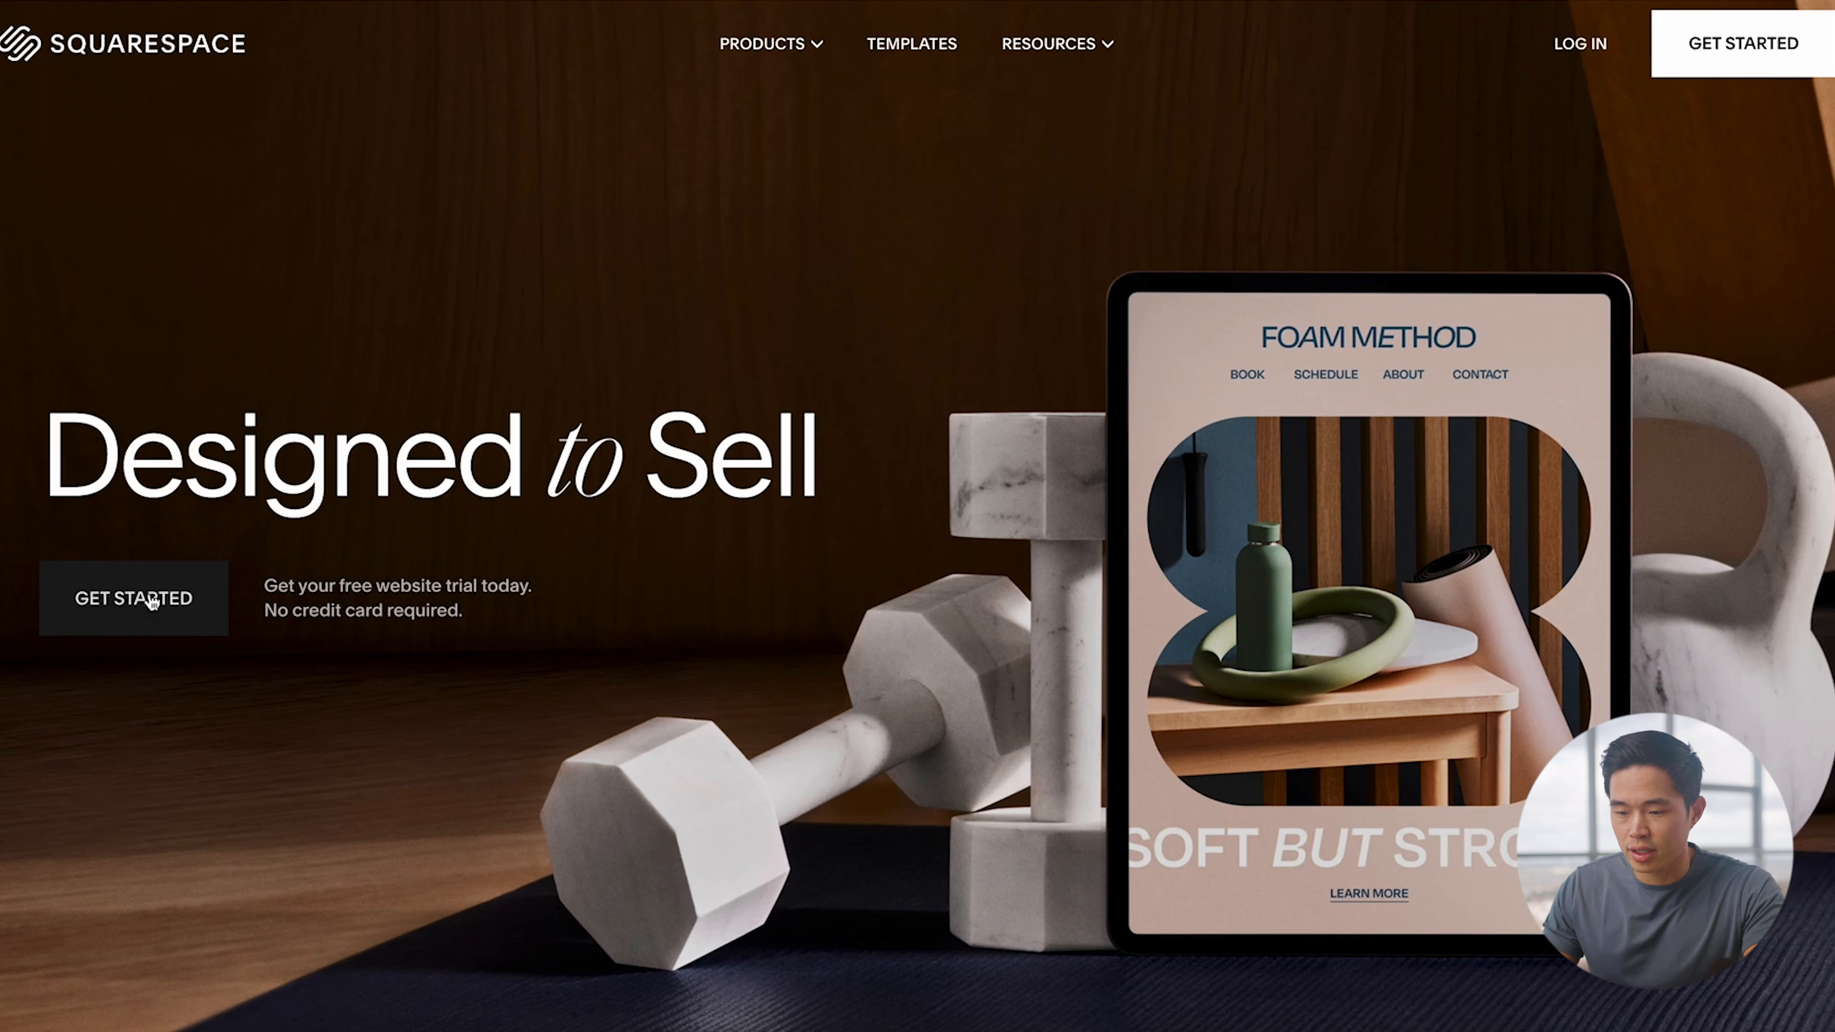
Step: Start a new website and skip the site-topic and site-goals questions
click(121, 601)
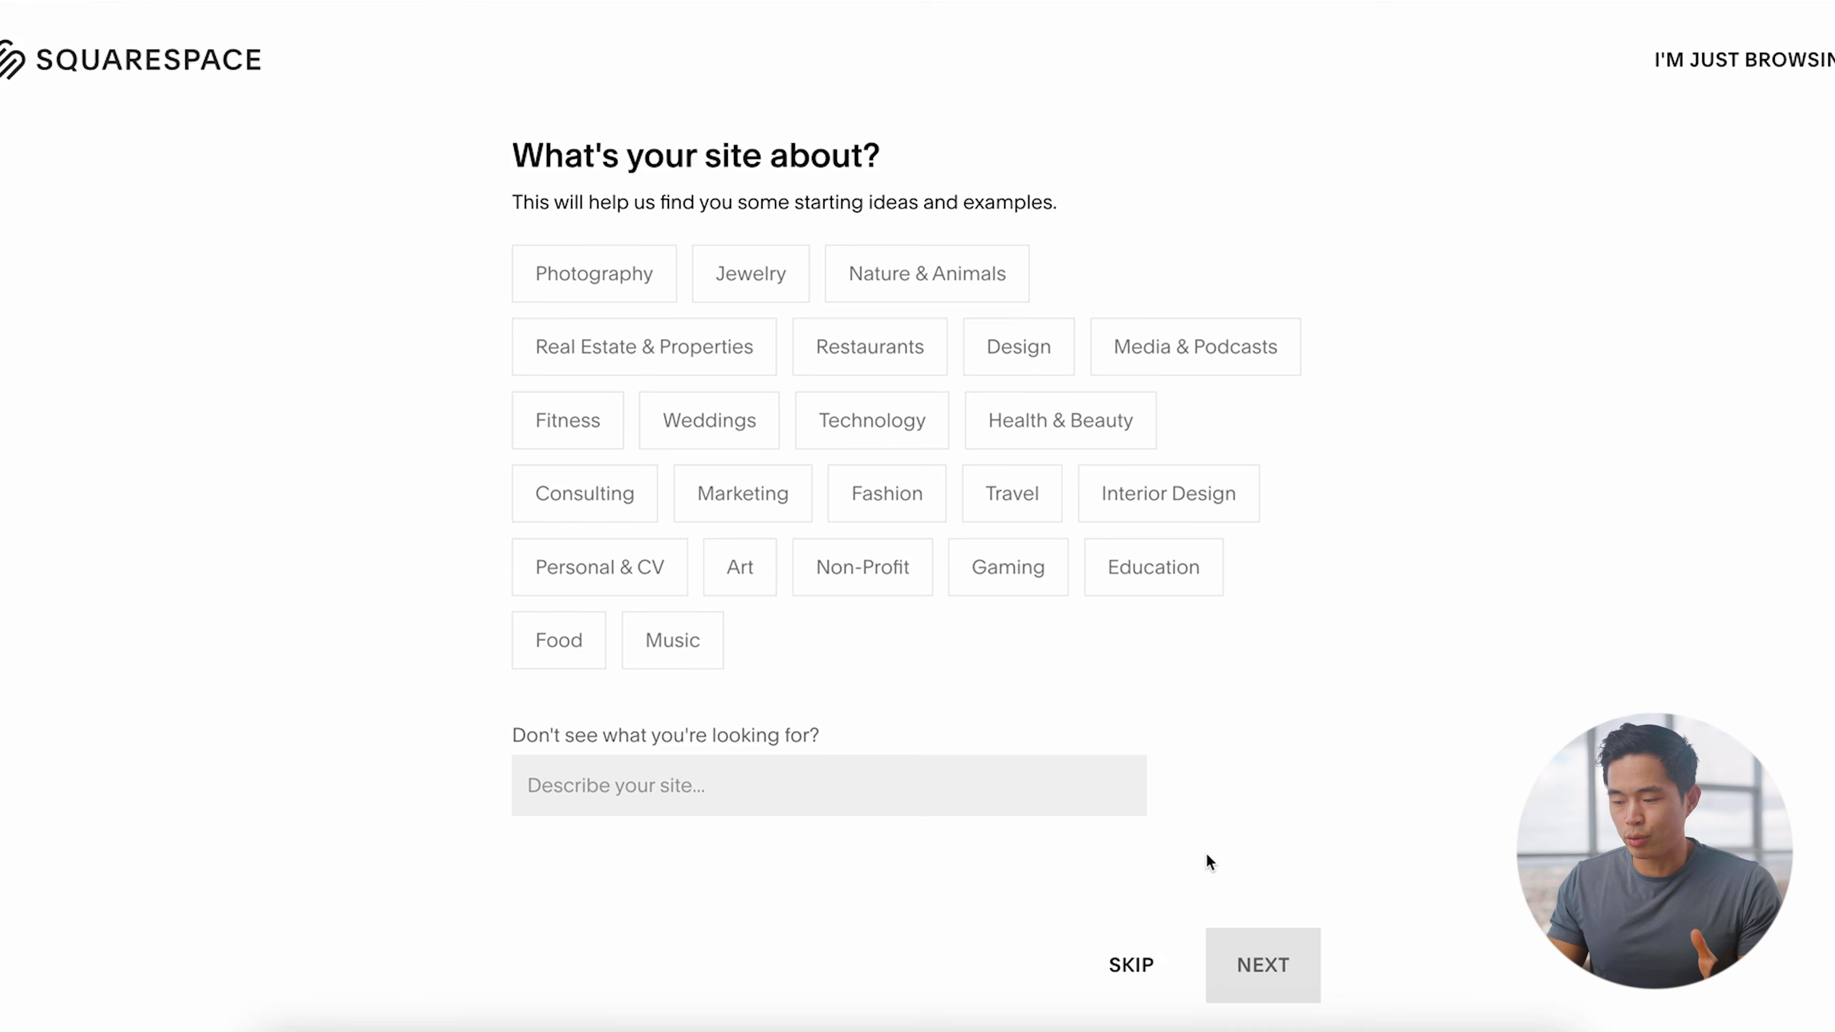
click(1129, 967)
click(1126, 972)
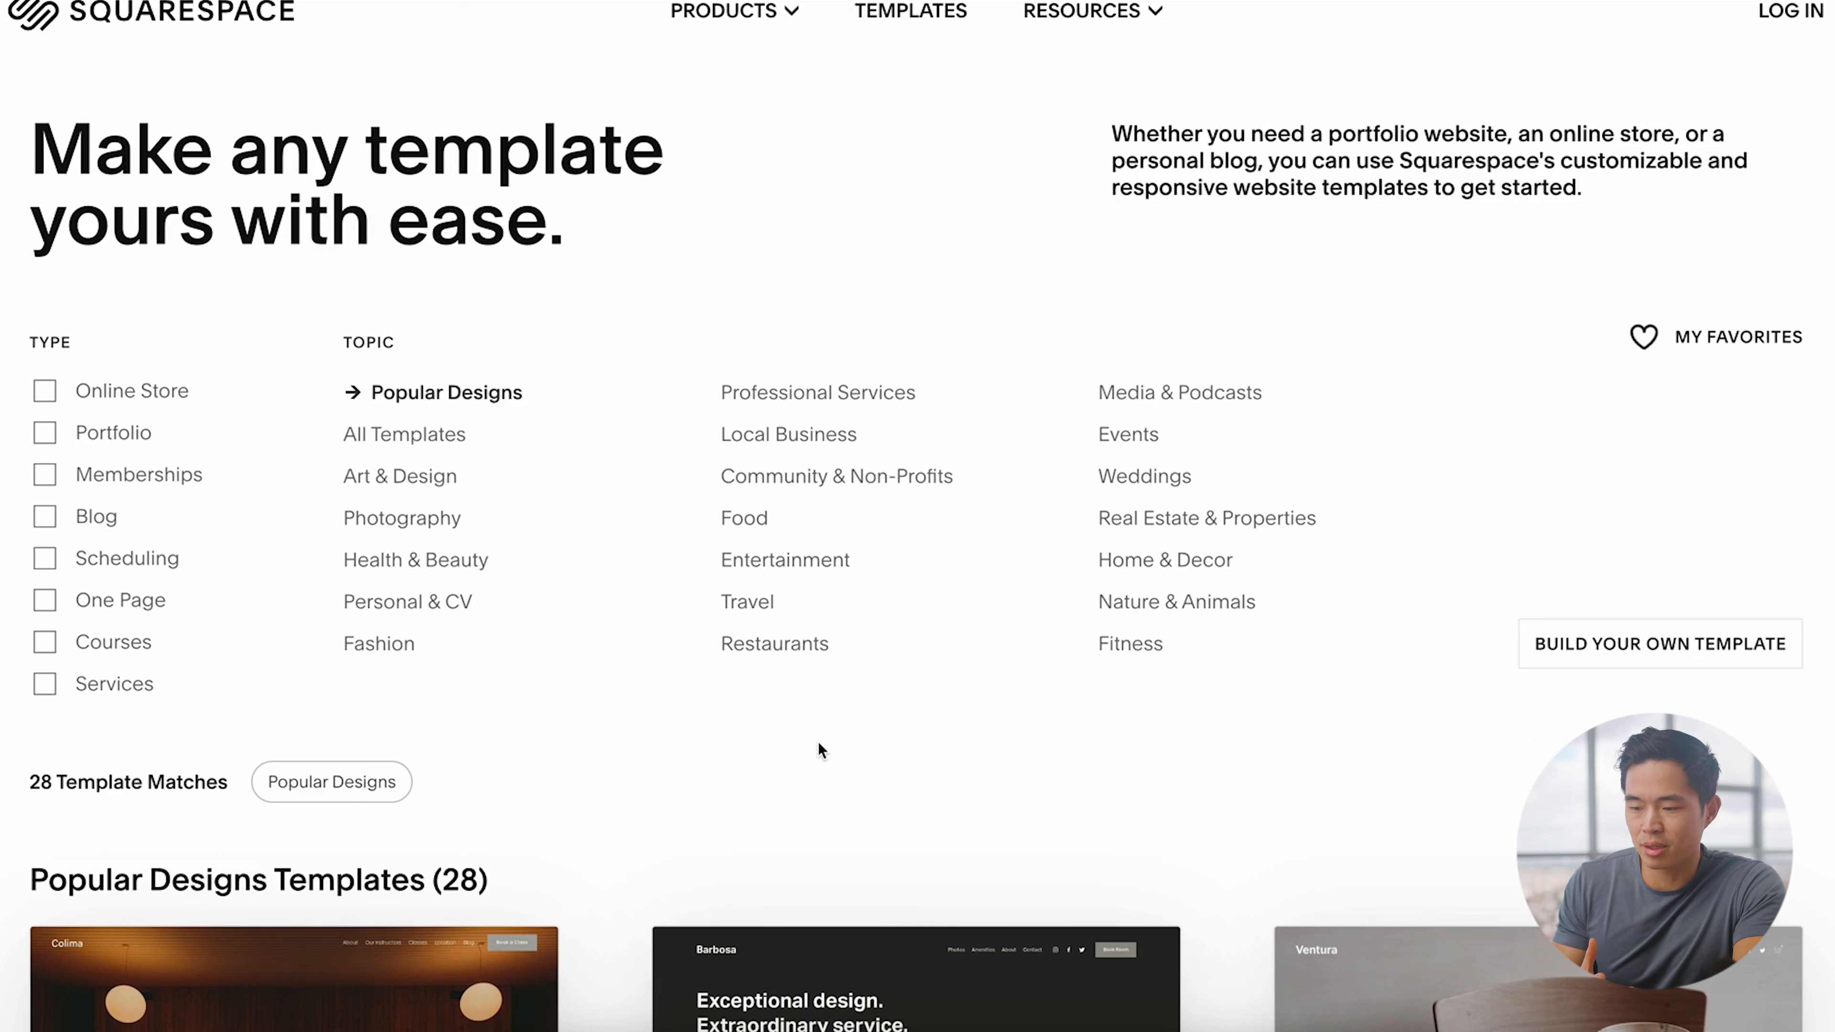
Step: Browse Popular Designs, then filter the template gallery to the Personal & CV topic
scroll(818, 748, down, 3)
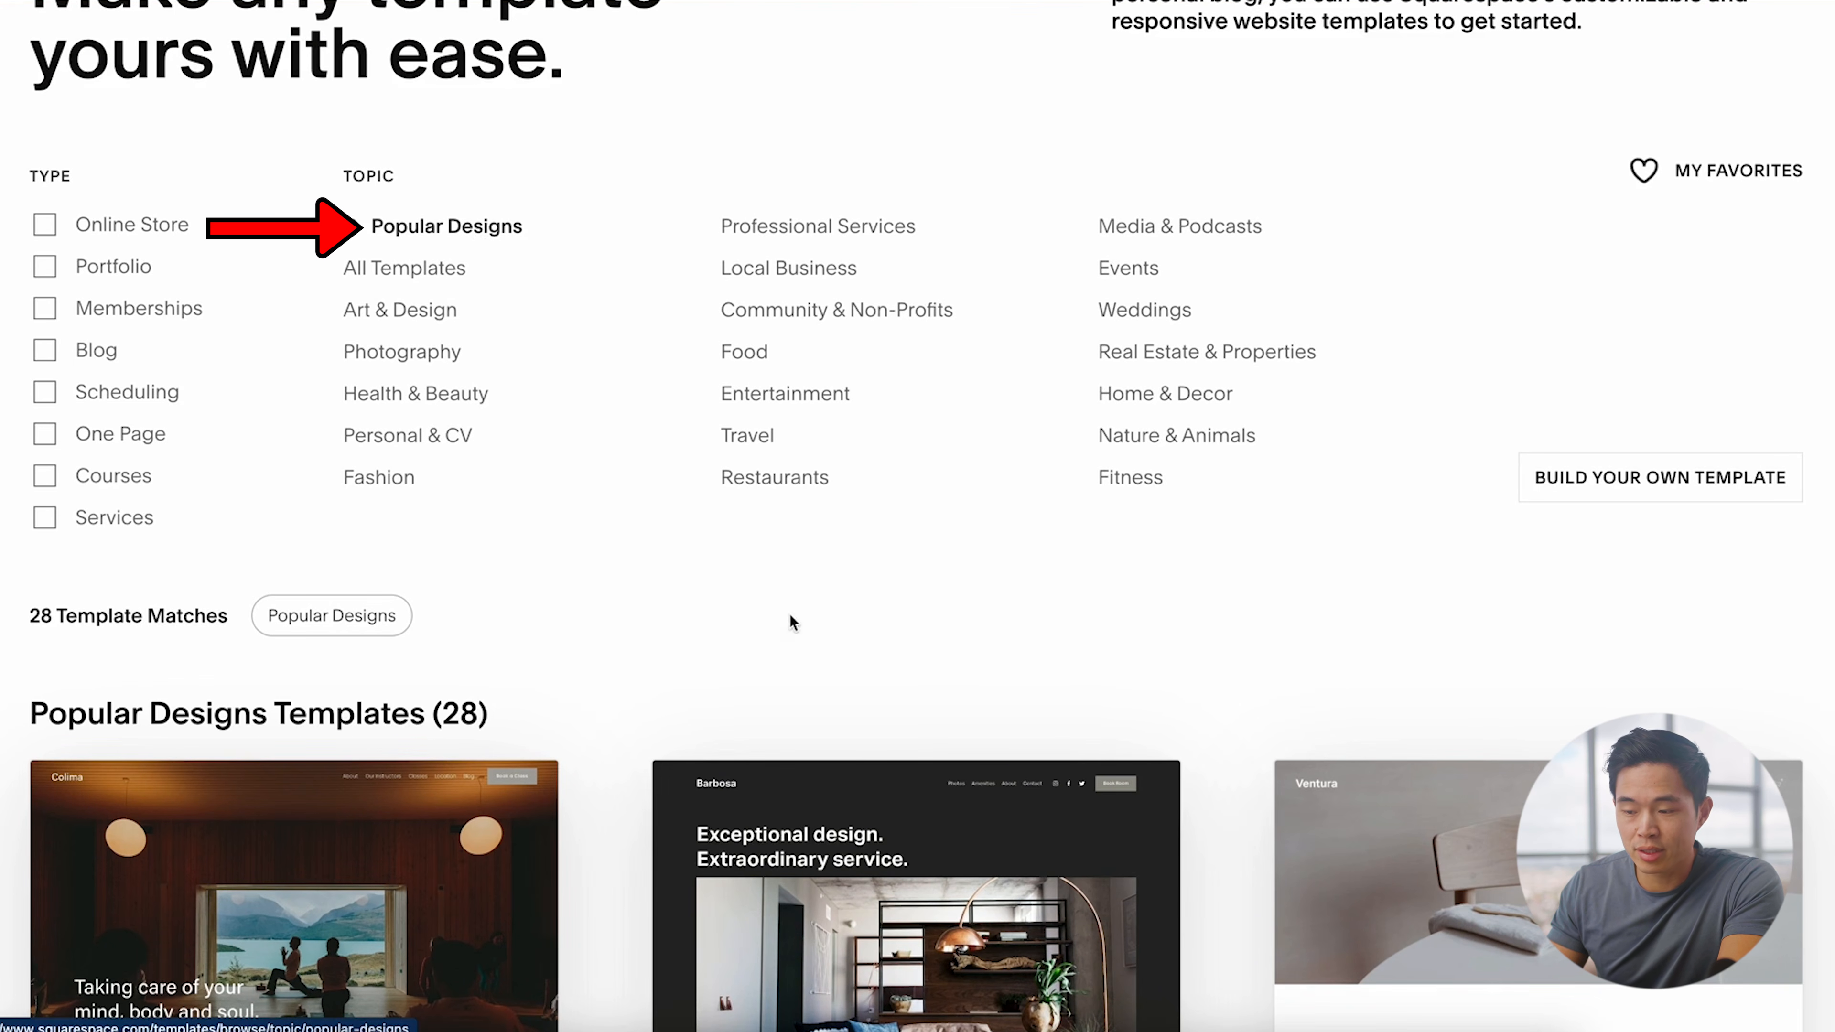
scroll(1269, 735, down, 3)
scroll(1254, 733, down, 20)
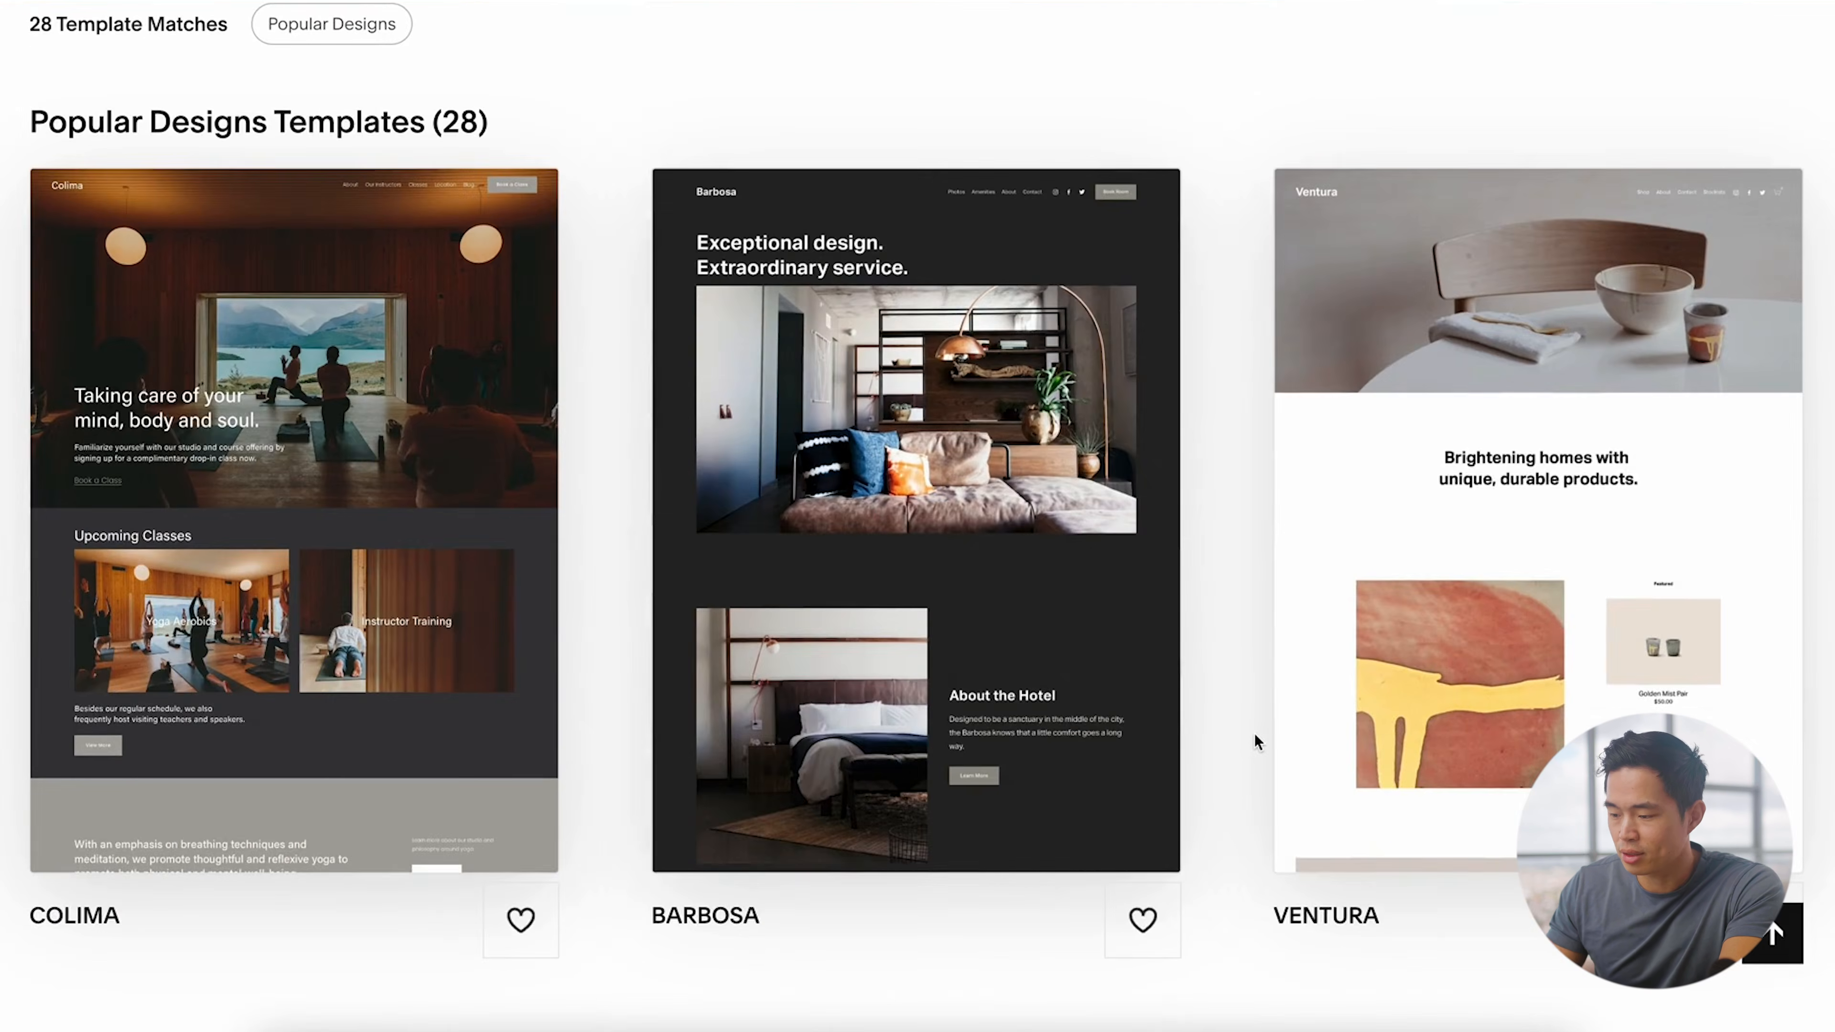
scroll(1254, 733, down, 20)
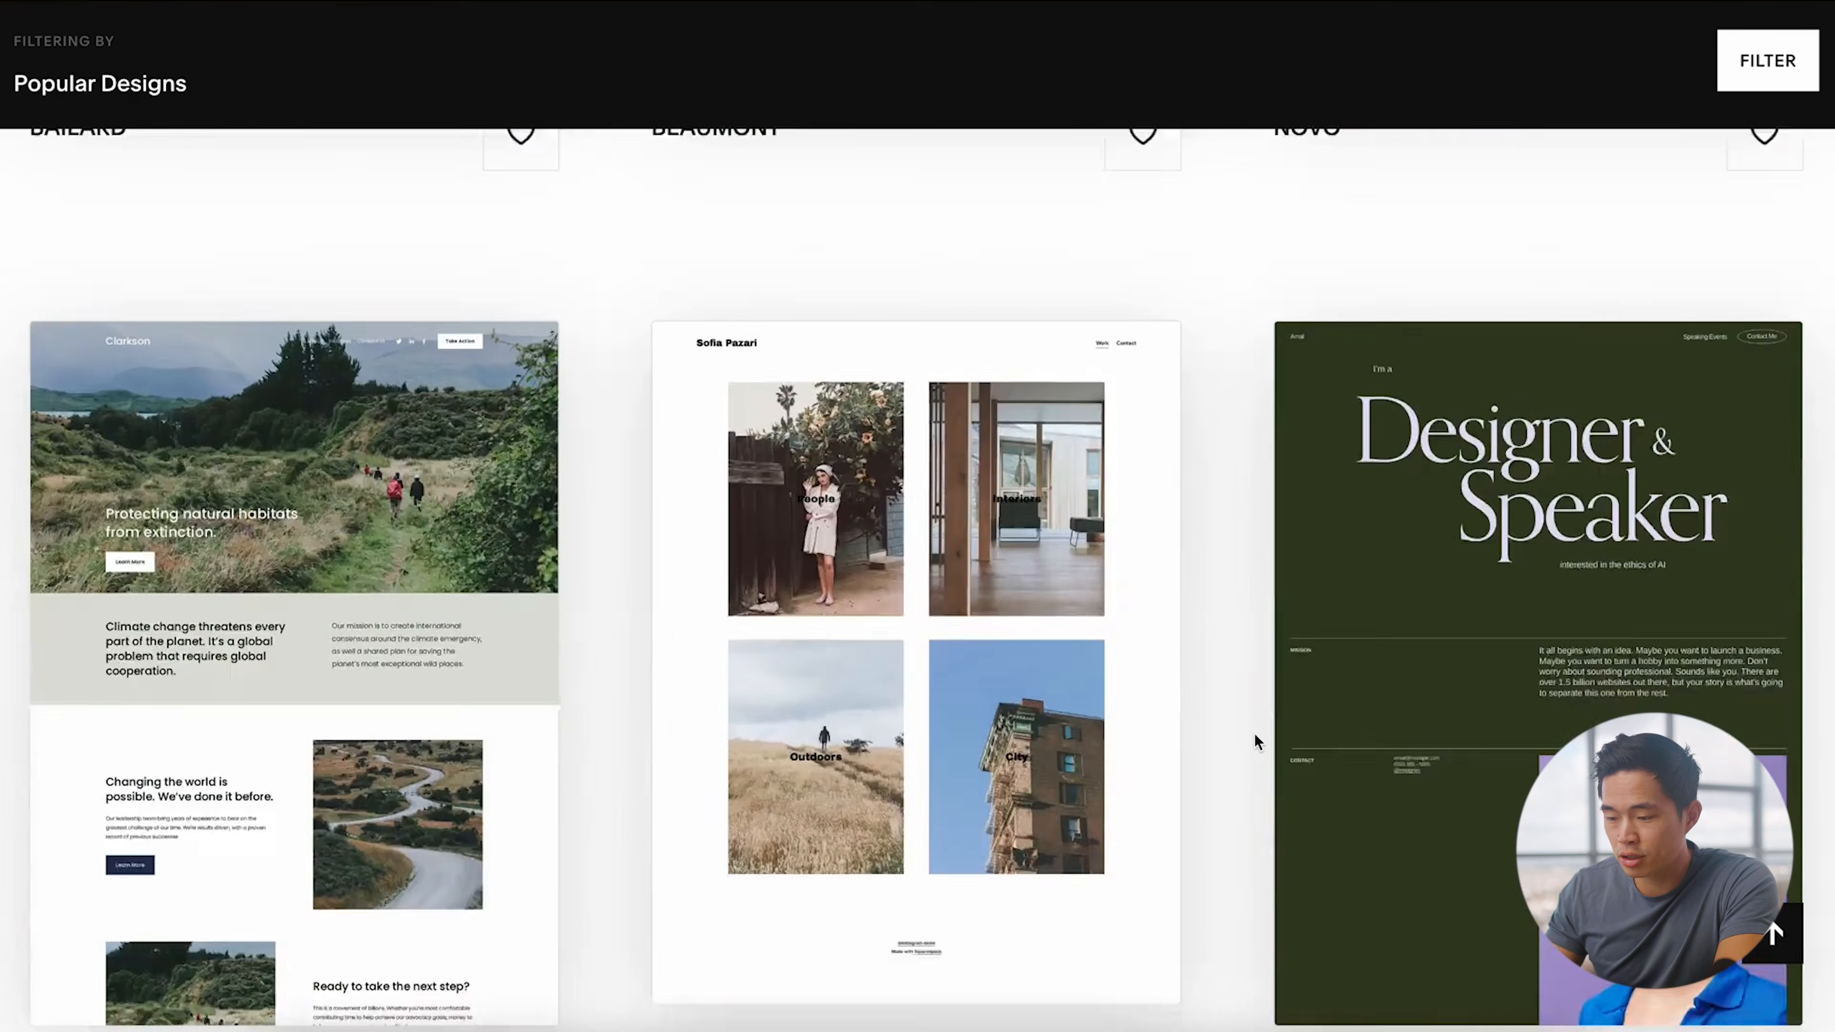
scroll(1254, 733, down, 5)
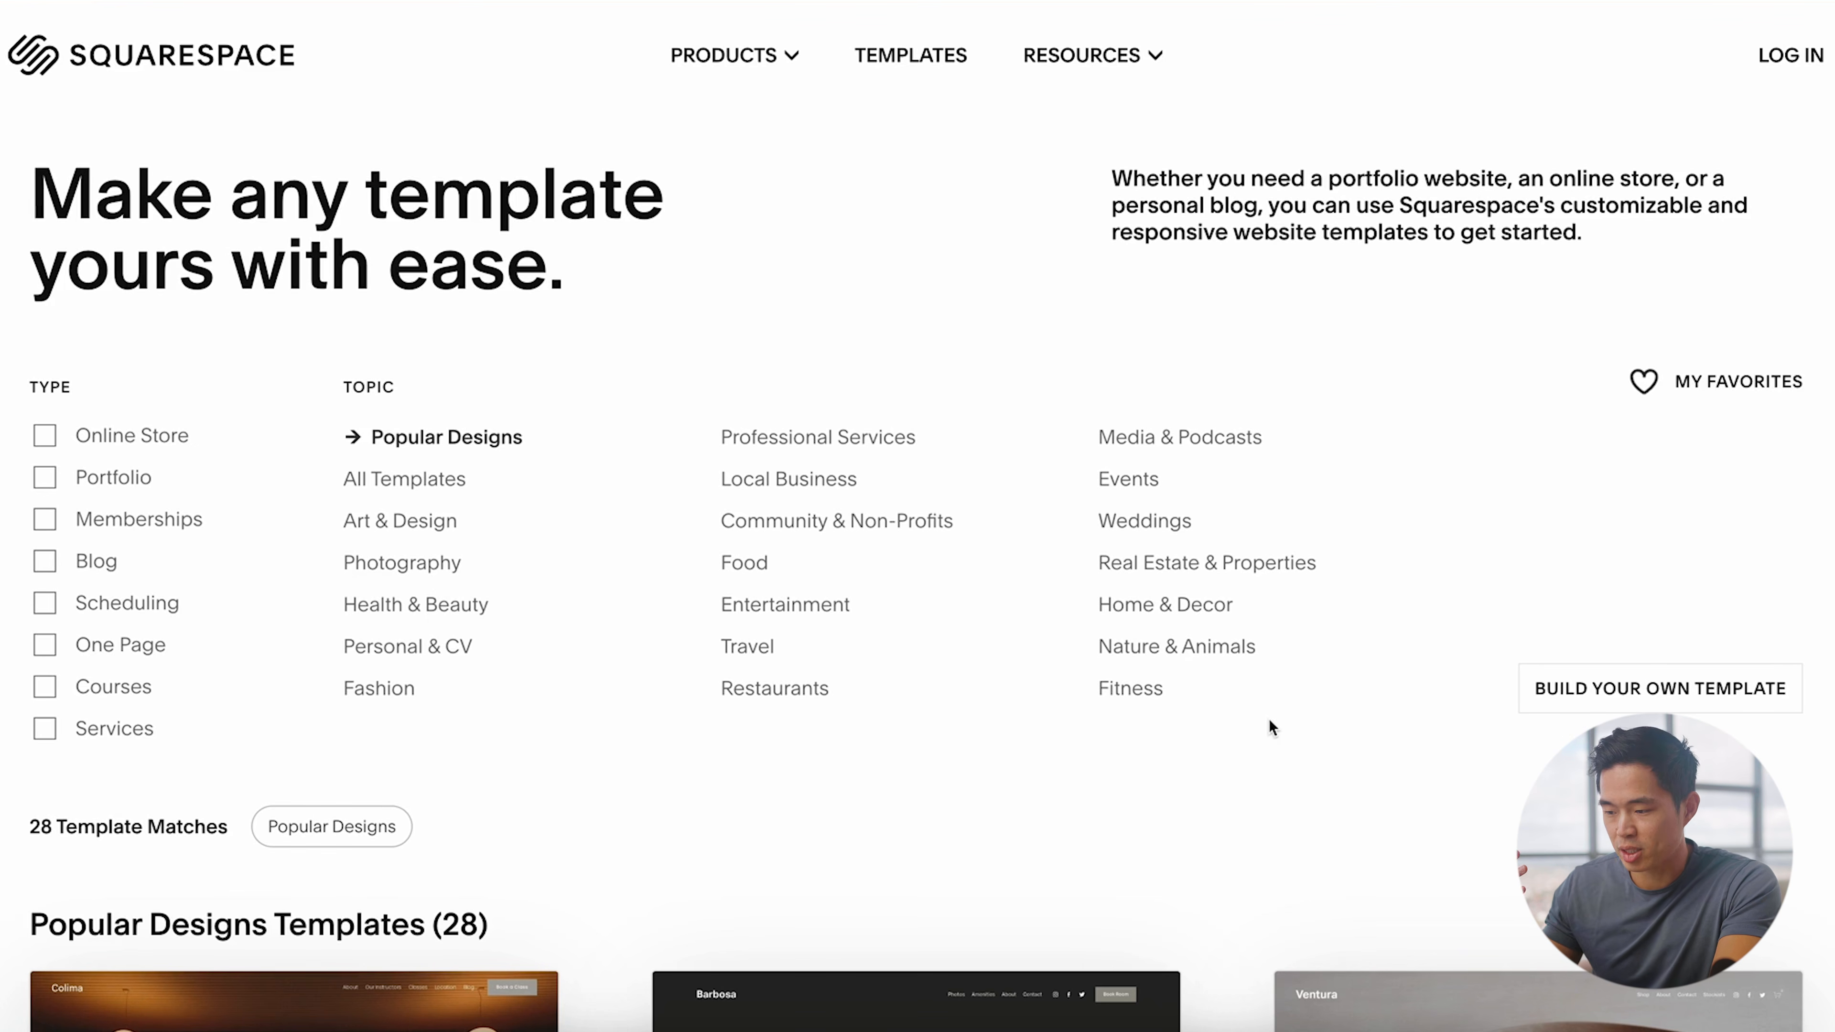
click(407, 646)
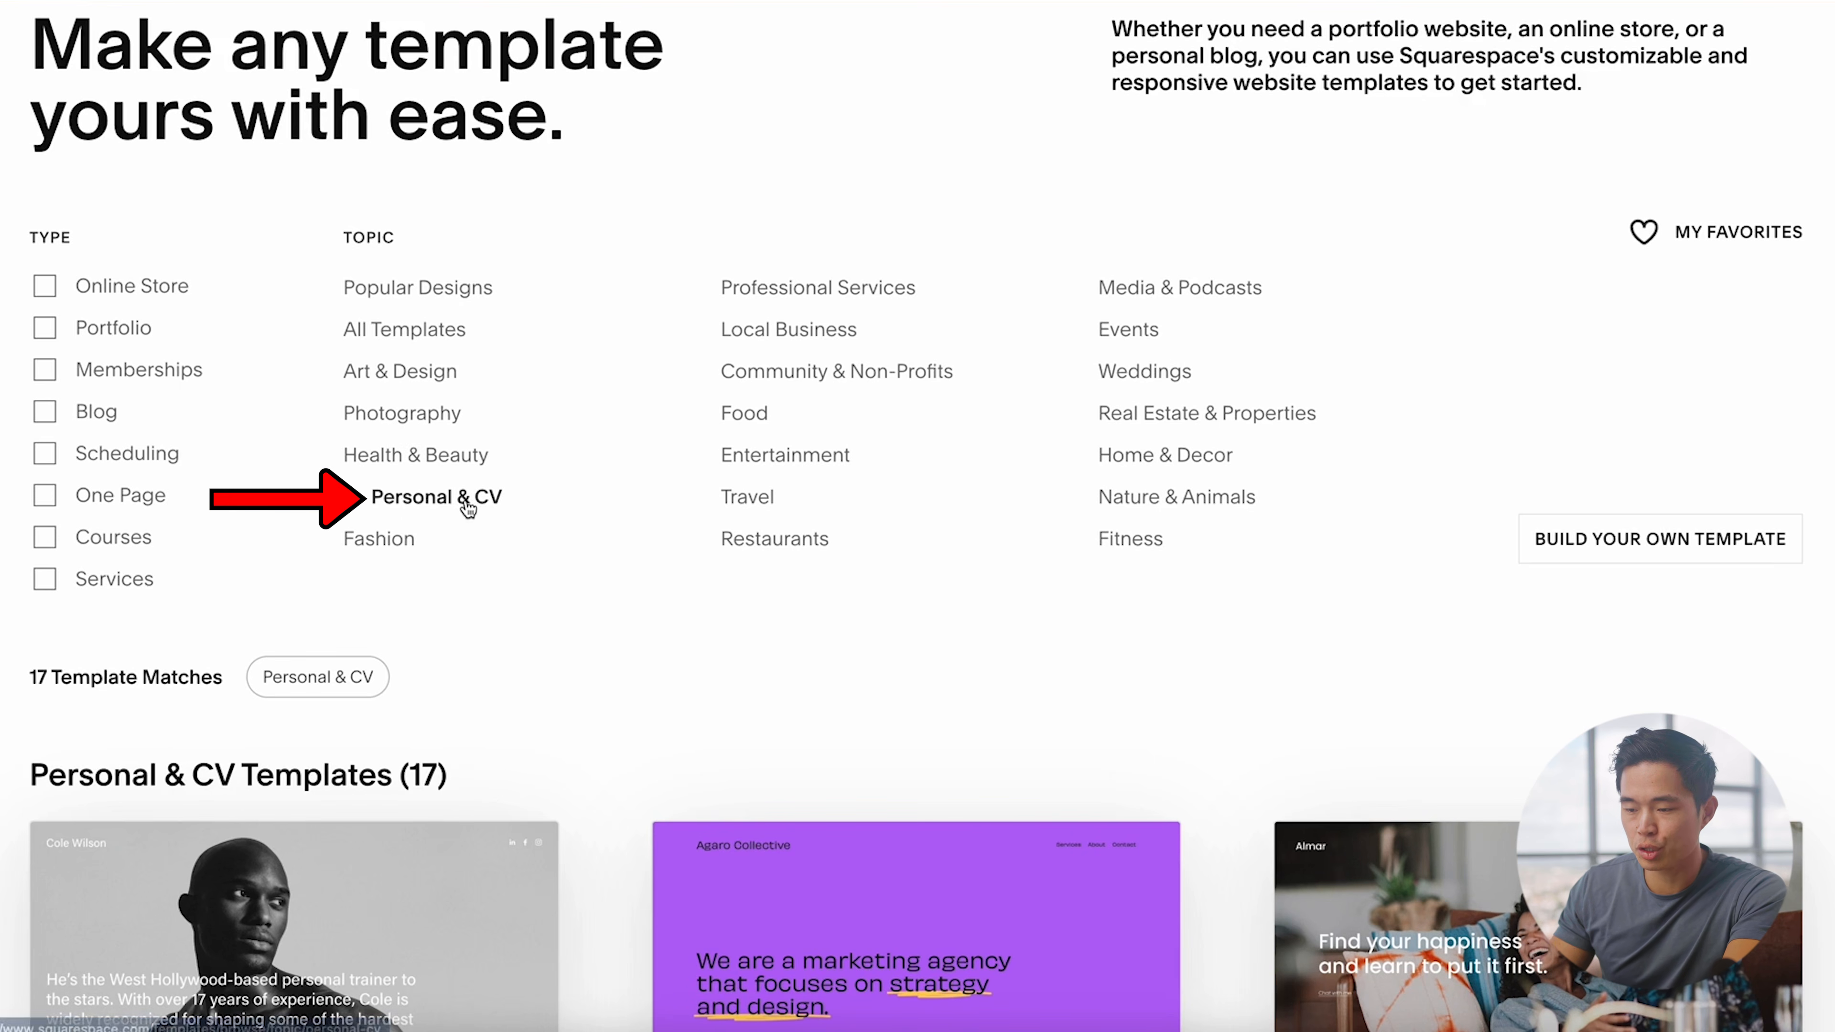
Step: Open the preview of the Almar template
scroll(636, 768, down, 5)
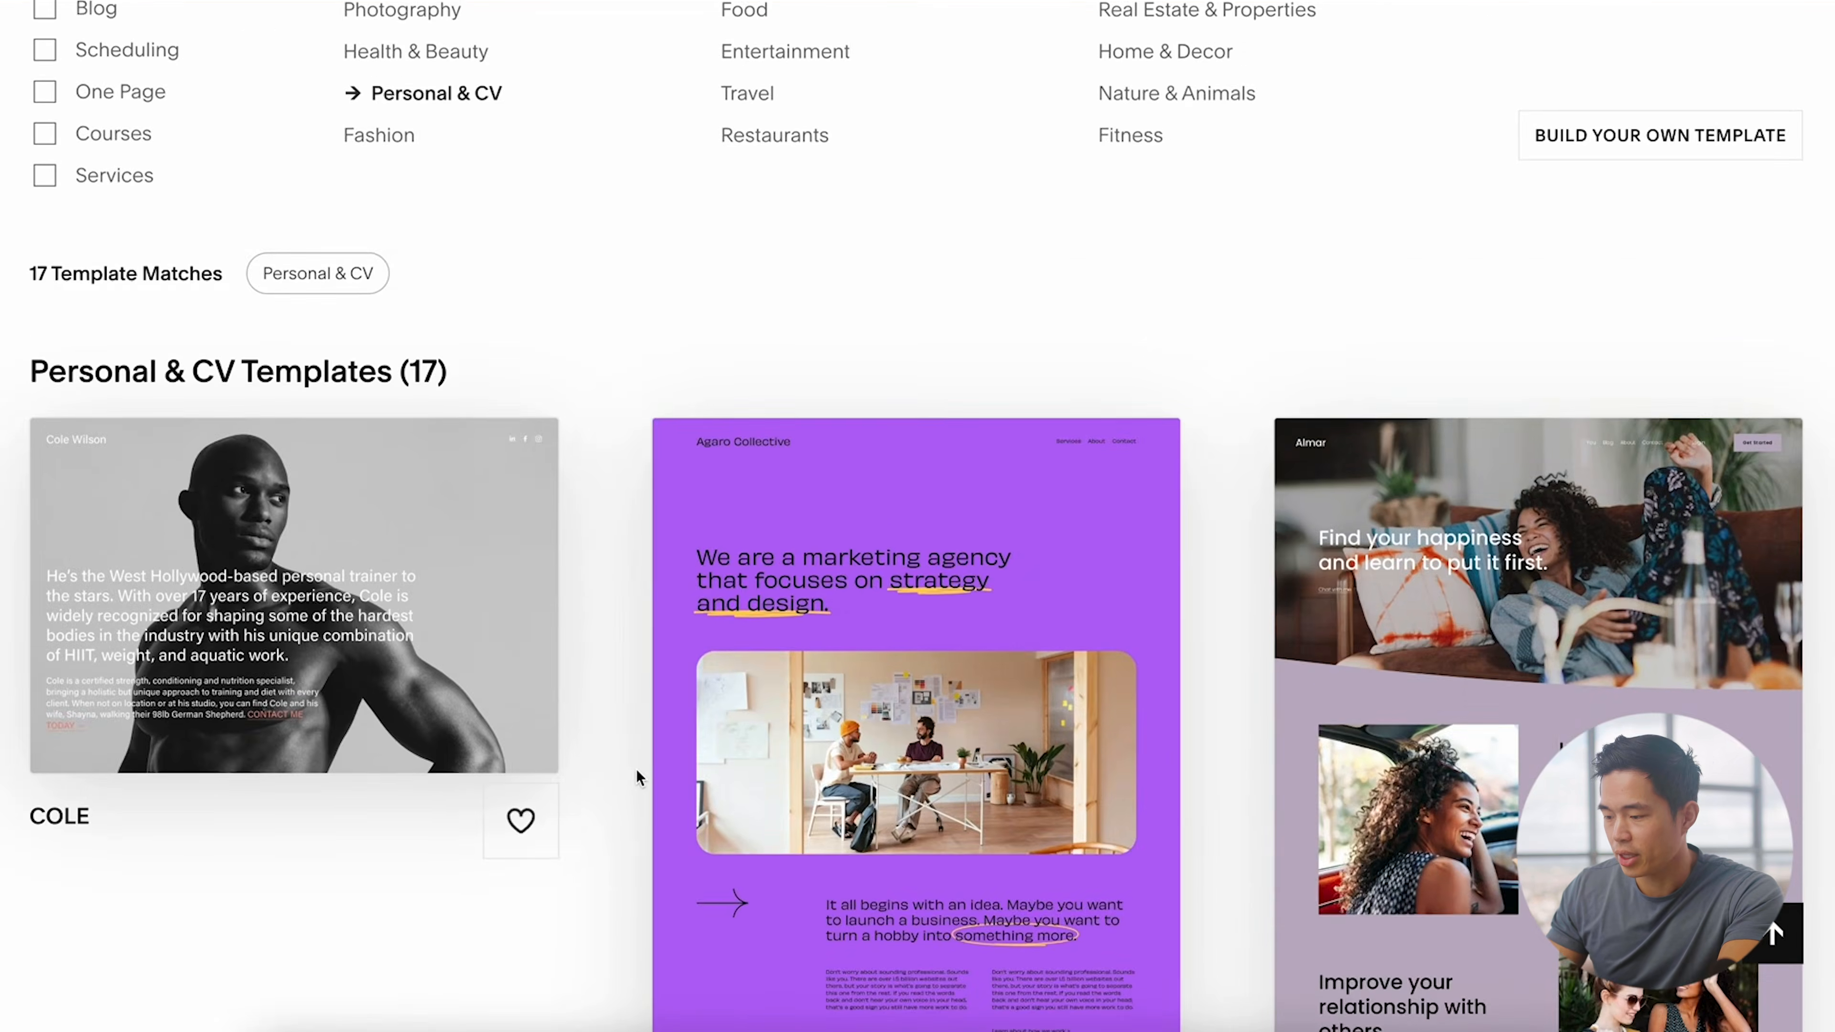
scroll(1083, 614, down, 3)
mouse_move(1401, 697)
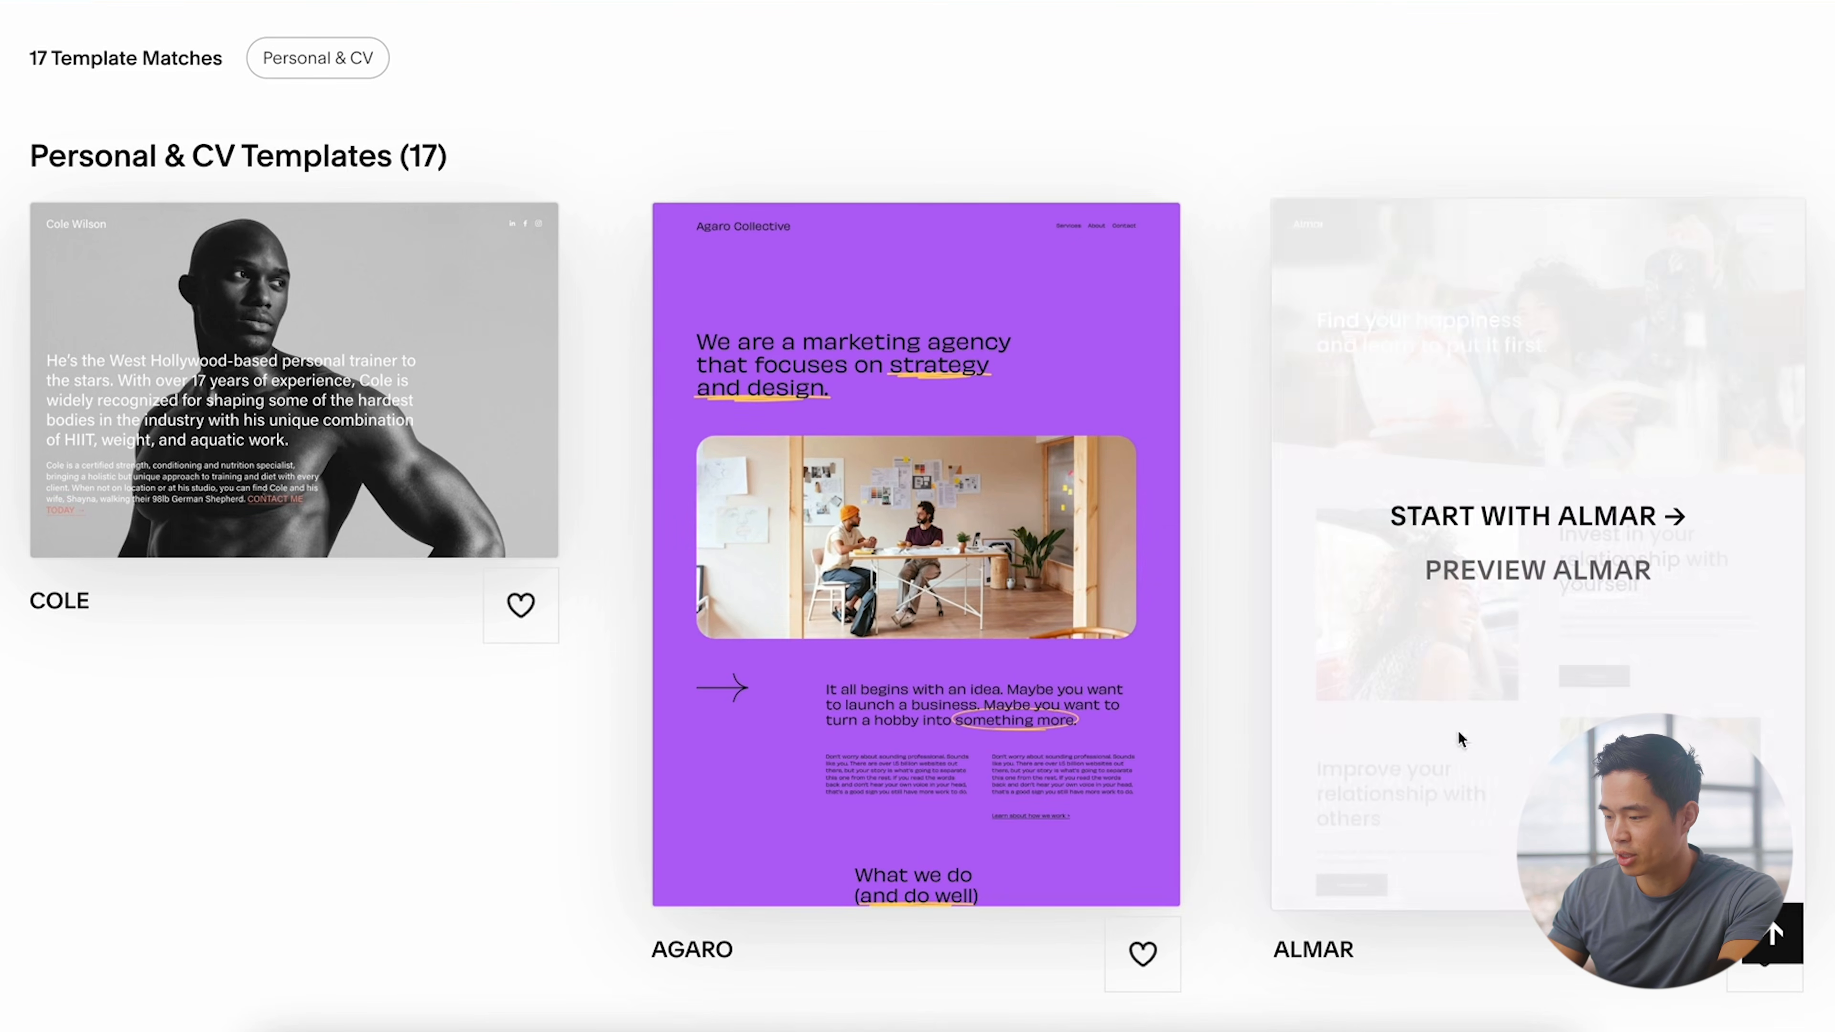
click(1553, 601)
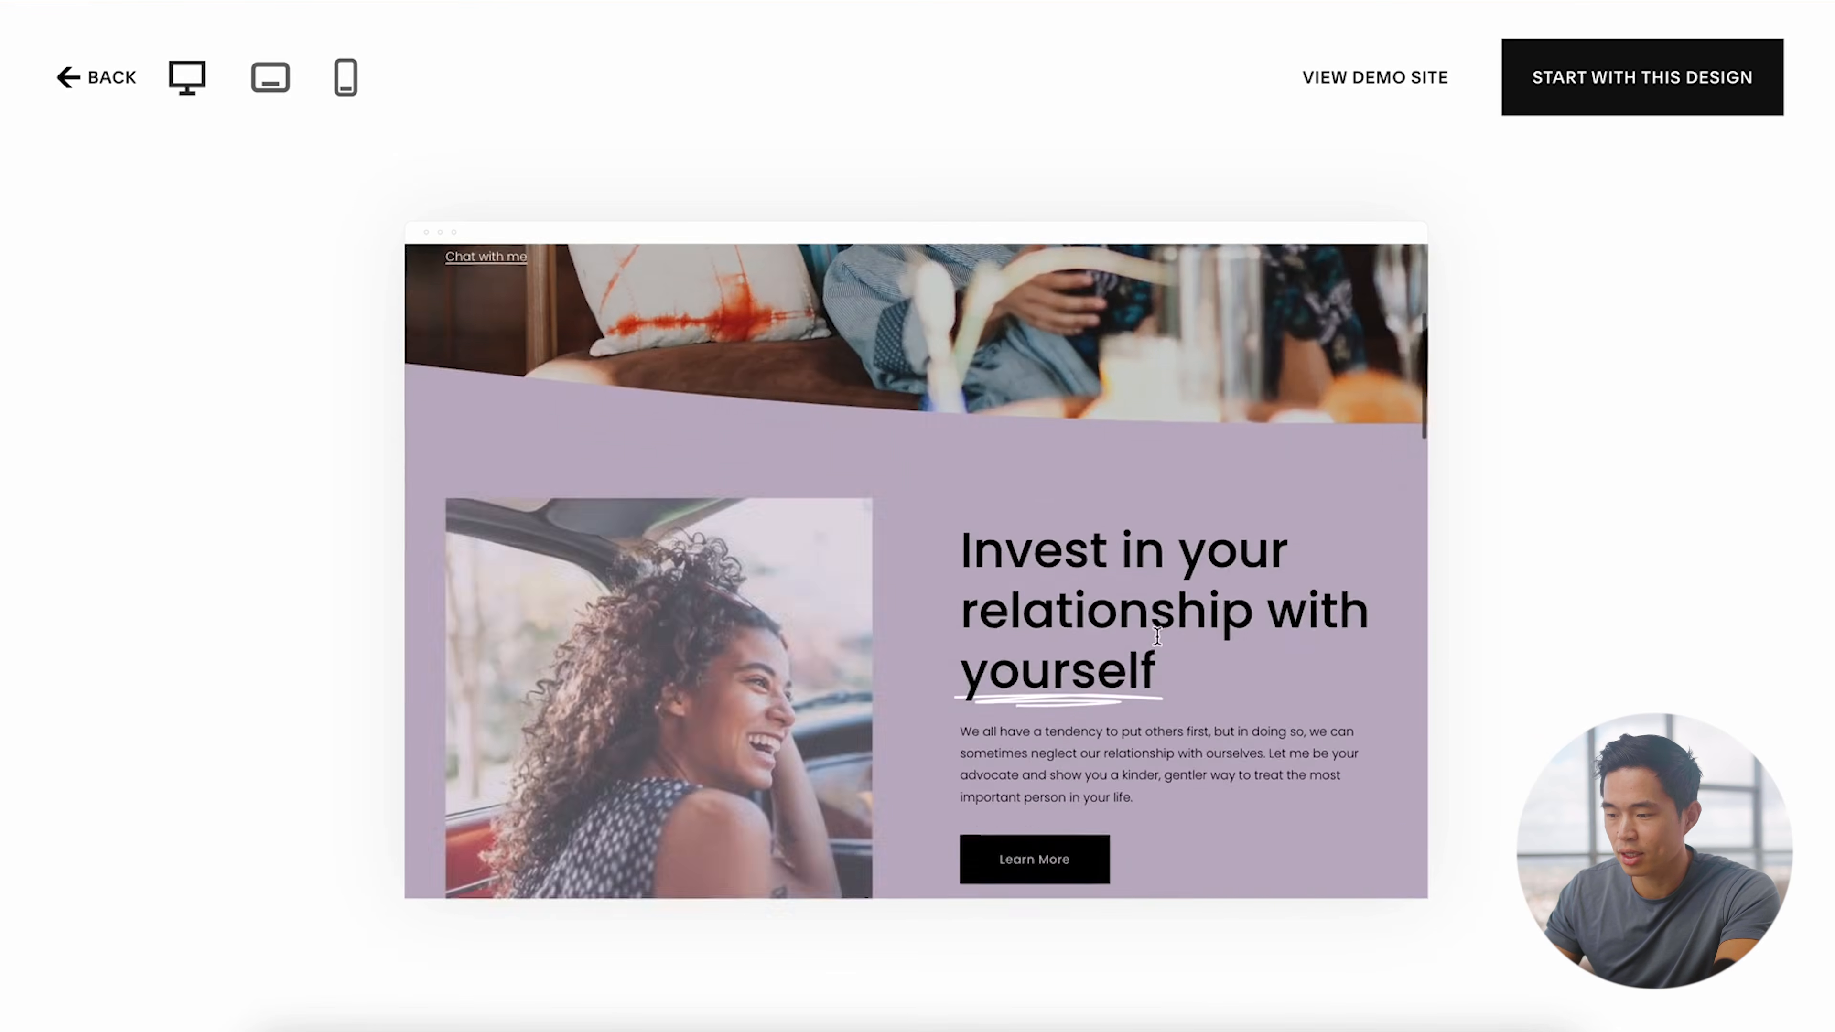
Step: Preview Almar at tablet and phone sizes, then start a site with the Almar design
click(306, 85)
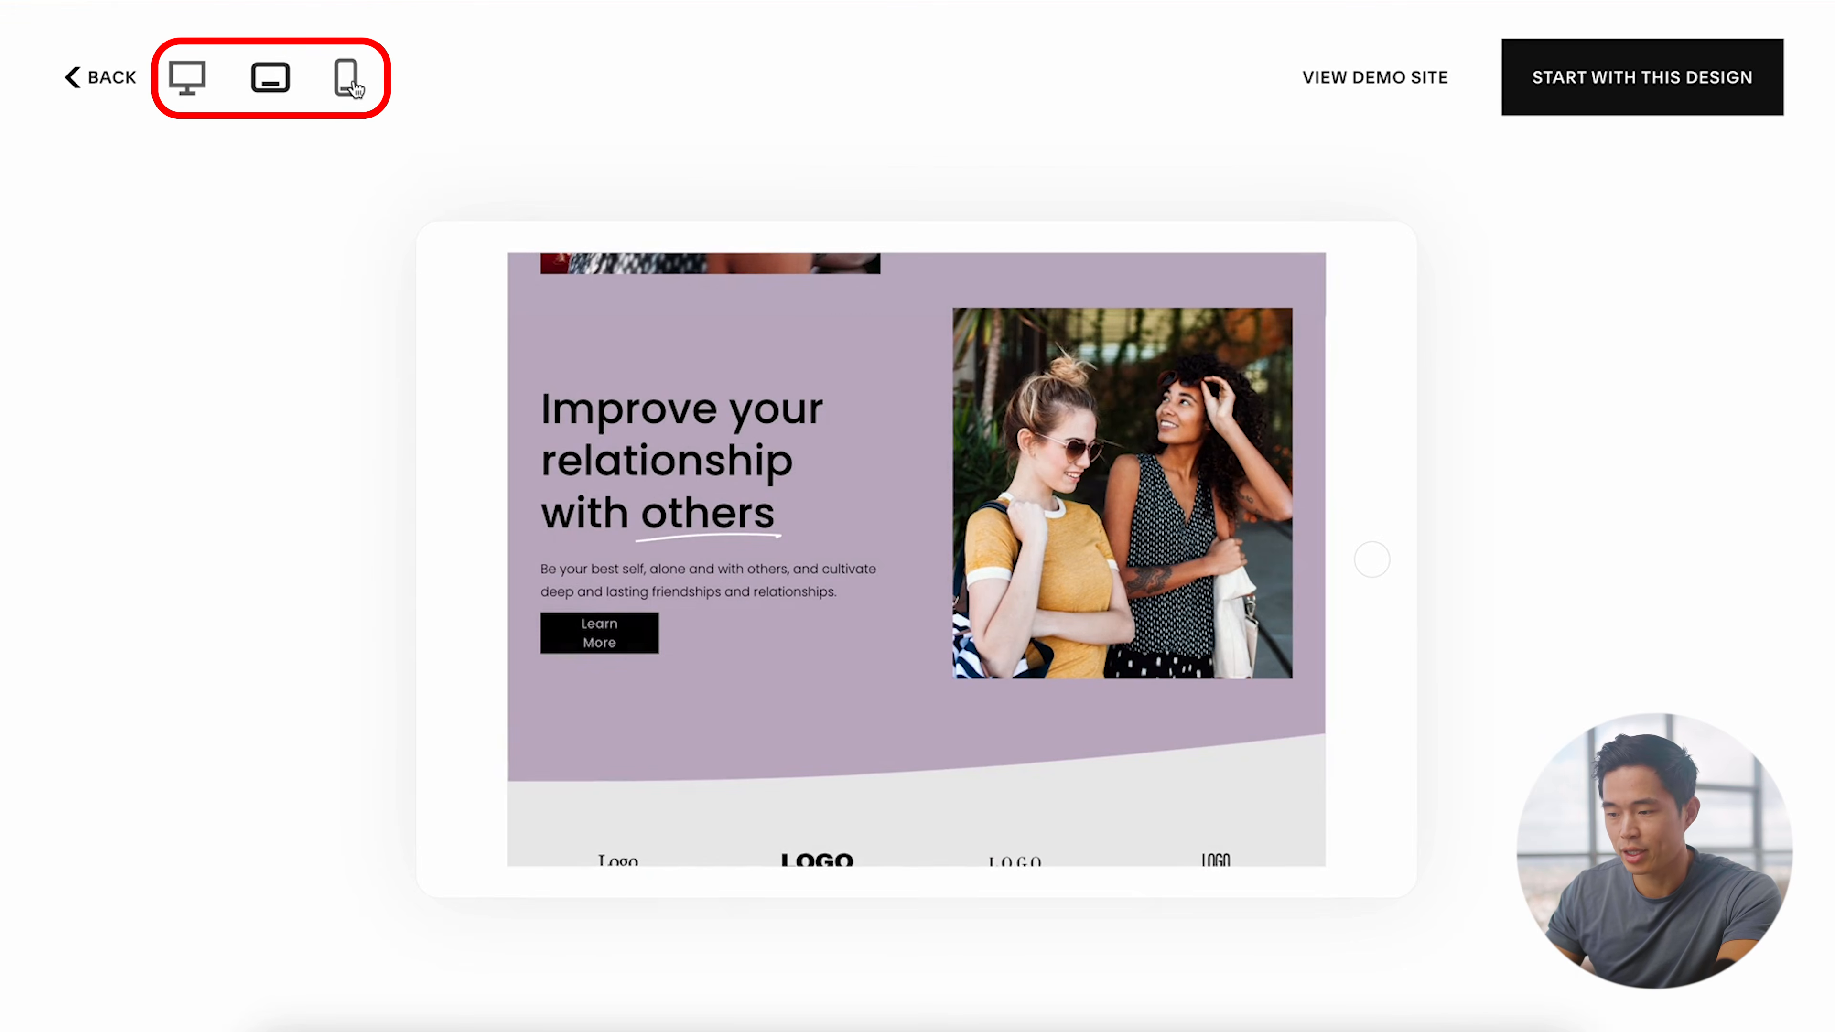
click(346, 85)
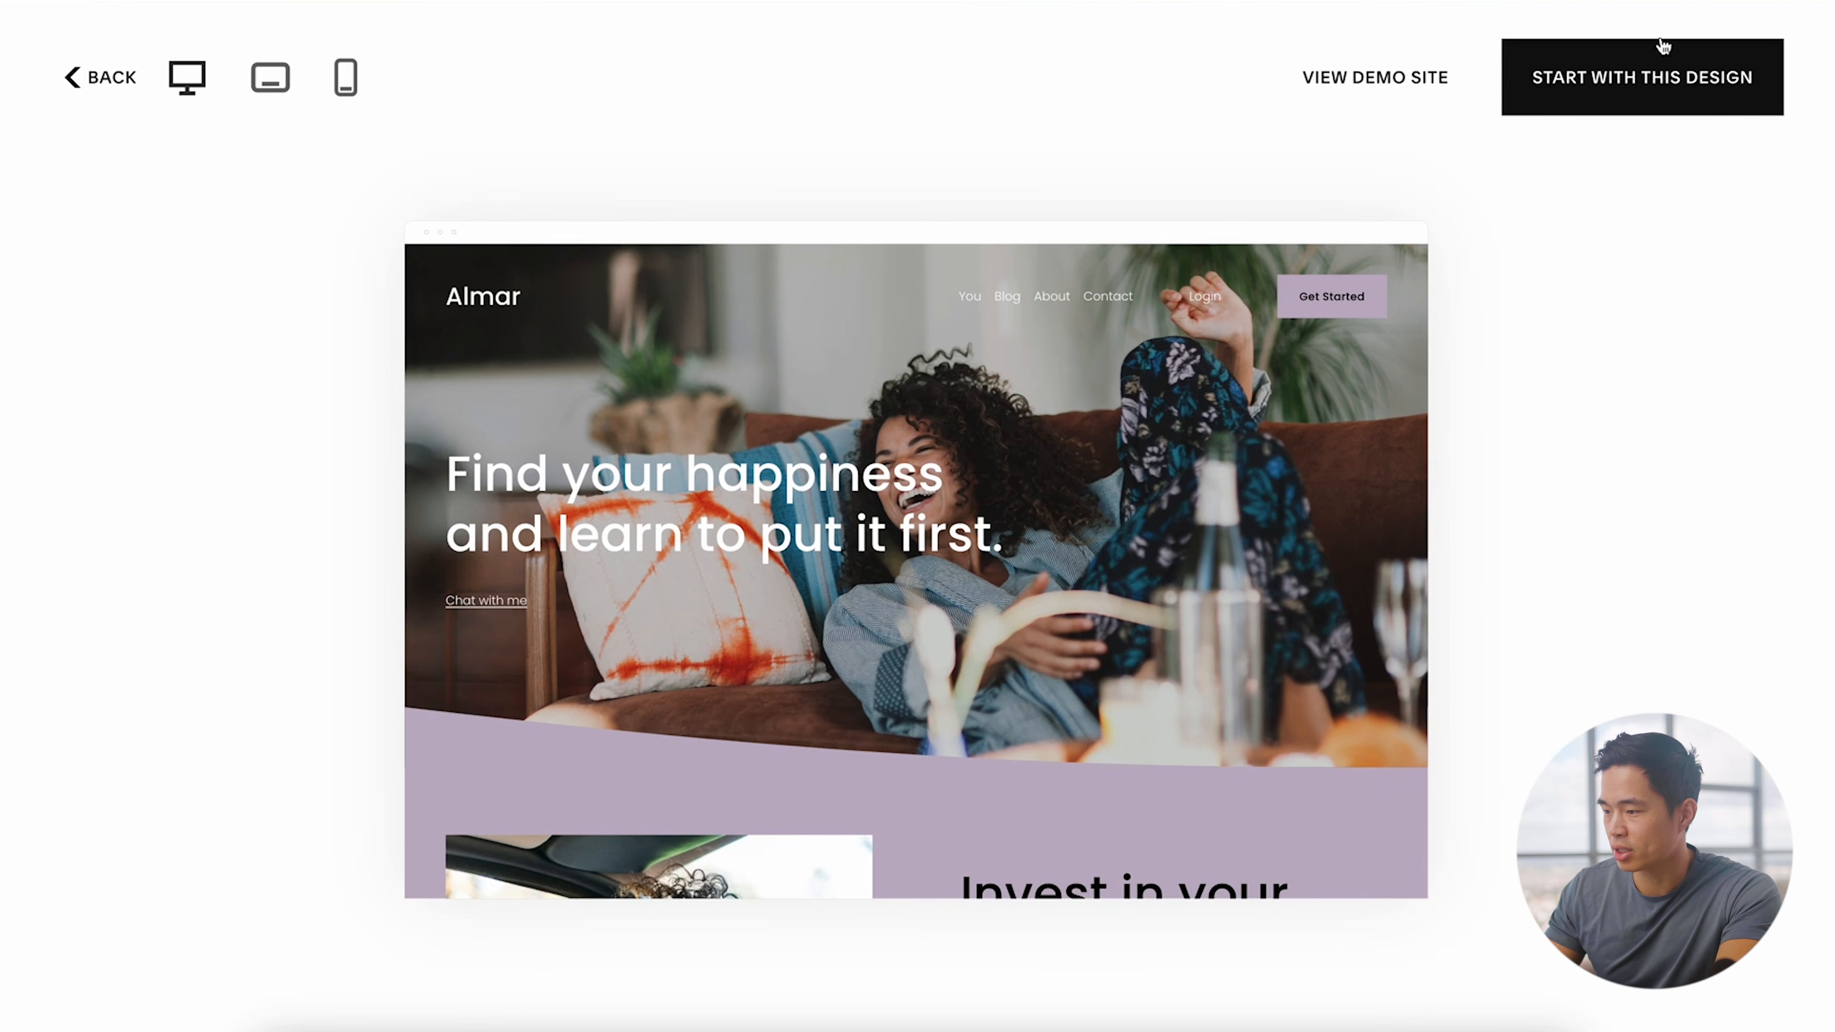
click(1671, 72)
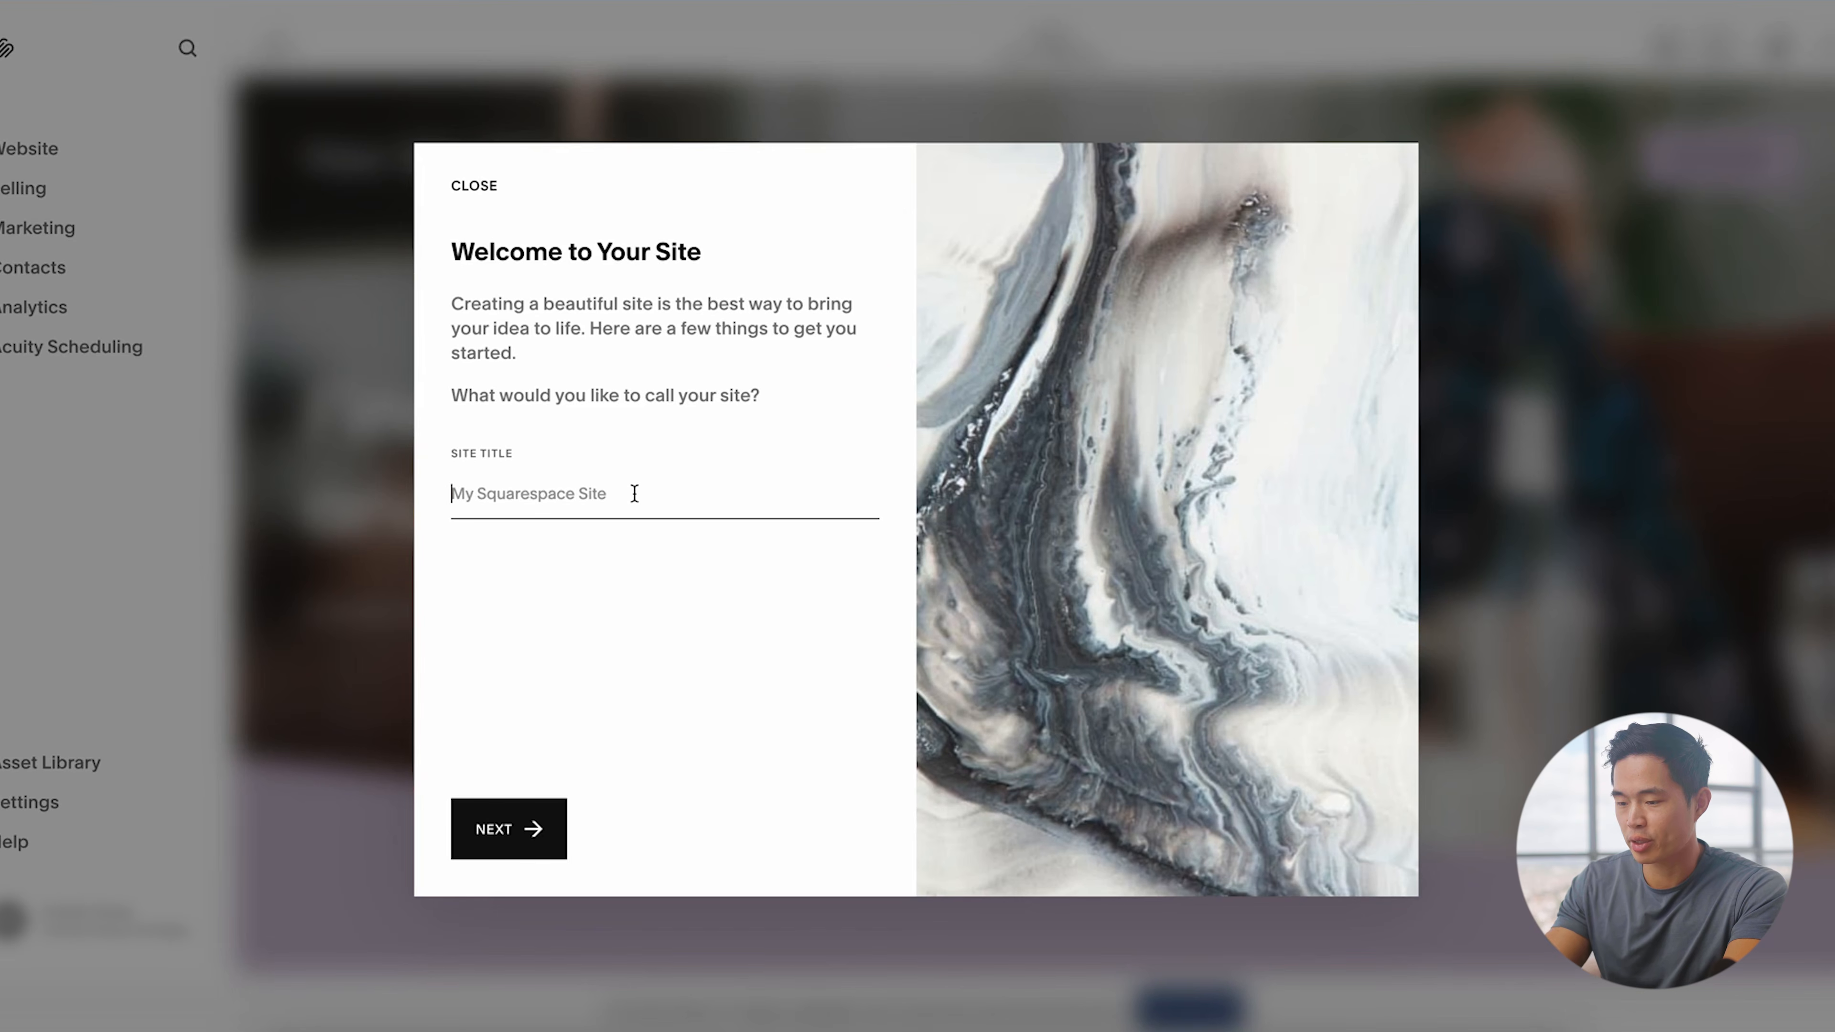
Step: Enter the owner's name as the site title and finish the welcome tour
text(Charlie Chang)
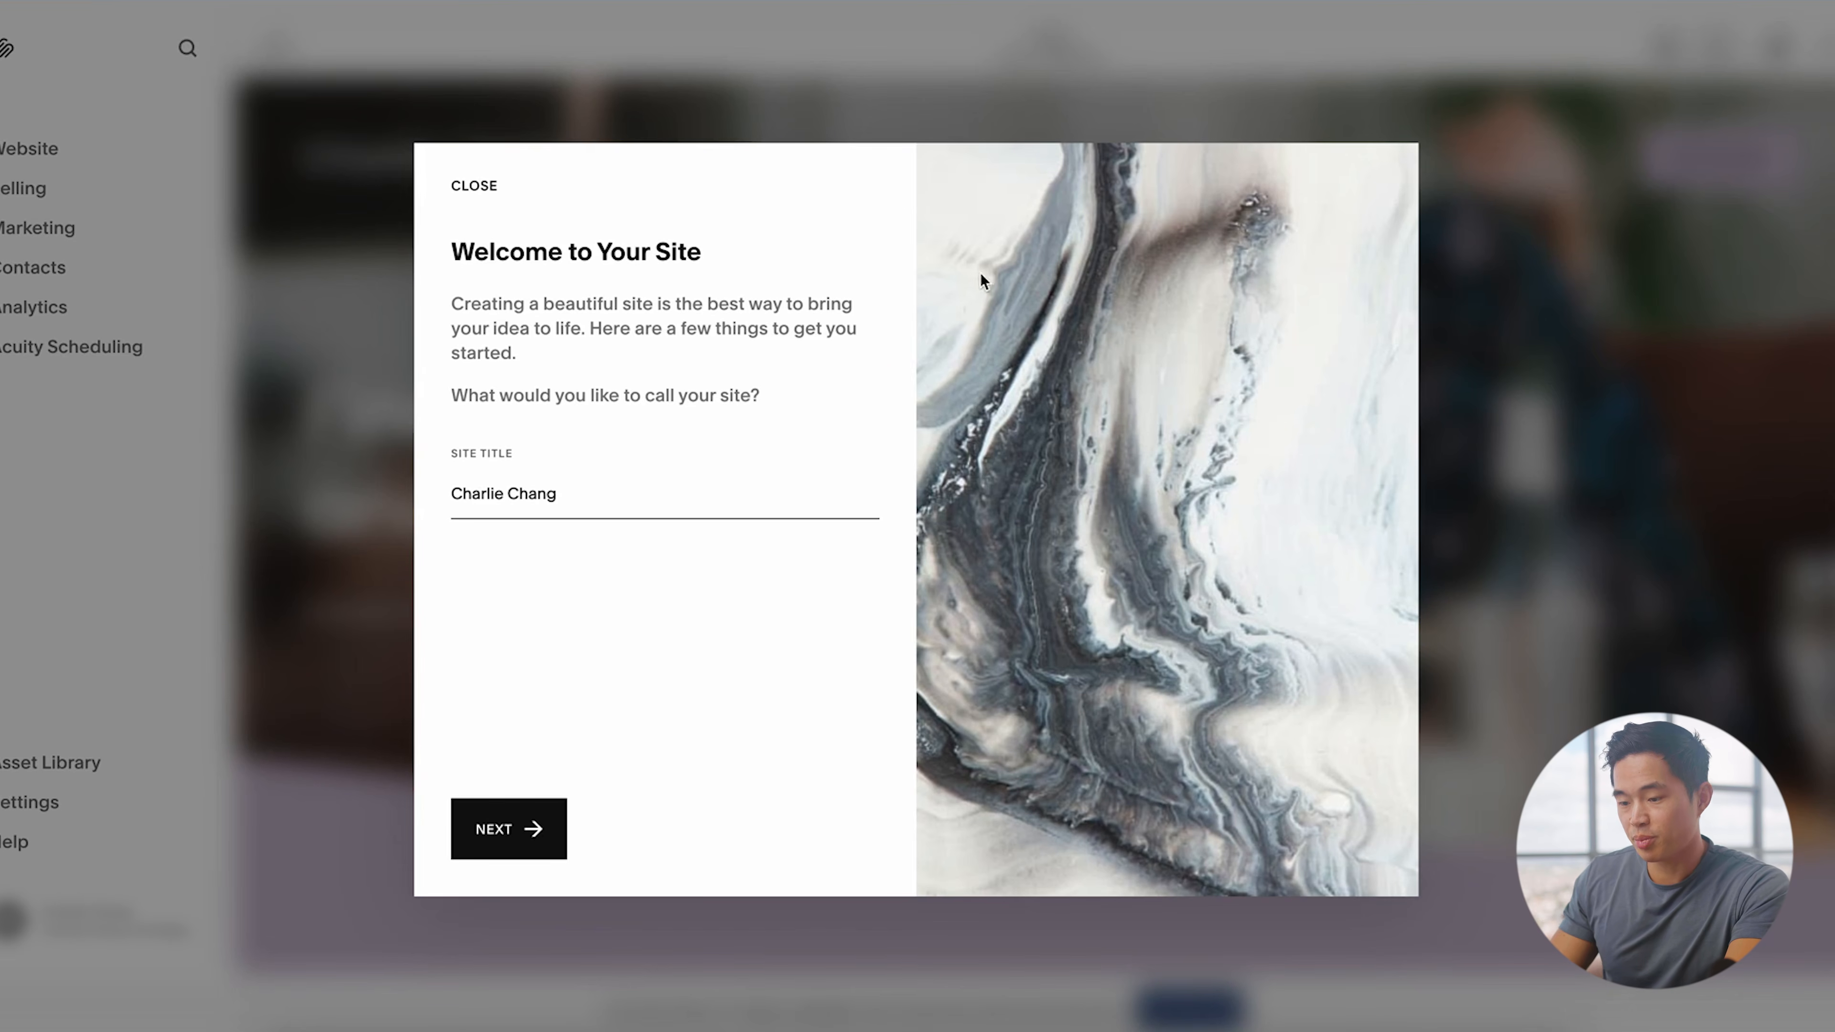
click(524, 838)
click(821, 855)
click(823, 856)
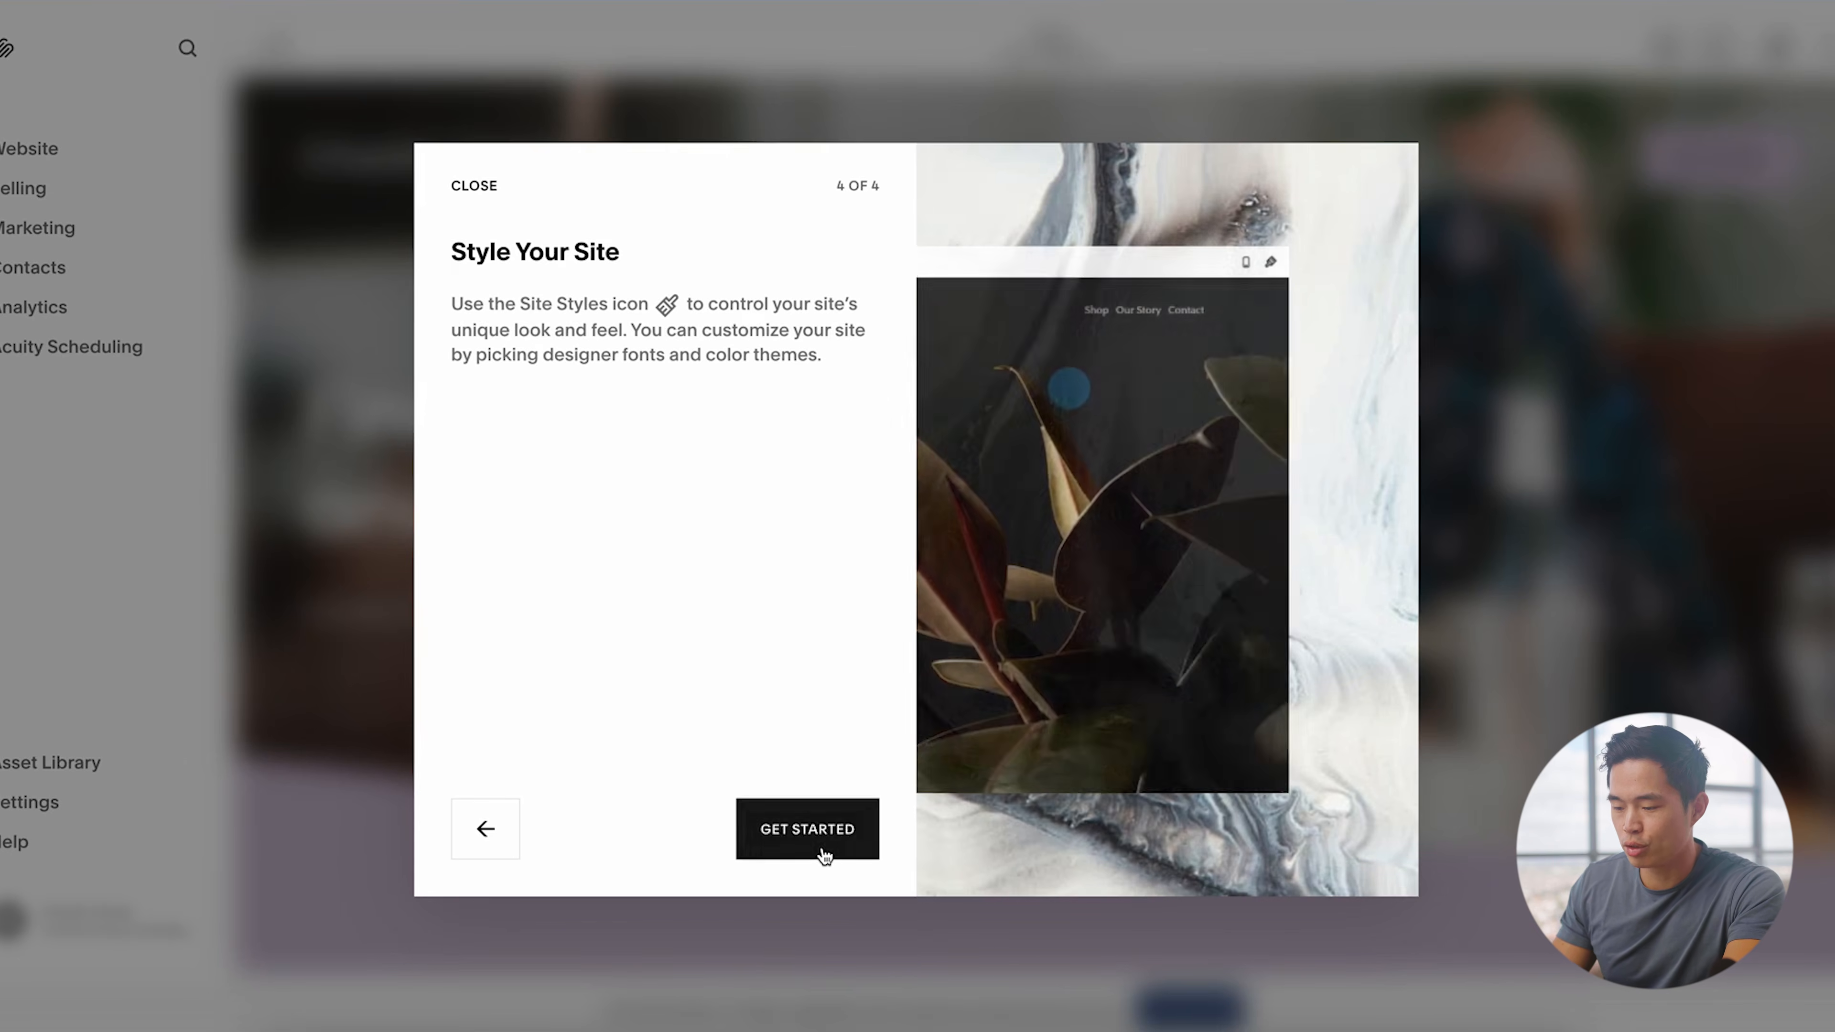
click(822, 853)
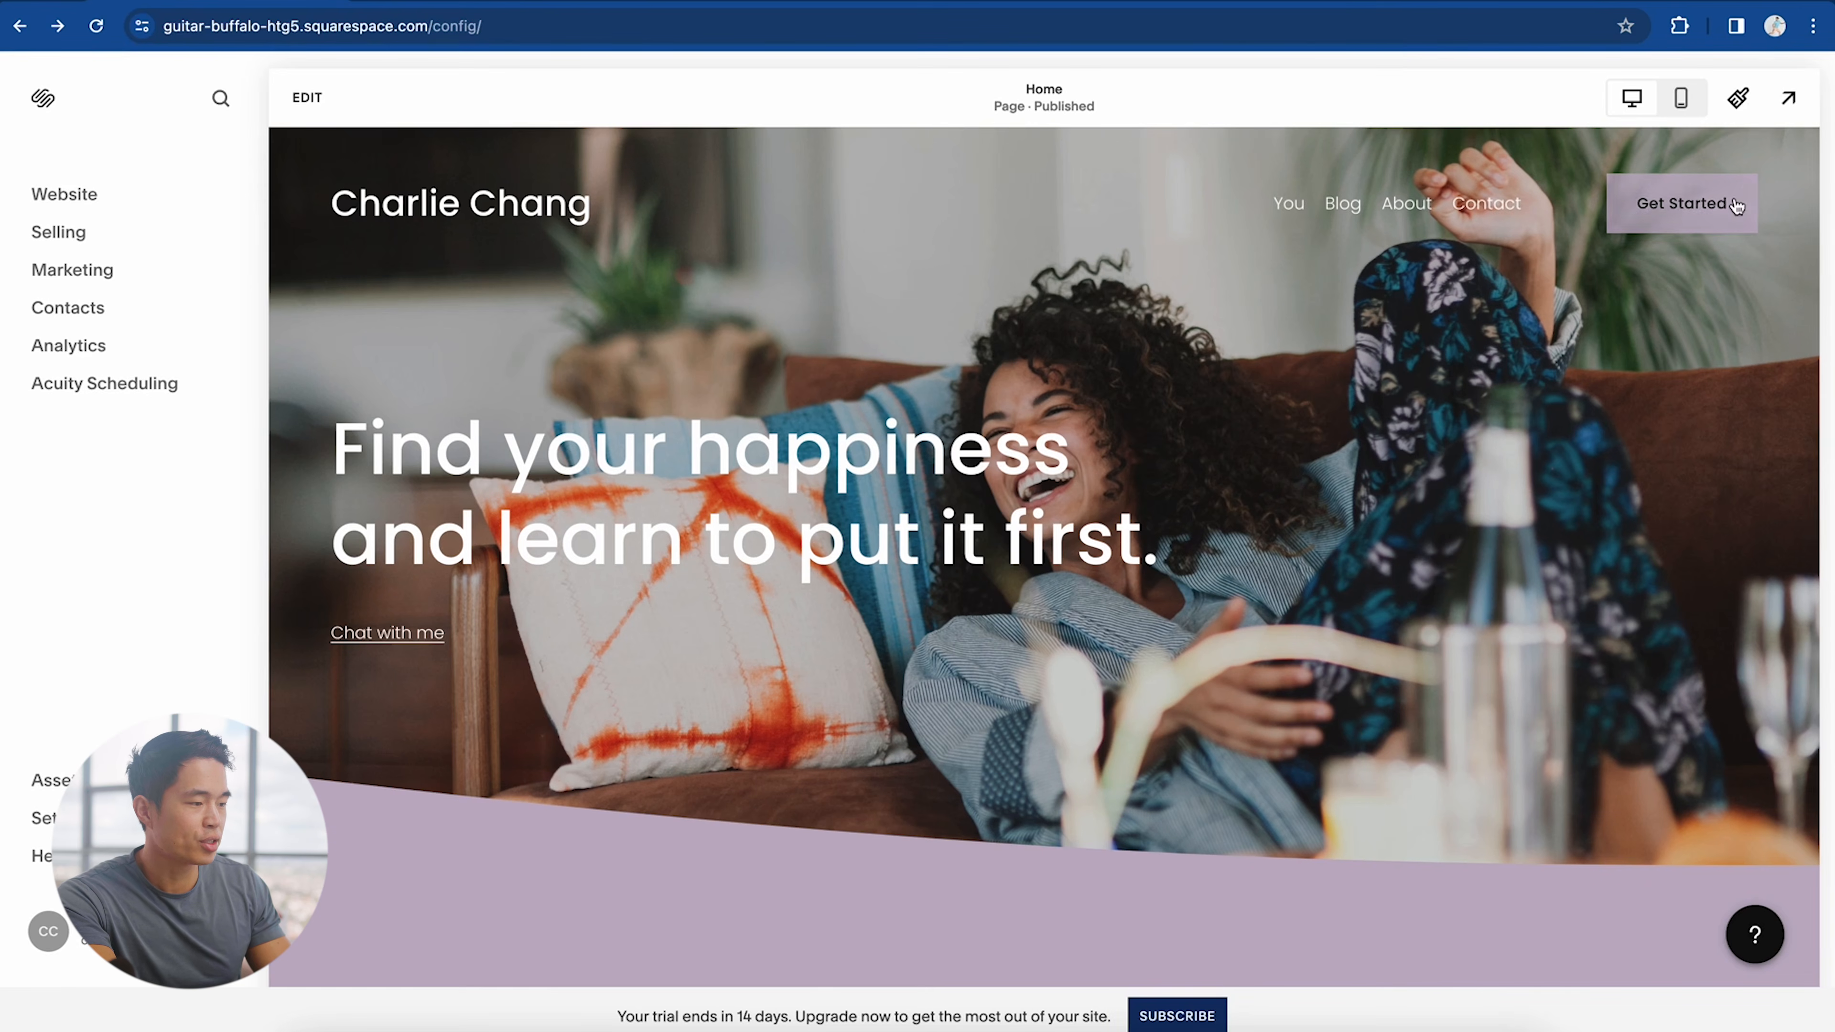
Step: Open Site Styles and review the site fonts (Poppins)
click(1741, 100)
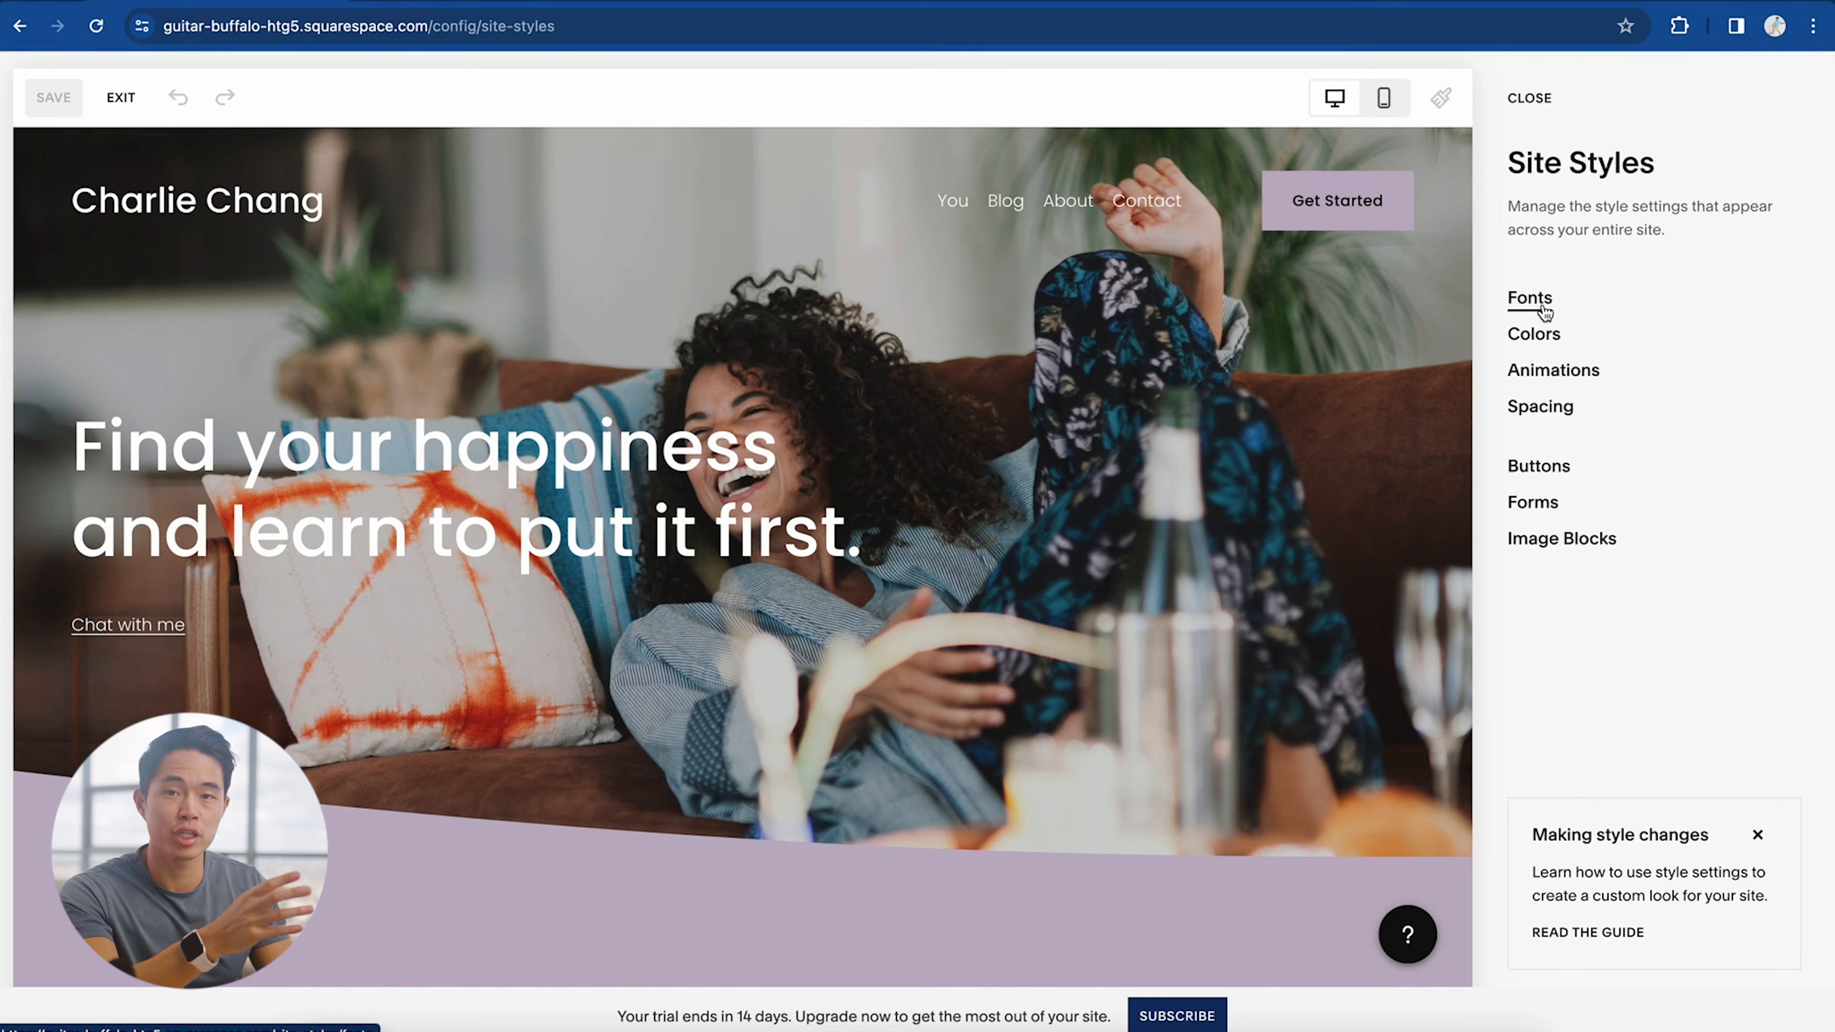
click(1544, 311)
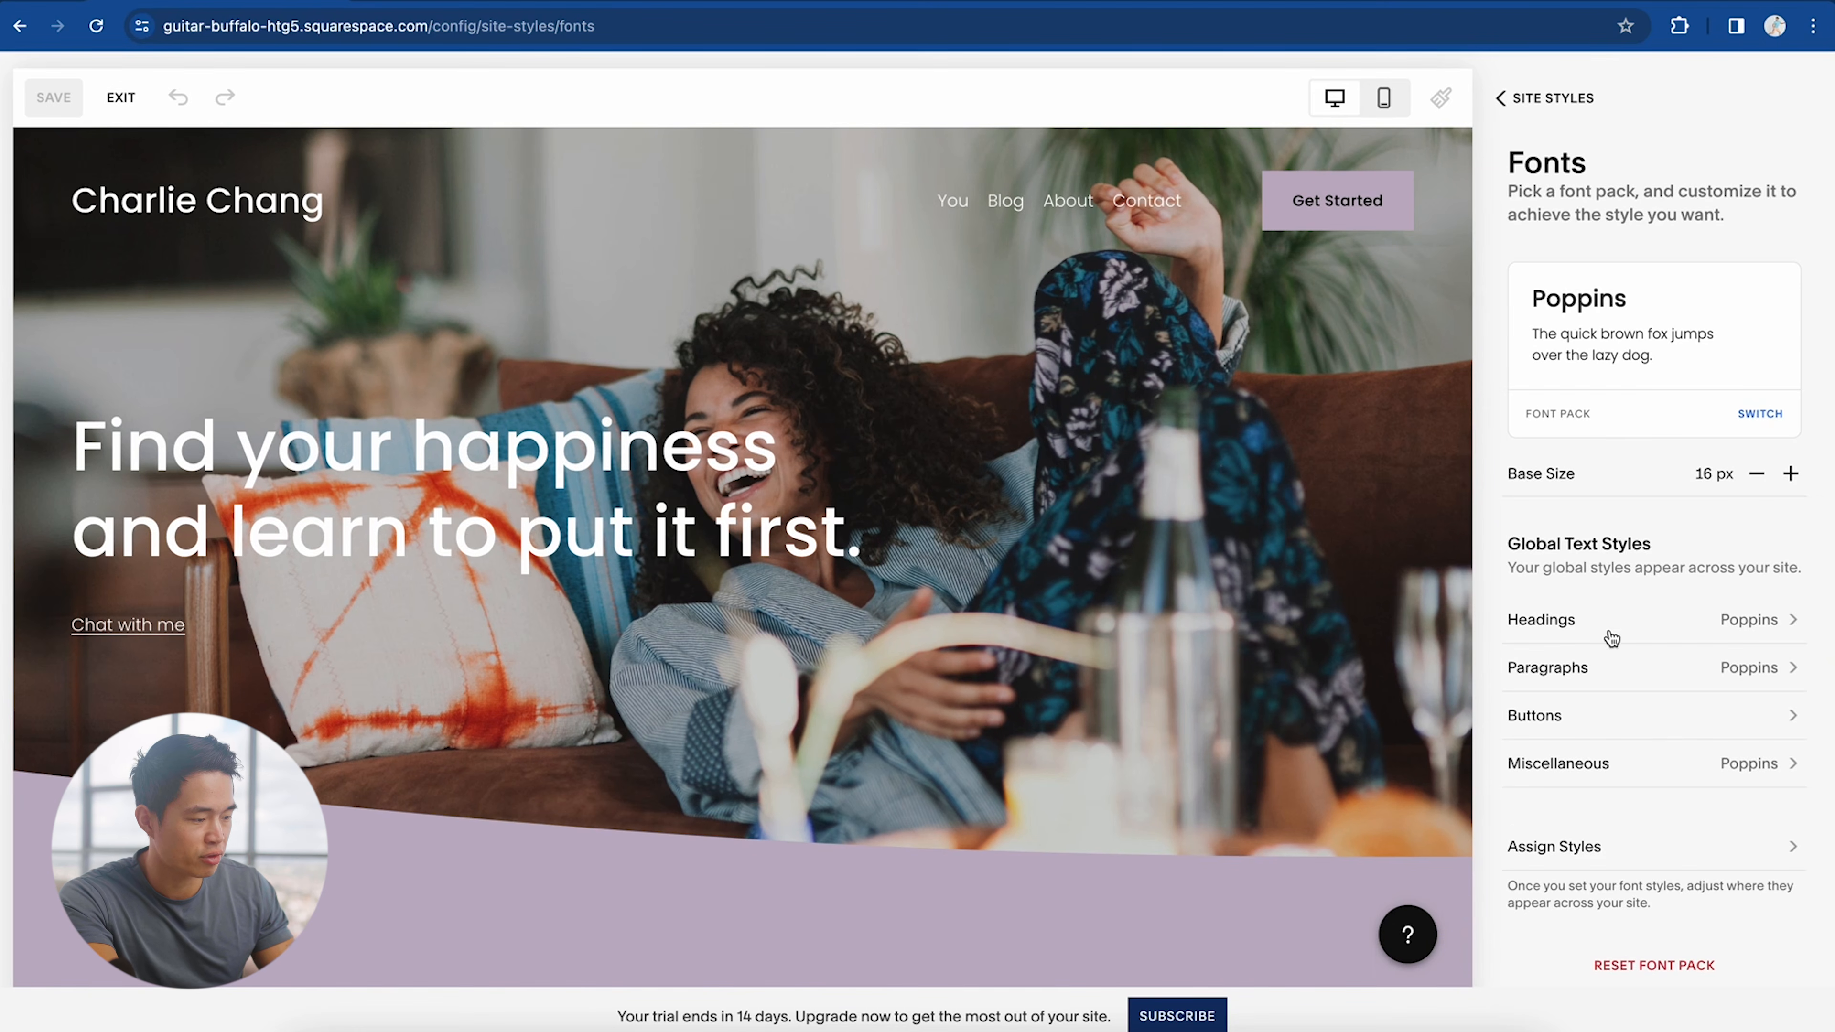
scroll(1605, 635, down, 1)
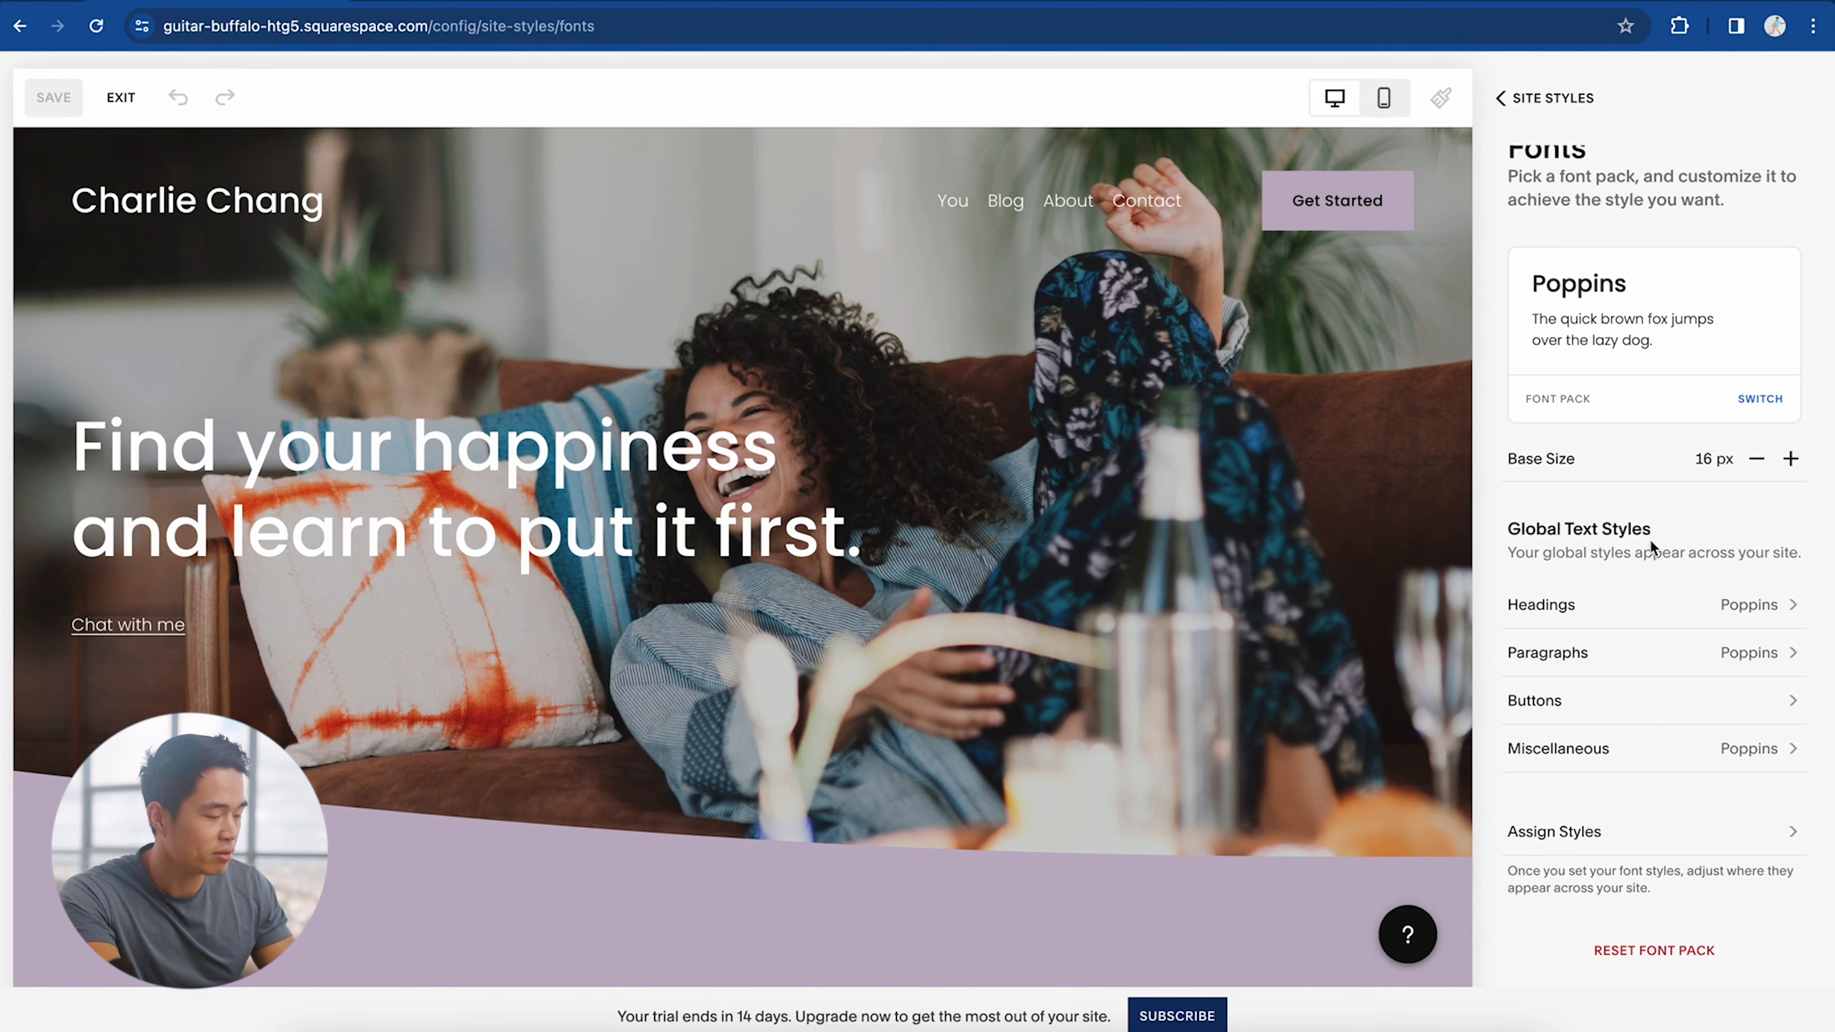
scroll(1650, 539, up, 1)
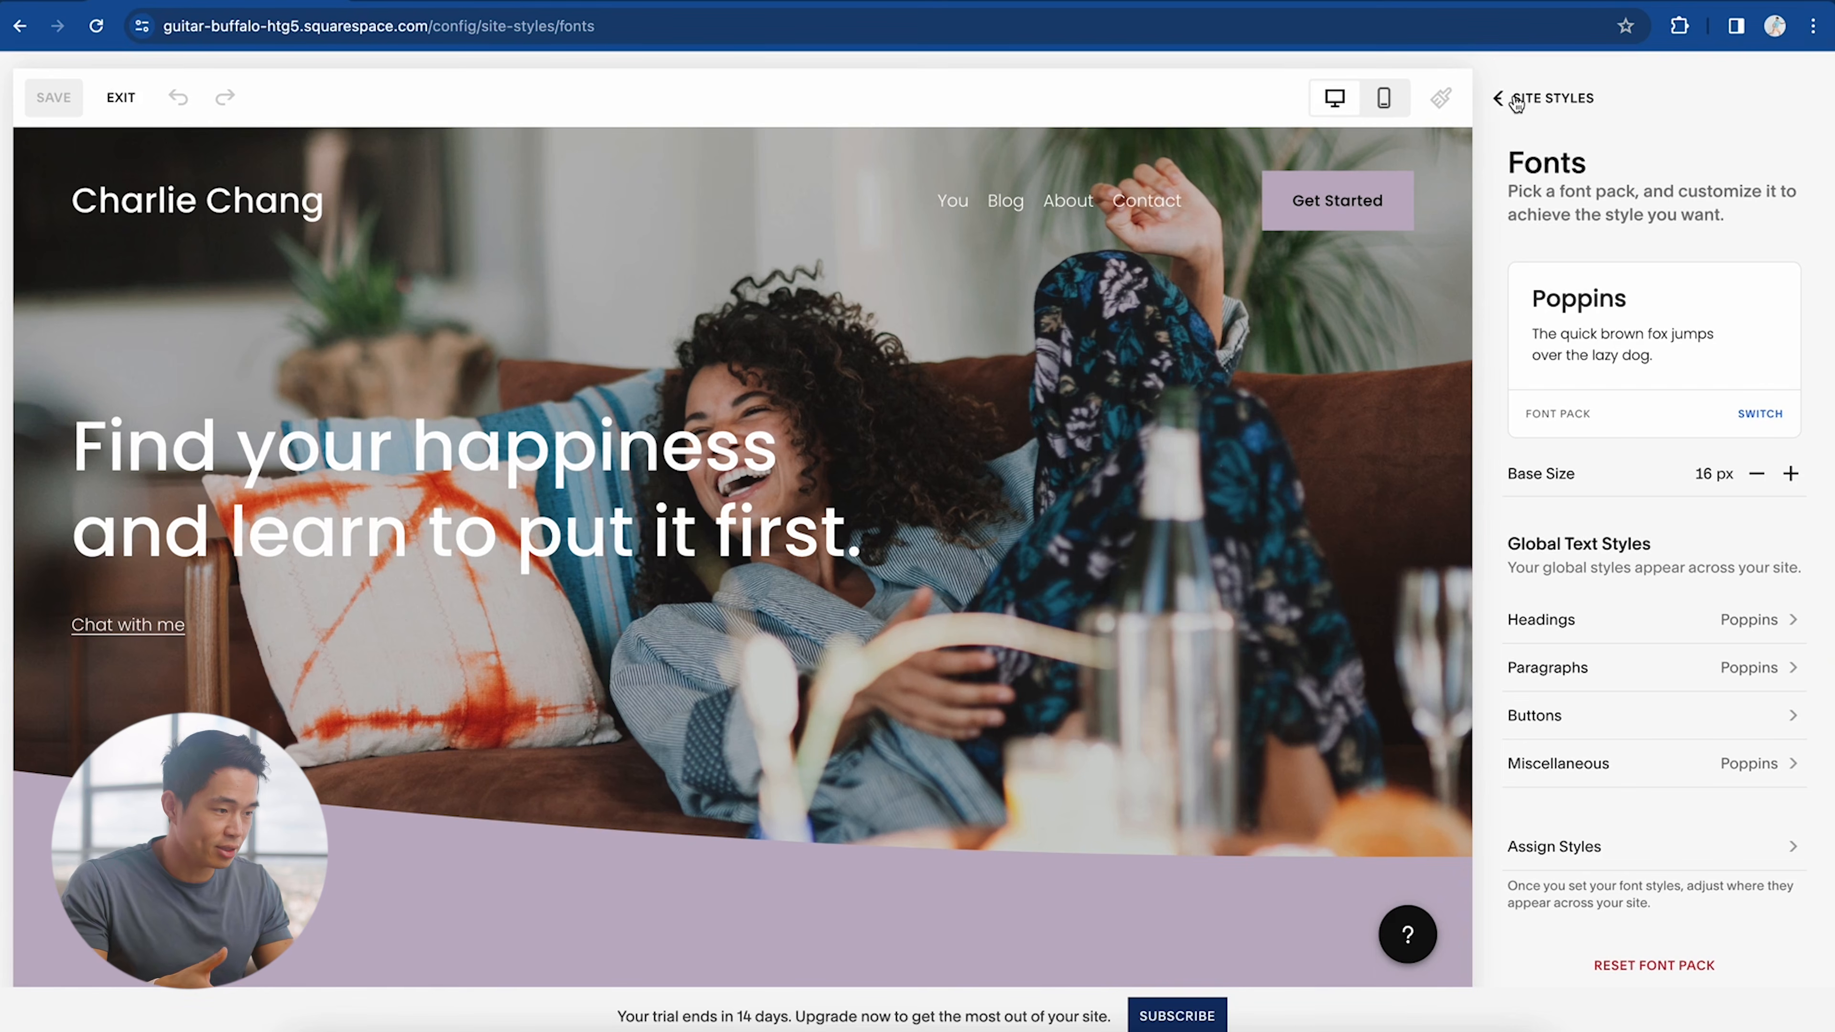
click(1501, 98)
Step: Open the site colour palette settings and apply the navy palette
click(1533, 333)
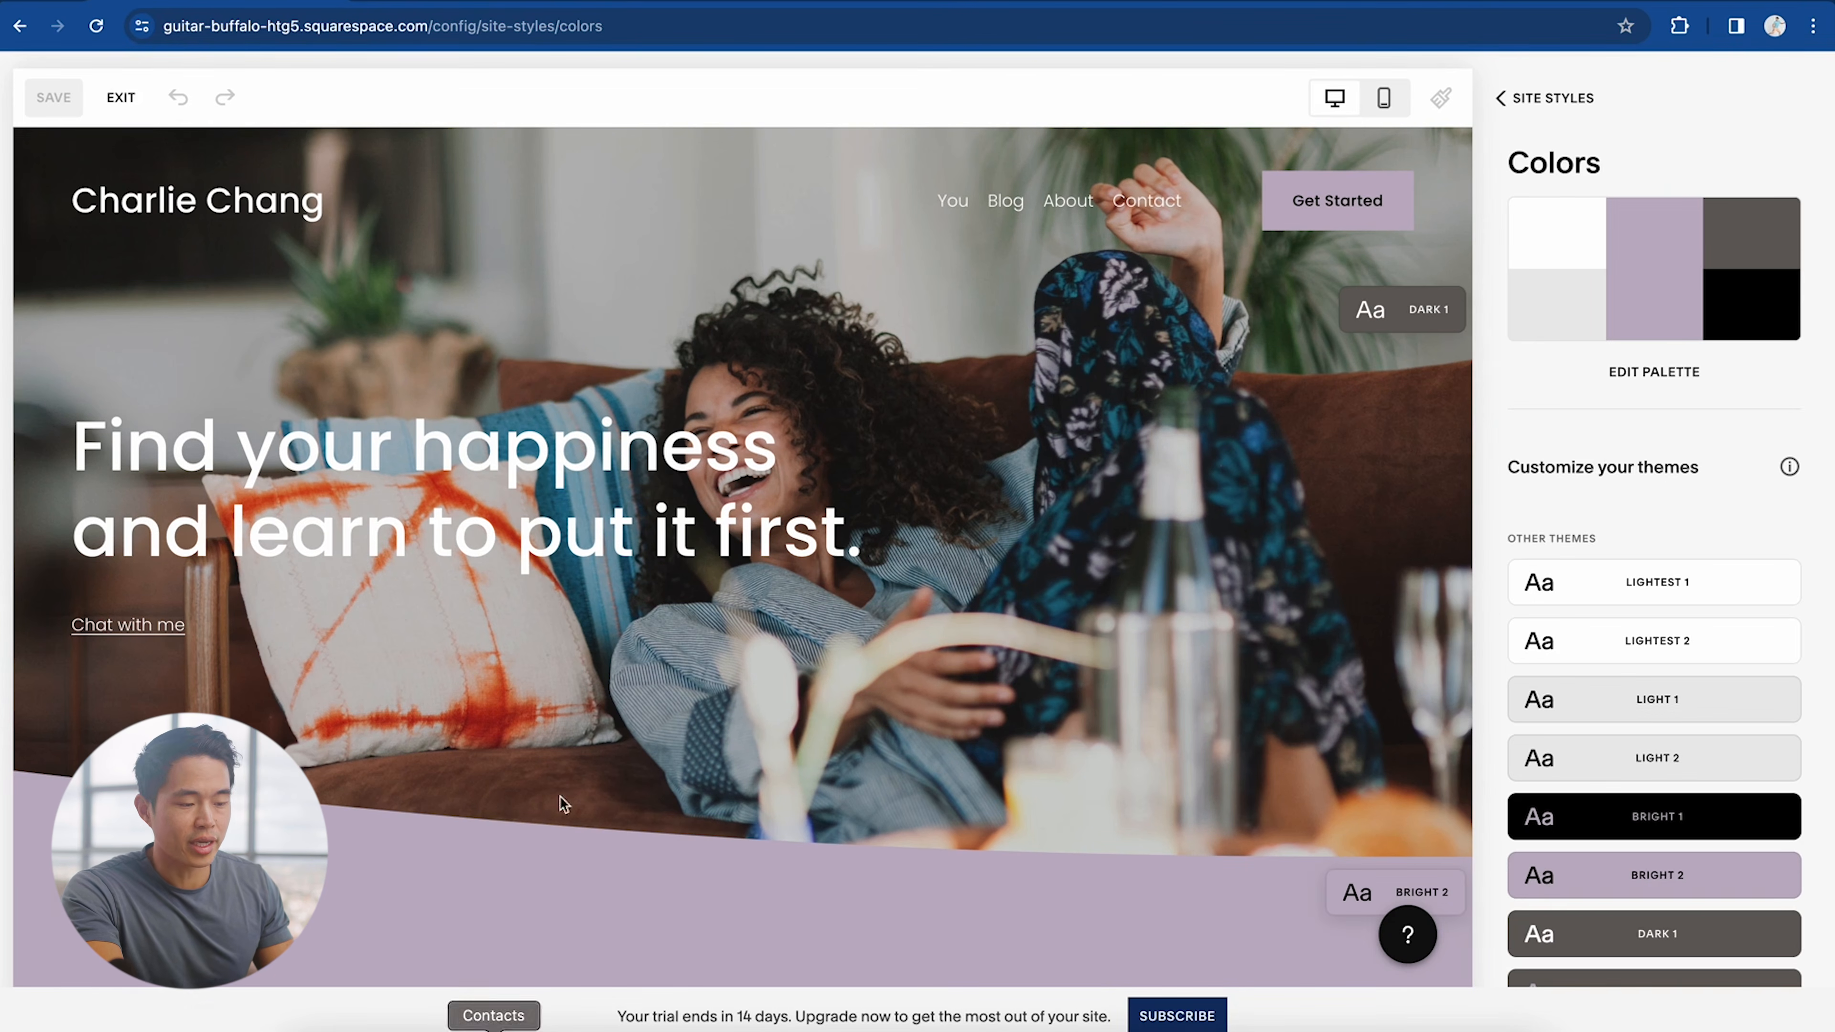
scroll(797, 758, down, 10)
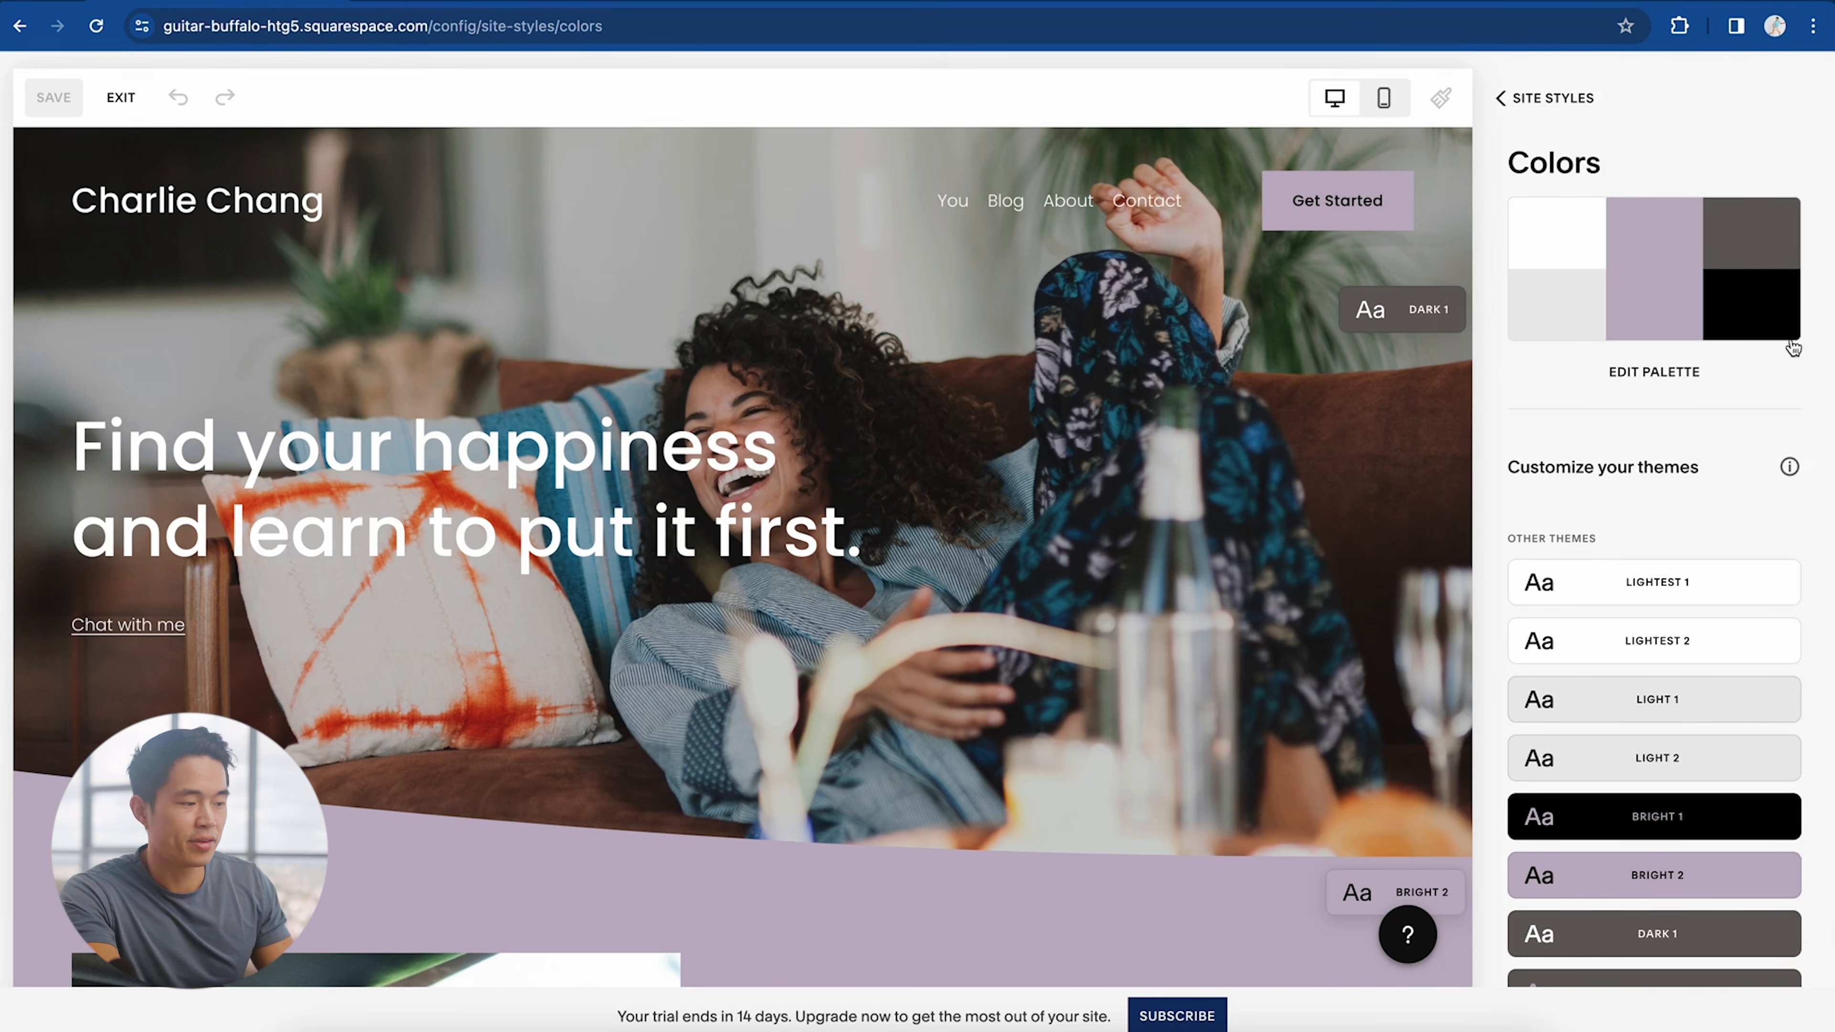
click(1675, 380)
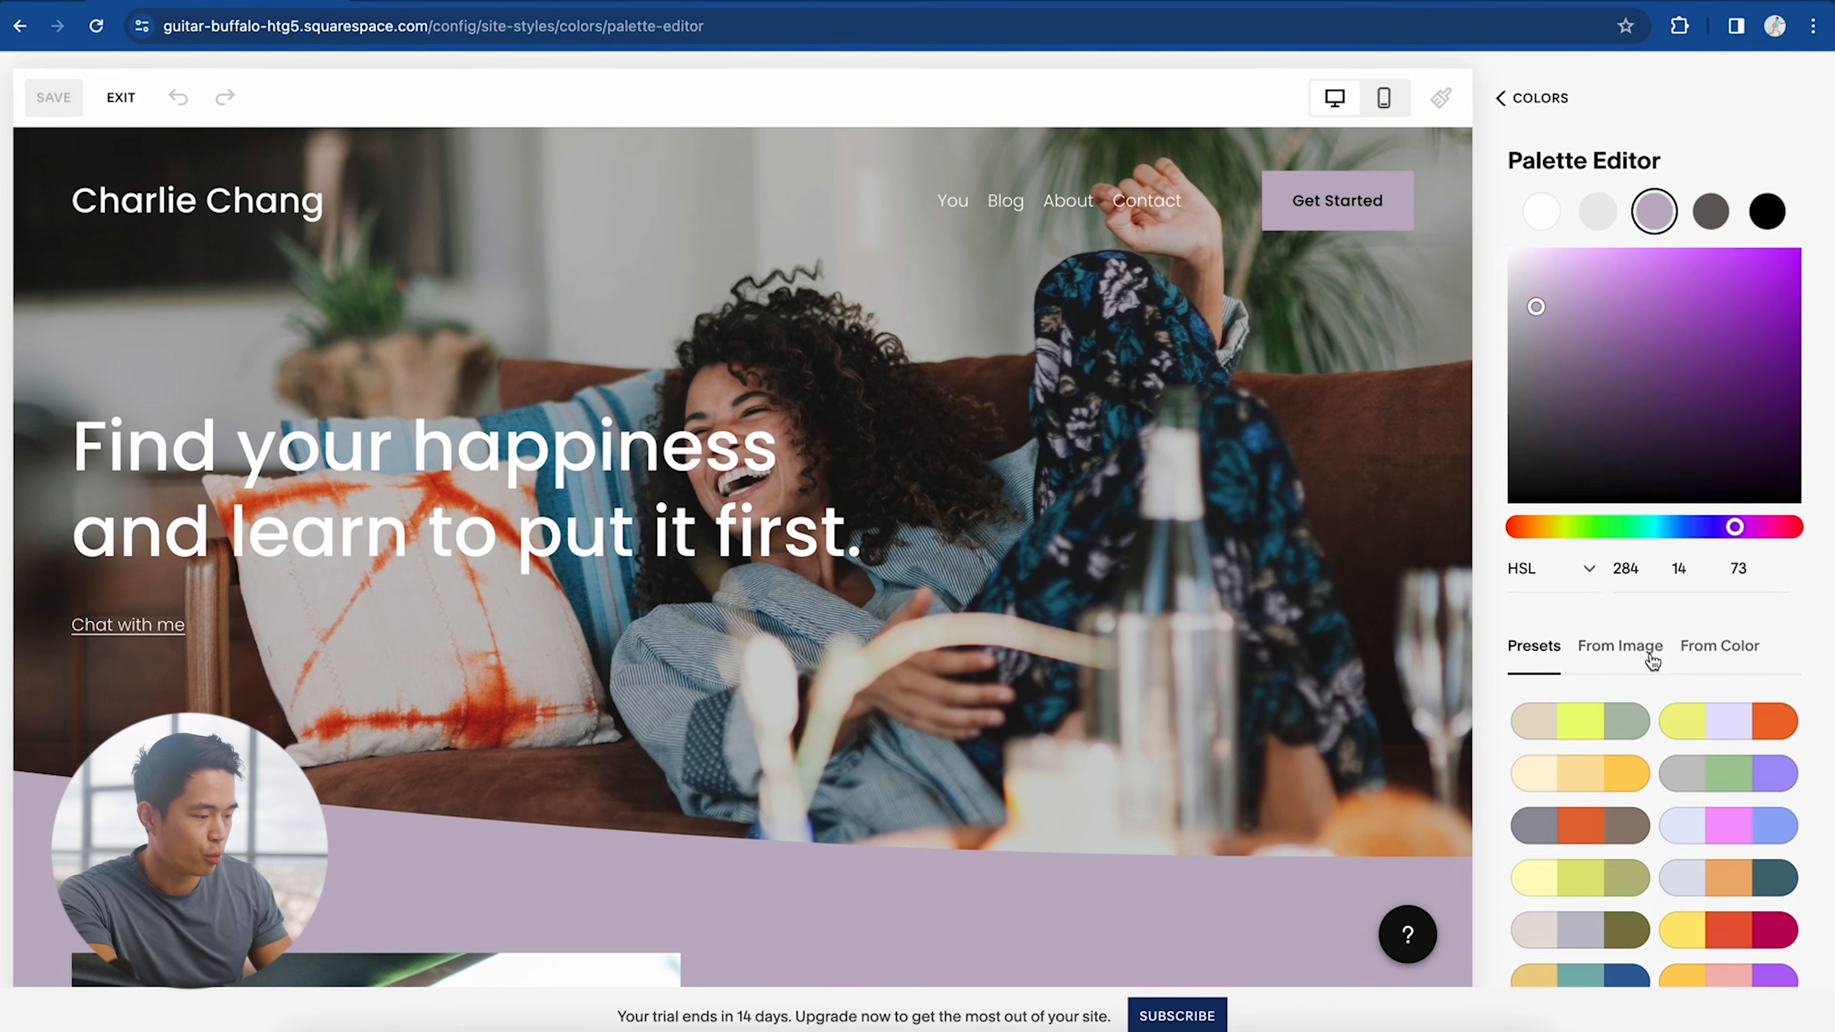
scroll(1677, 852, down, 2)
scroll(1593, 761, down, 4)
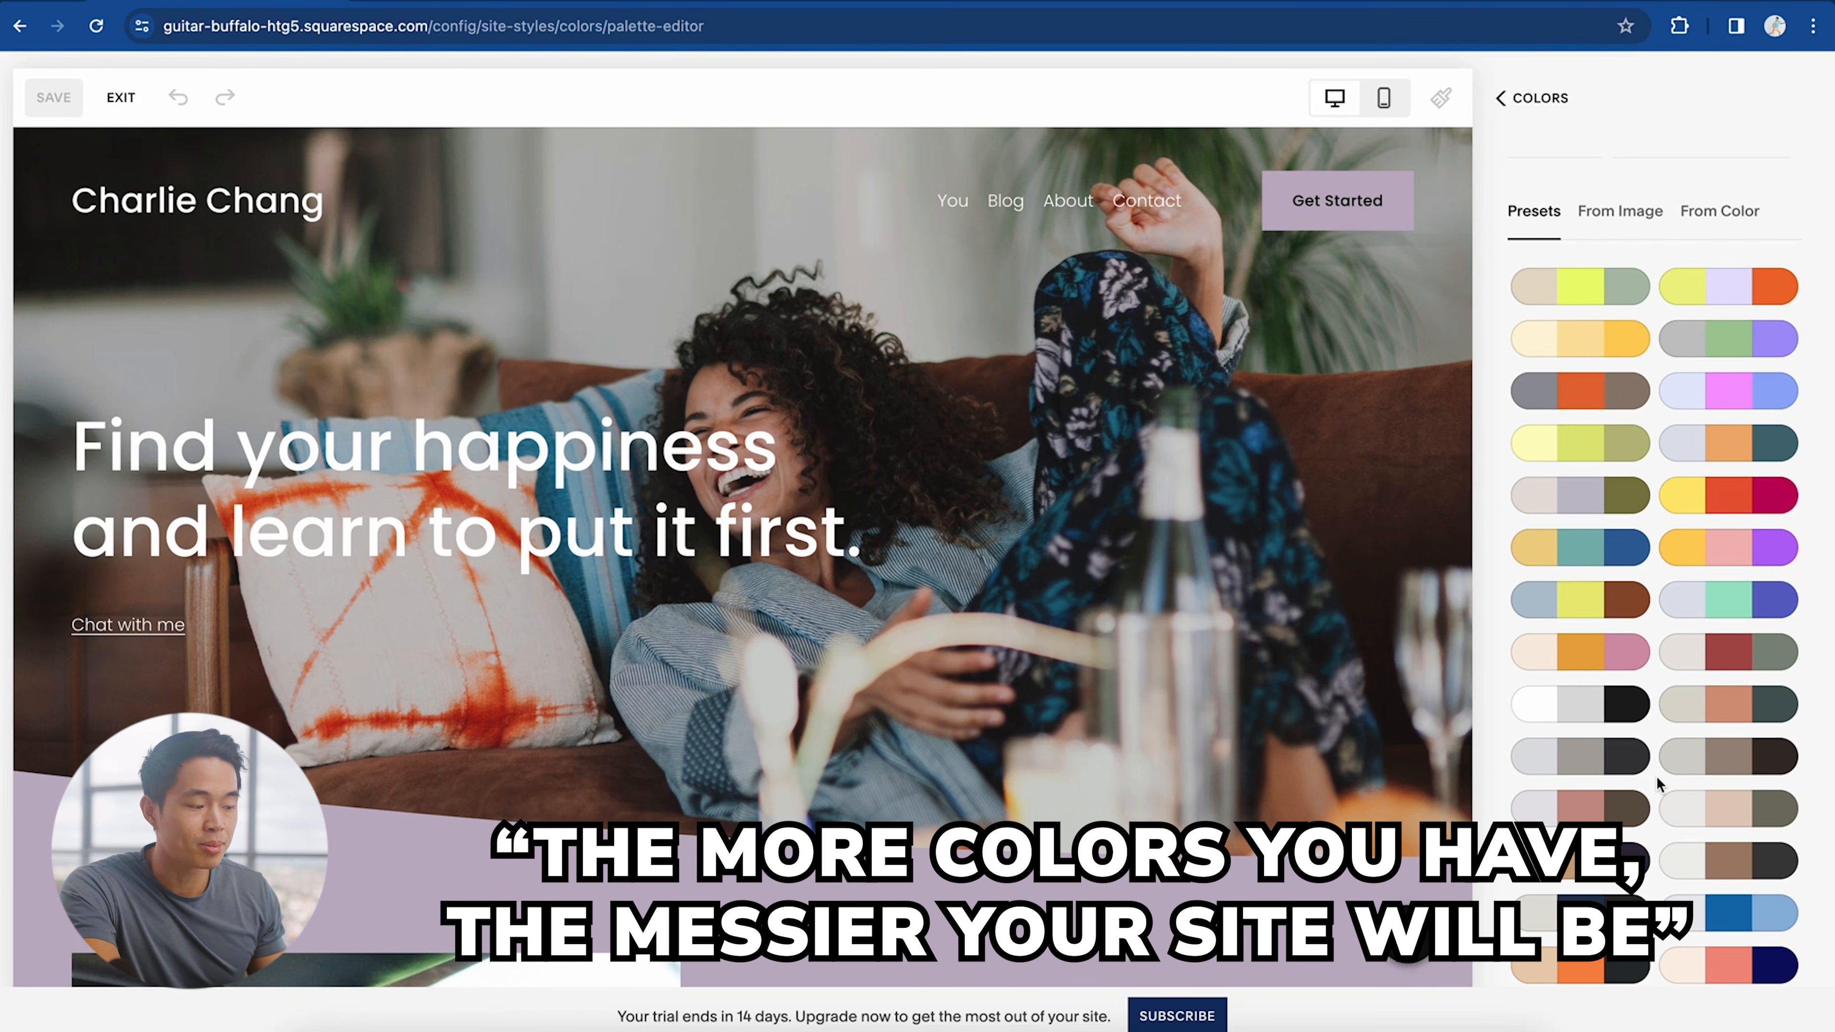
scroll(1657, 781, down, 2)
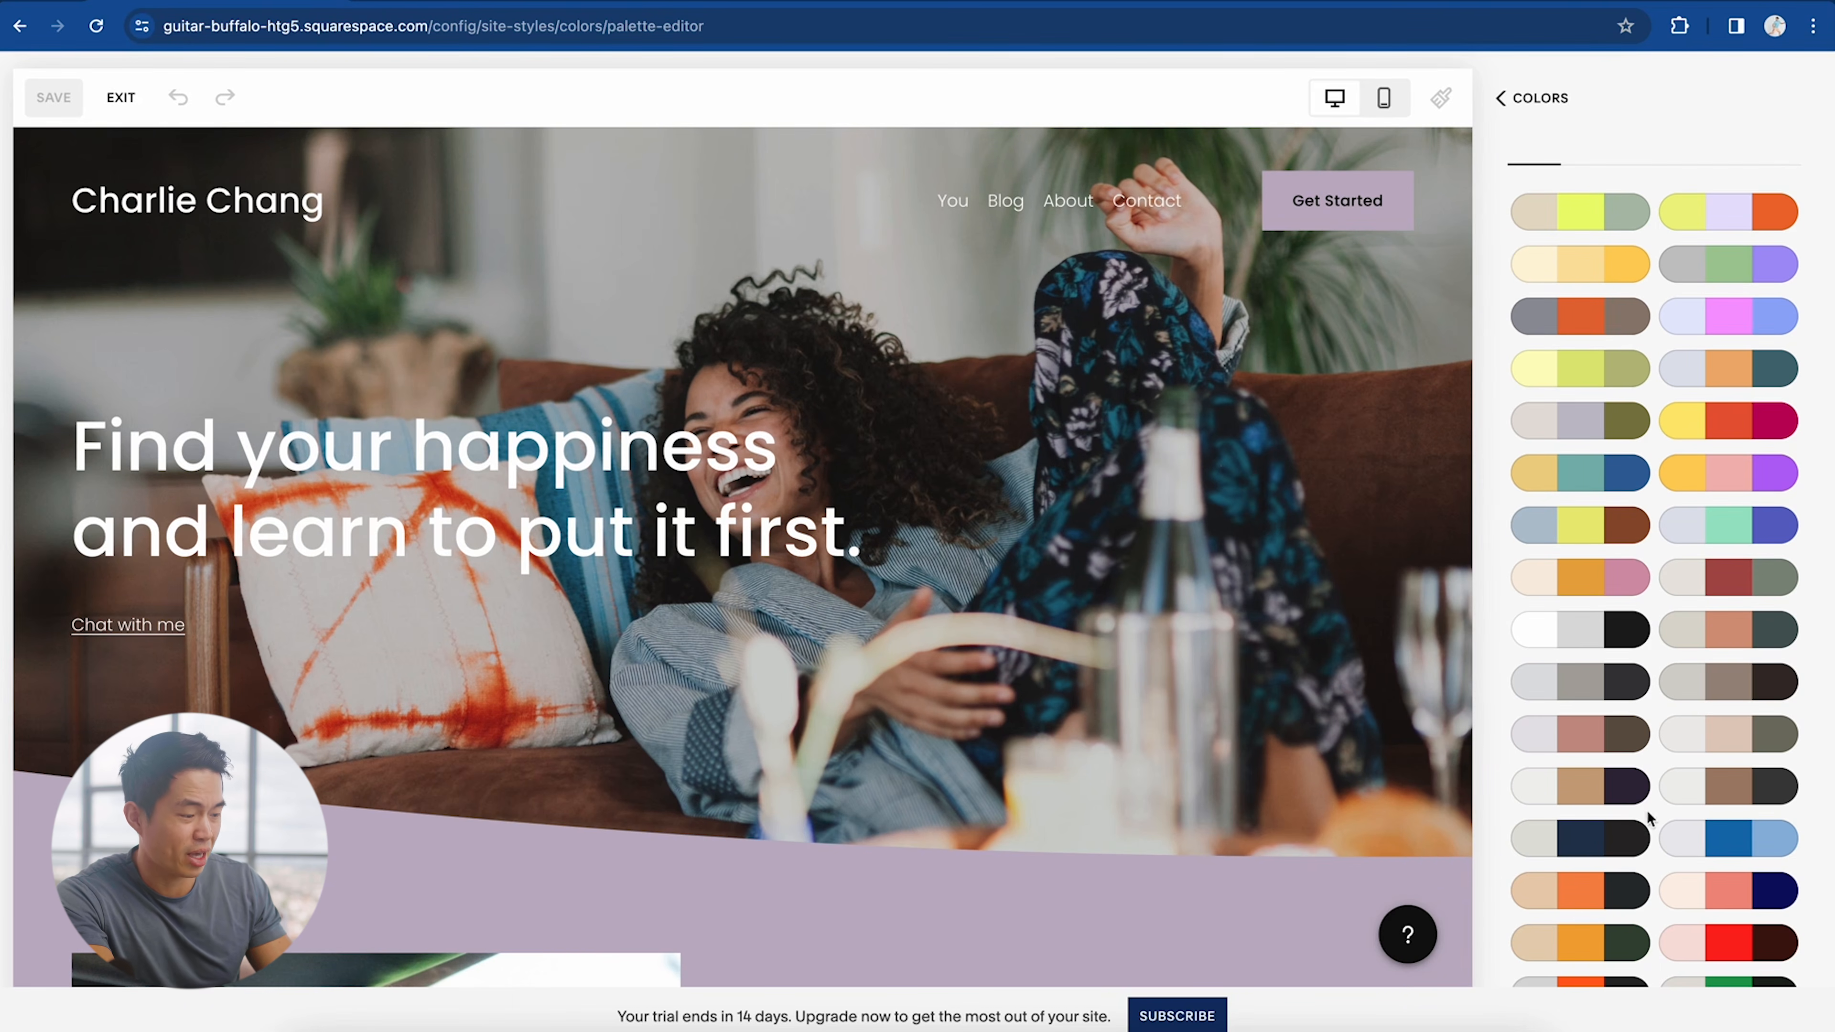
click(1550, 852)
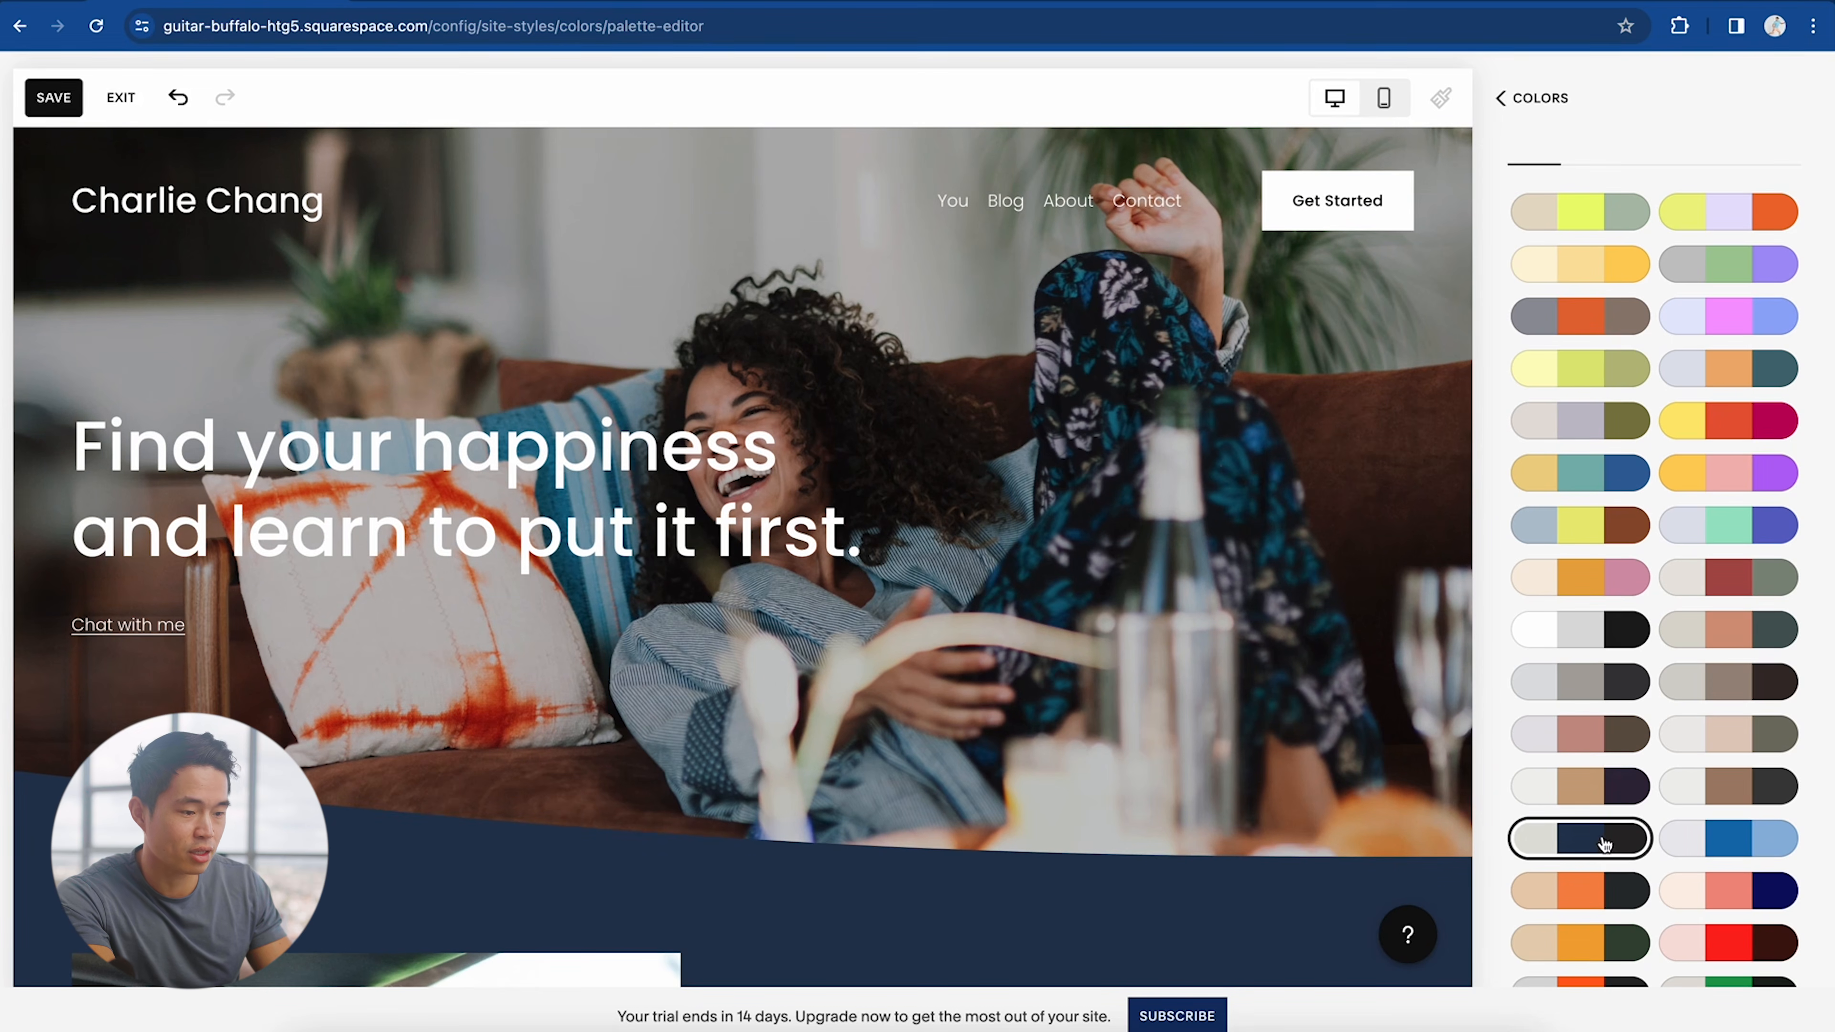
Step: Preview the blue, yellow and brown palette, revert to navy, and save the style changes
scroll(932, 687, down, 10)
scroll(932, 688, up, 10)
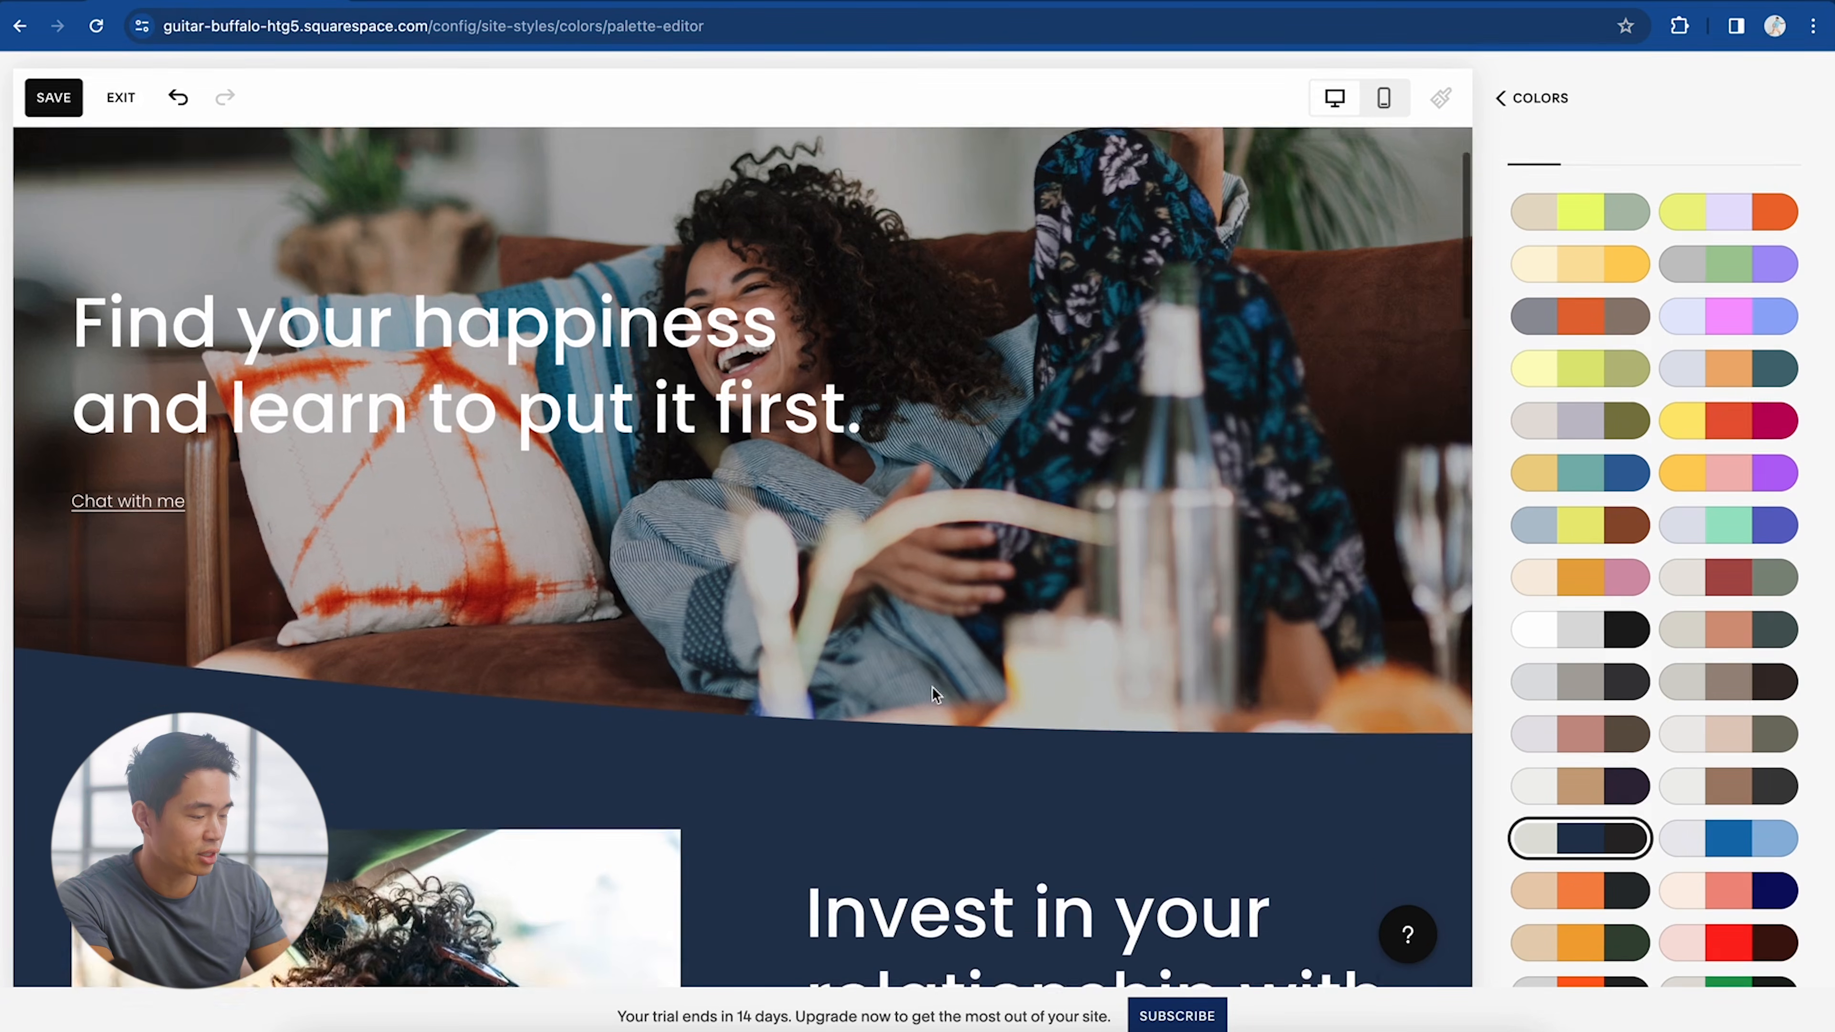
click(1596, 532)
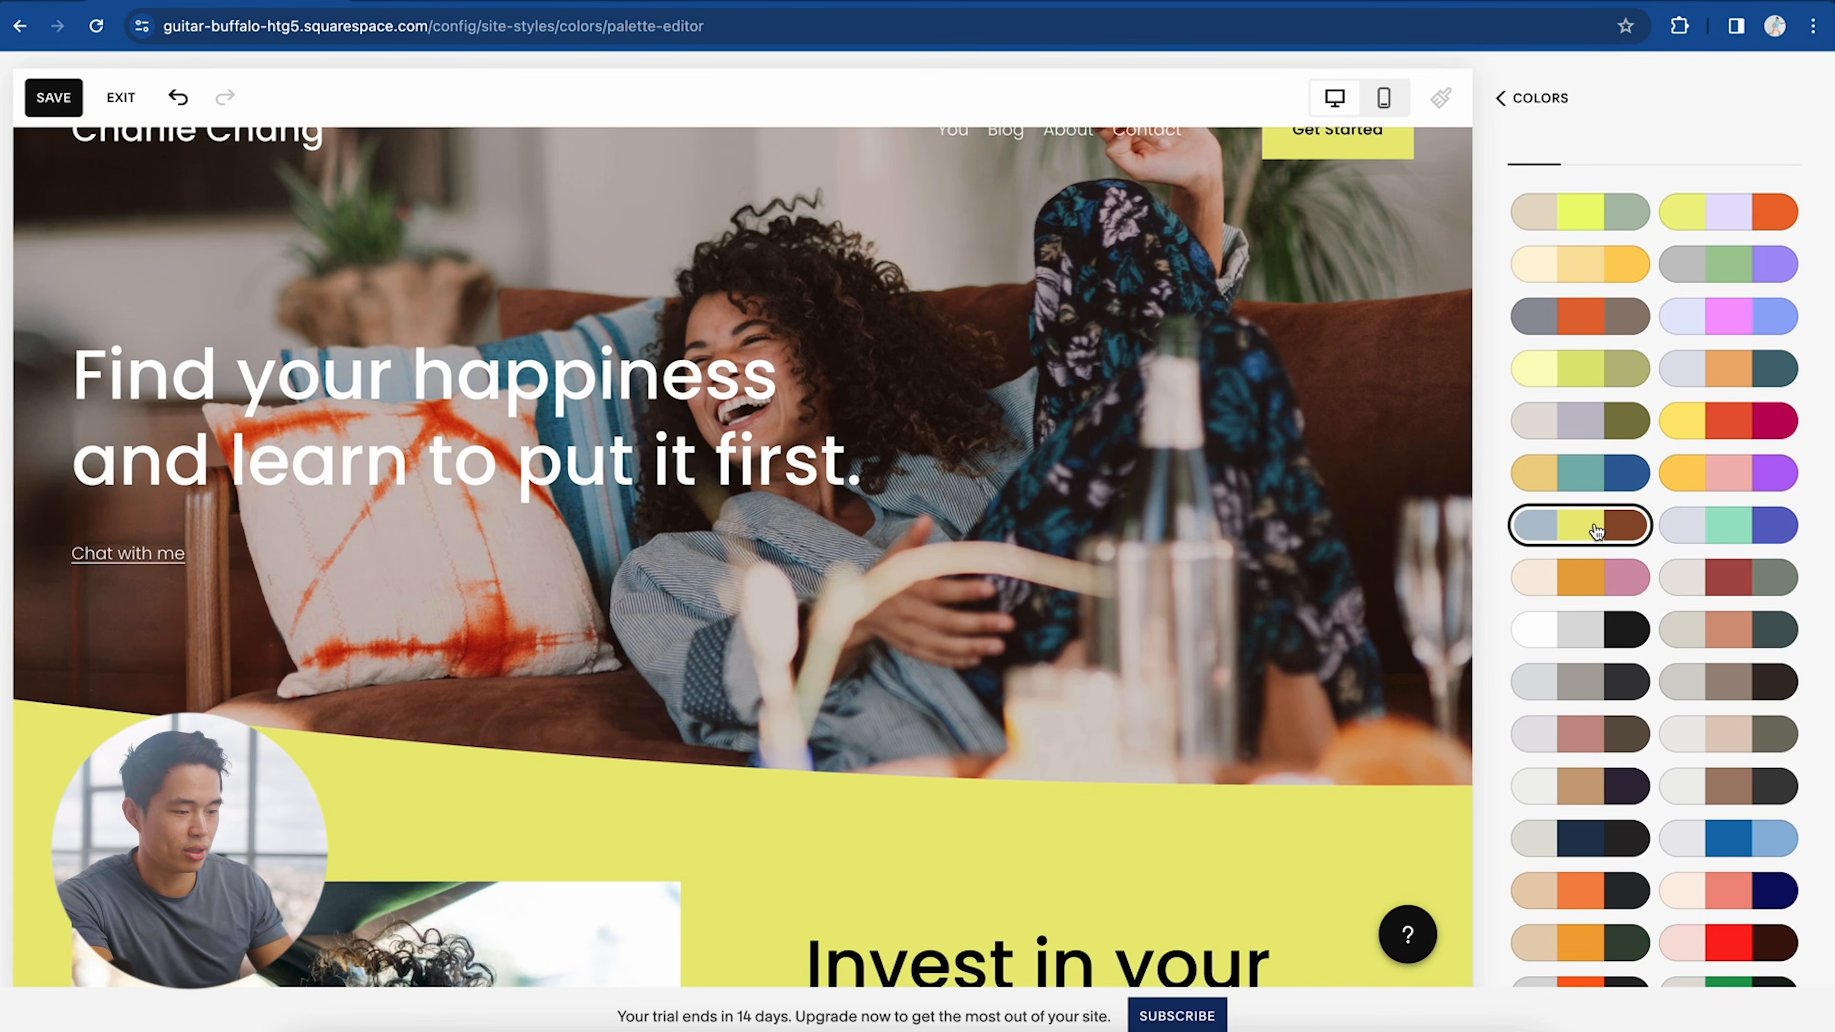
scroll(1087, 756, down, 8)
scroll(1086, 756, up, 10)
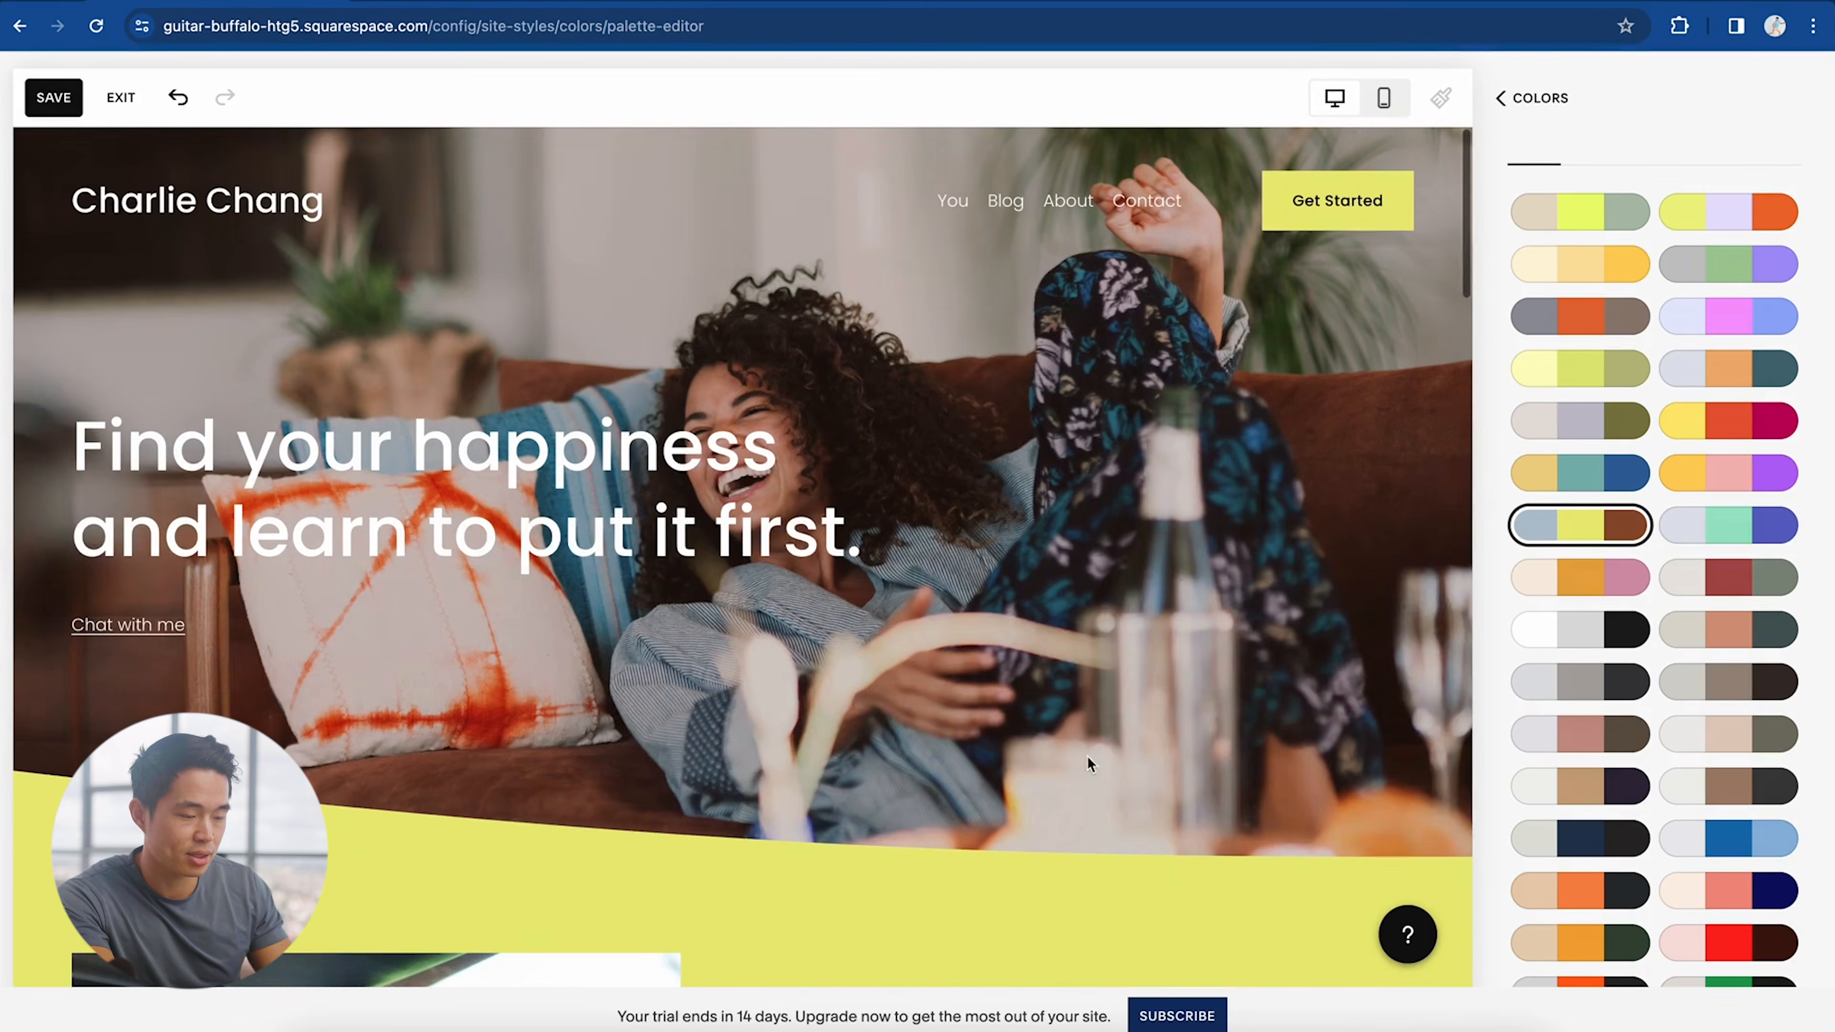
click(1603, 842)
scroll(1193, 775, down, 5)
scroll(1192, 775, up, 5)
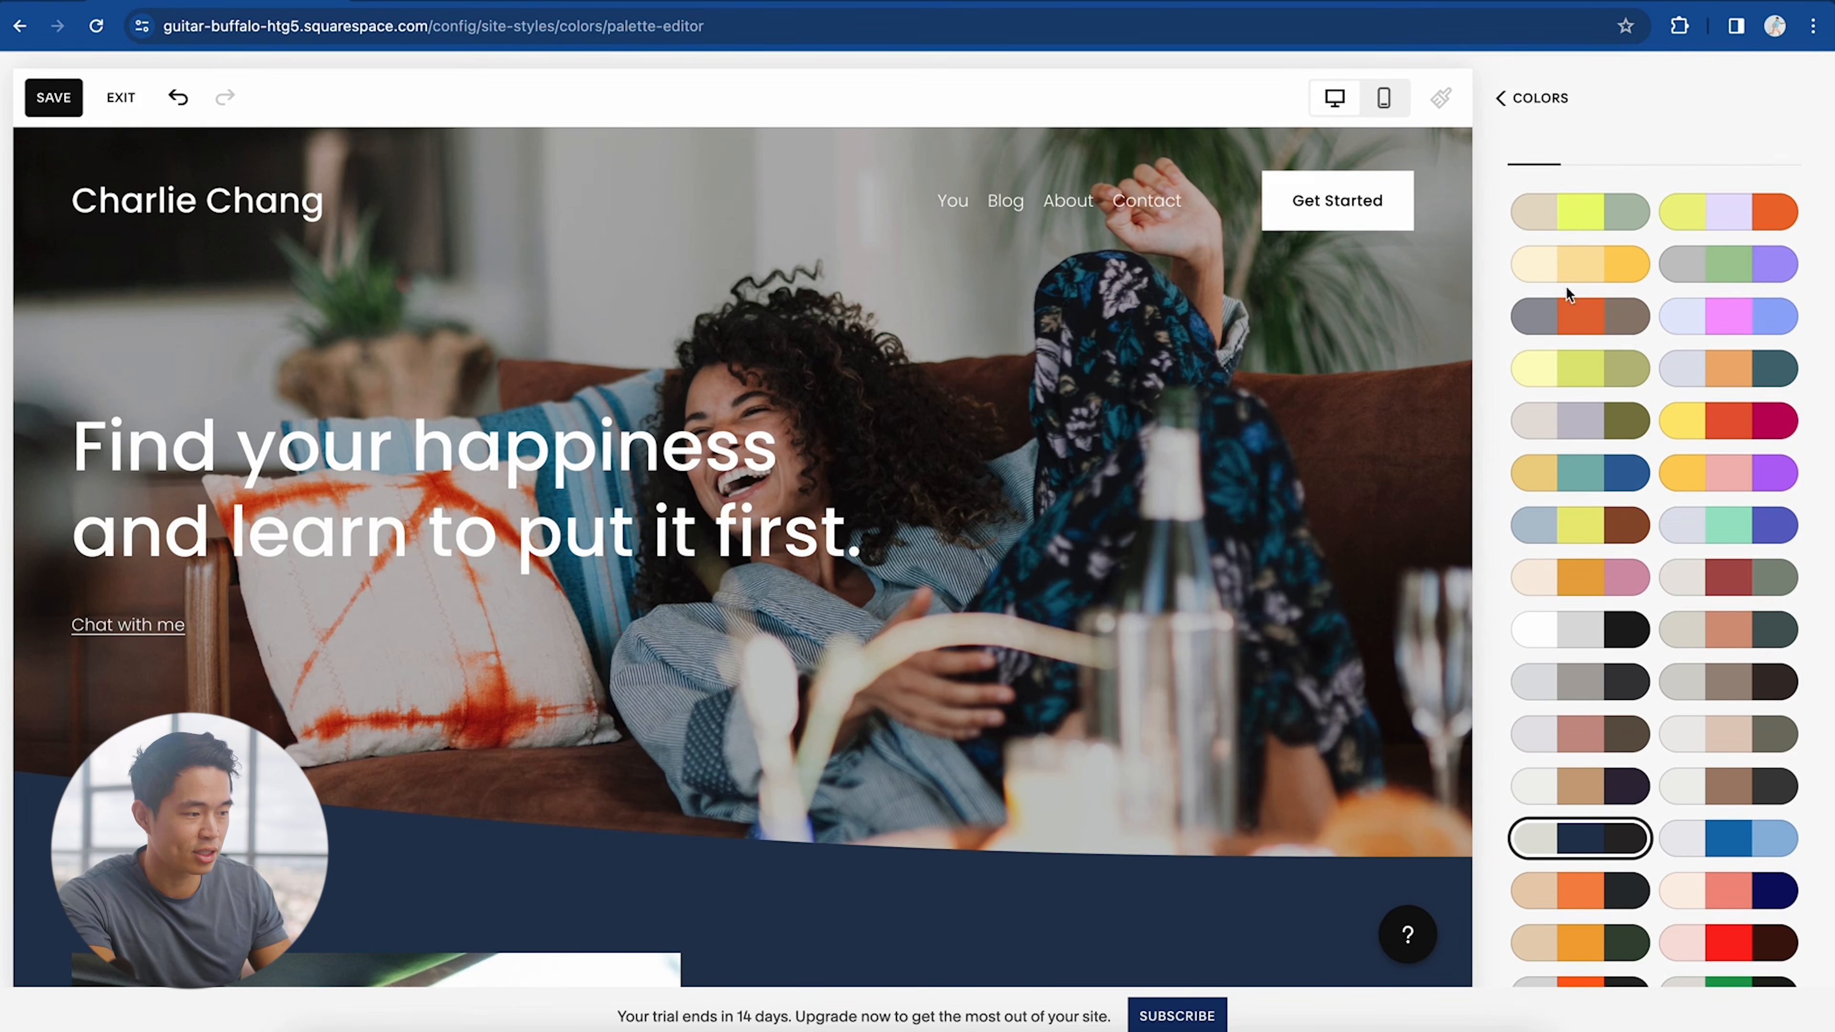
click(1503, 97)
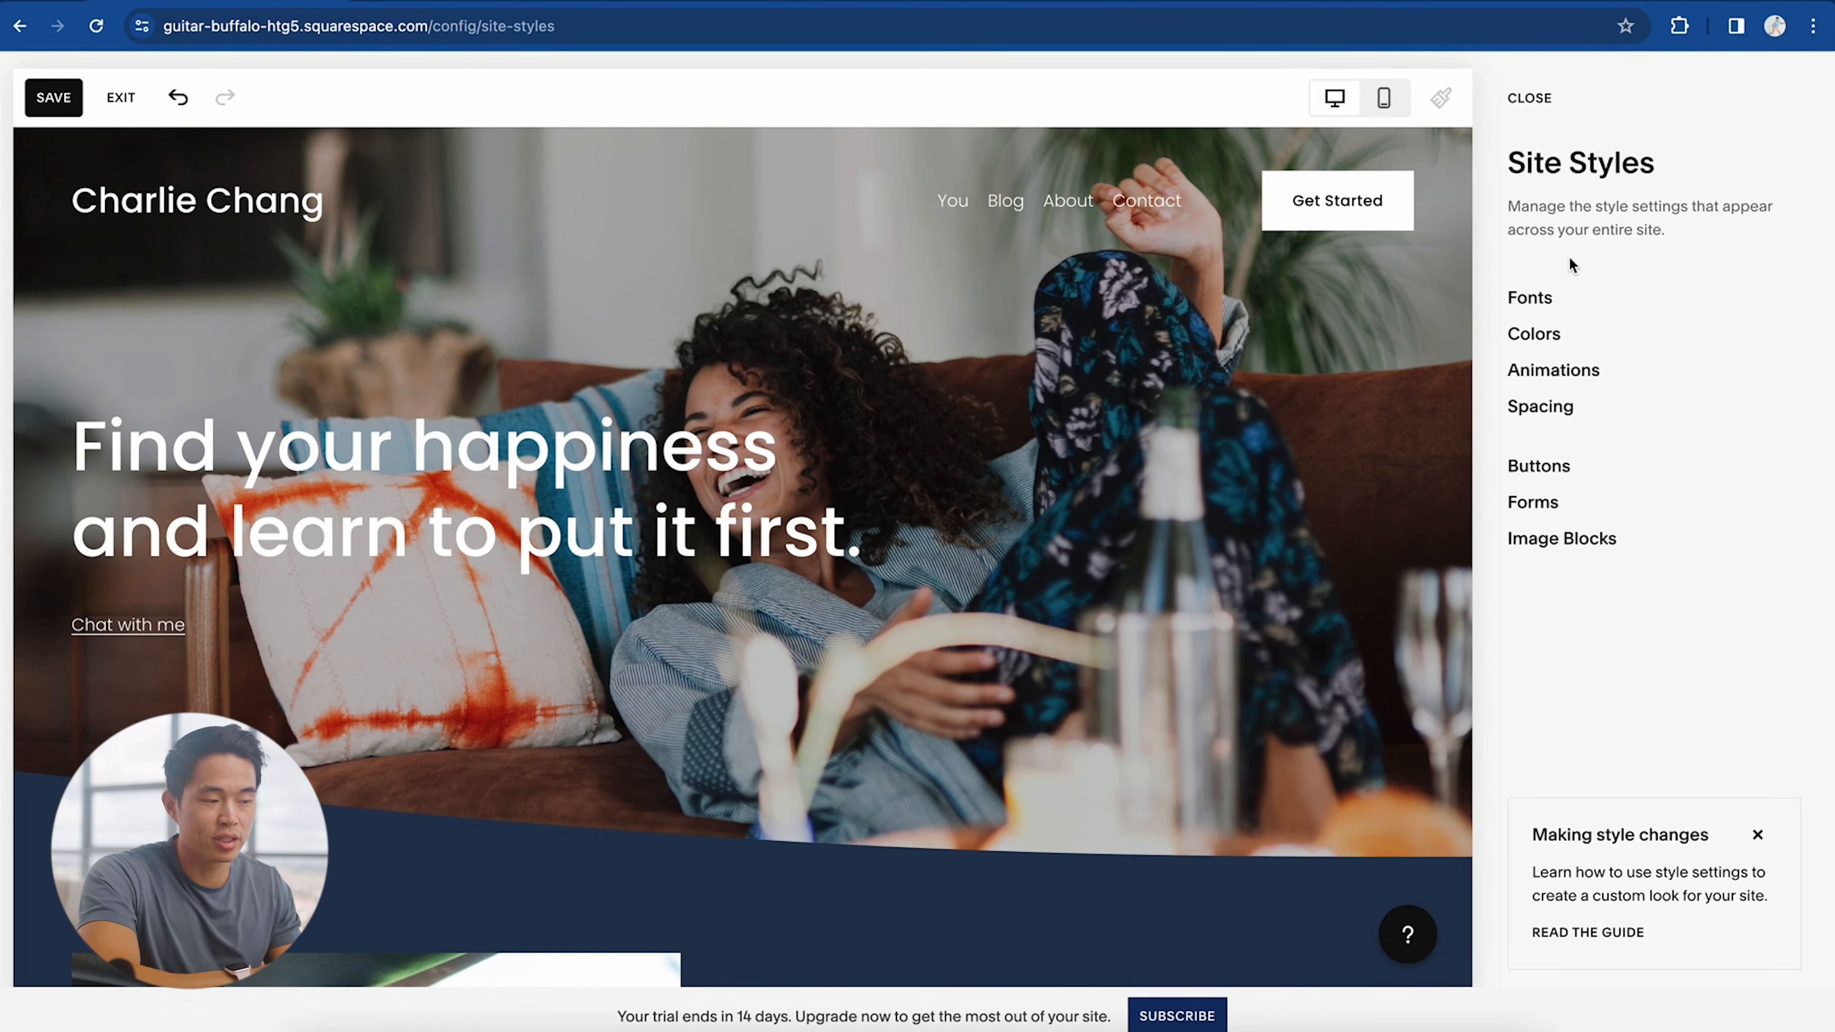
click(47, 102)
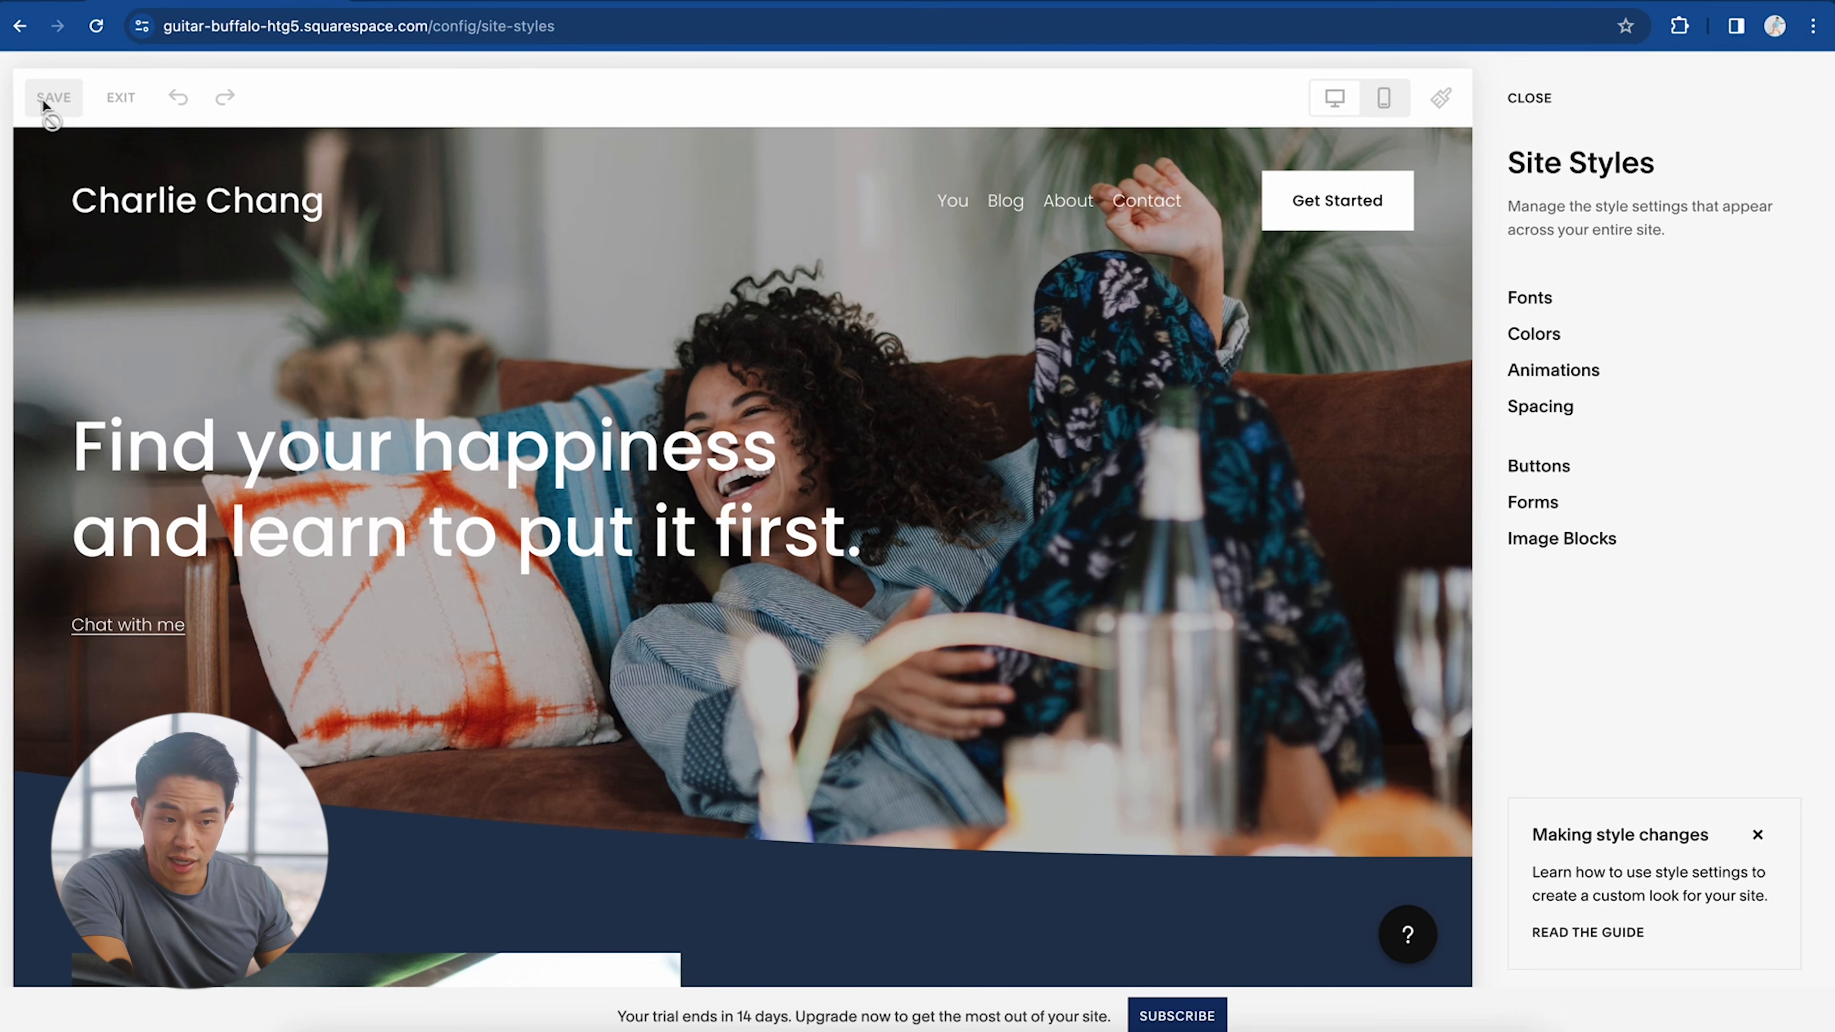
Step: Close Site Styles, enter home page editing, and open the site footer for editing
click(1533, 101)
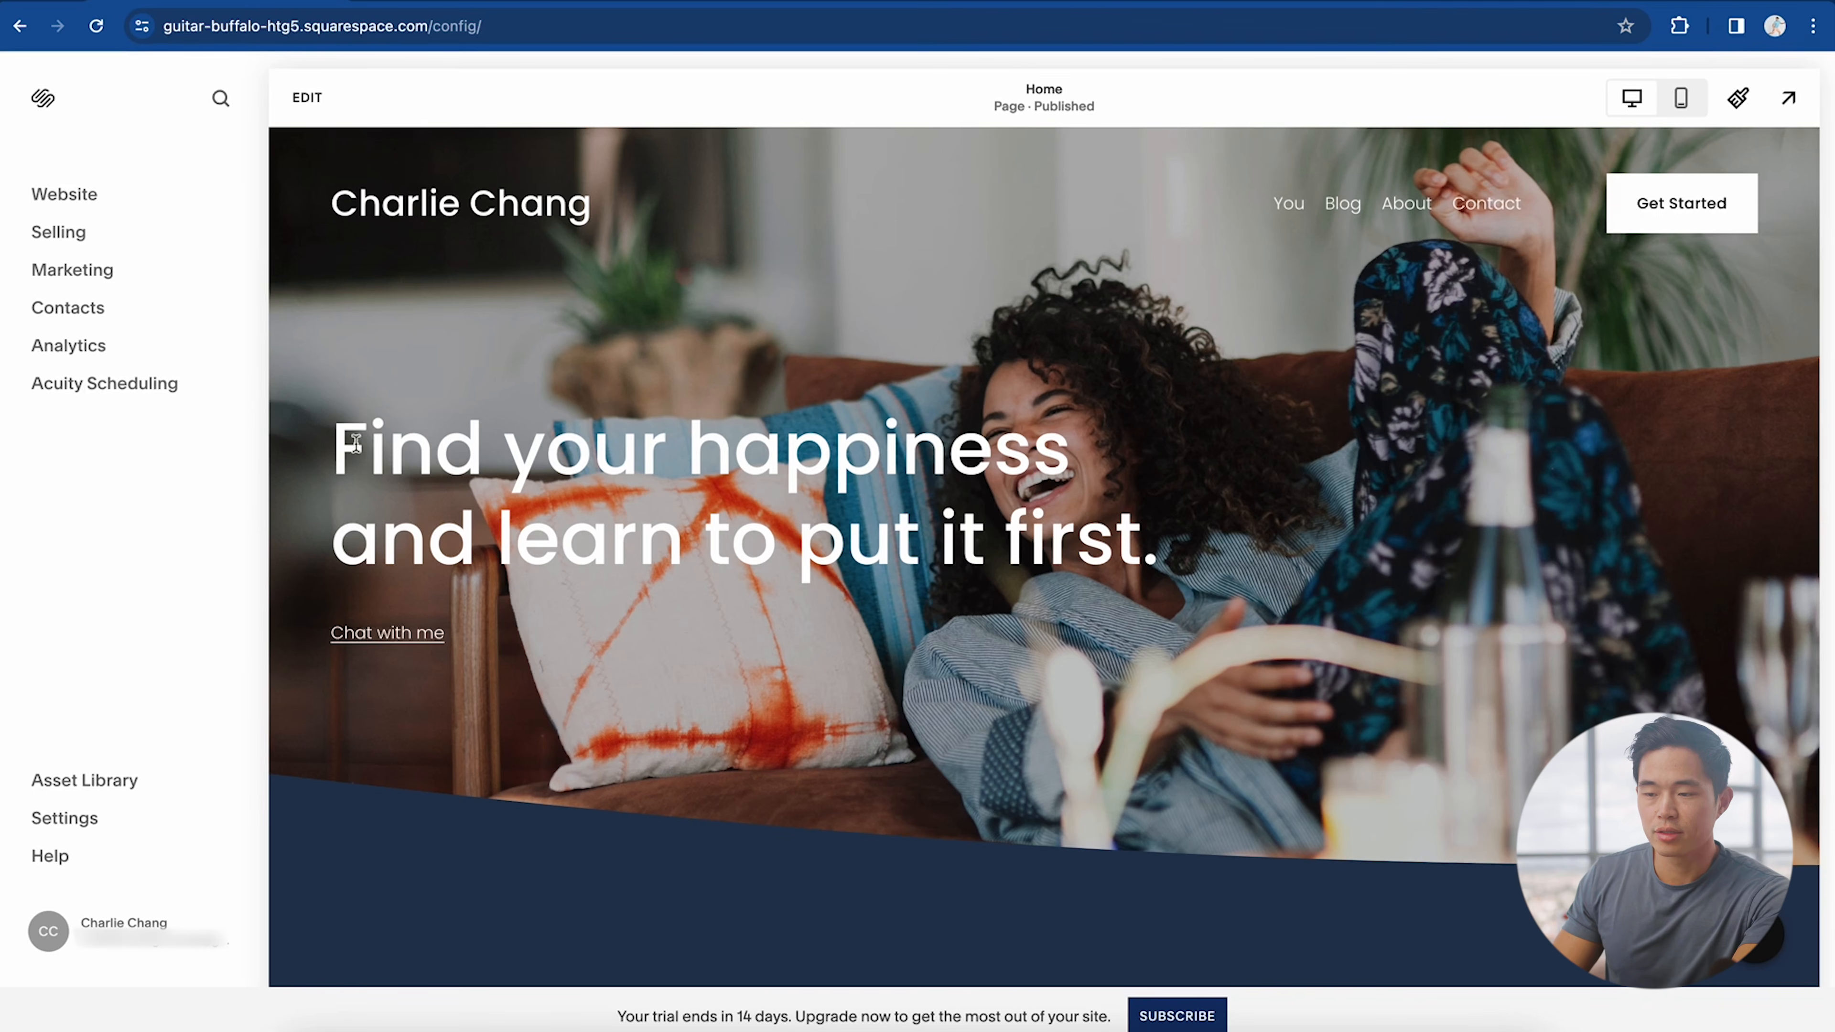
click(309, 101)
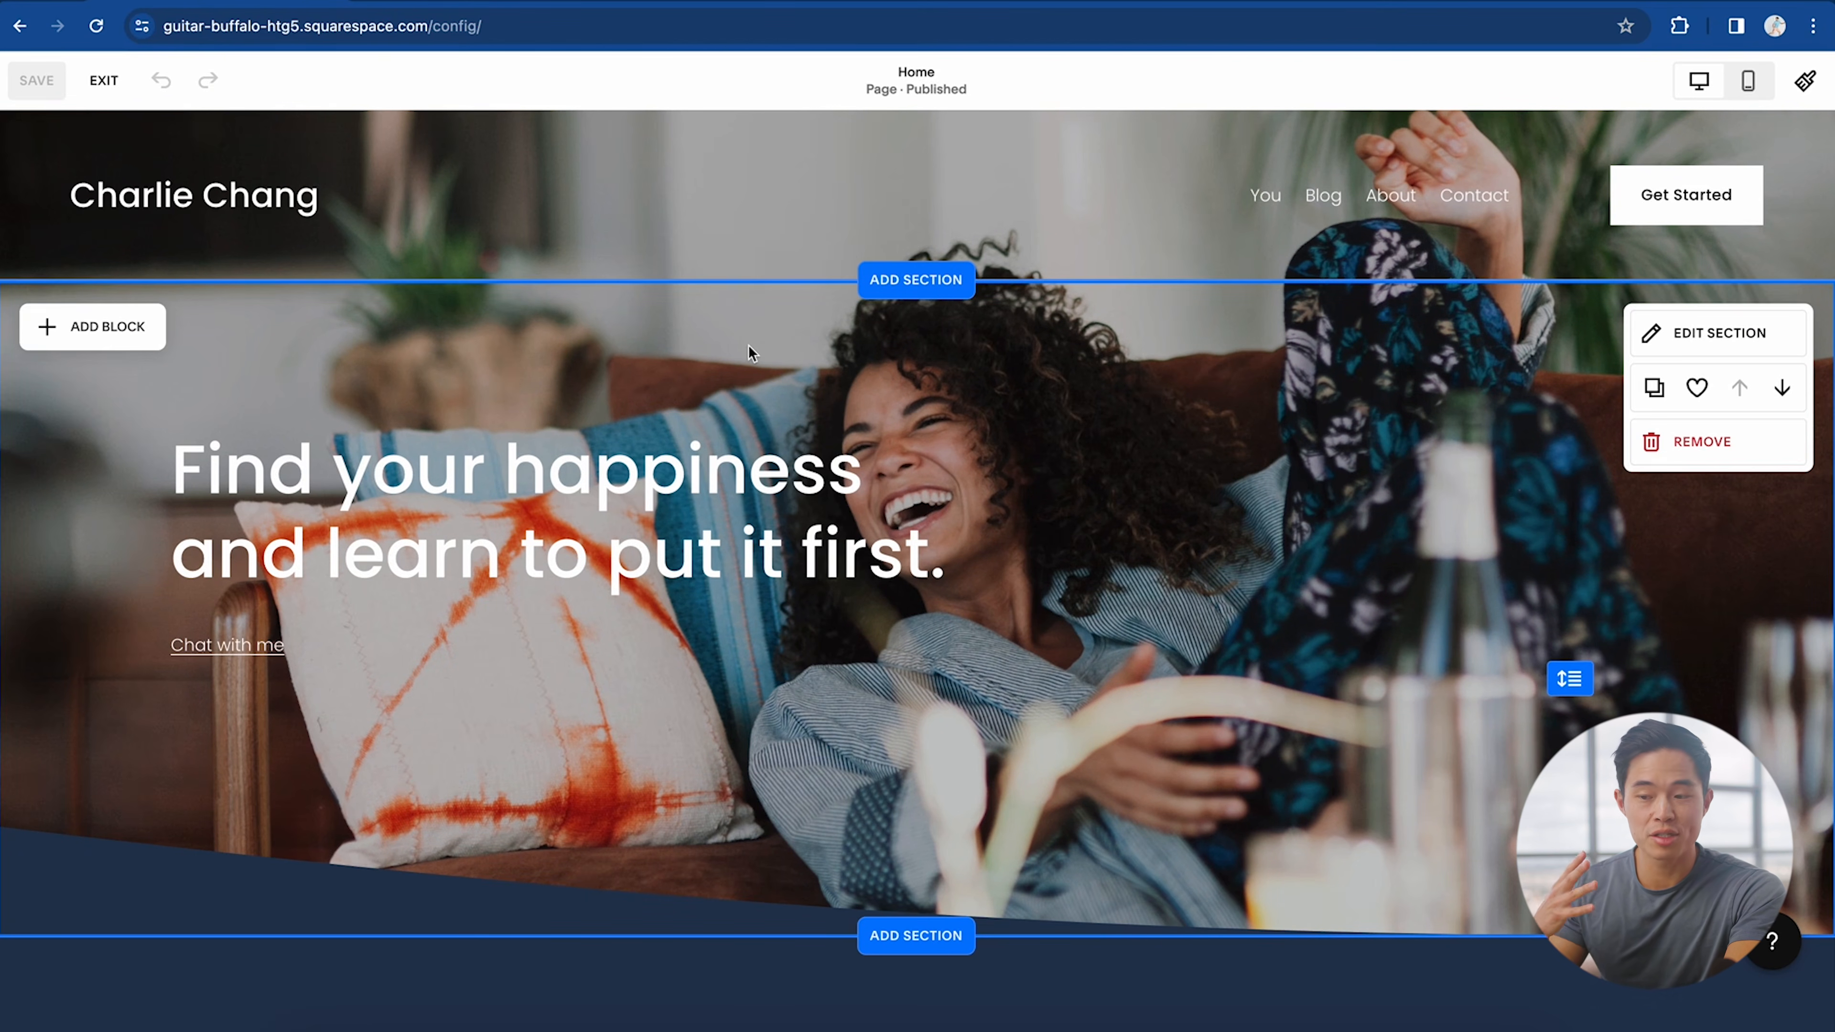
scroll(749, 344, down, 4)
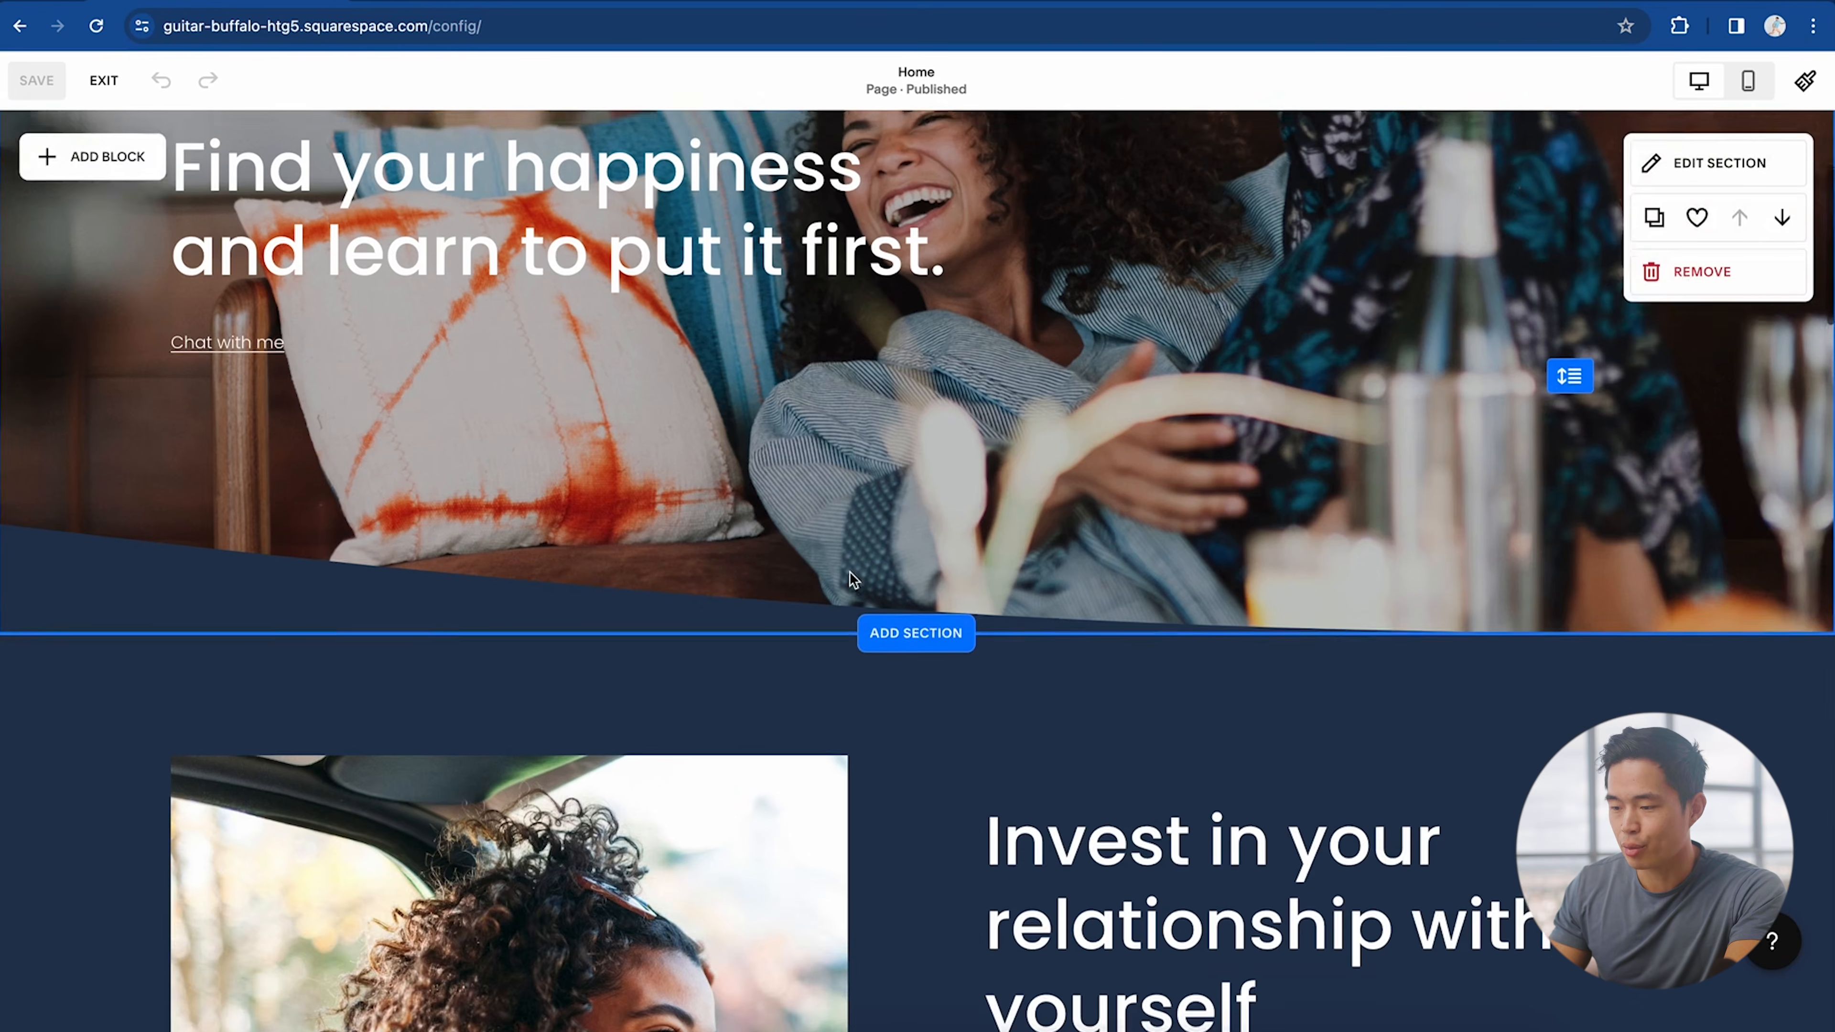
scroll(849, 571, up, 4)
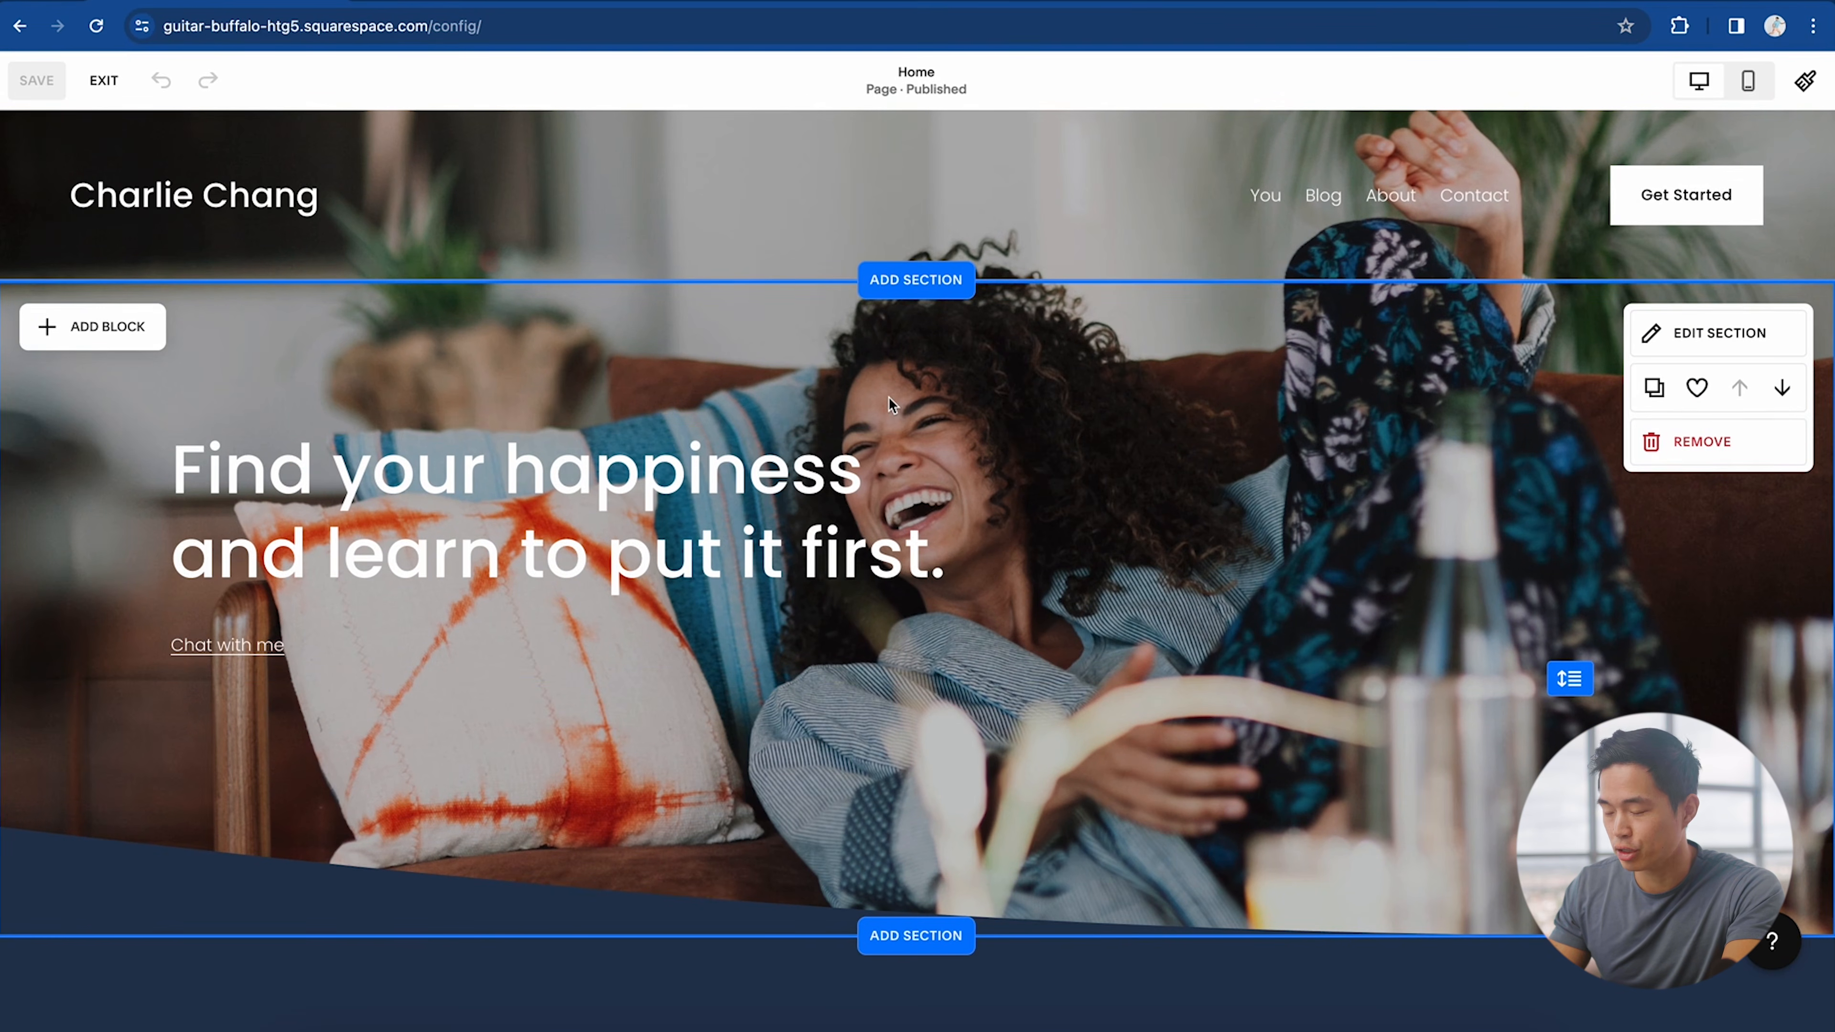
scroll(939, 405, down, 1)
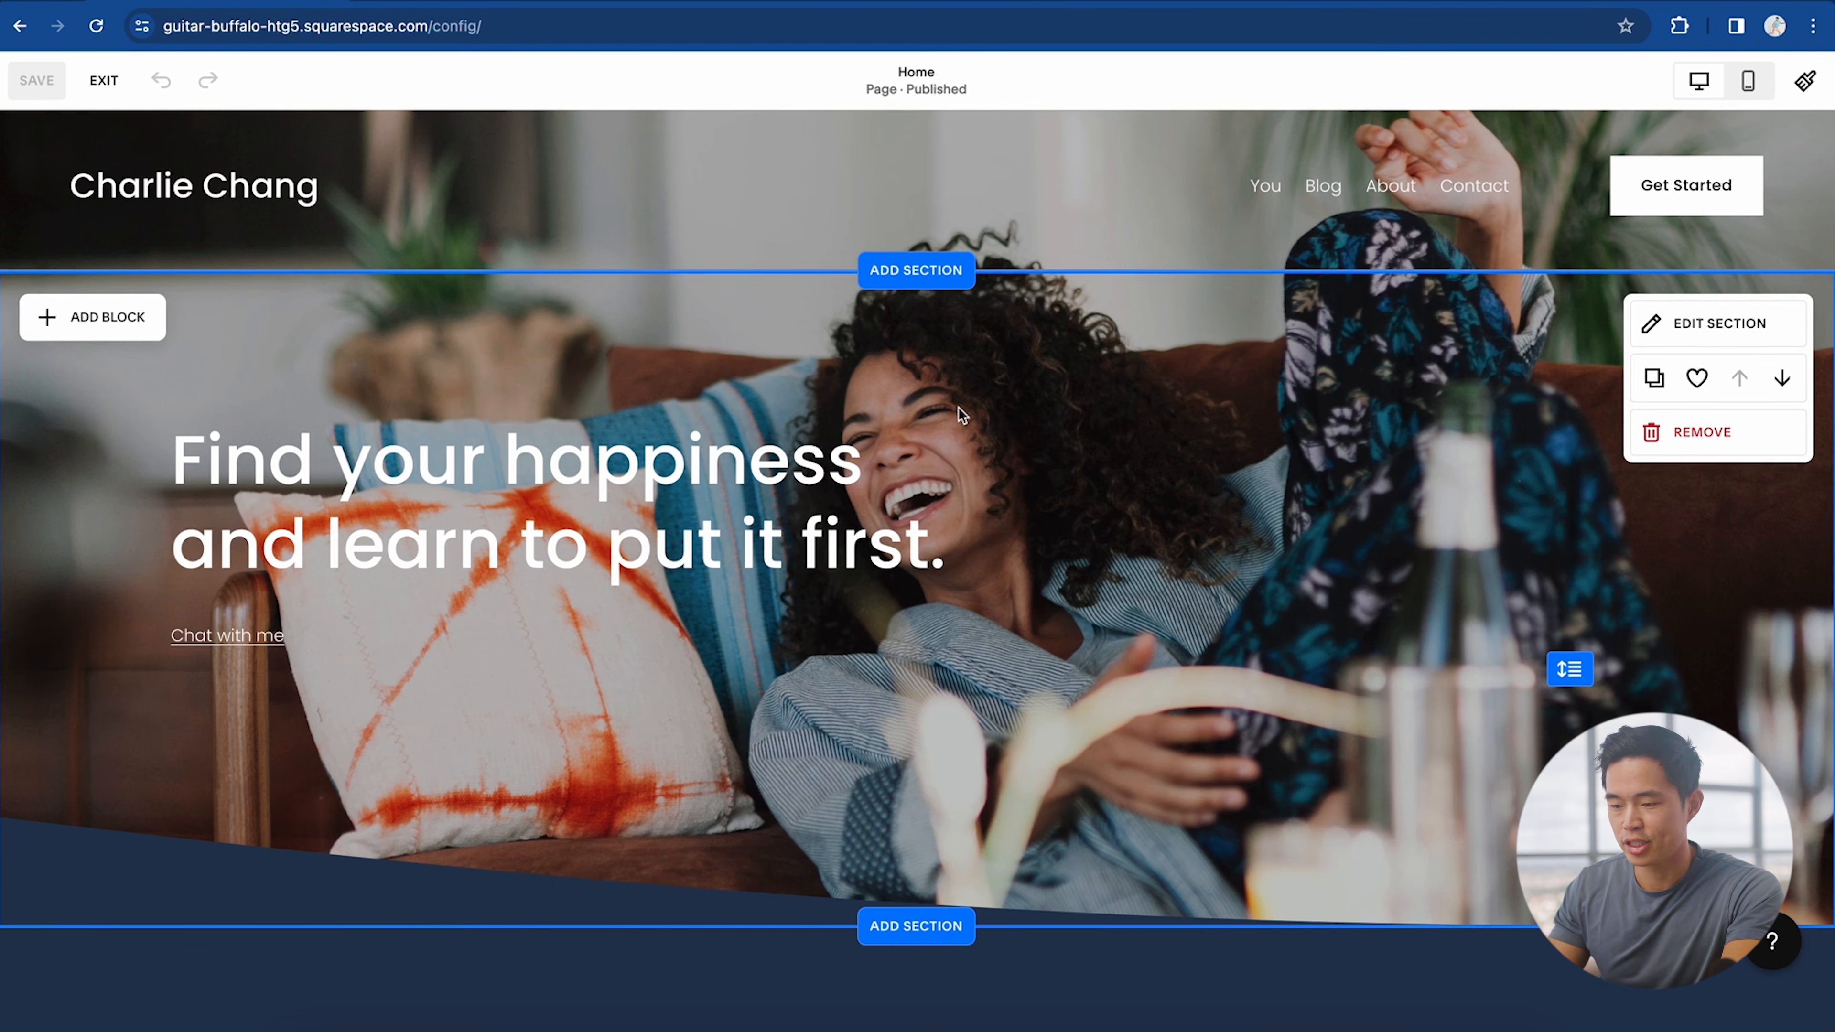
scroll(932, 545, up, 1)
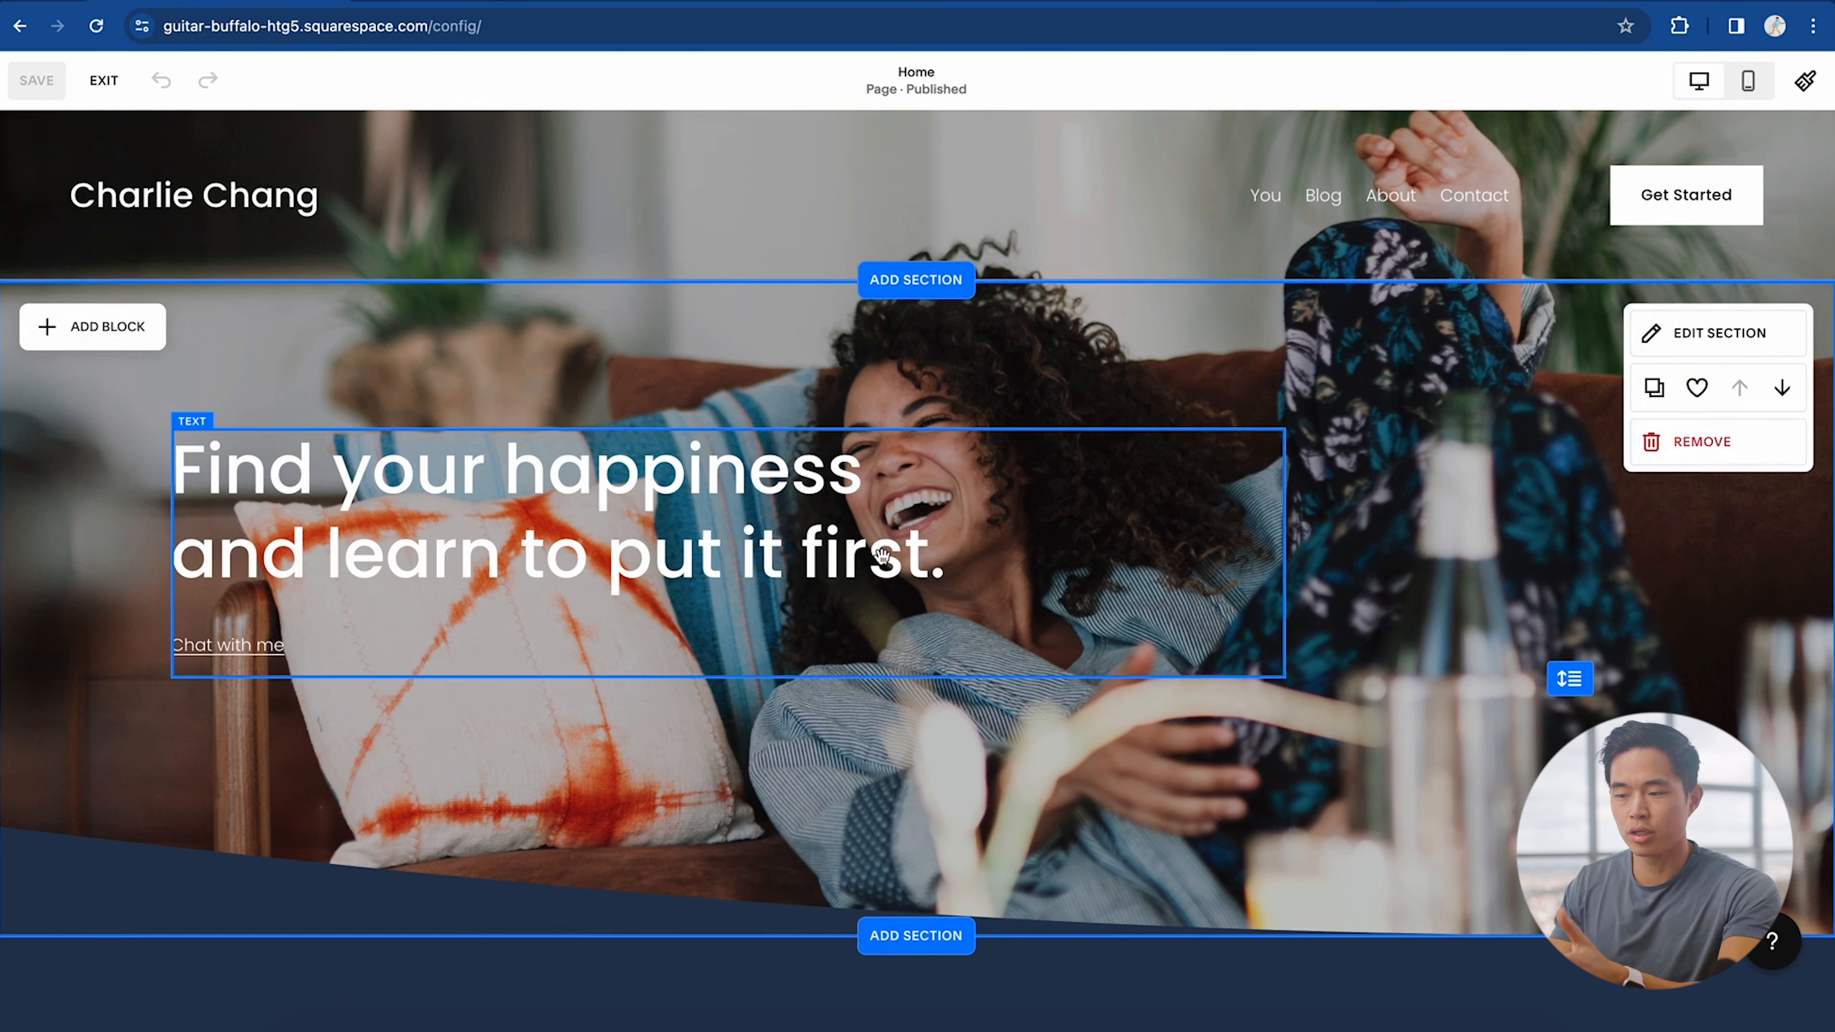
mouse_move(598, 181)
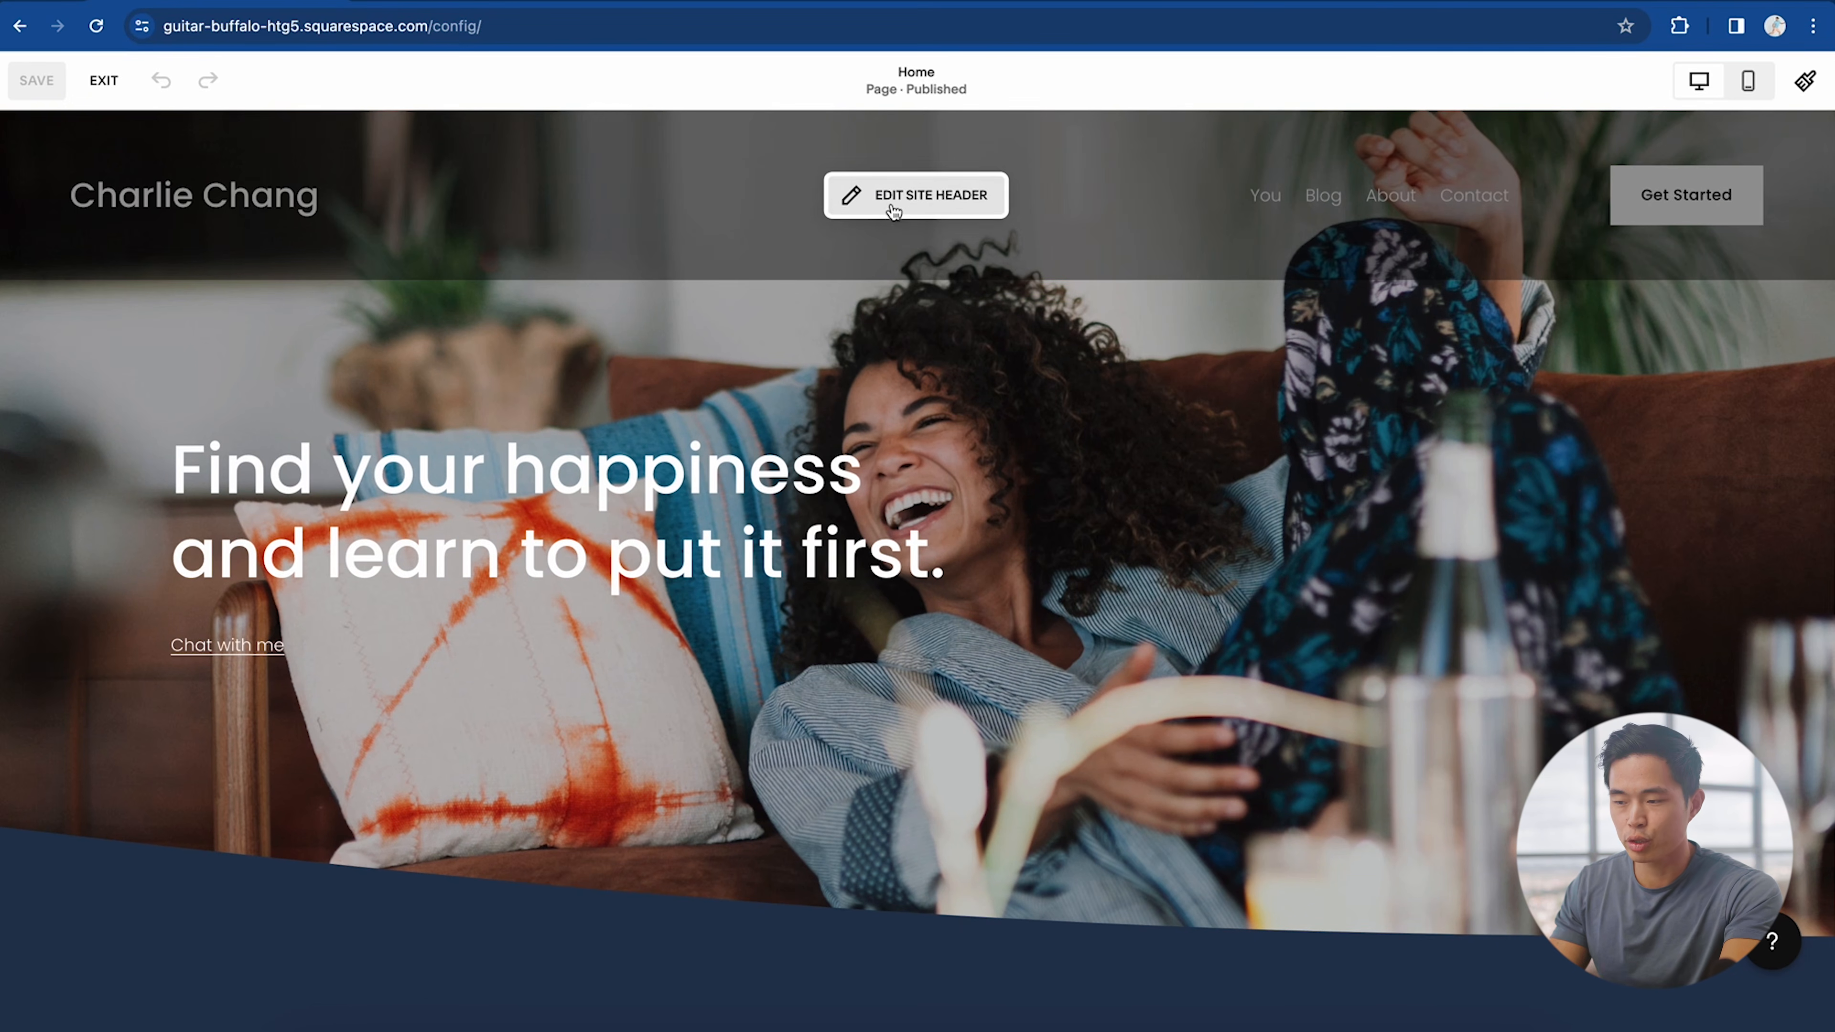
scroll(967, 208, down, 20)
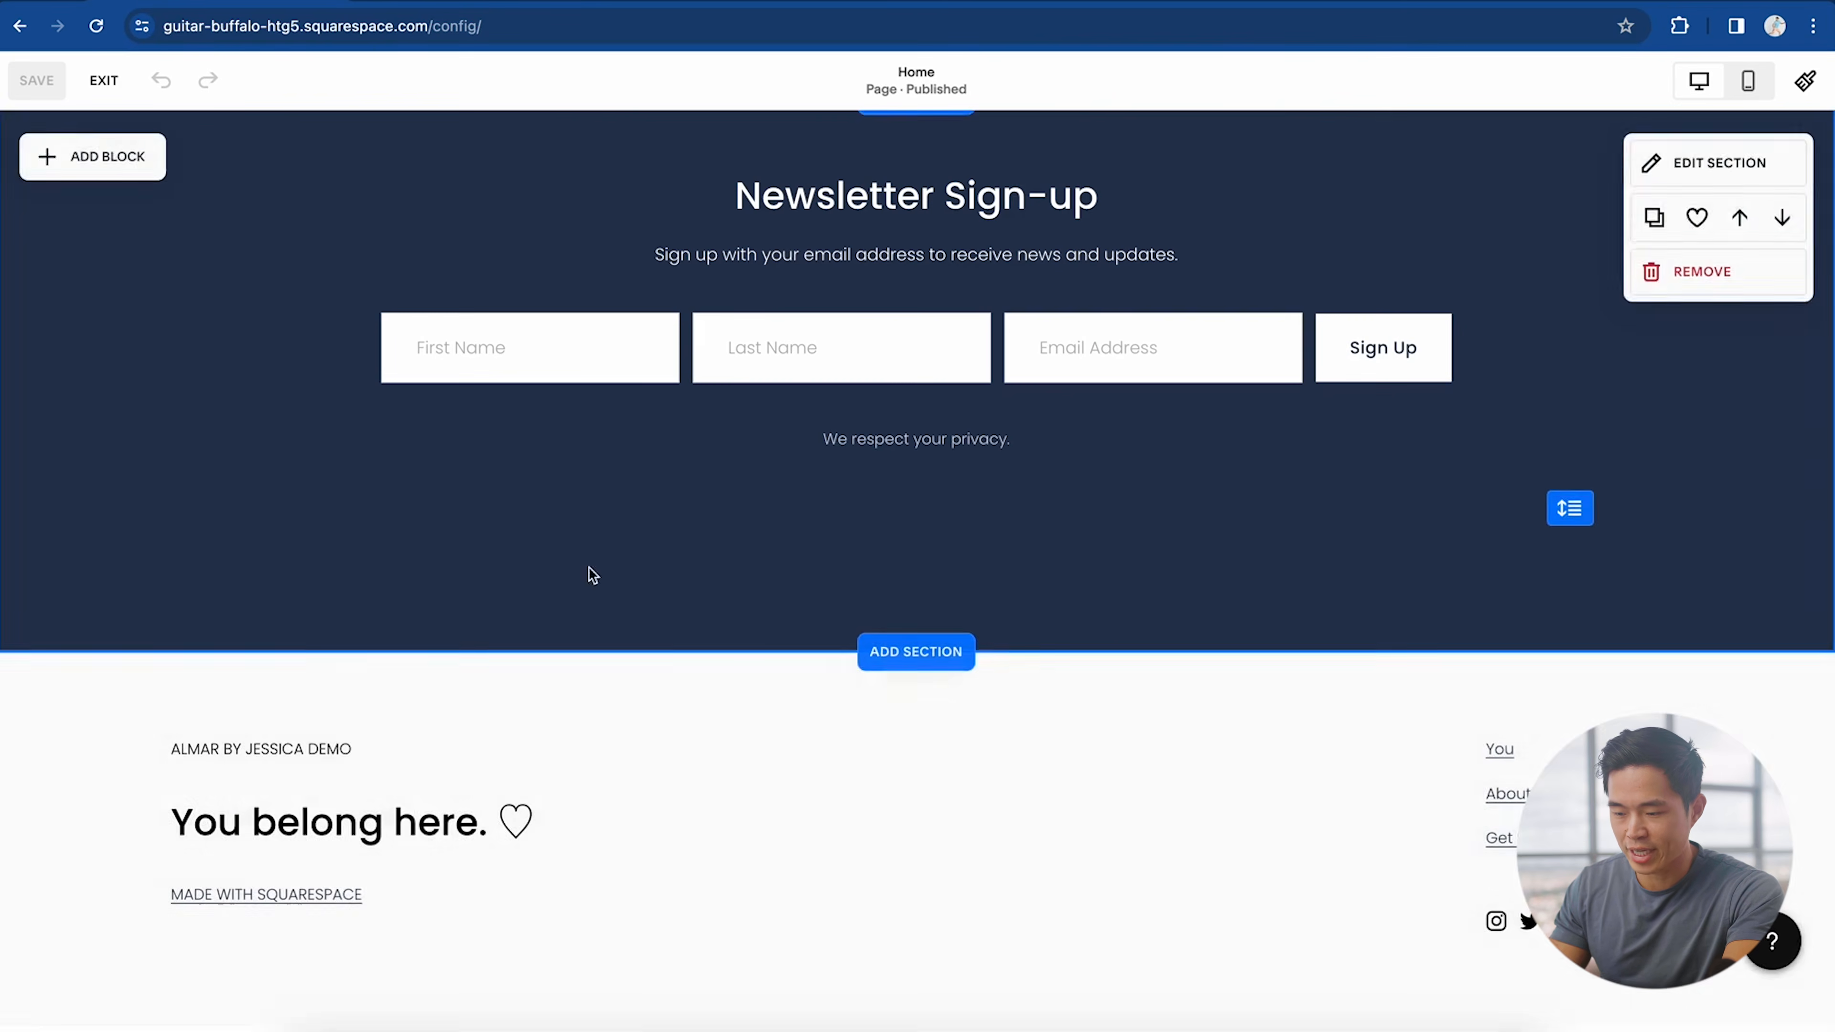
mouse_move(770, 896)
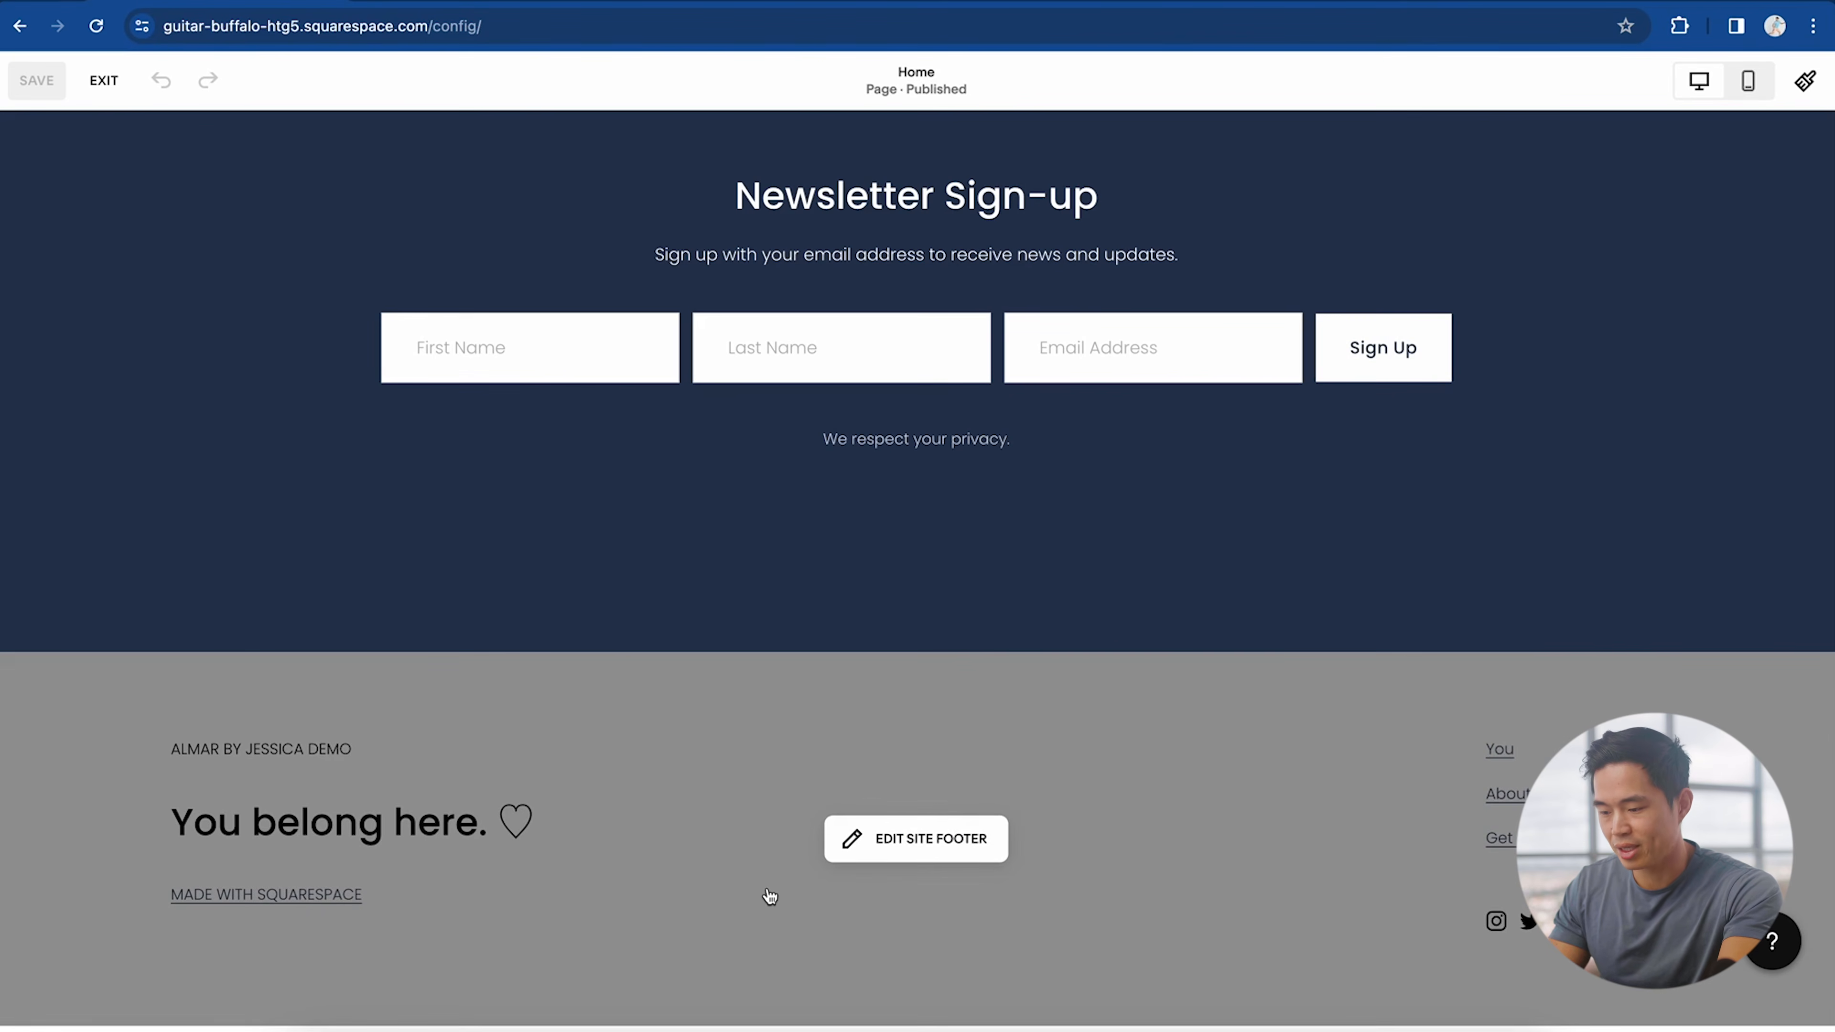
click(916, 839)
Step: Delete the MADE WITH SQUARESPACE credit and the ALMAR BY JESSICA DEMO line from the footer
click(390, 896)
click(405, 896)
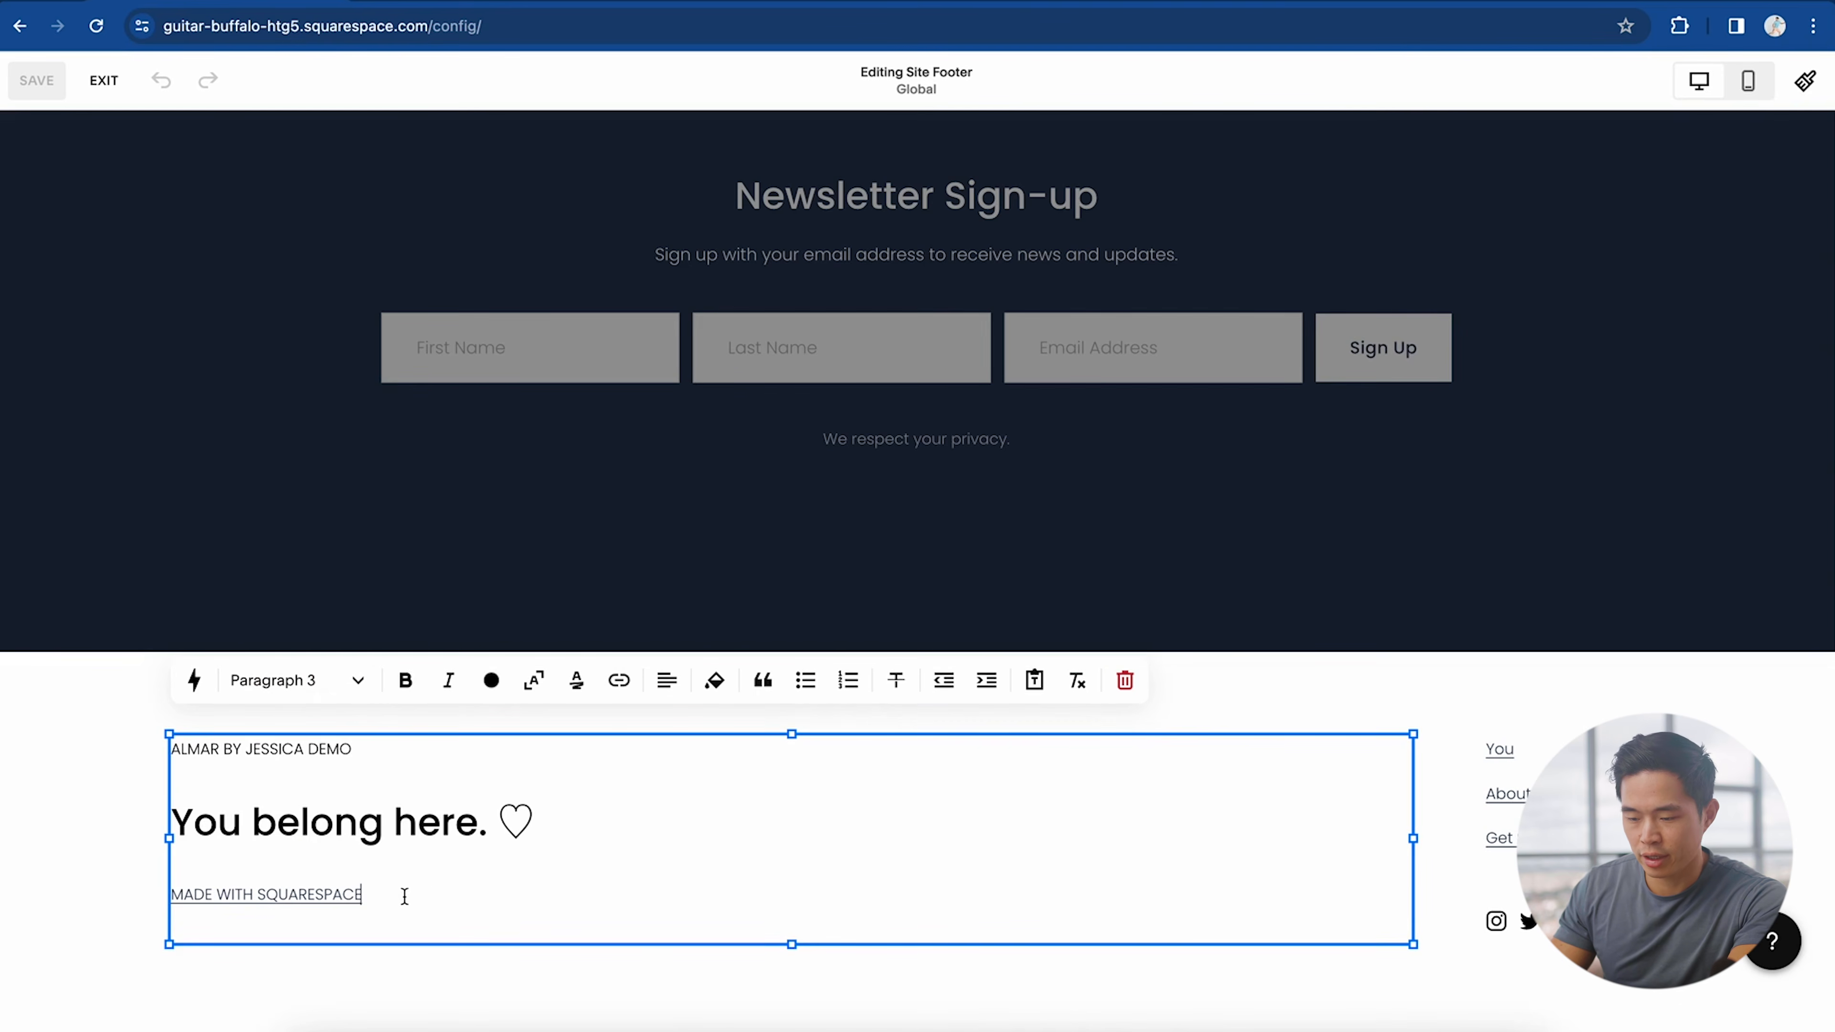
drag(345, 894, 172, 891)
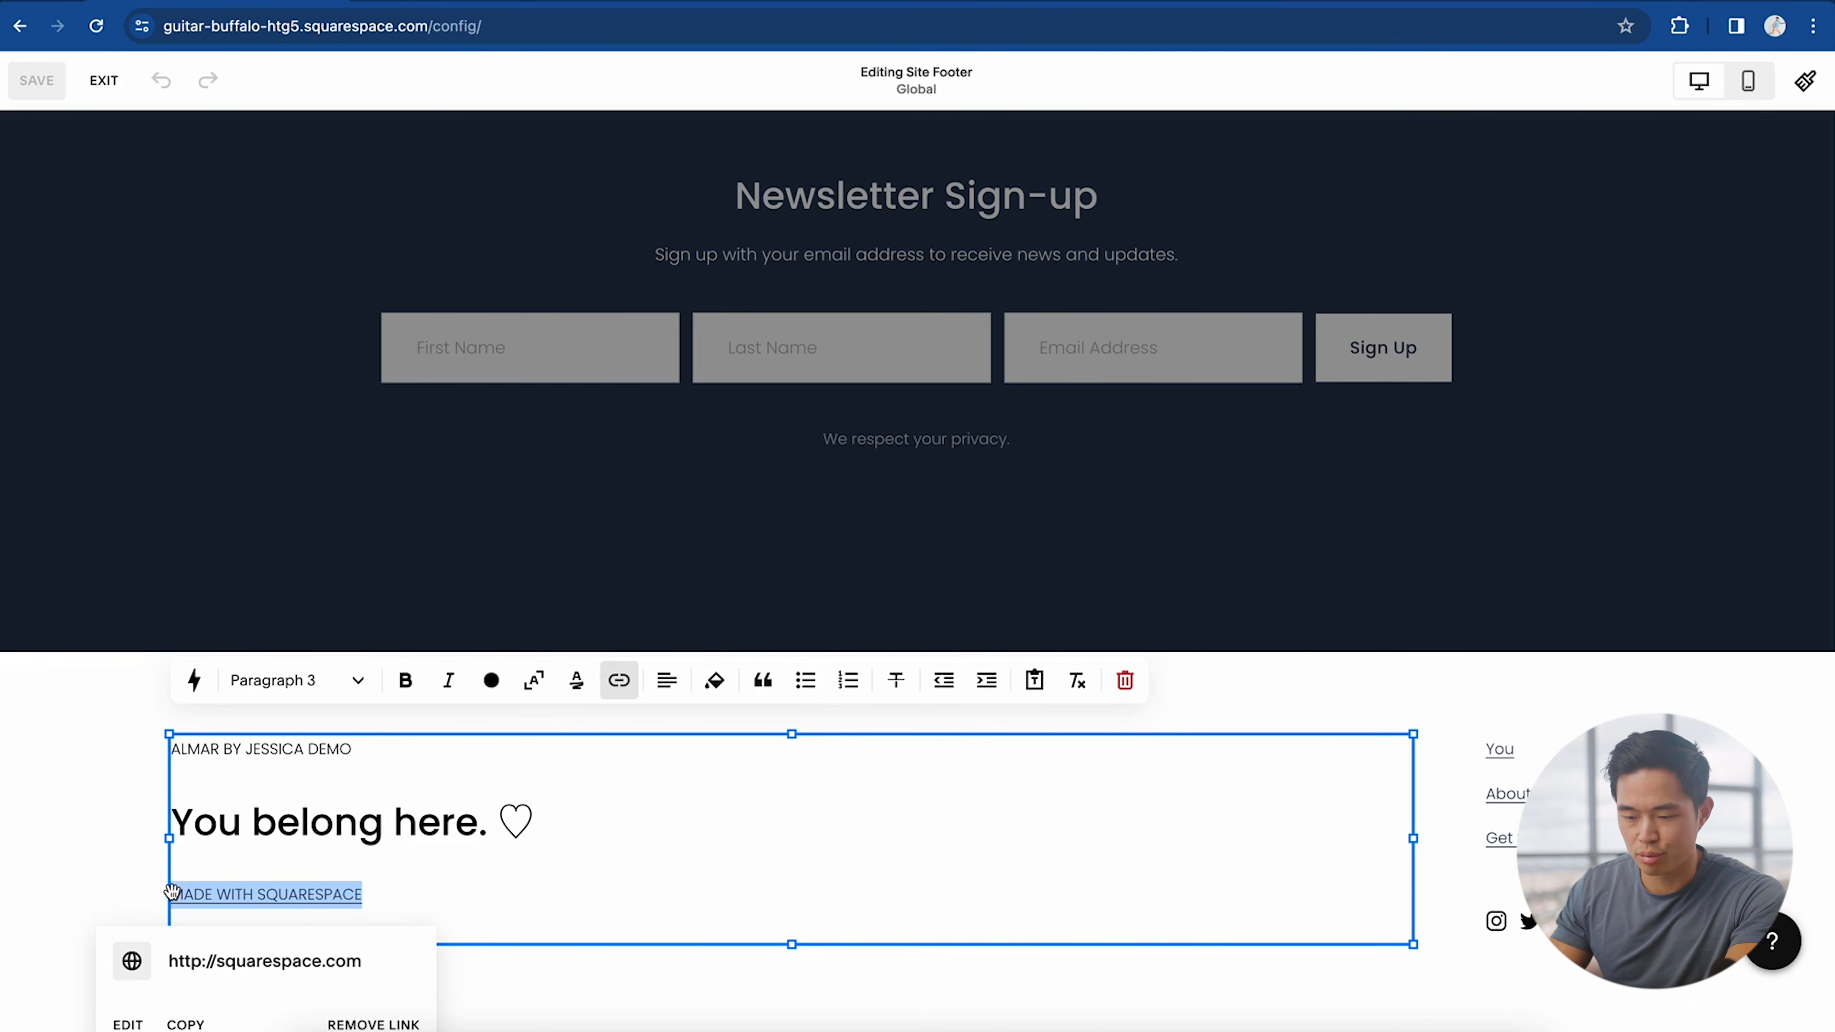
key(BackSpace)
key(BackSpace)
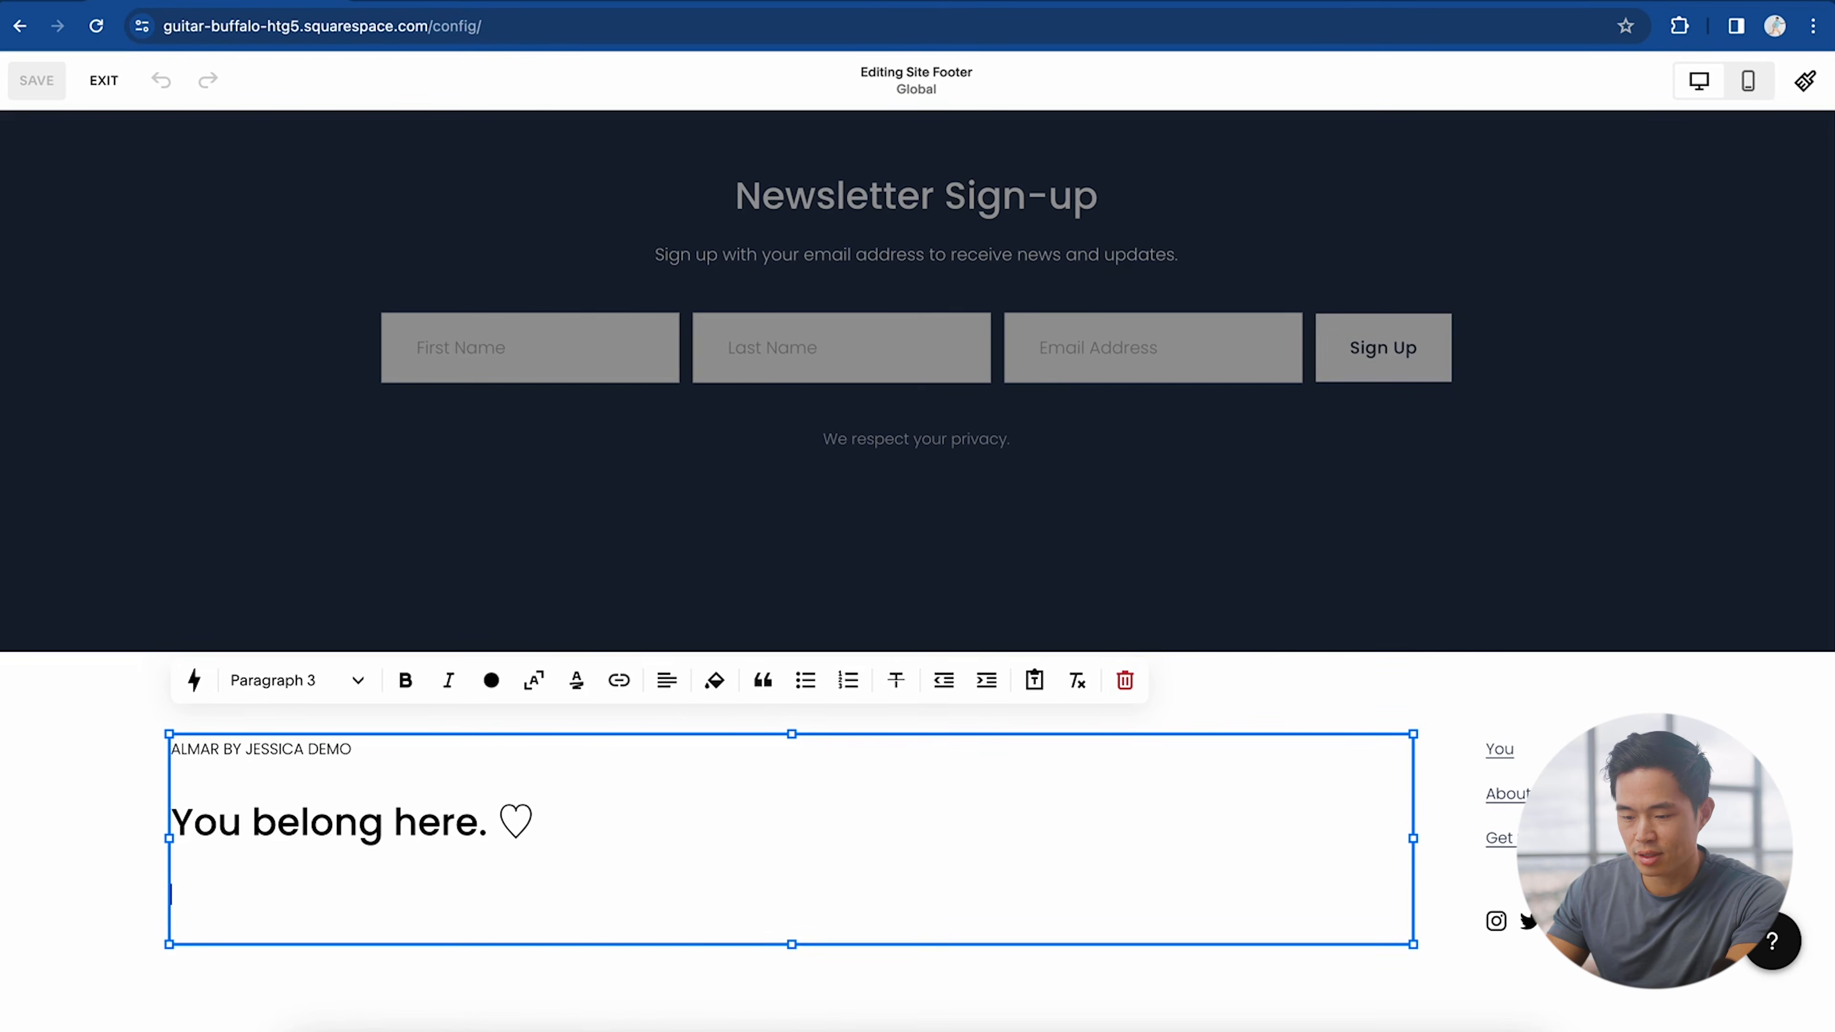
drag(381, 747, 173, 735)
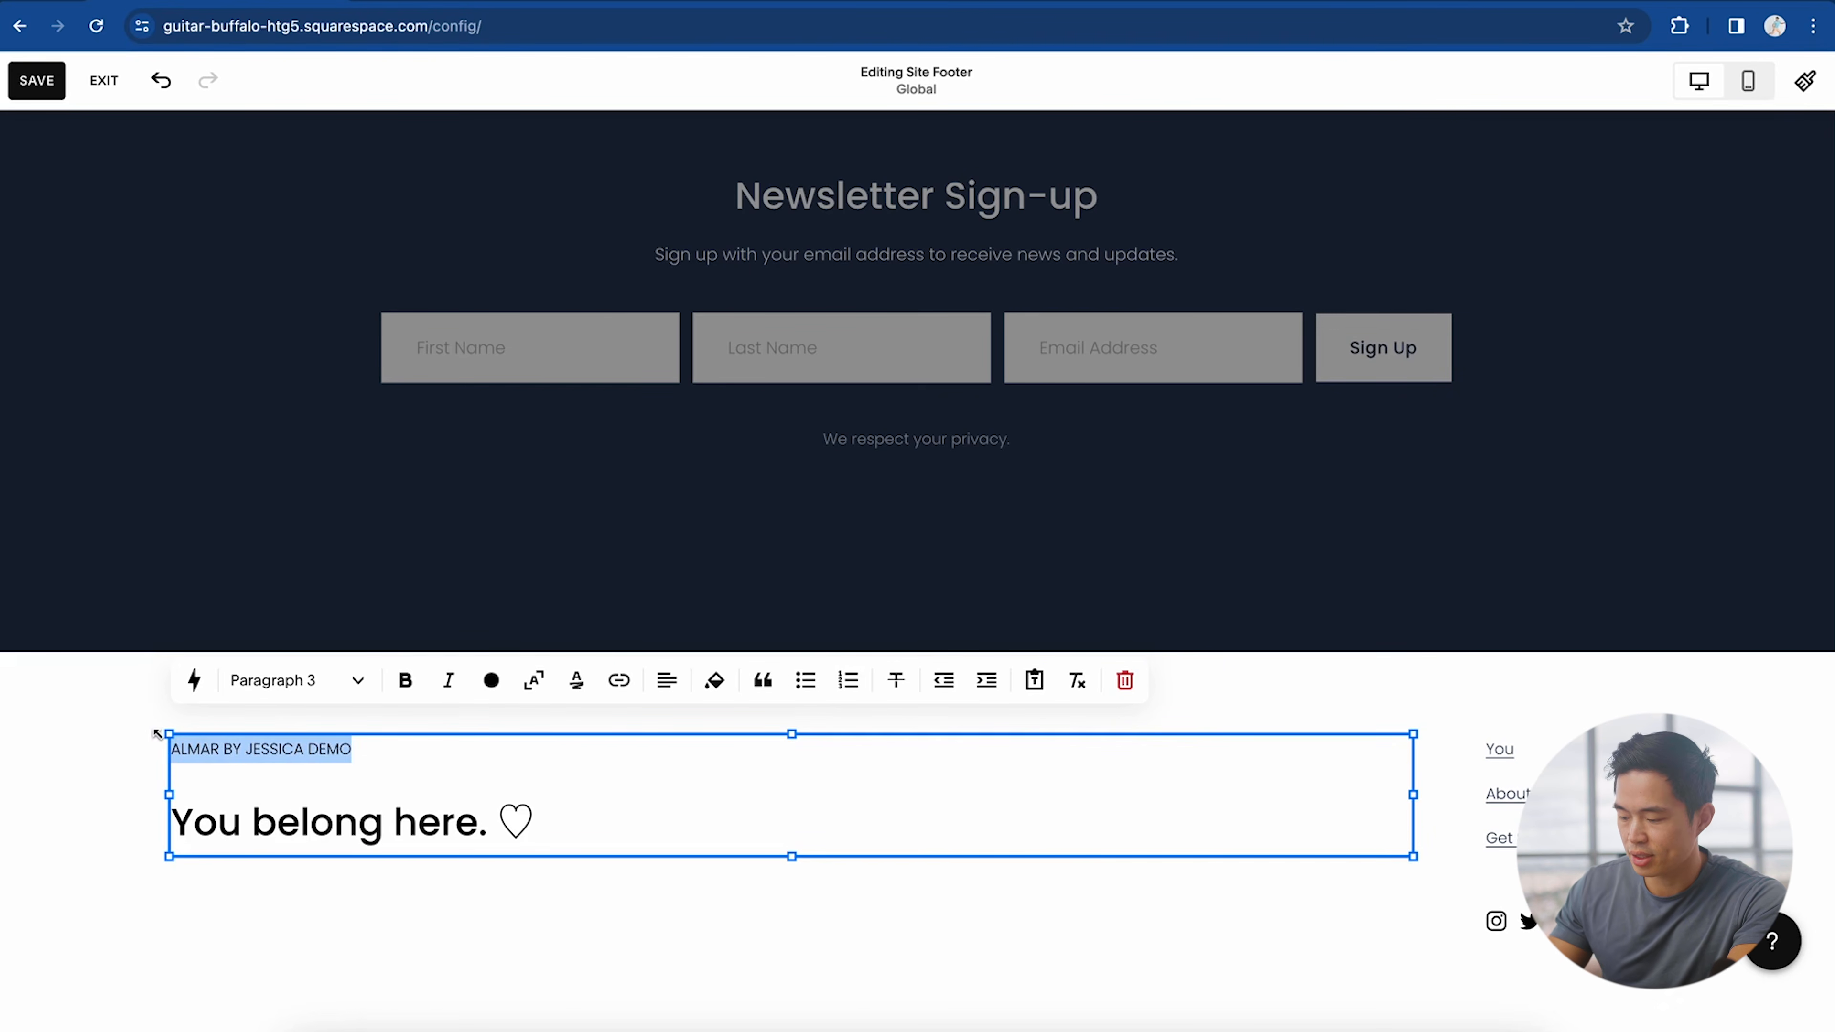
key(BackSpace)
triple_click(421, 824)
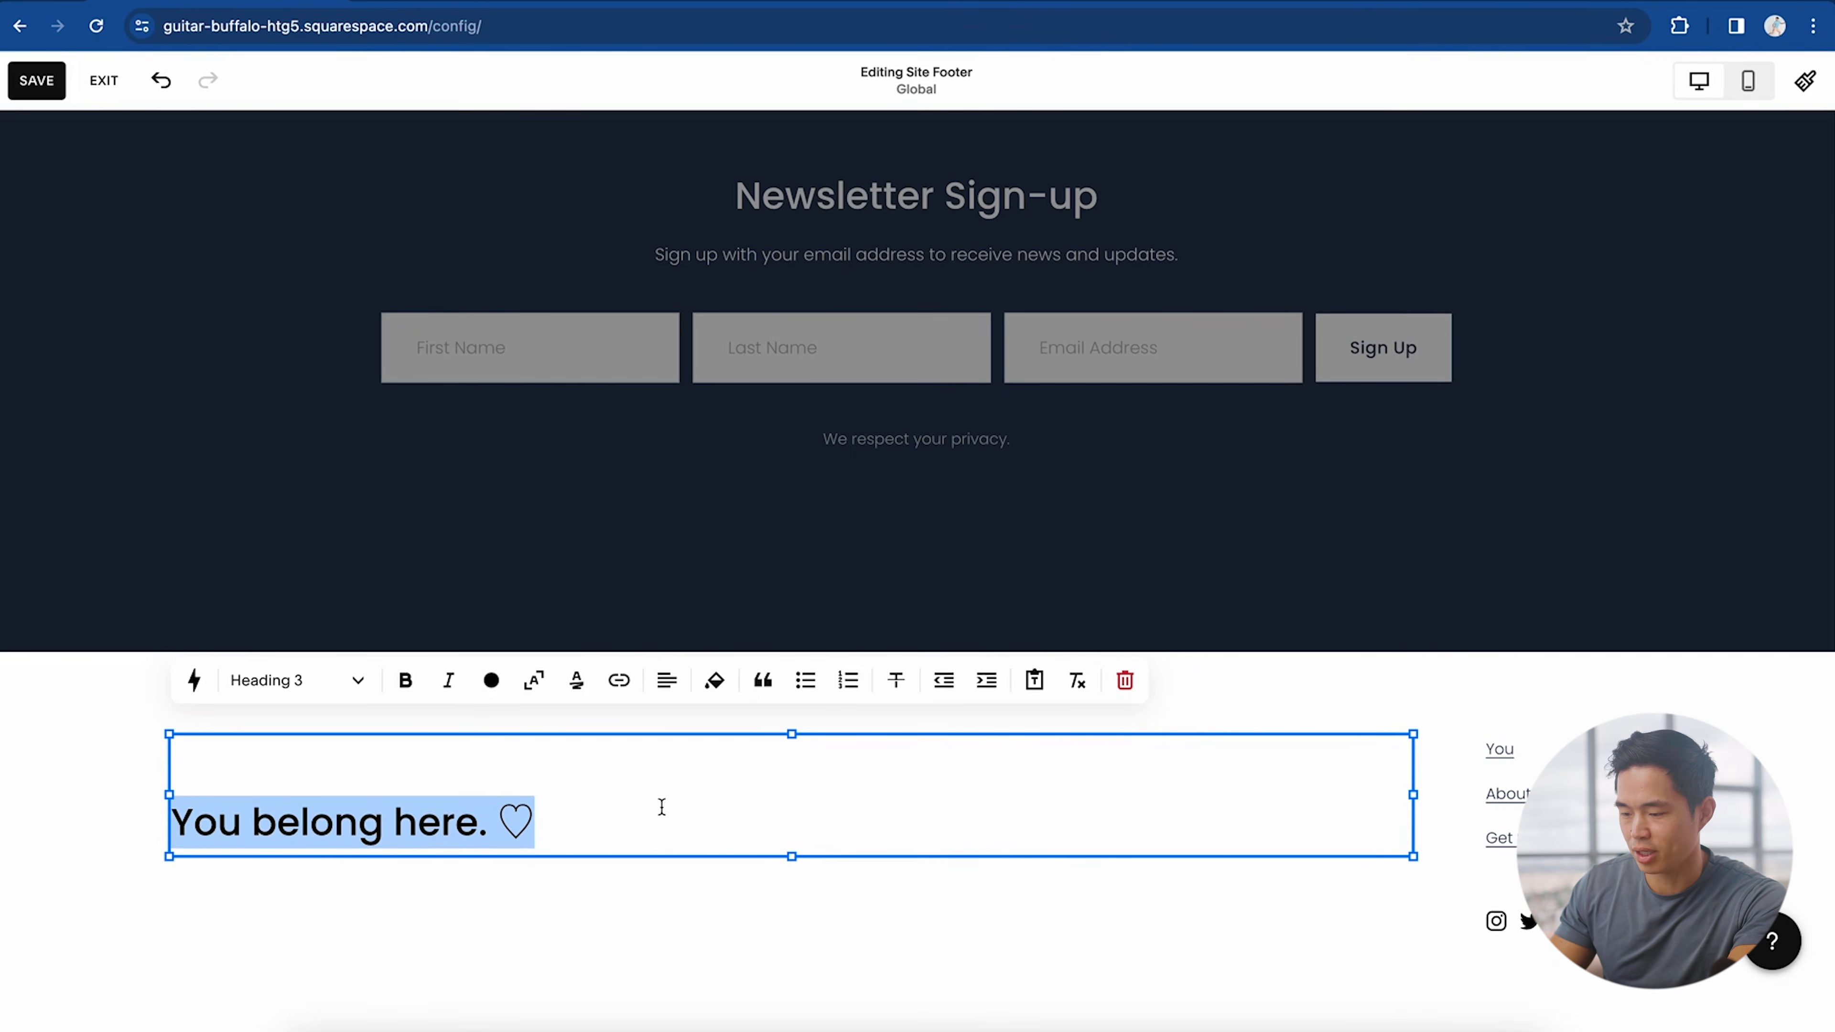
Step: Check where the footer's 'You' link points, then stop editing the links block
click(1528, 760)
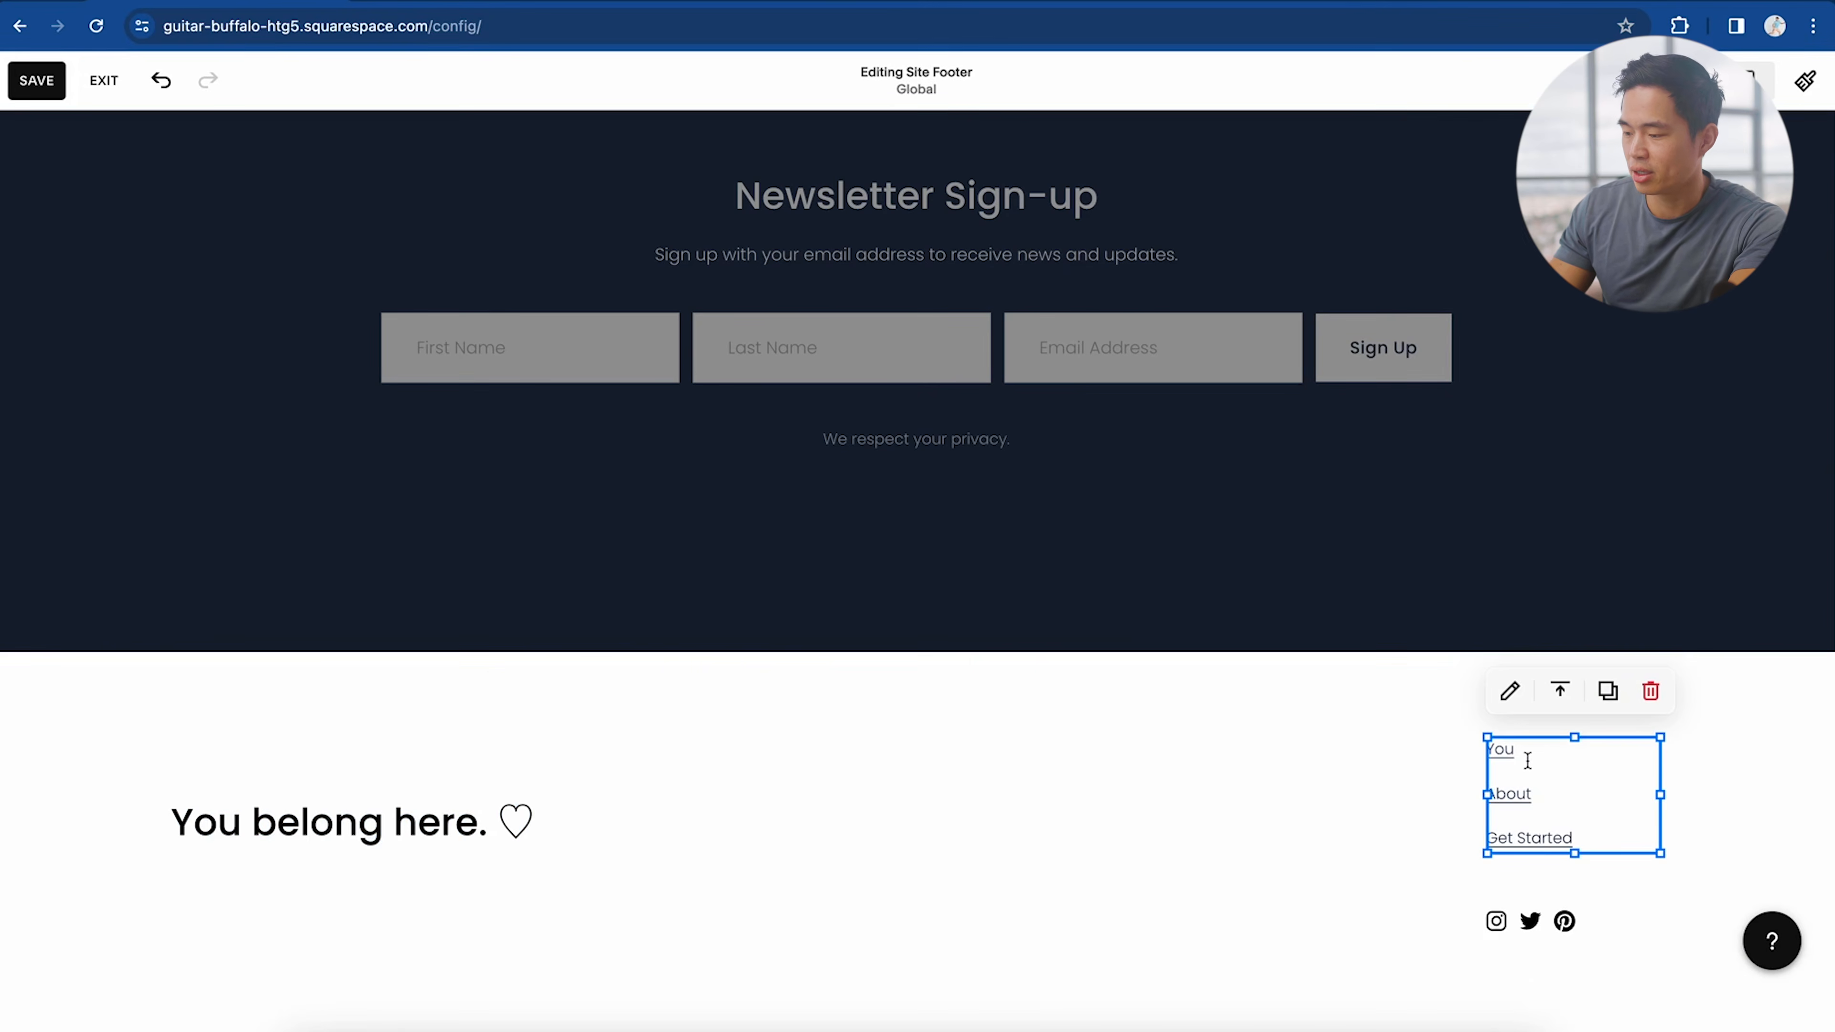
click(1508, 751)
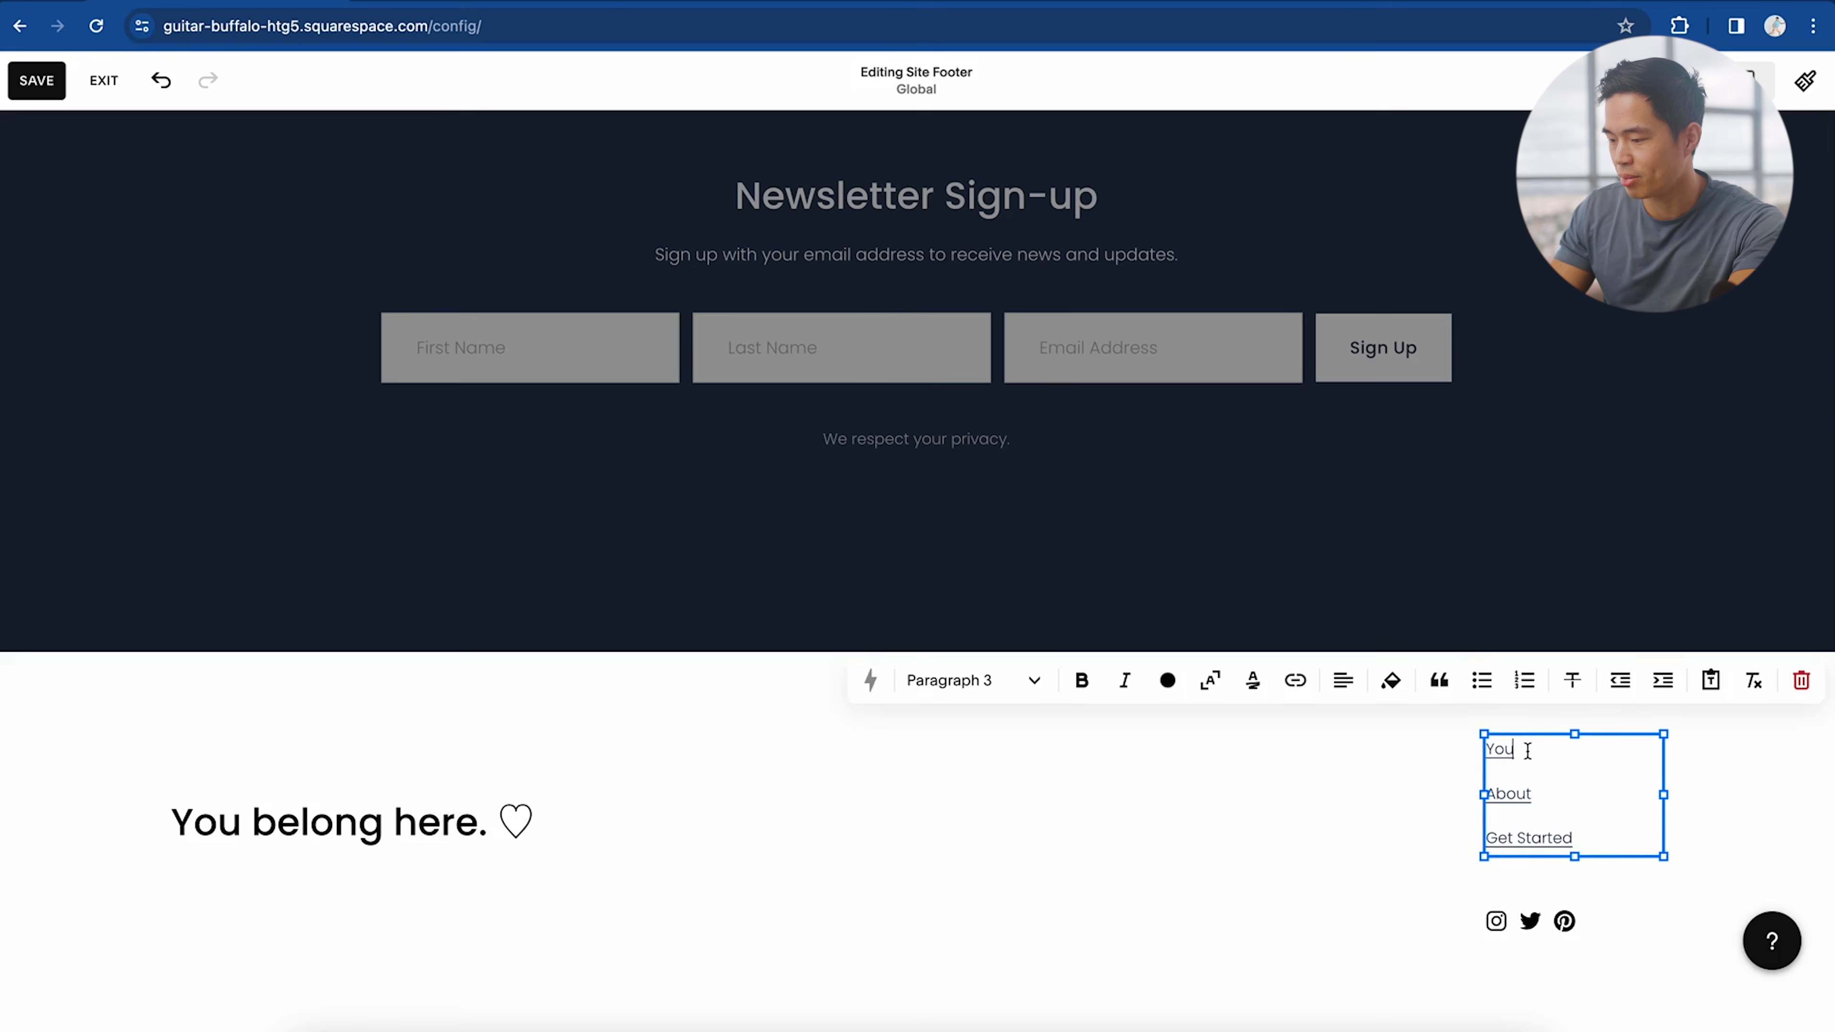
double_click(1511, 751)
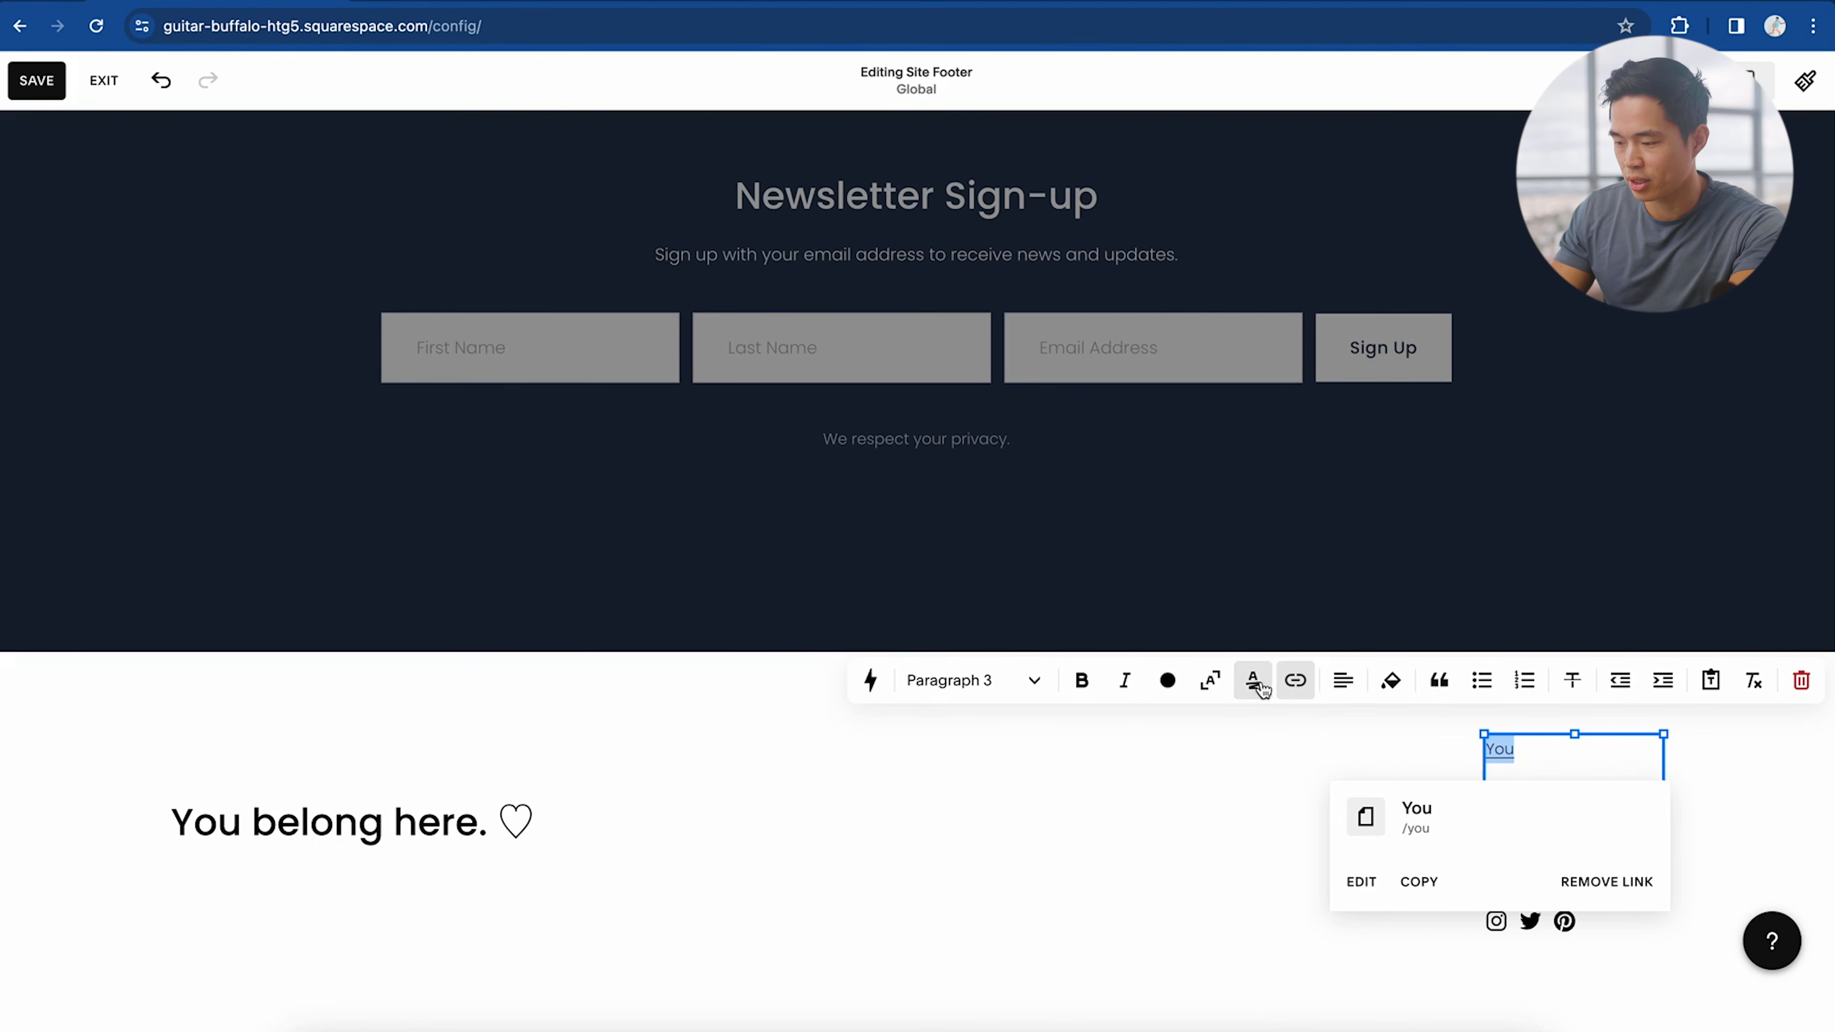
click(1440, 755)
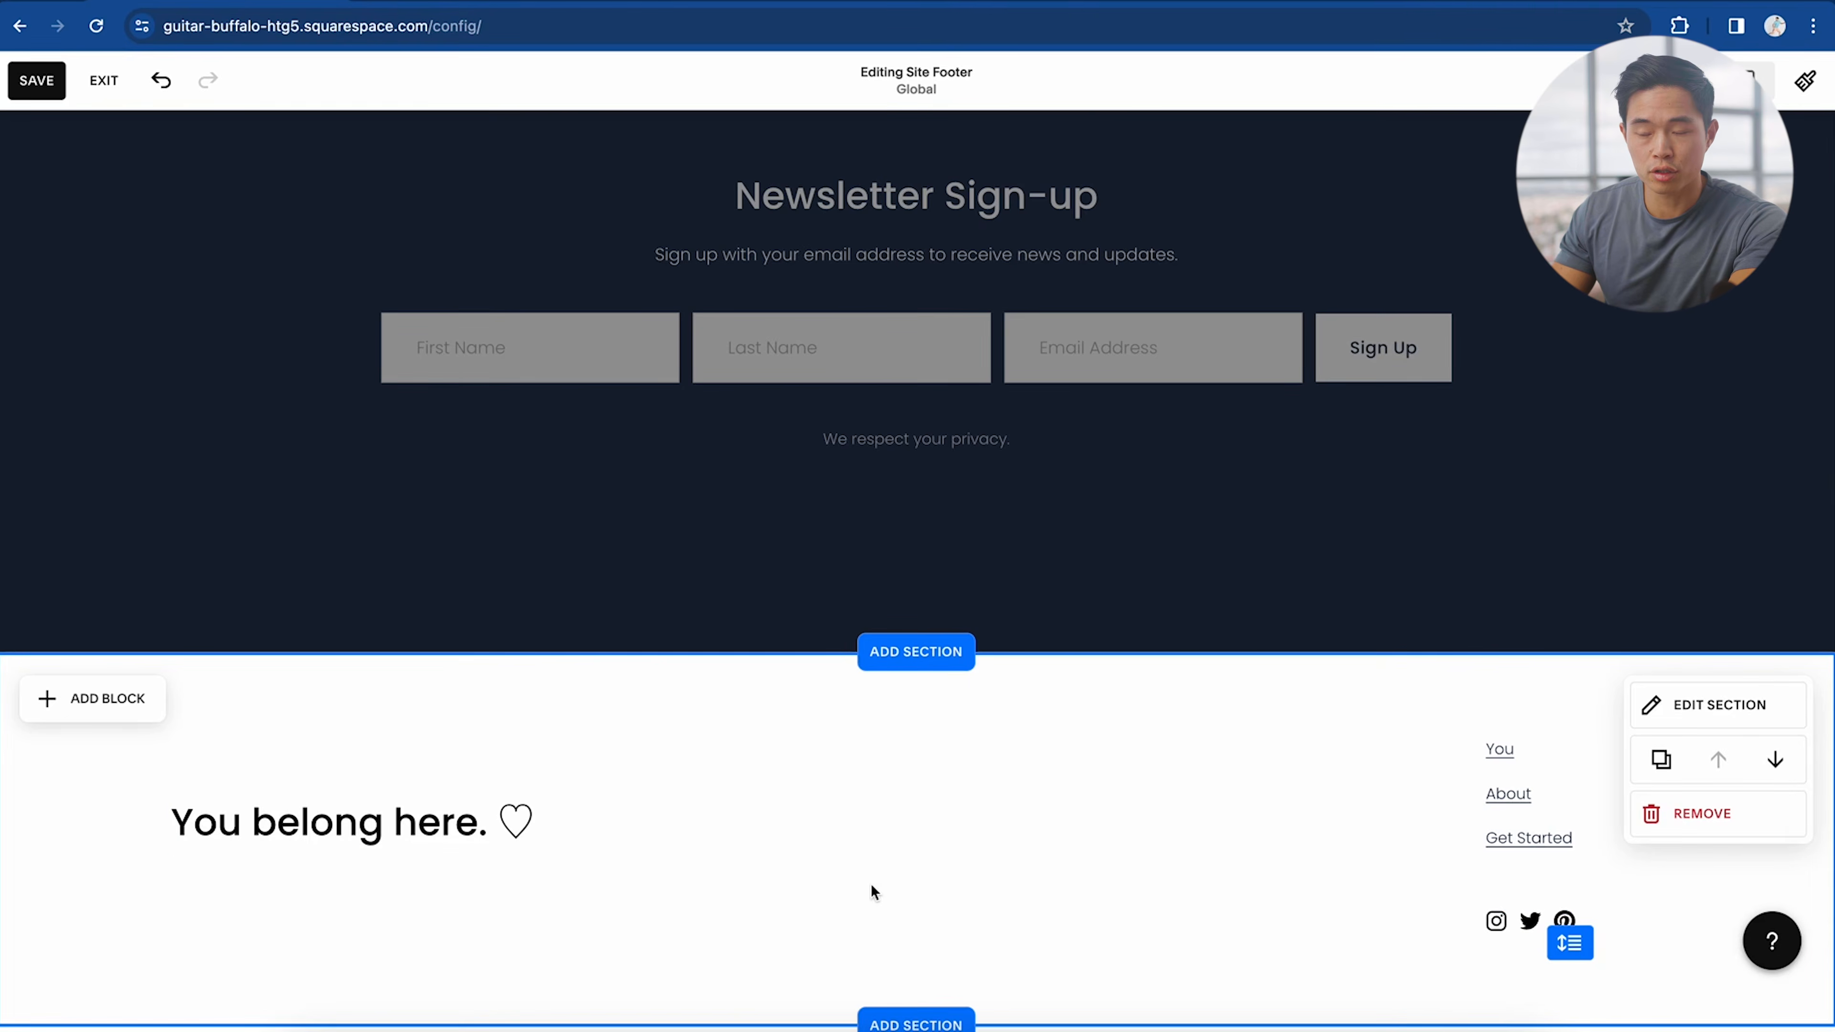
scroll(873, 893, up, 20)
scroll(873, 892, up, 3)
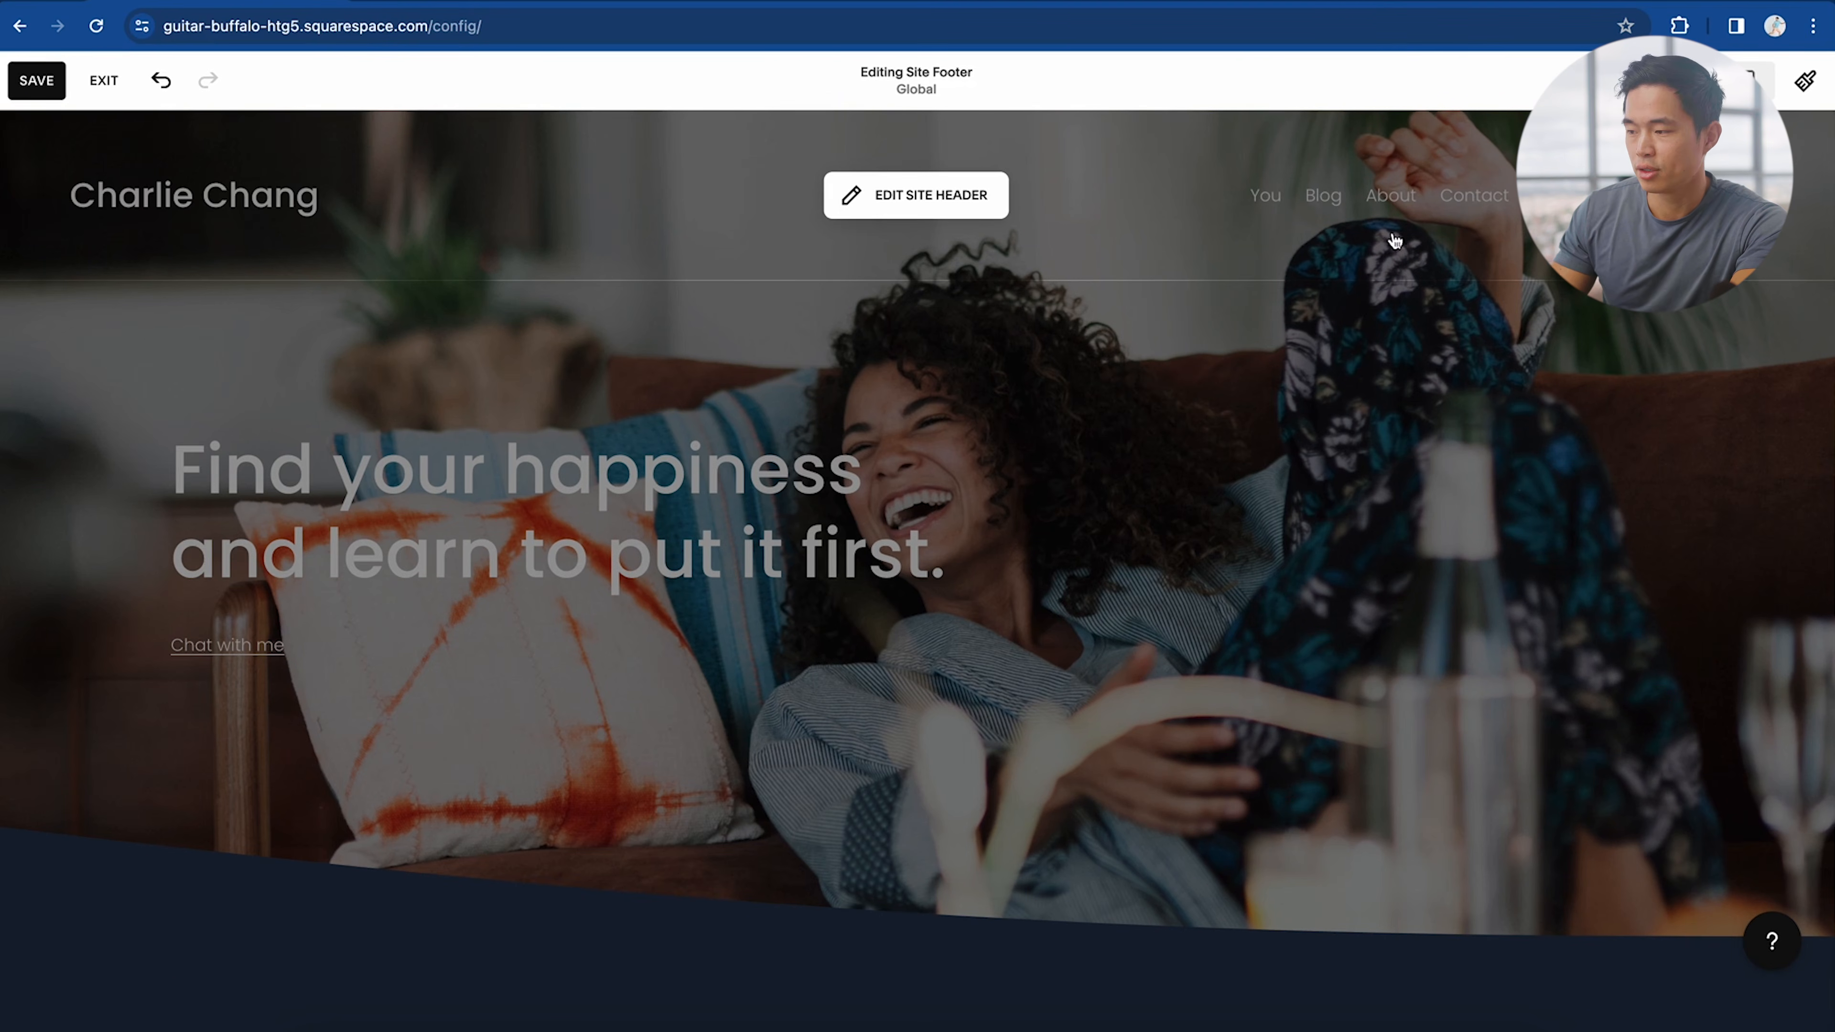
Step: Exit footer editing and return to the home page body
click(782, 293)
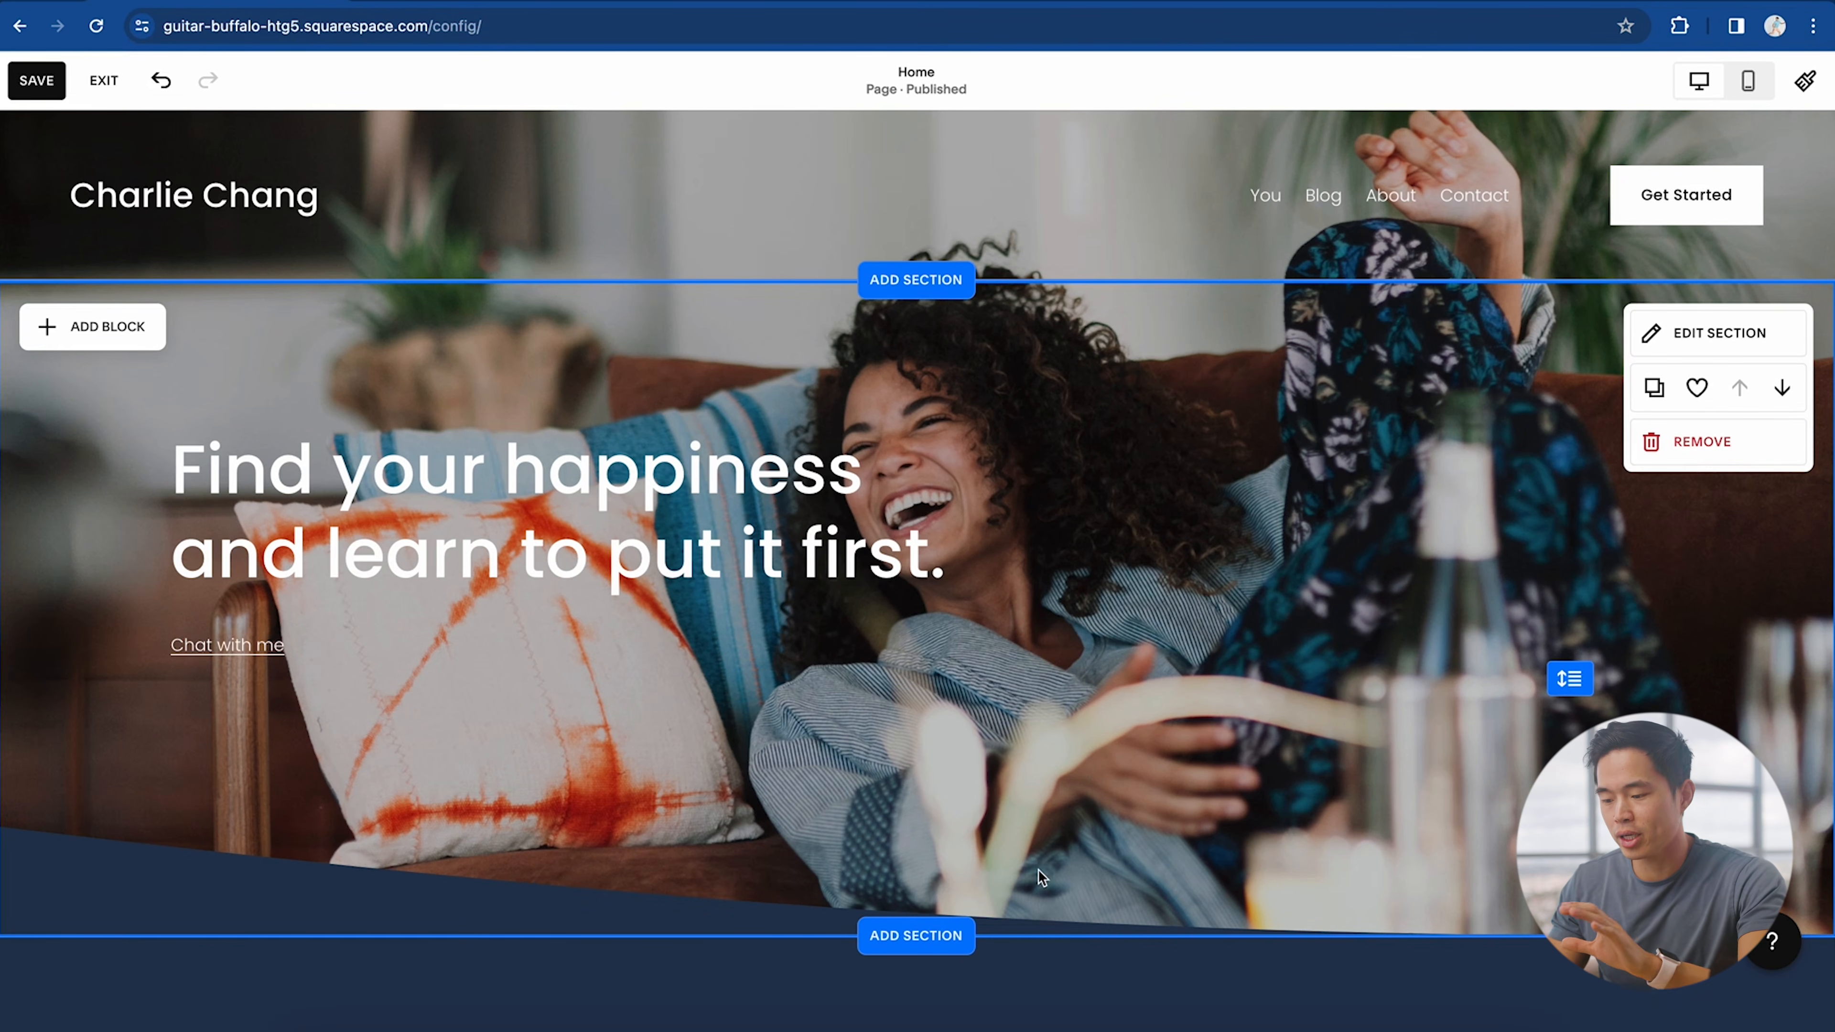
scroll(1039, 877, down, 6)
scroll(906, 261, up, 5)
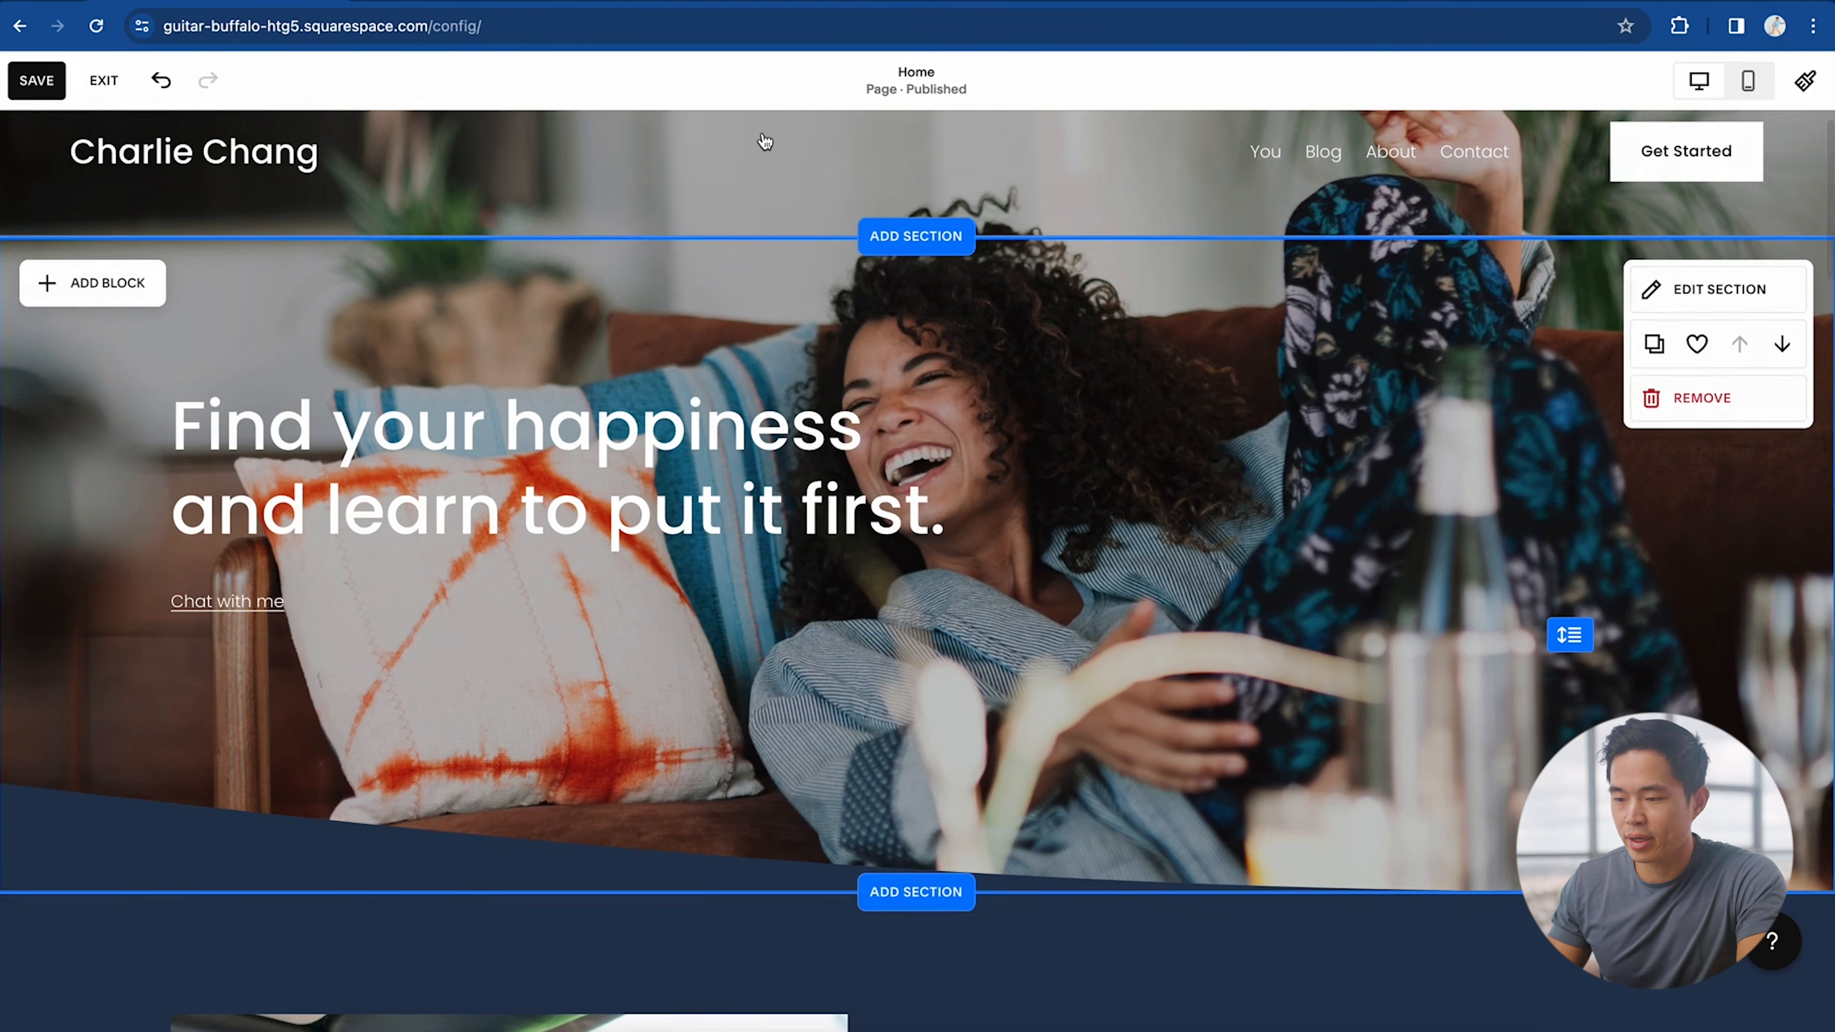
scroll(1077, 594, up, 1)
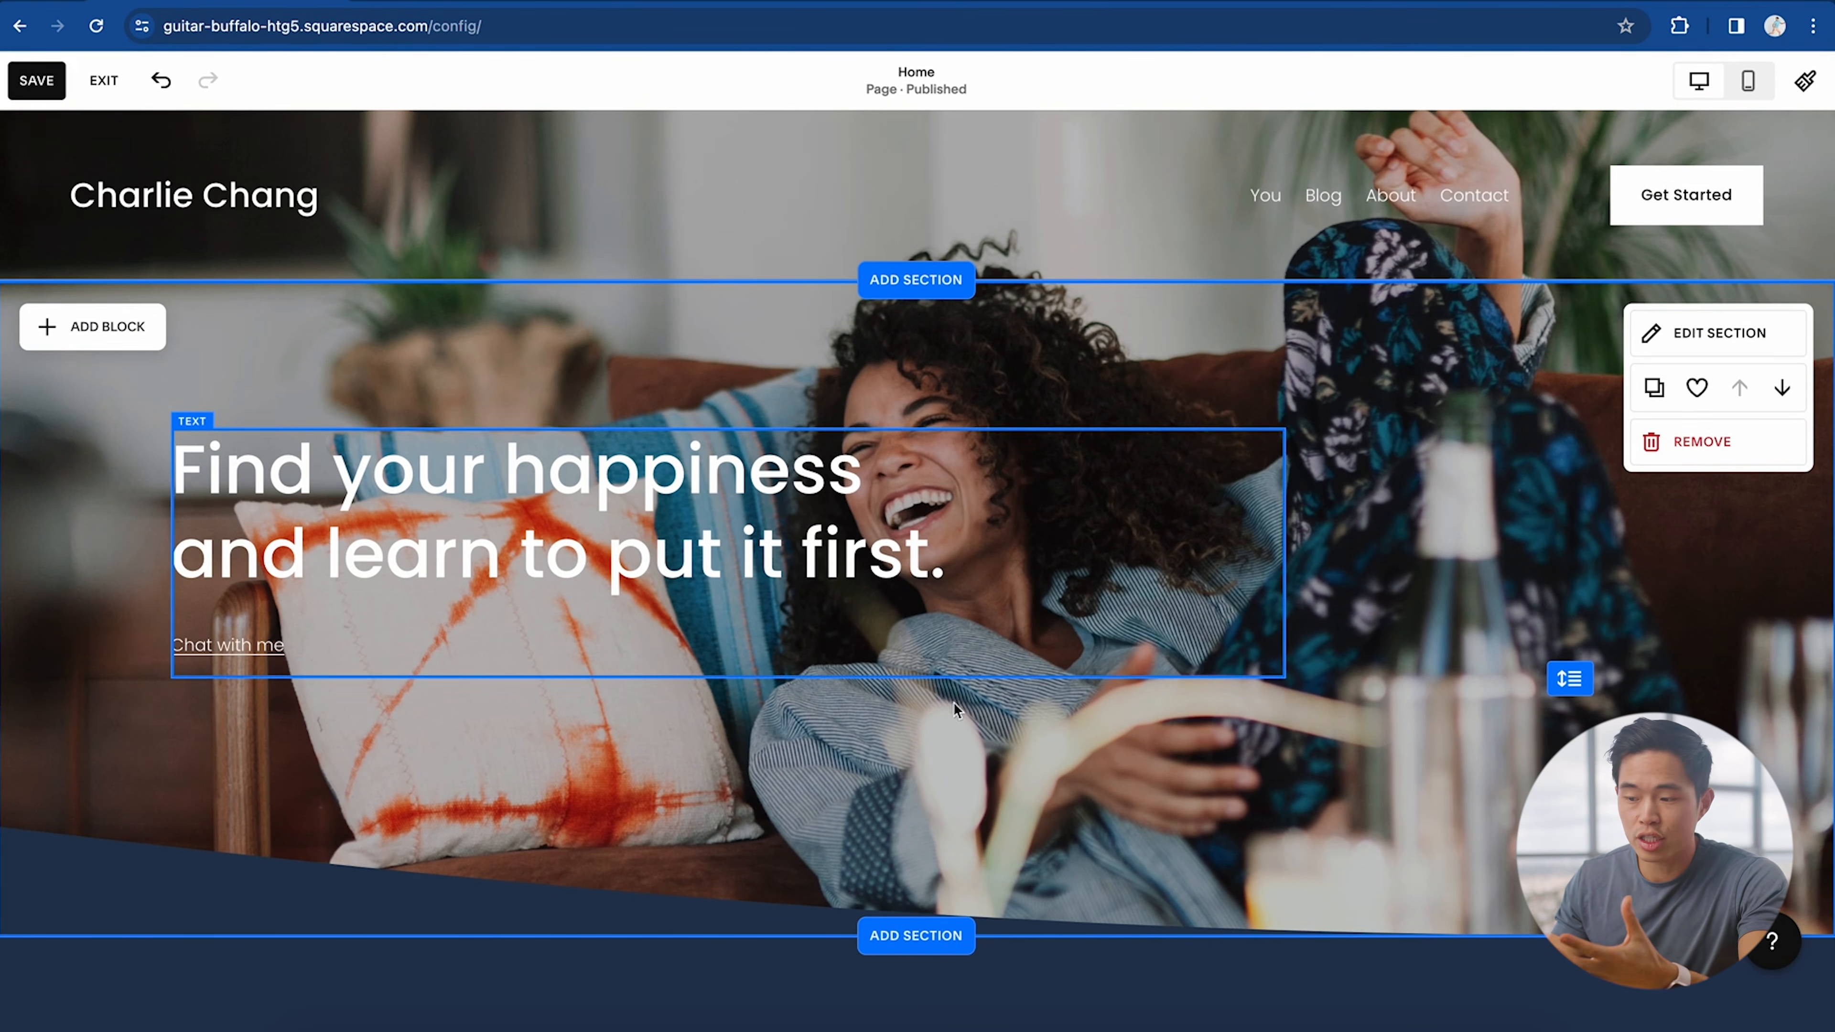
Step: Remove the 'Try a session for free' section from the home page
scroll(990, 492, down, 5)
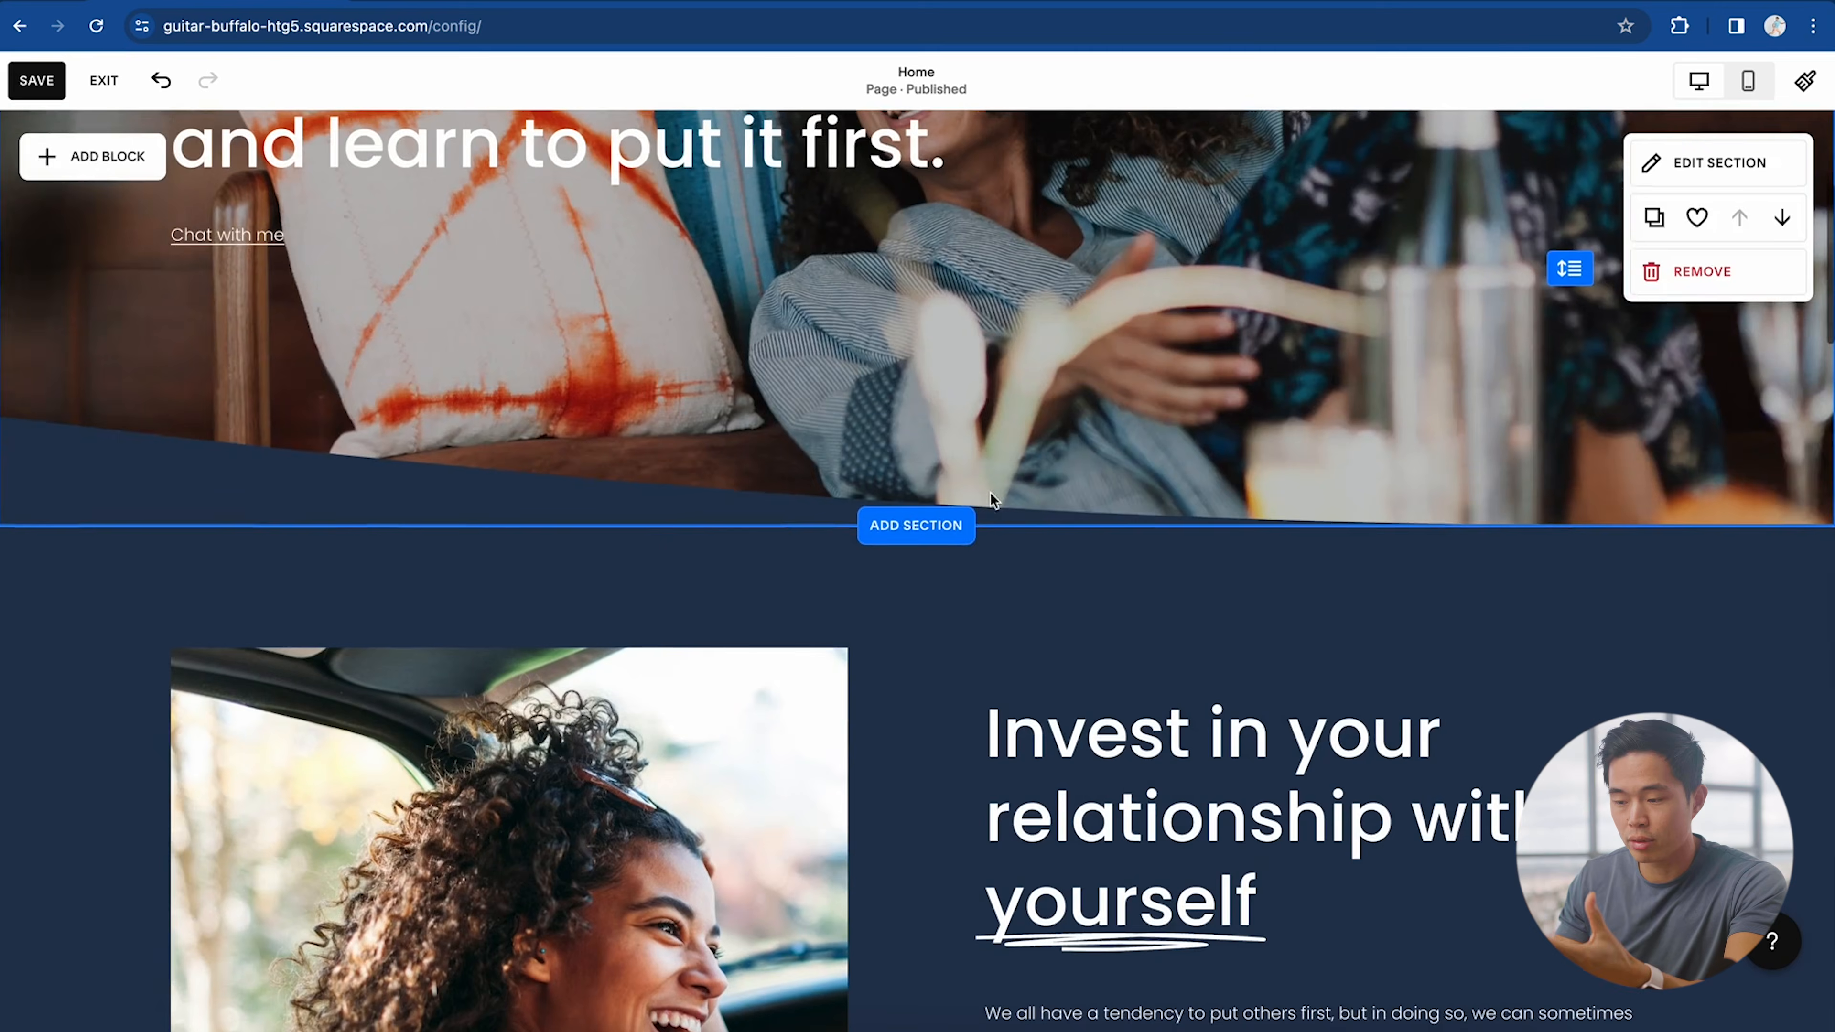
scroll(995, 590, down, 5)
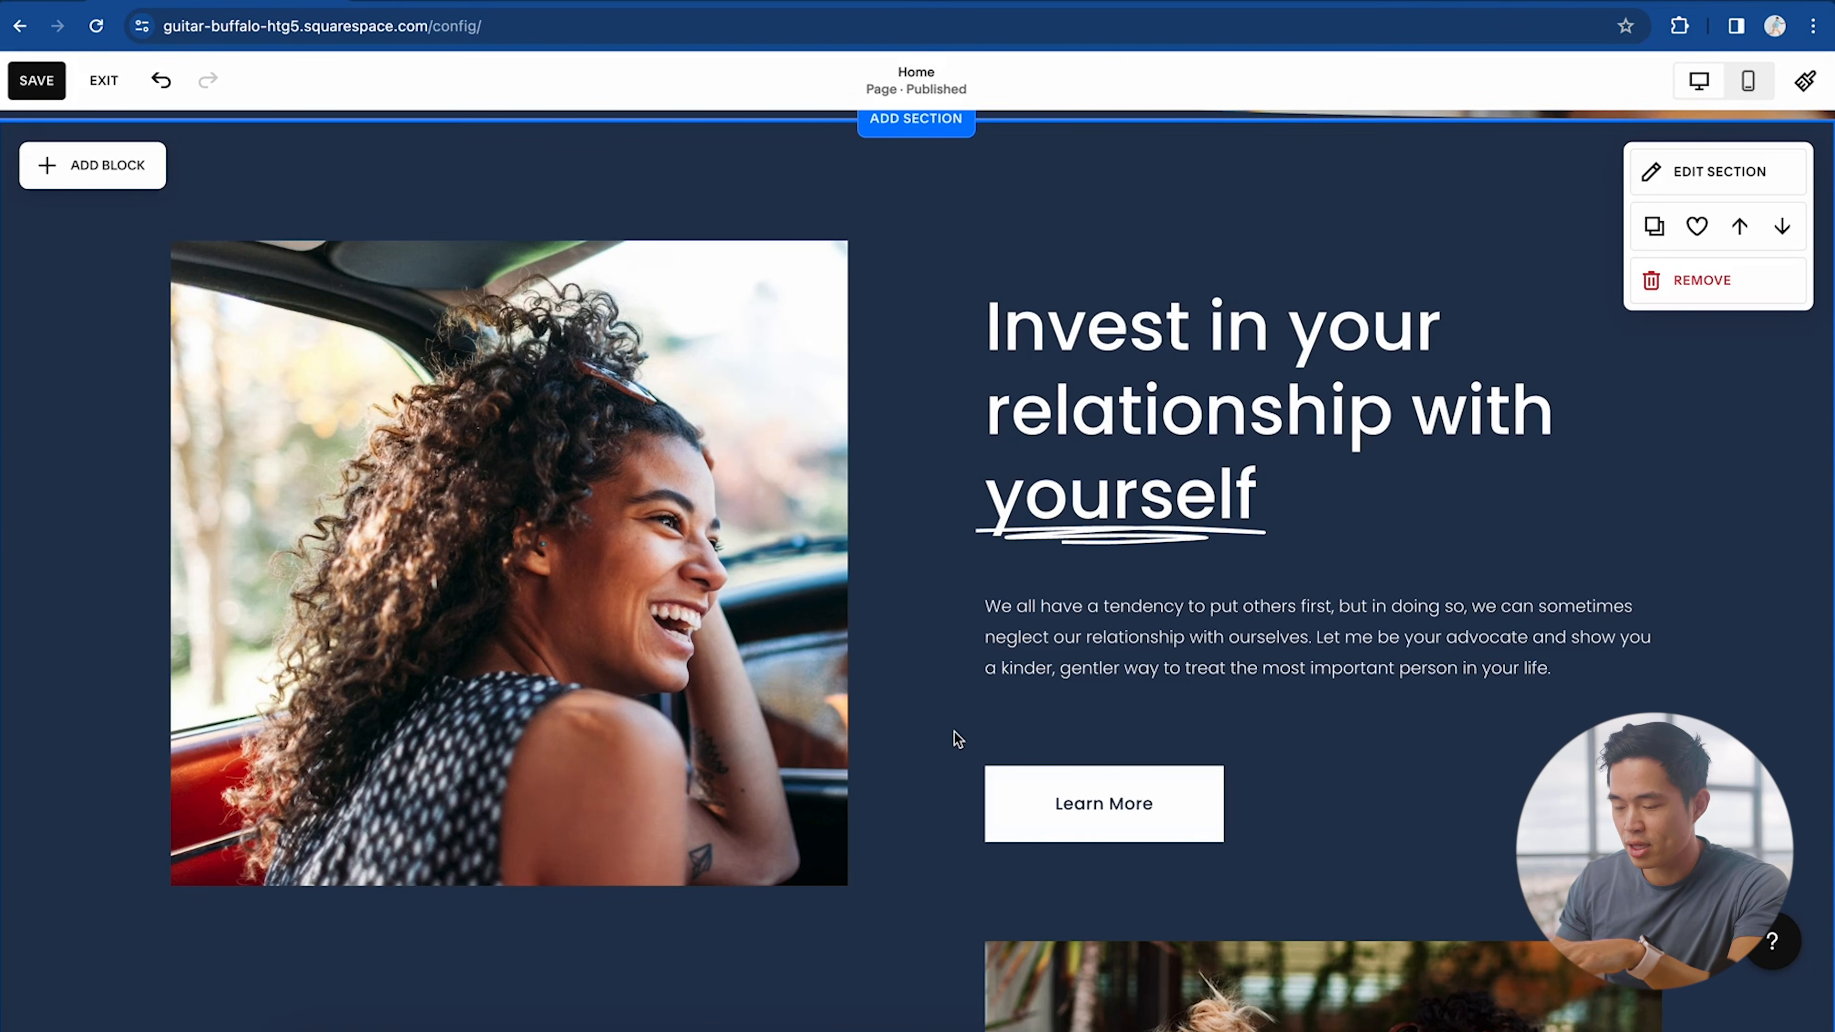
scroll(751, 614, down, 5)
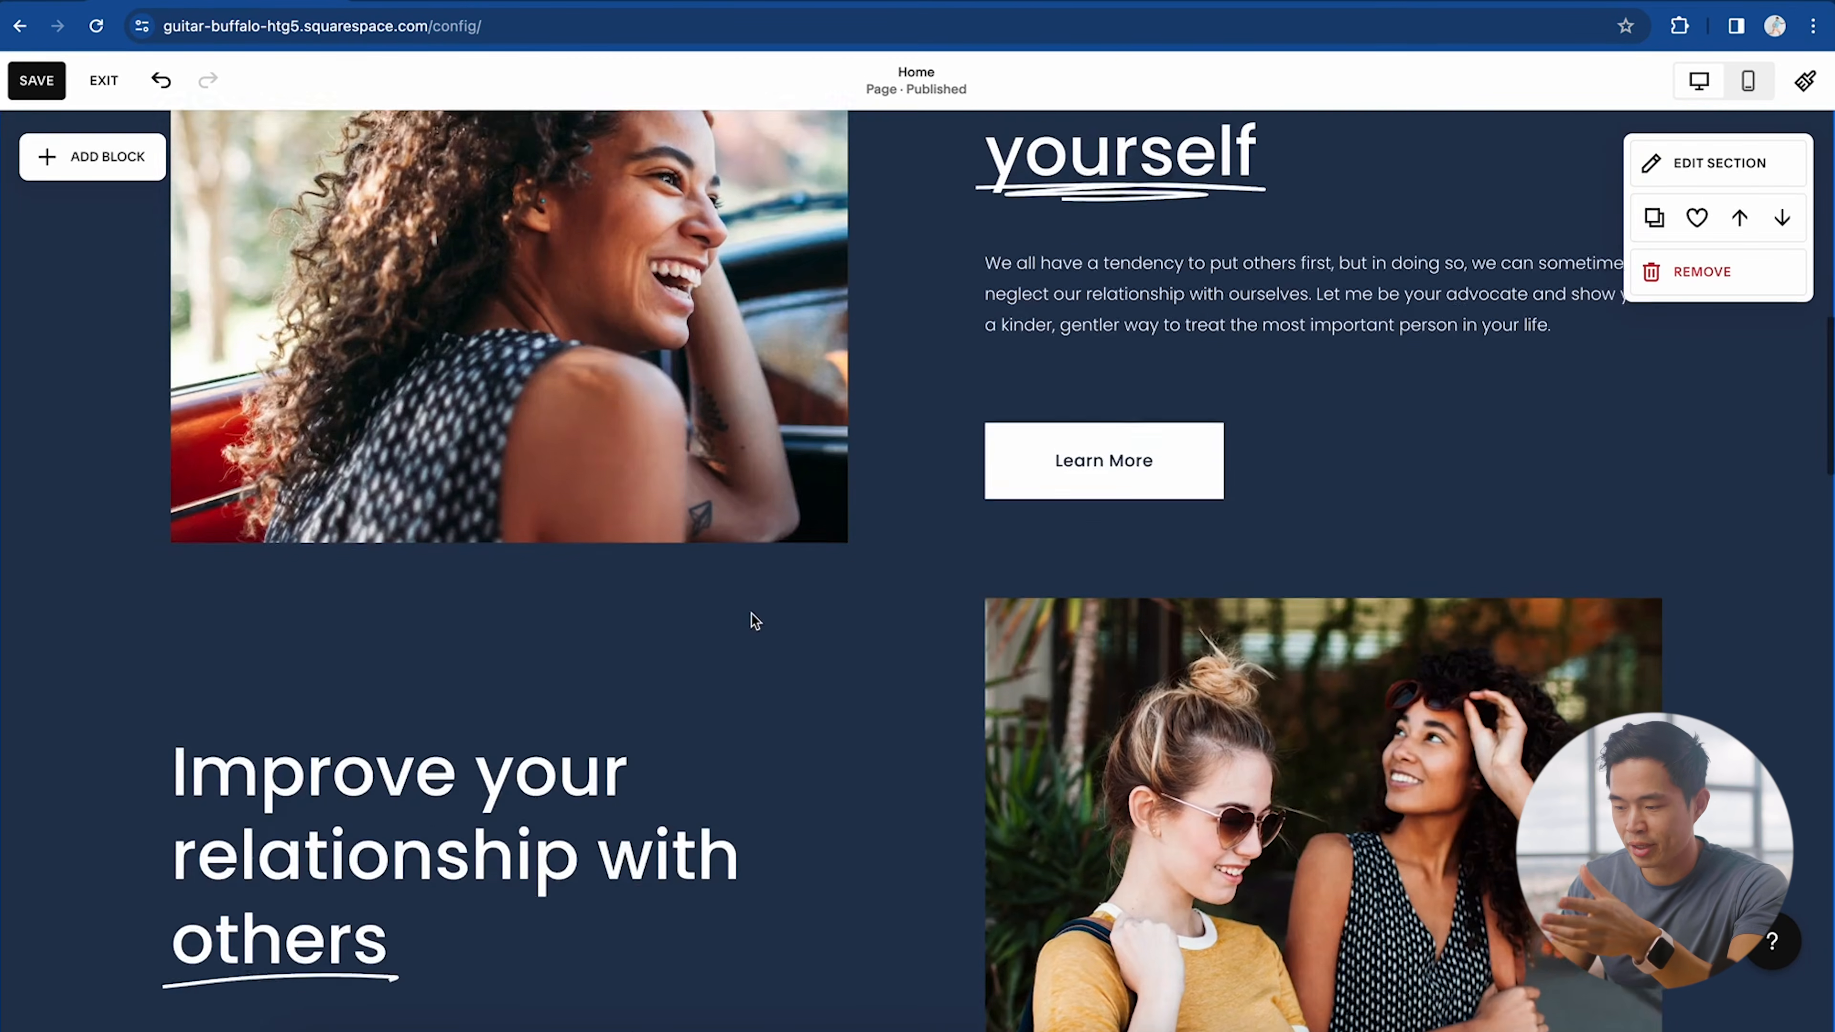
scroll(880, 704, down, 15)
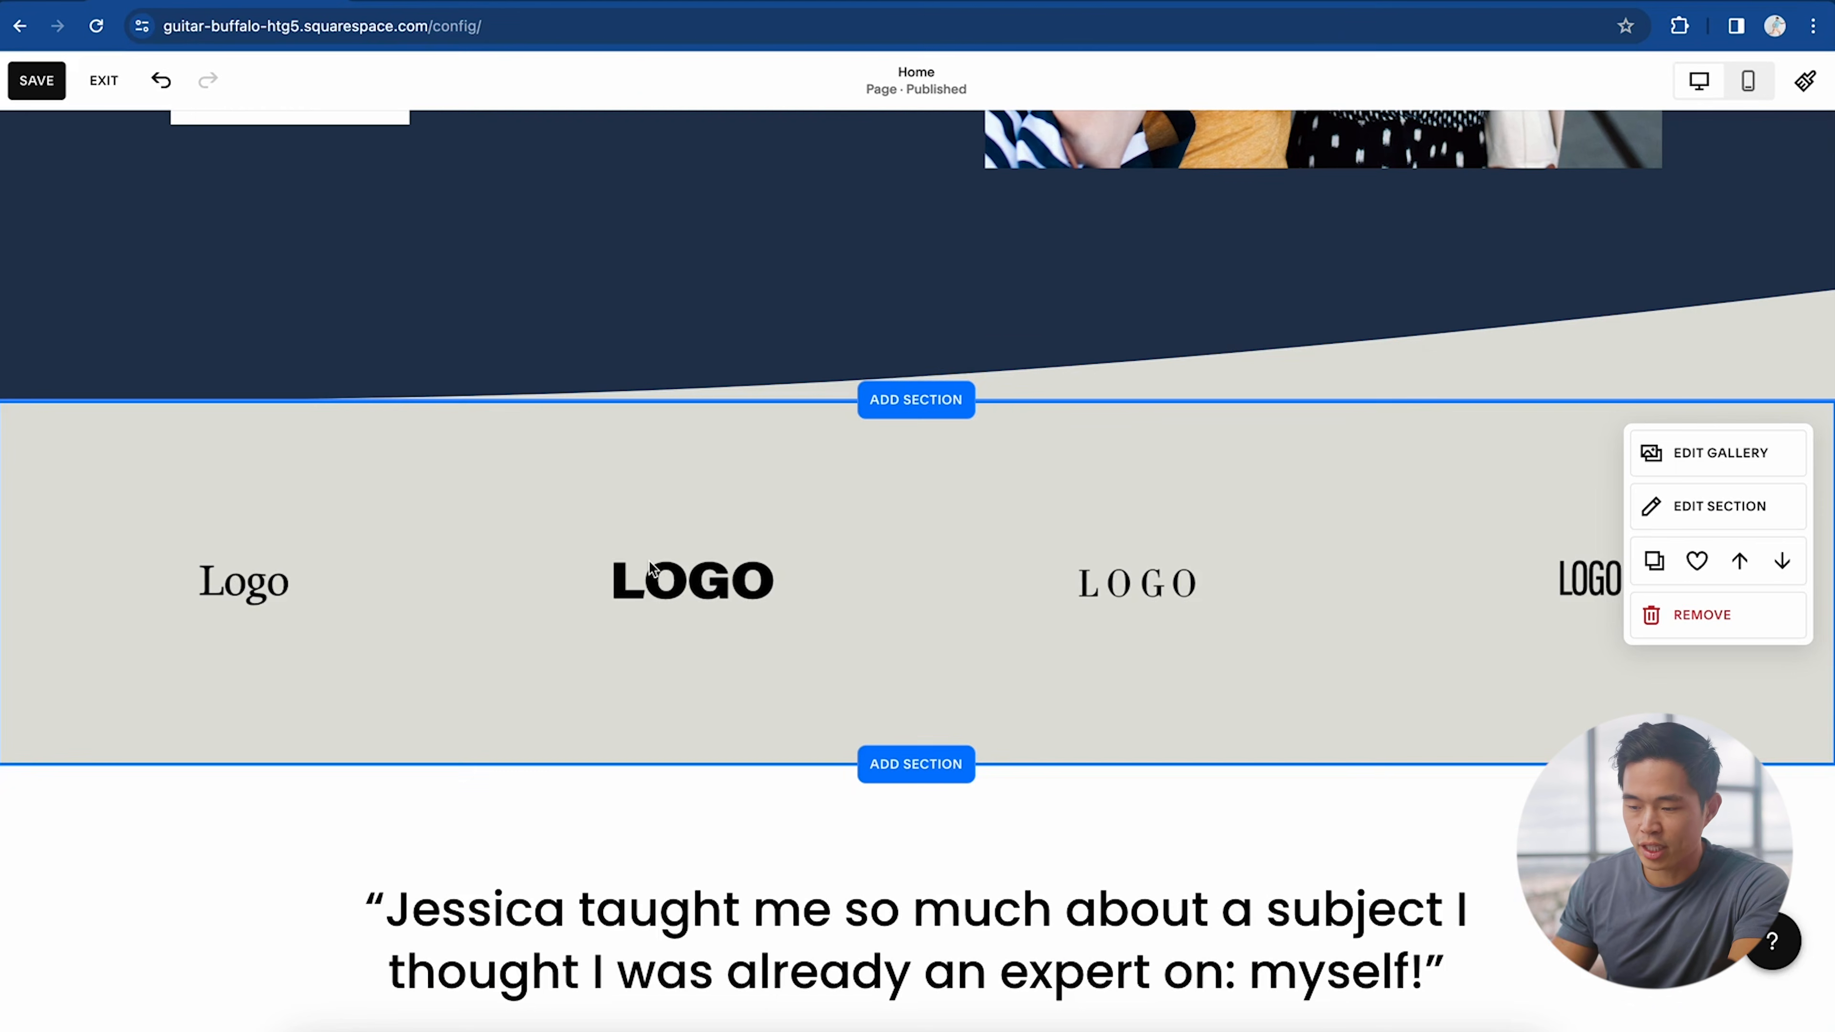
scroll(650, 567, down, 7)
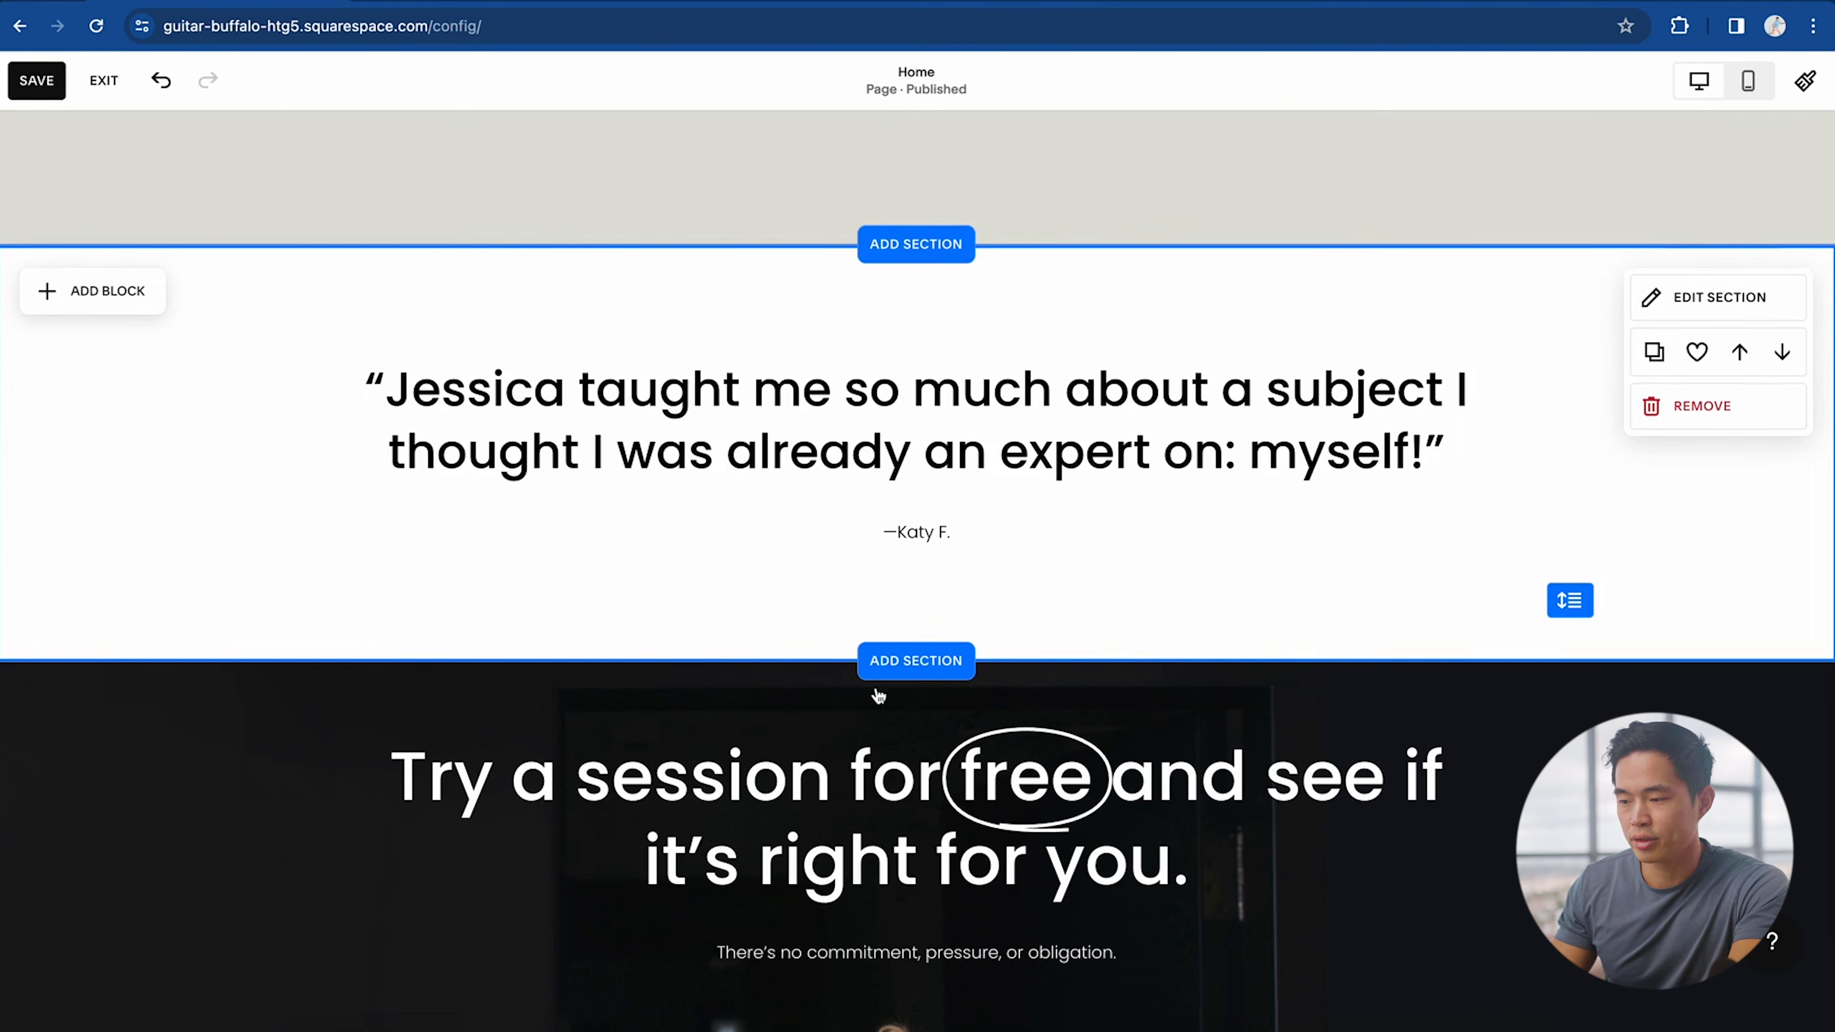
scroll(489, 772, down, 15)
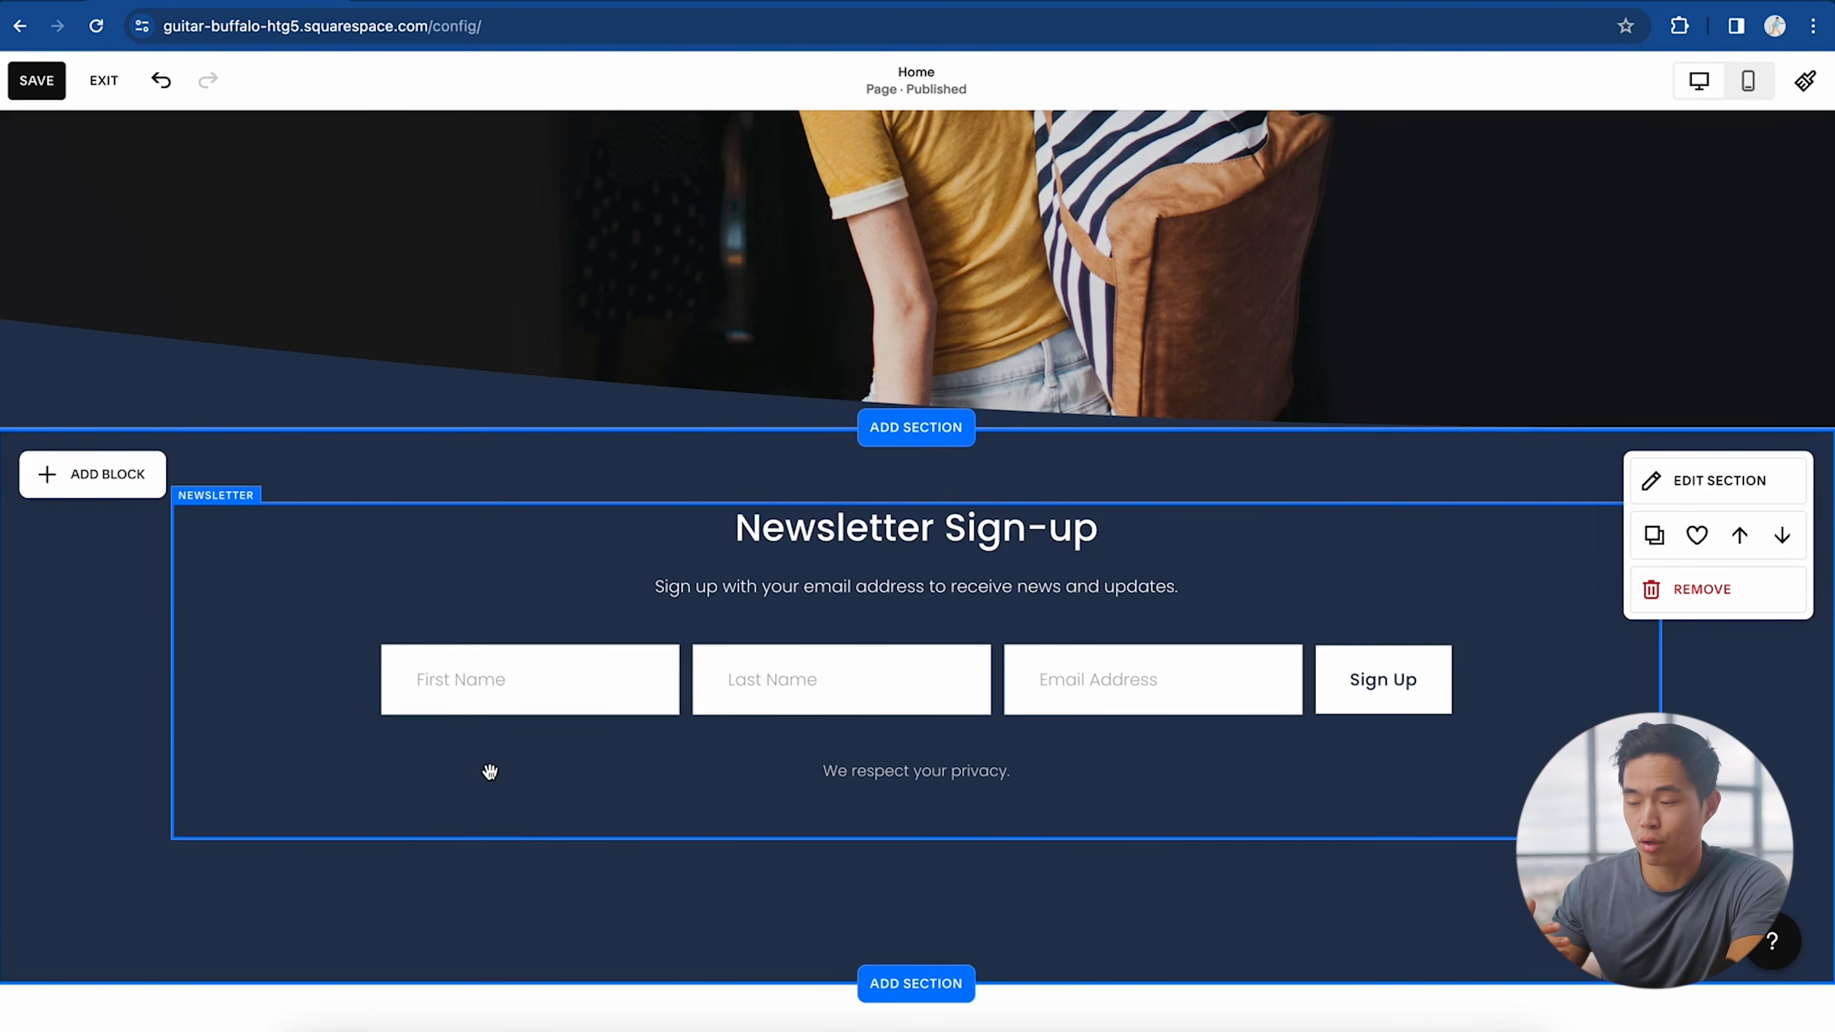
scroll(489, 772, up, 10)
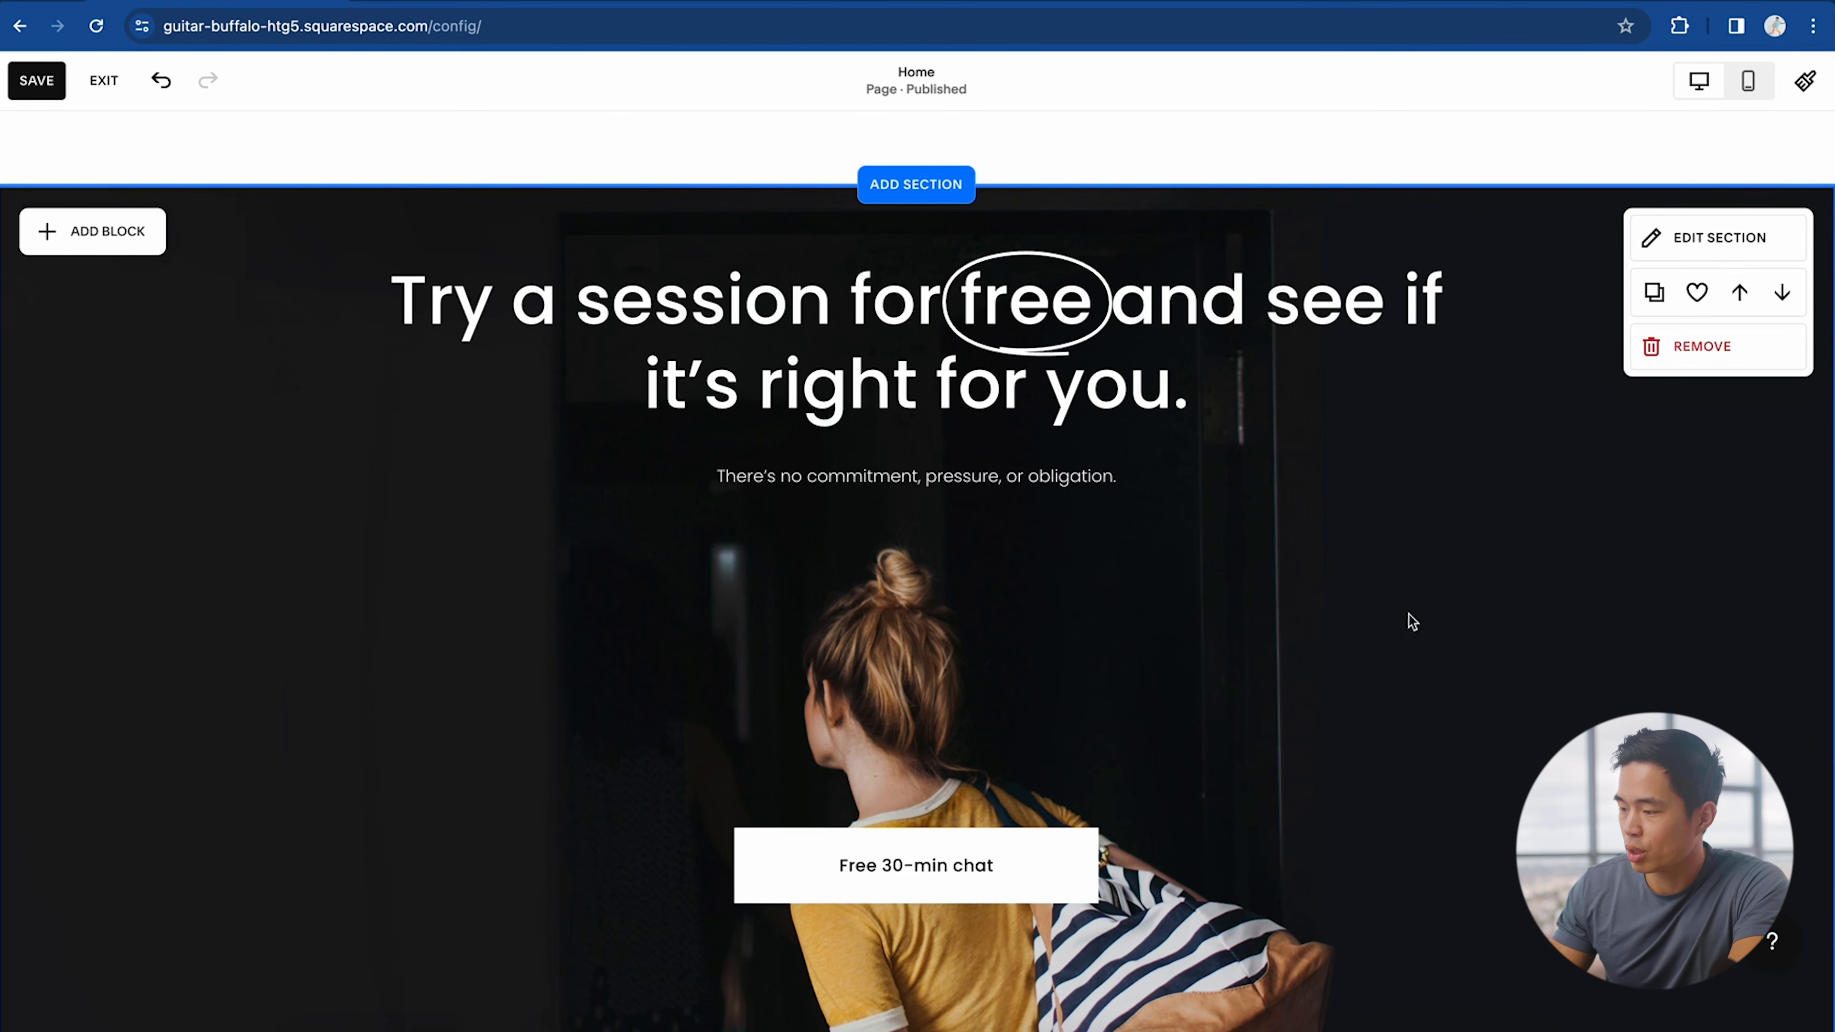
click(1702, 347)
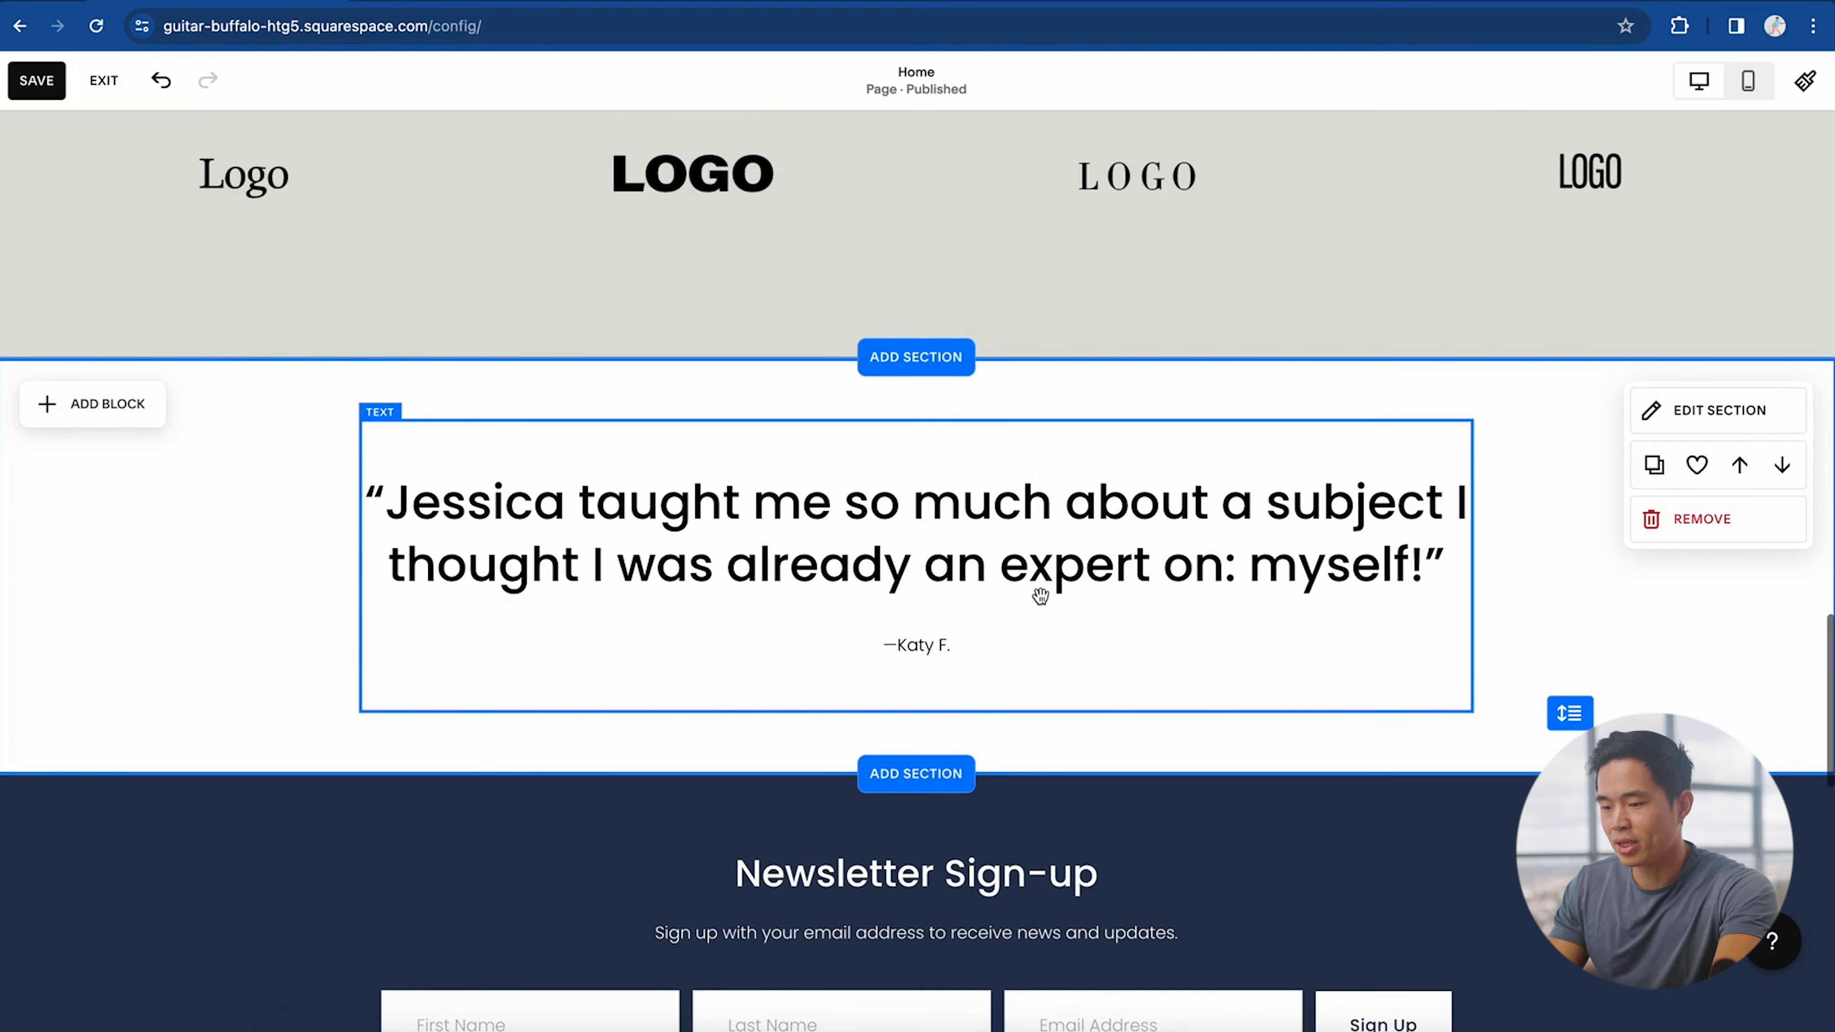
scroll(1035, 655, up, 5)
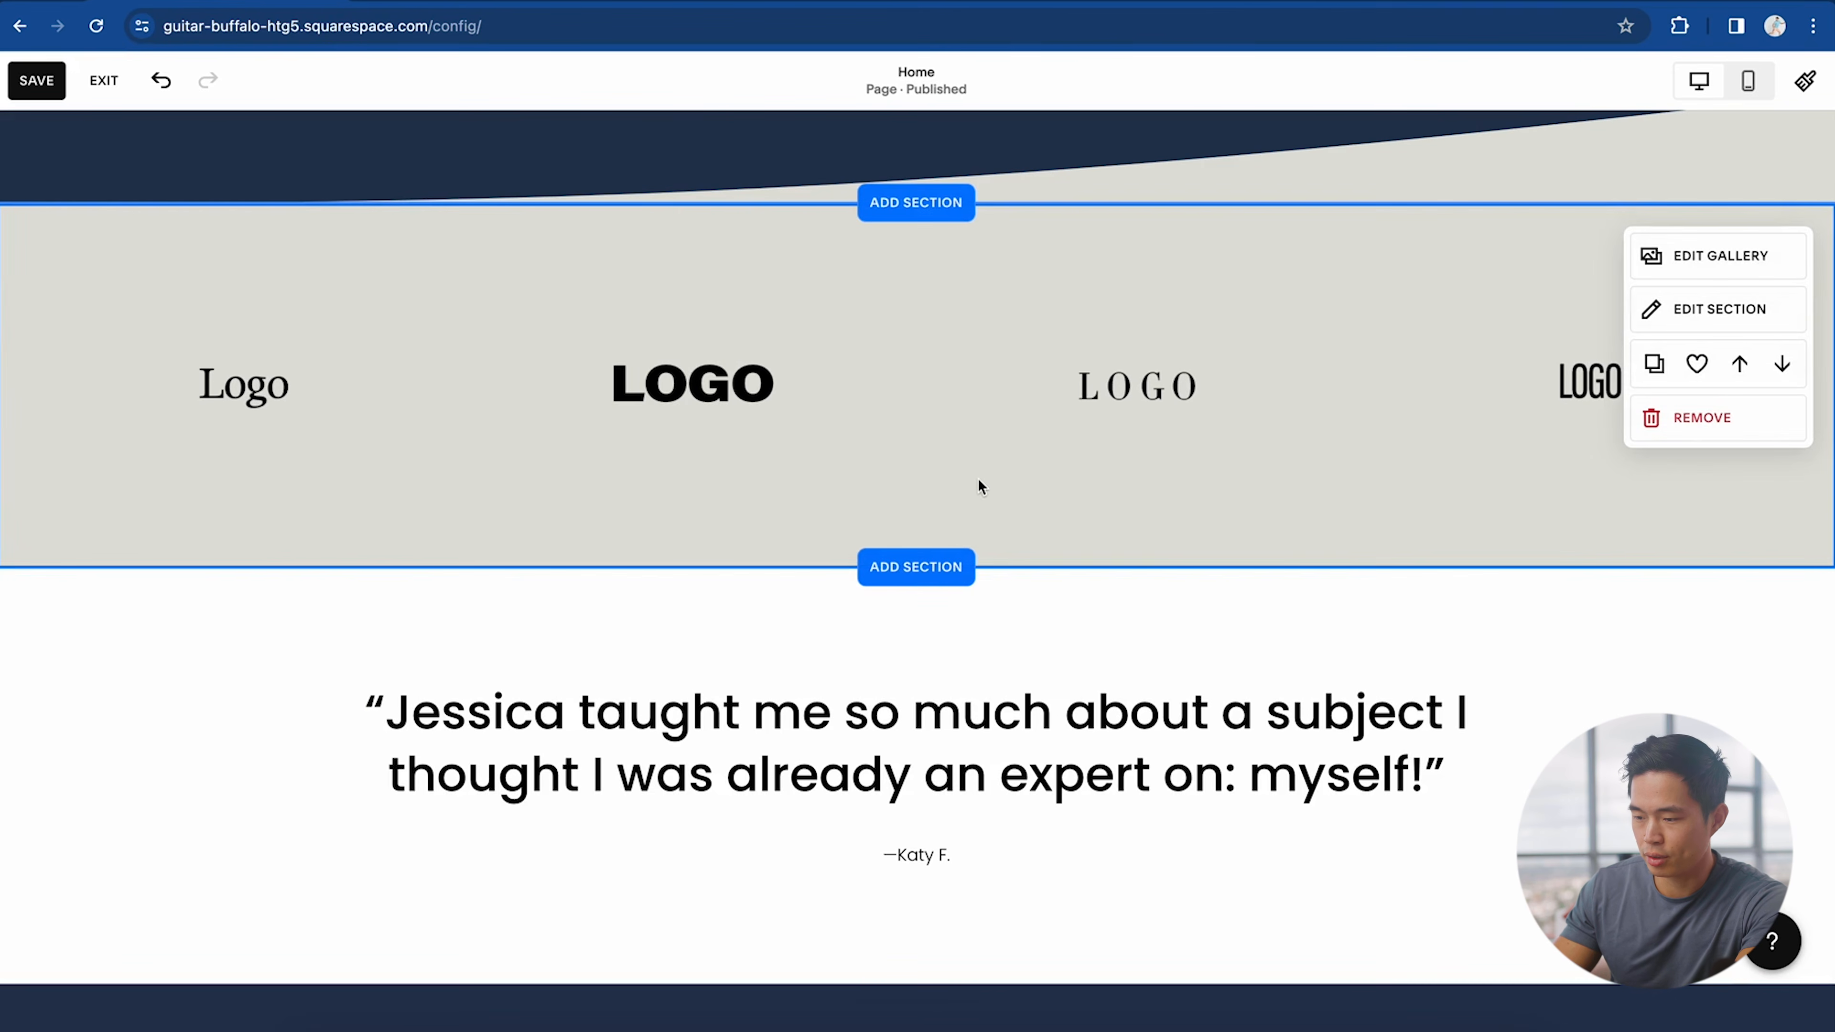
Step: Add the Awards & Recognitions section layout from the Portfolios category
click(932, 571)
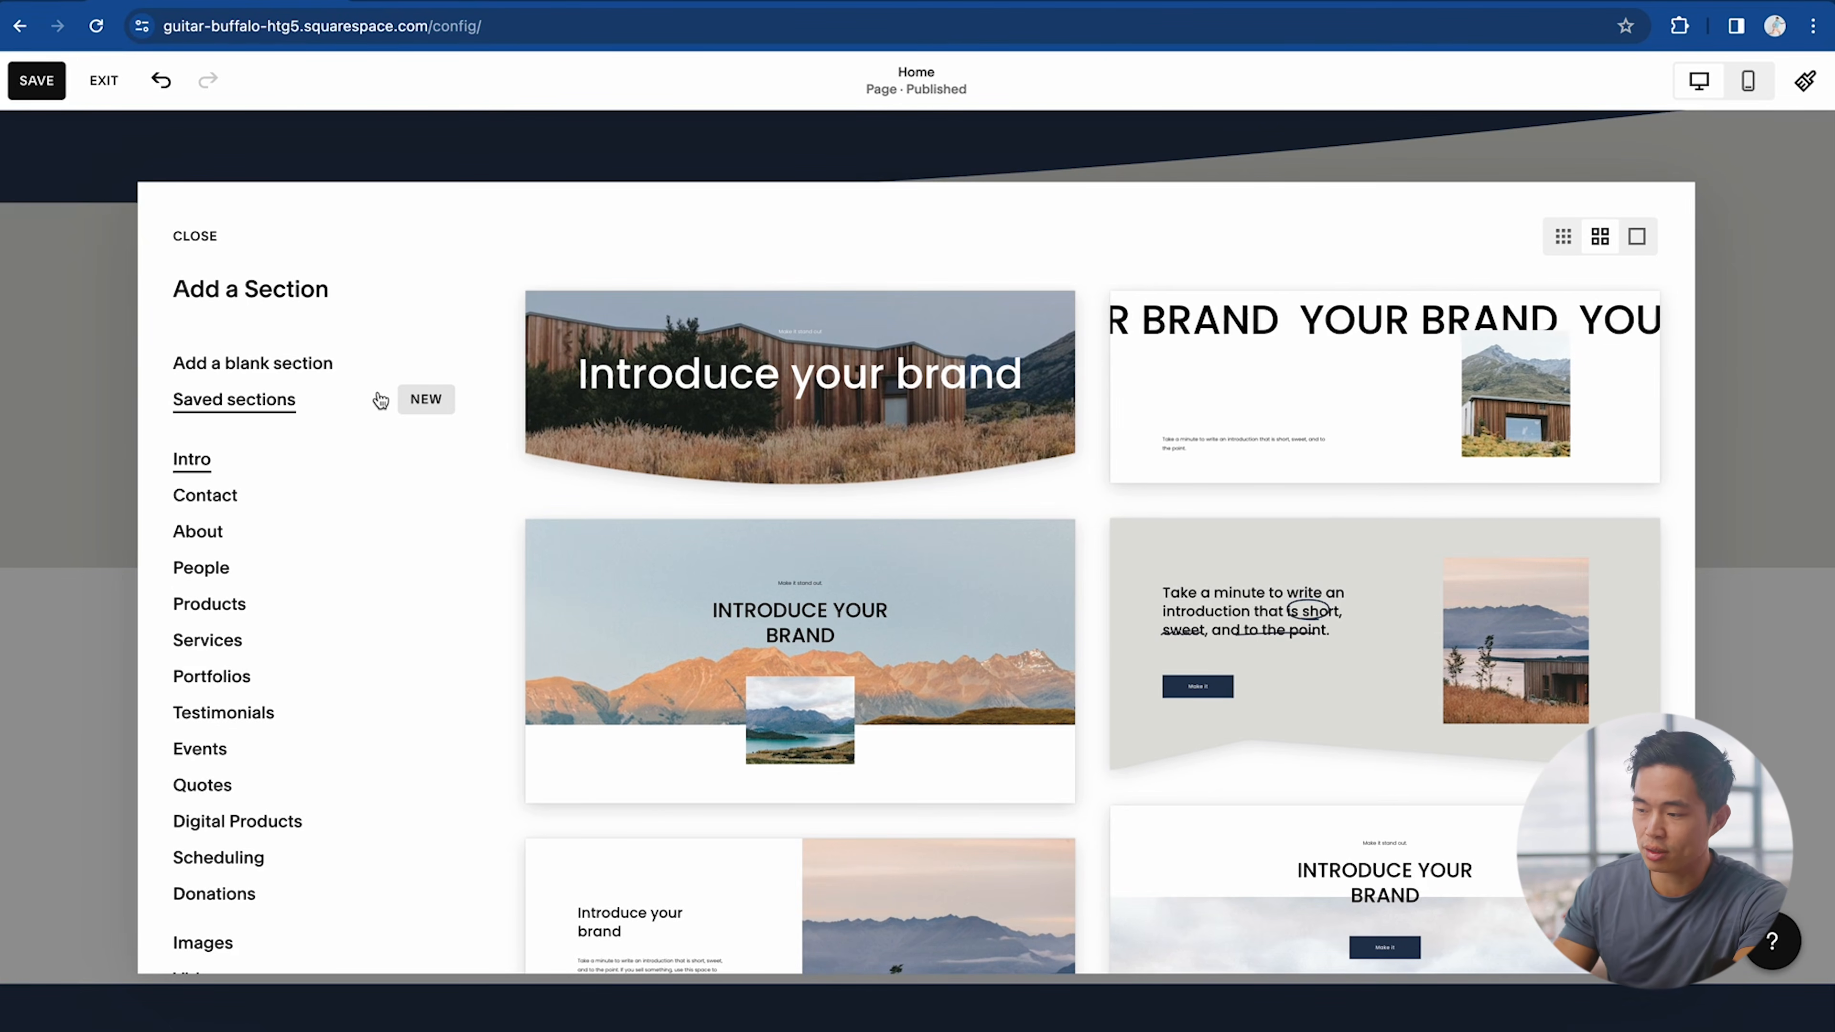
scroll(997, 506, down, 3)
click(209, 680)
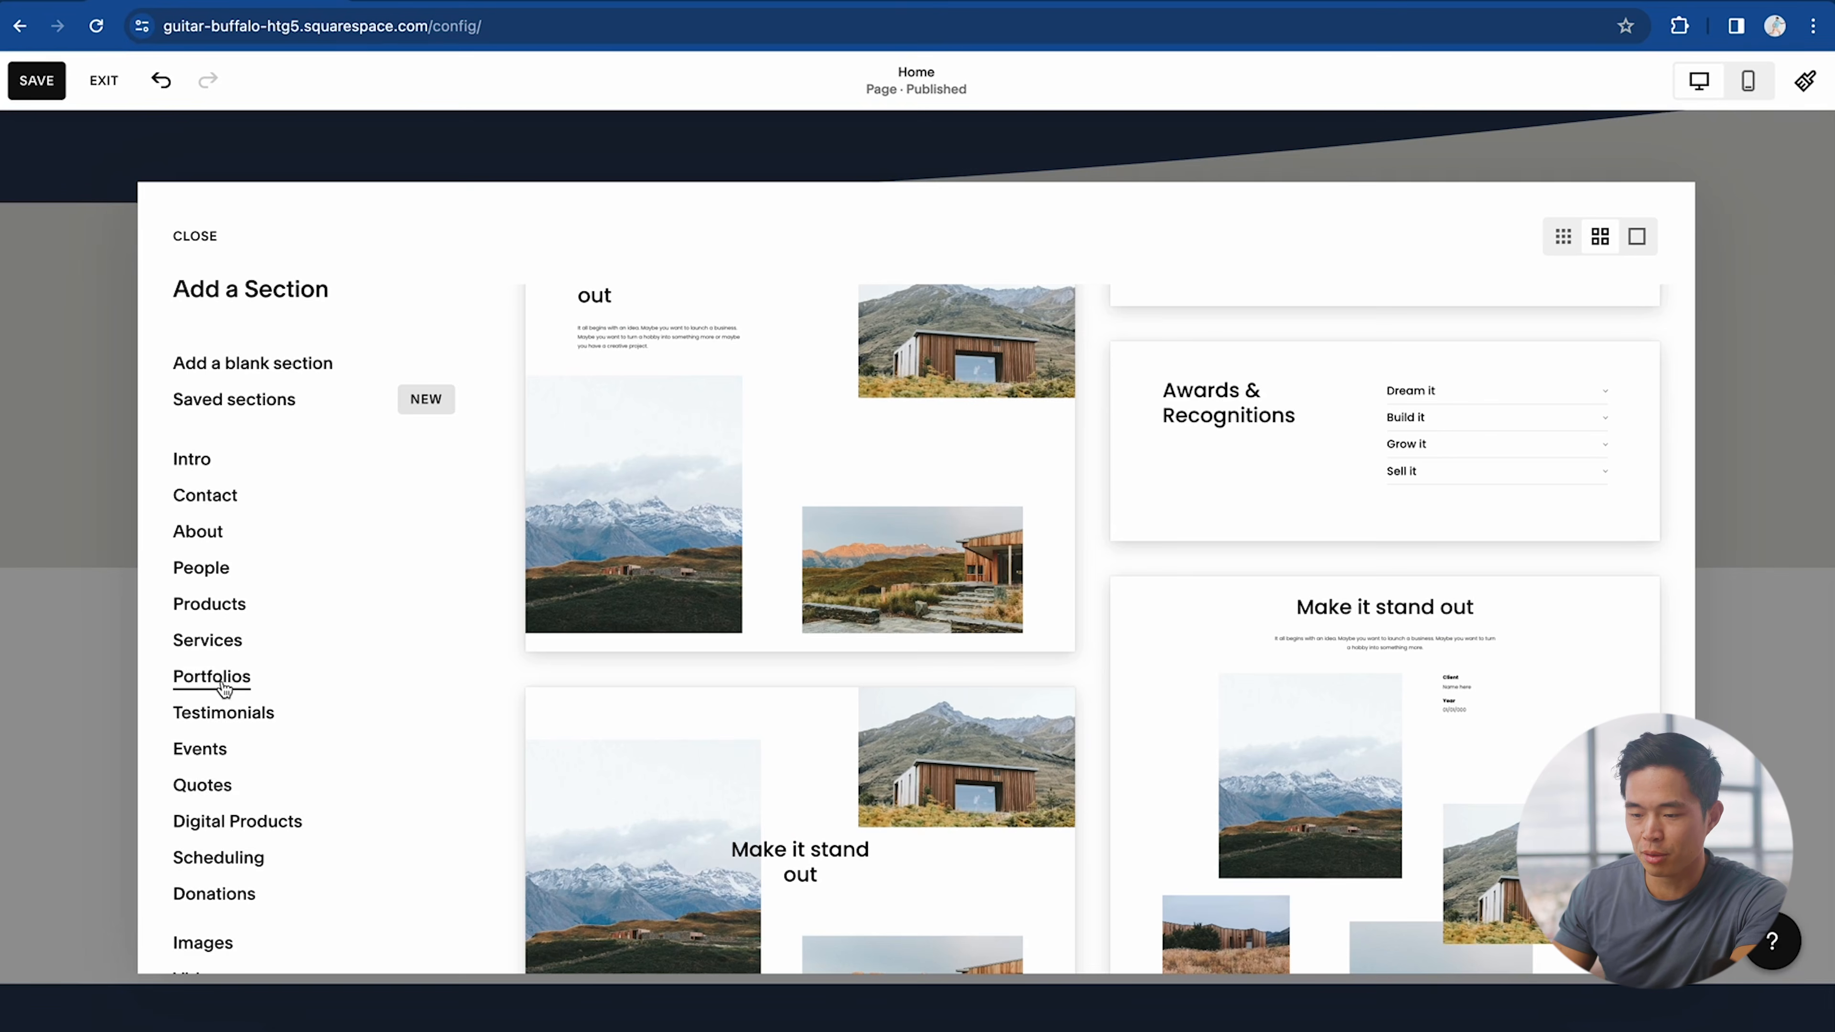
scroll(824, 807, down, 5)
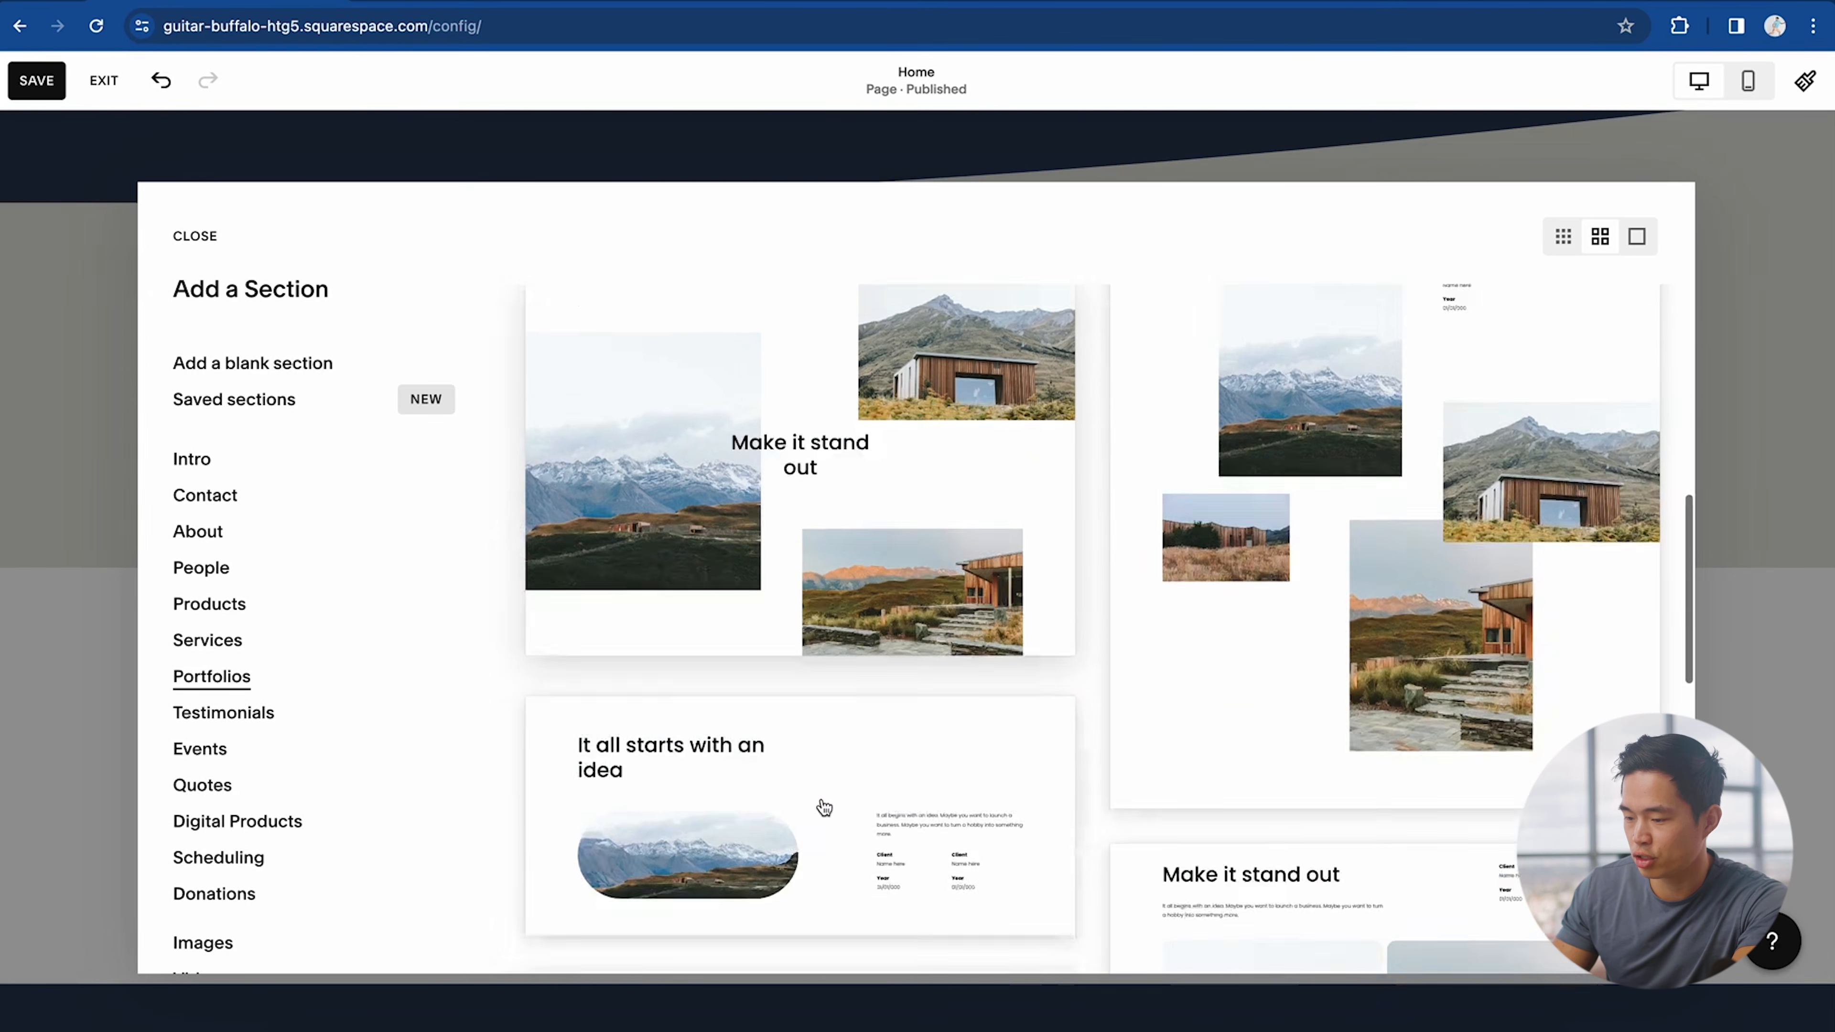
scroll(824, 807, down, 10)
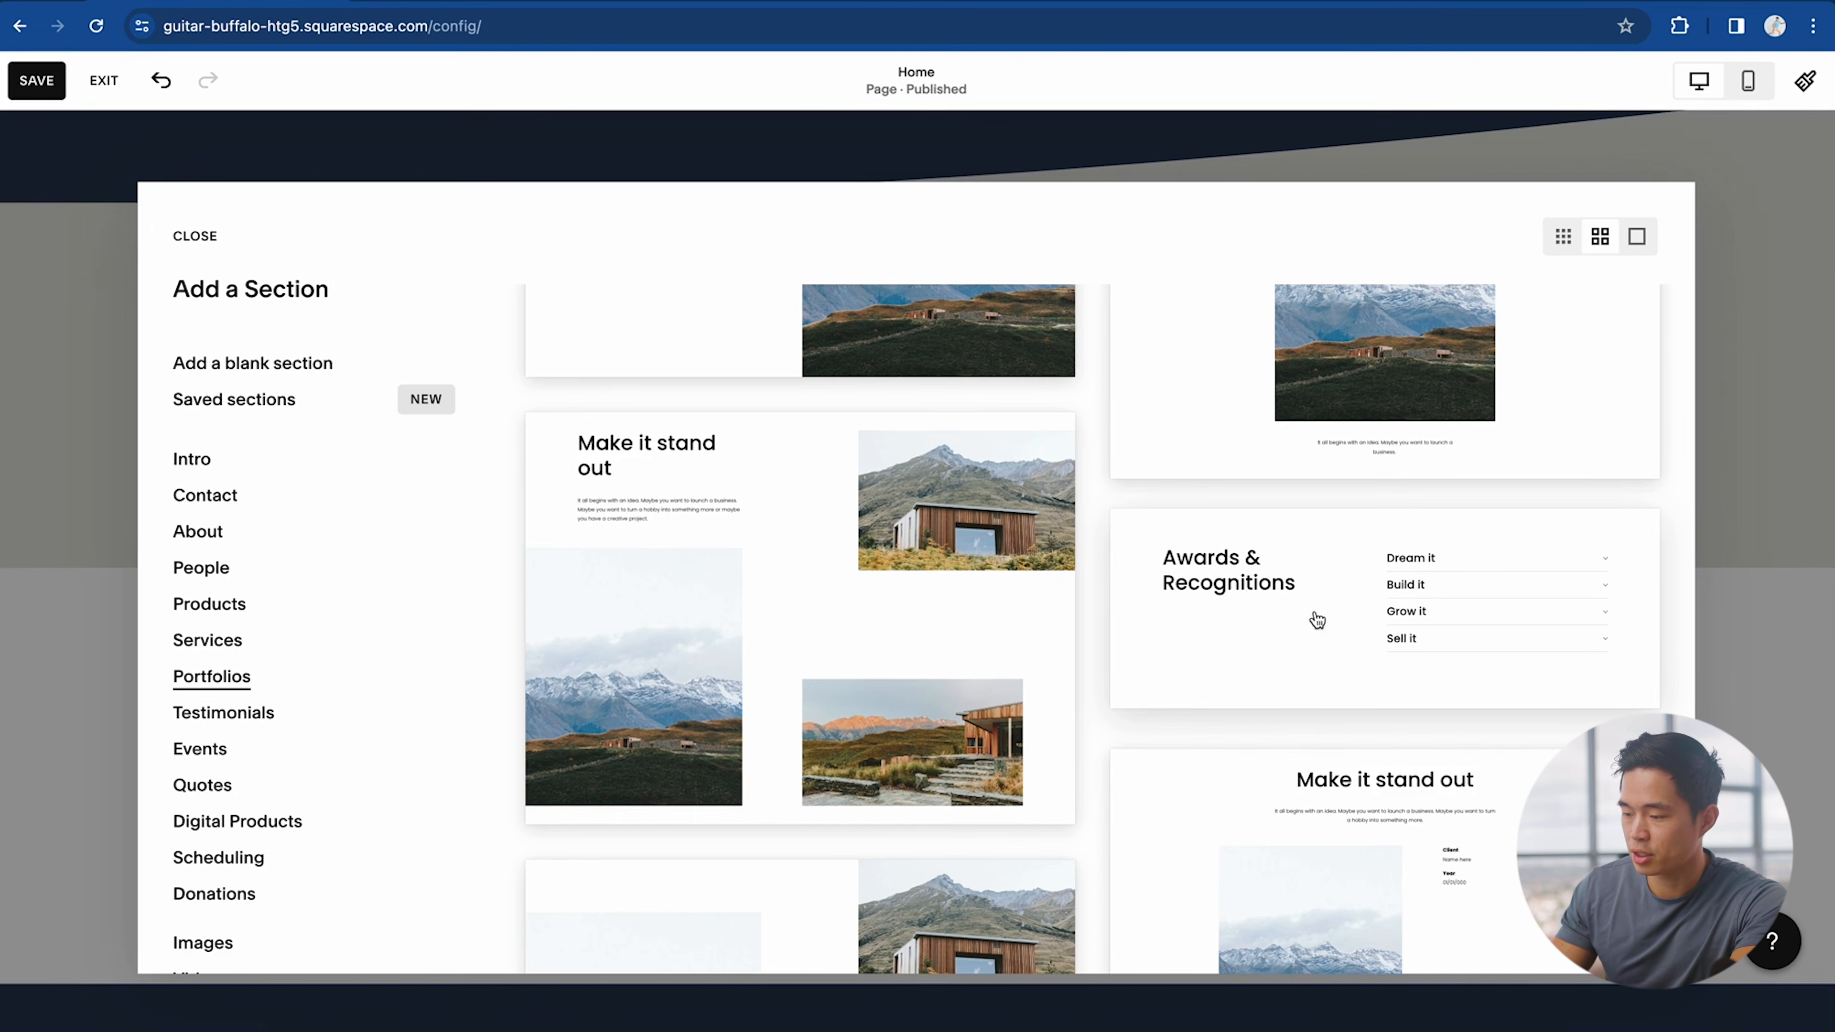
click(1260, 630)
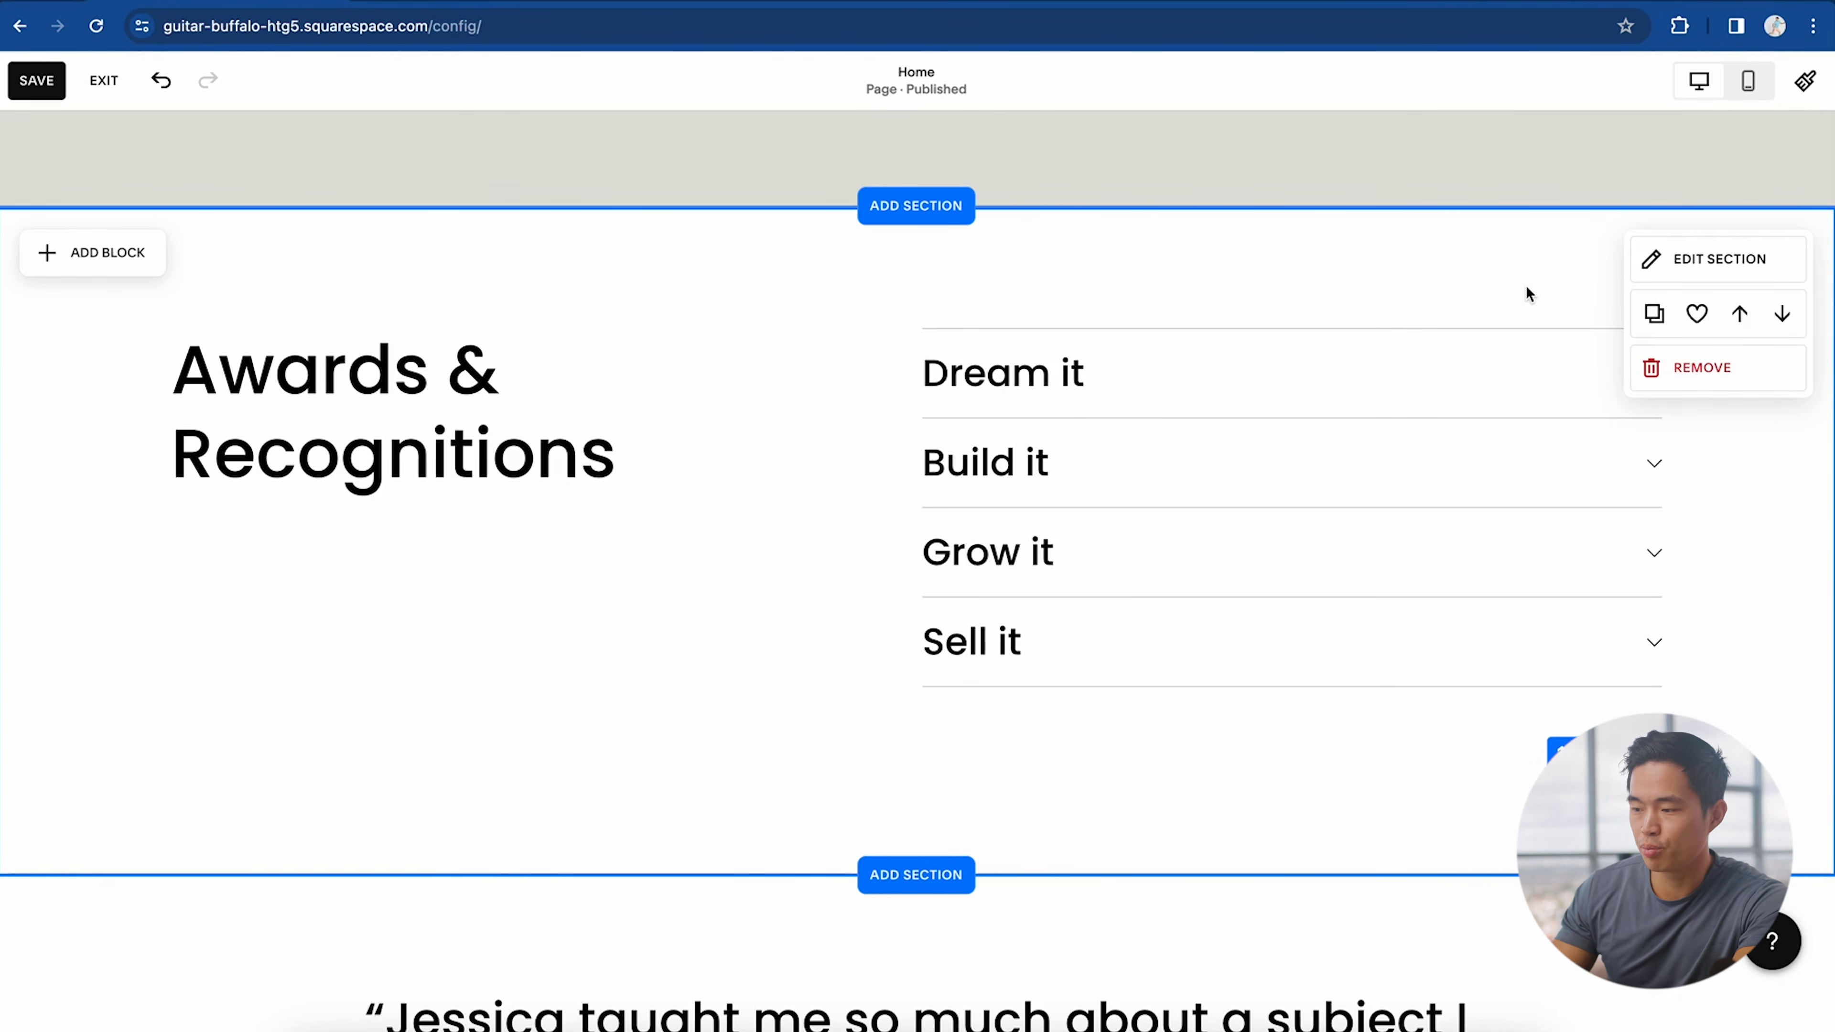
Step: Move the Awards & Recognitions section down below the testimonial quote
scroll(1118, 745, down, 5)
scroll(1033, 679, up, 8)
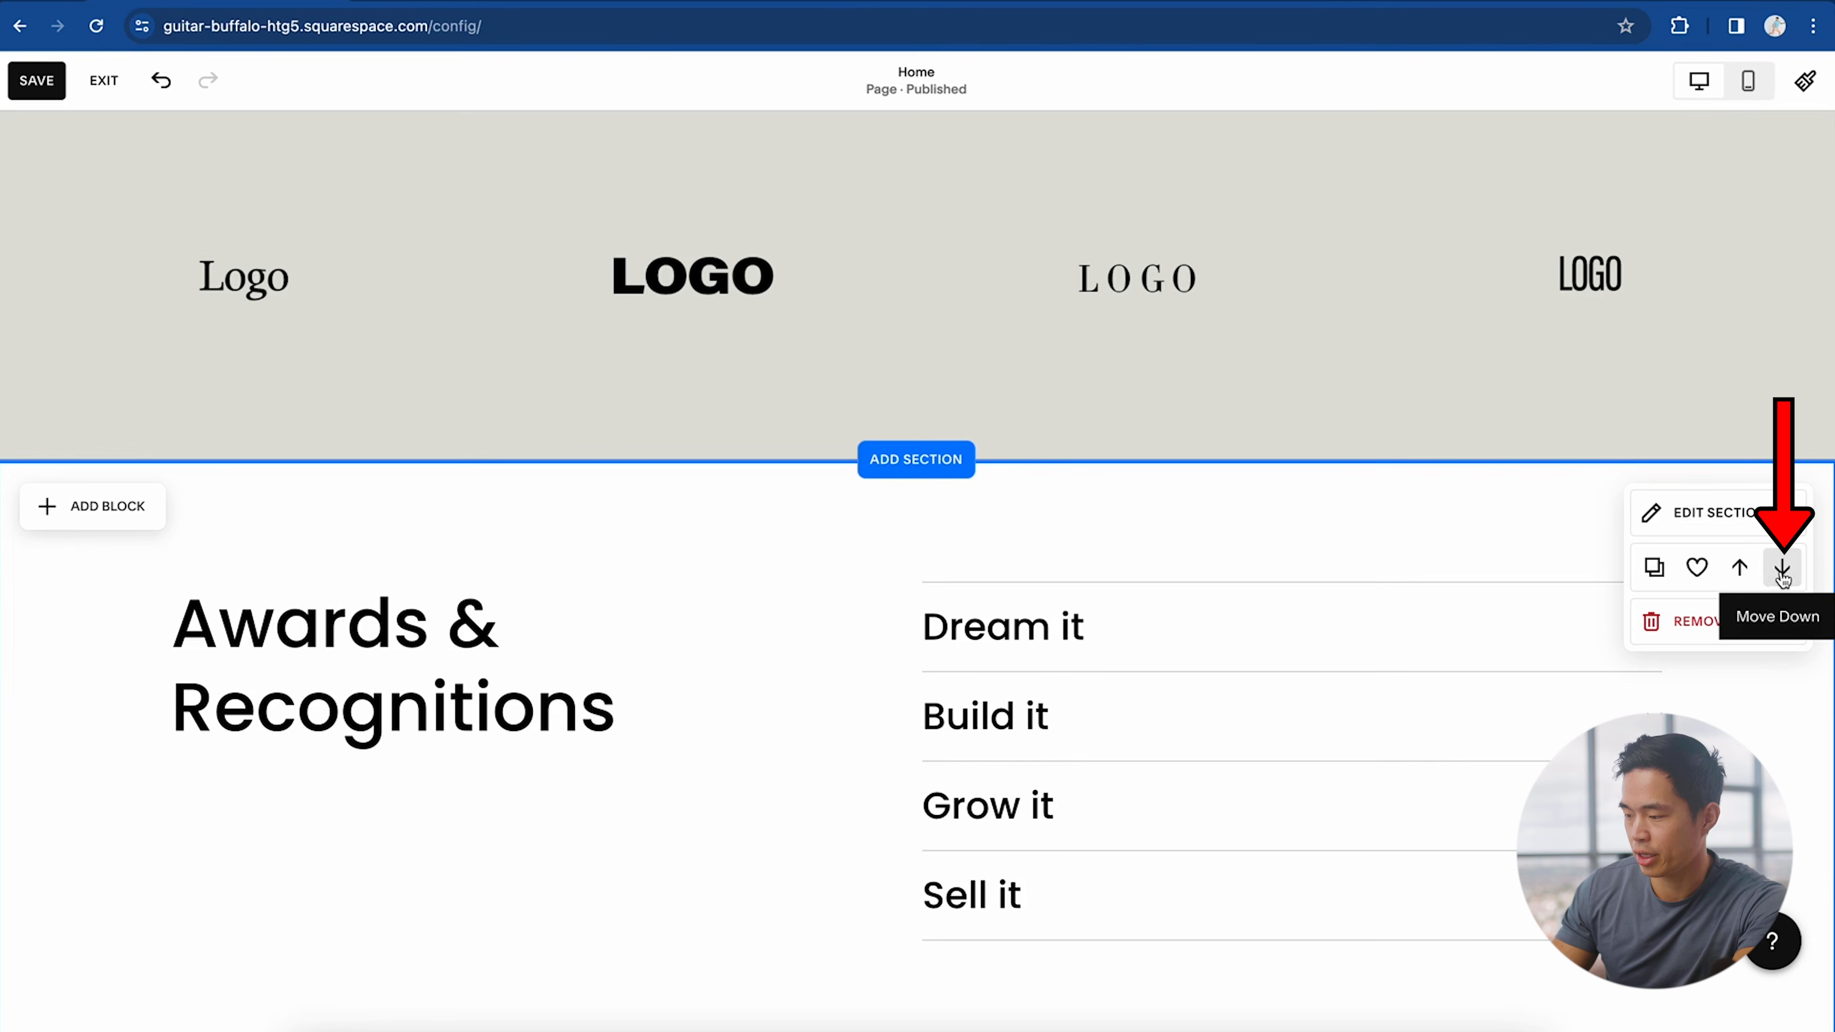
click(1782, 571)
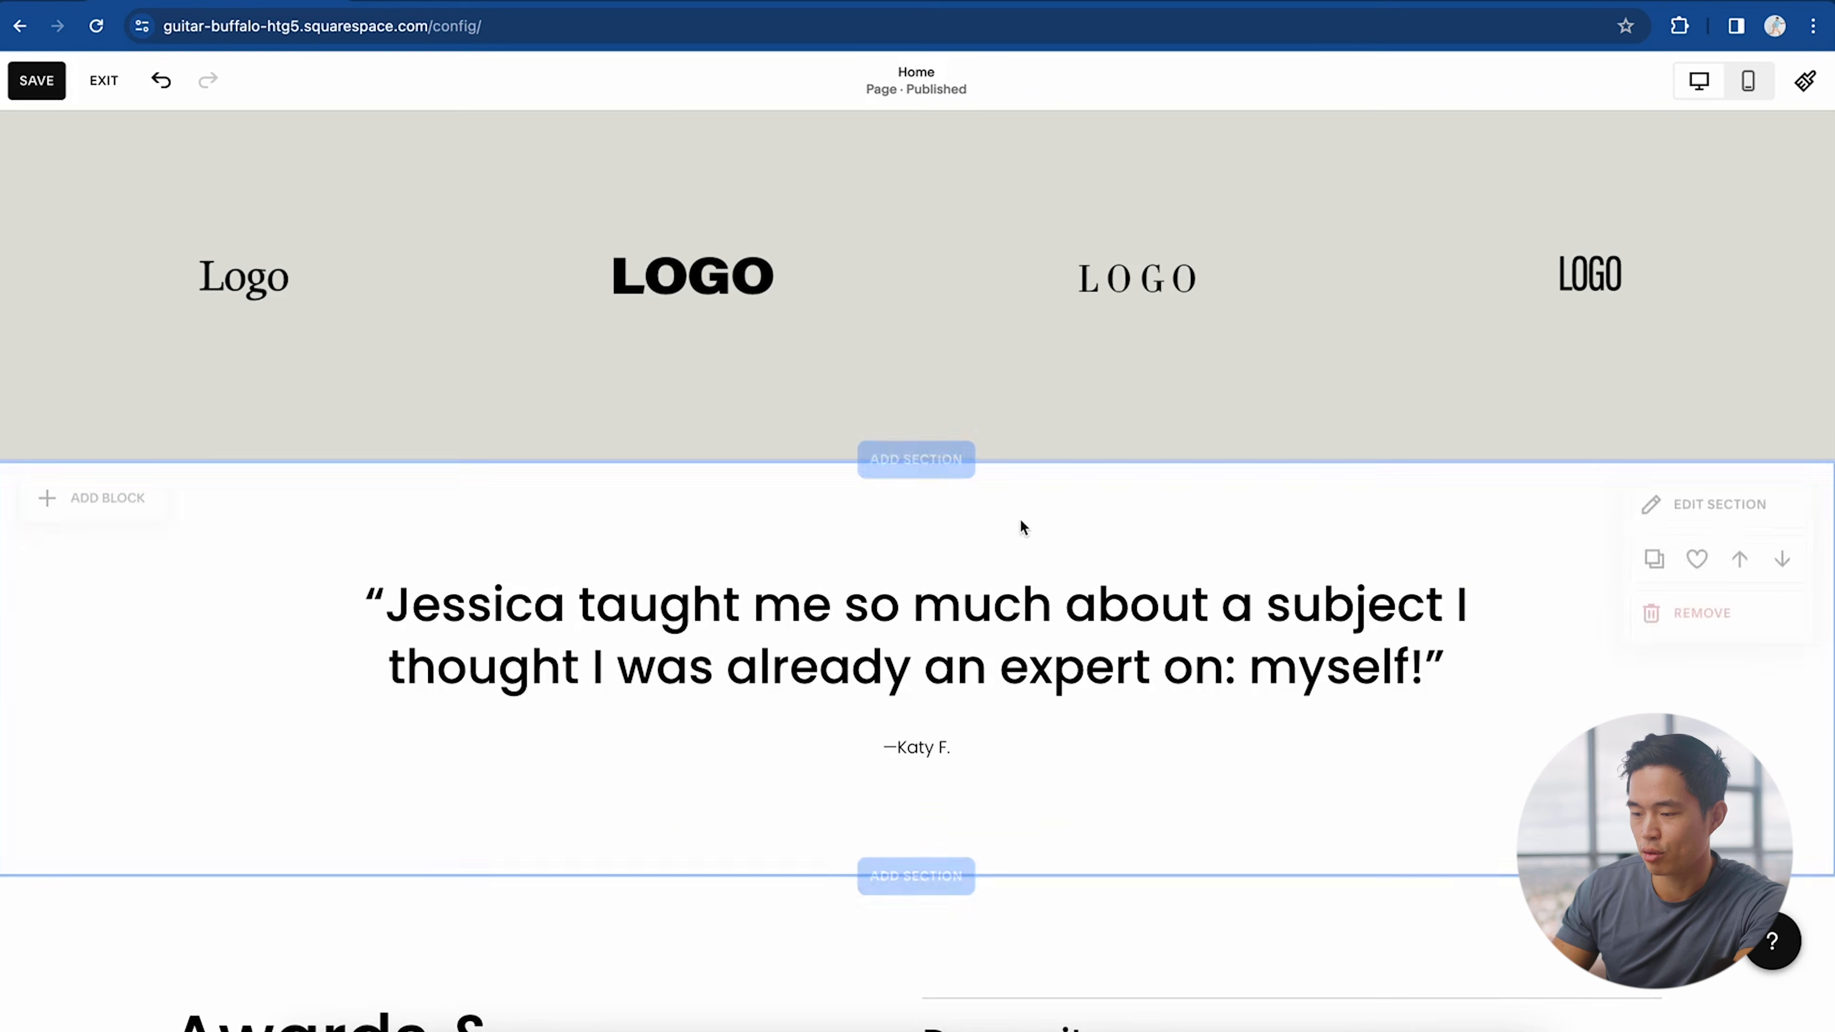
scroll(749, 836, down, 7)
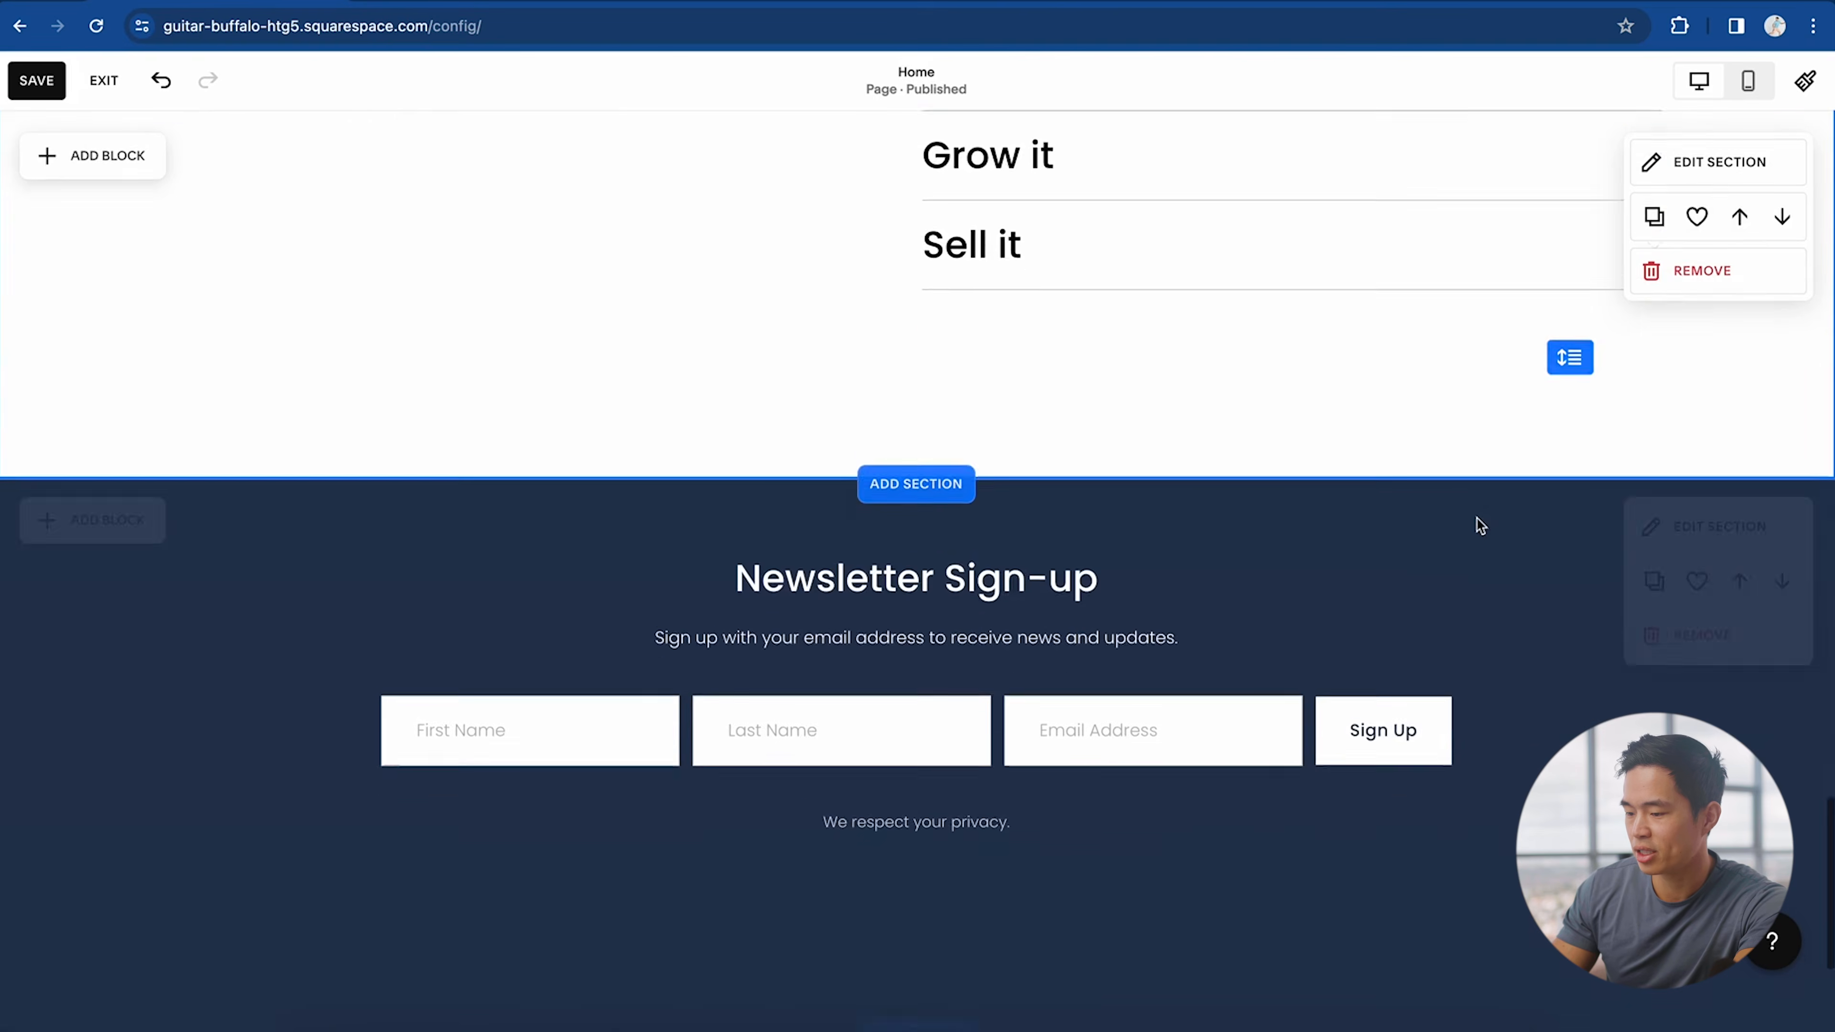
scroll(1477, 516, up, 4)
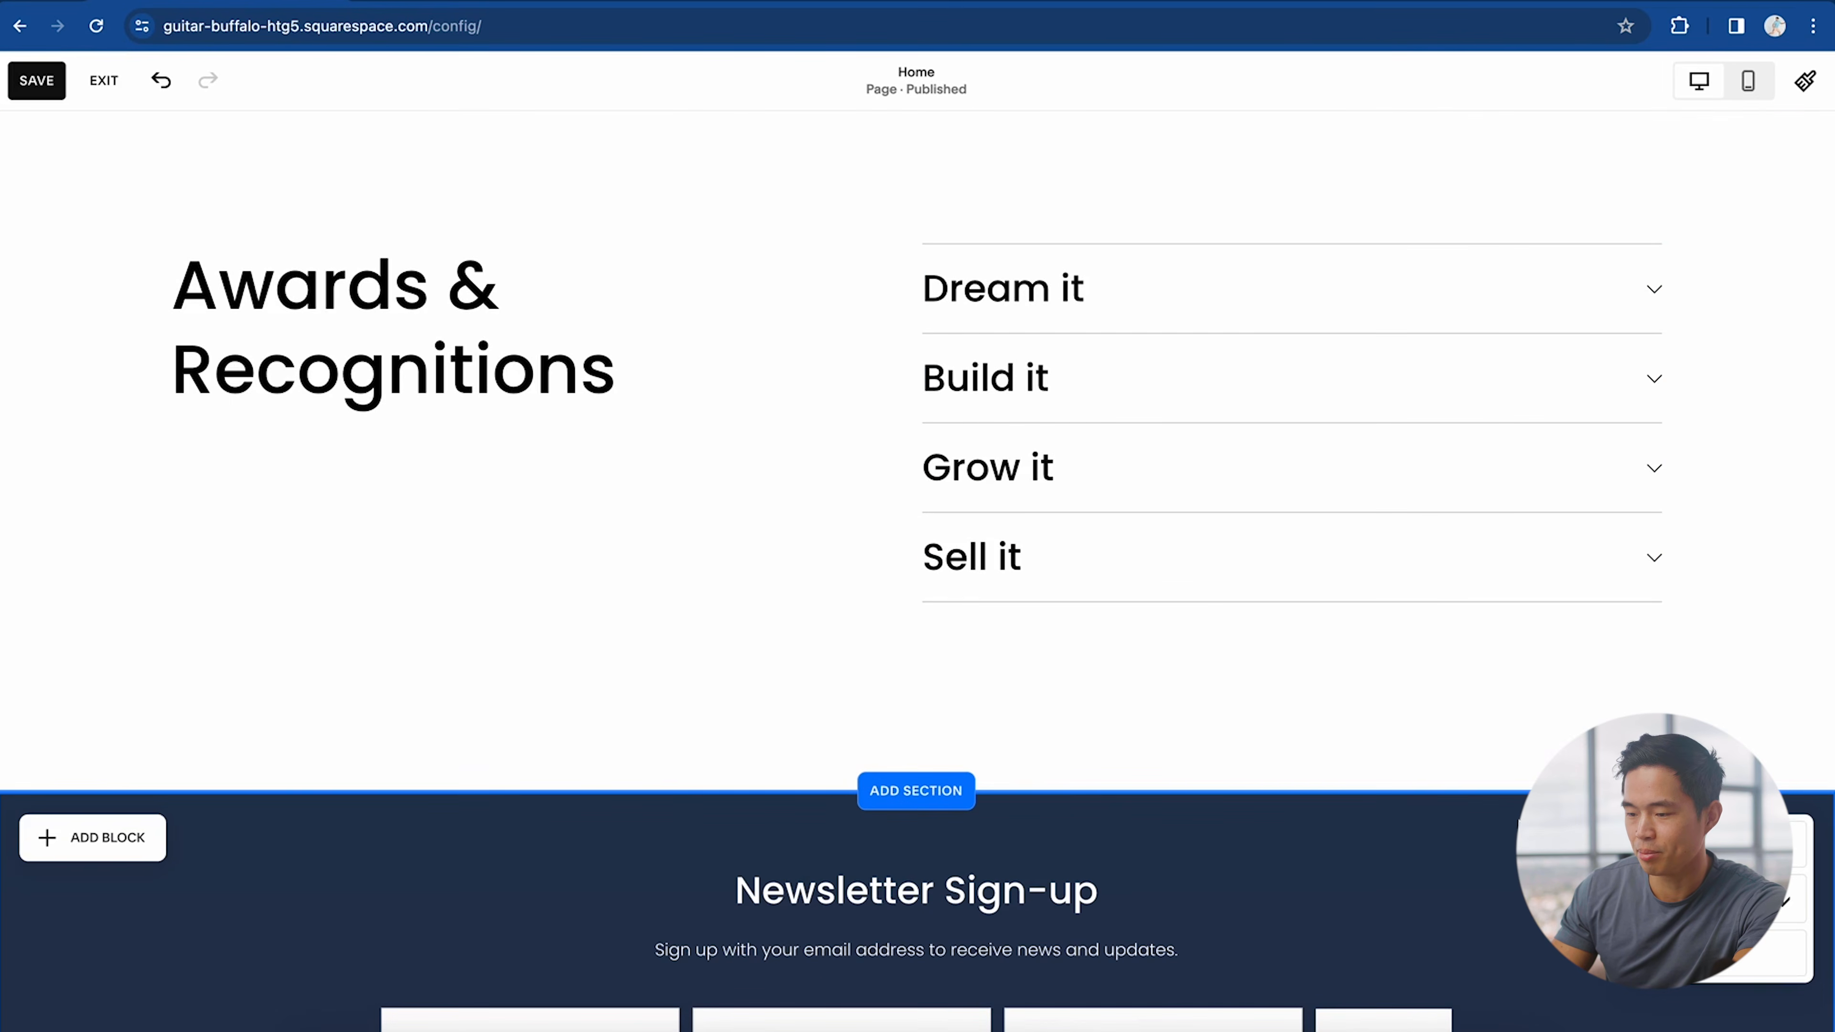
scroll(896, 827, up, 5)
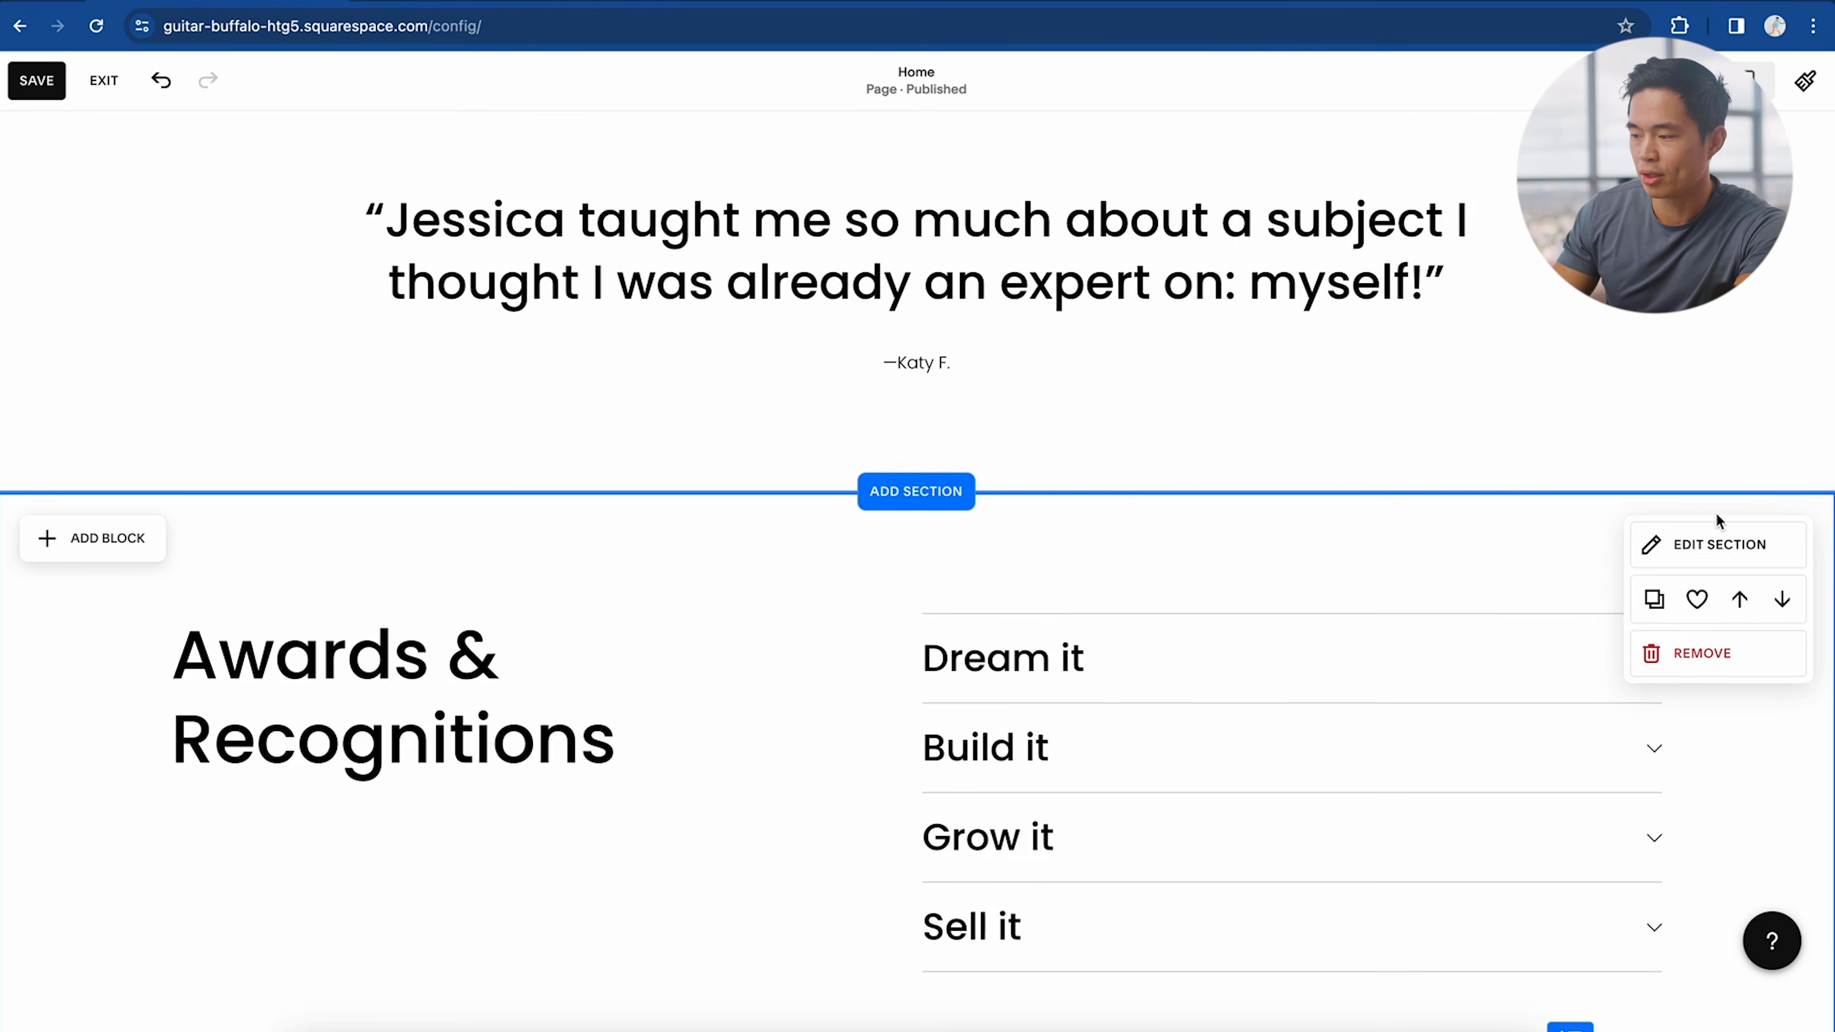
Step: Look through the awards section's background, video and colour theme settings
click(1737, 552)
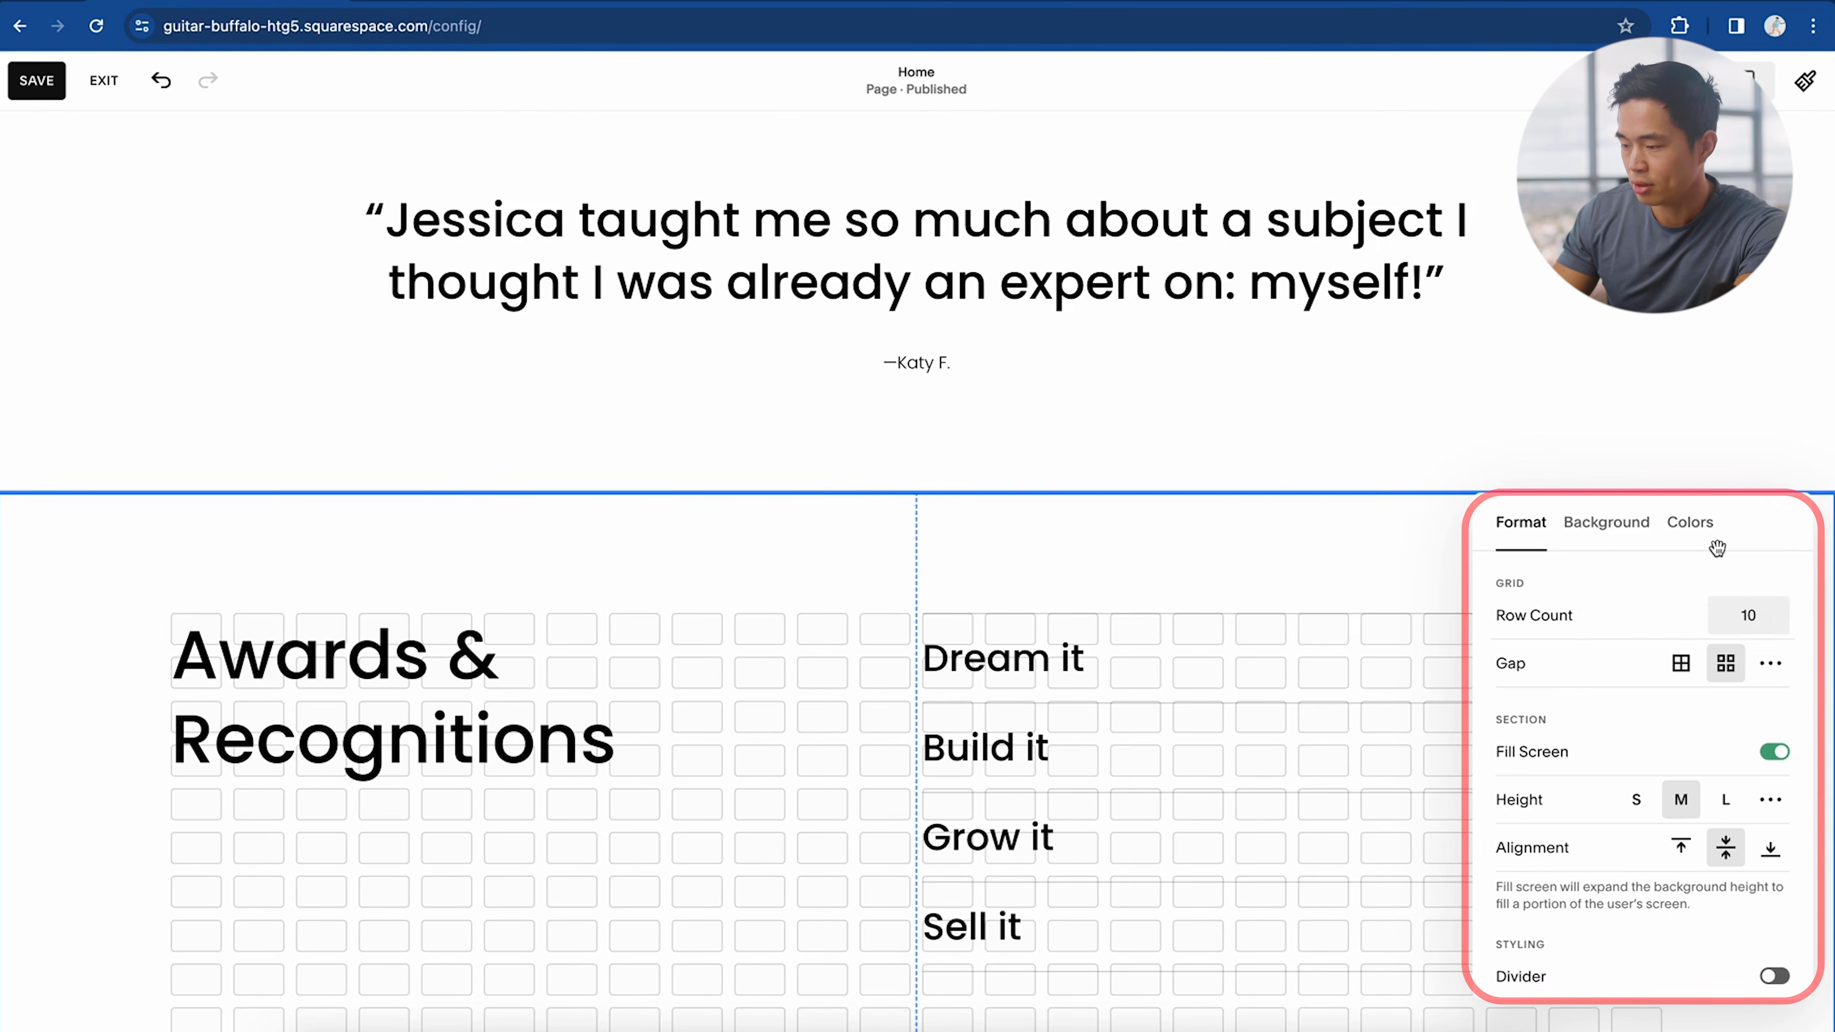
click(1598, 529)
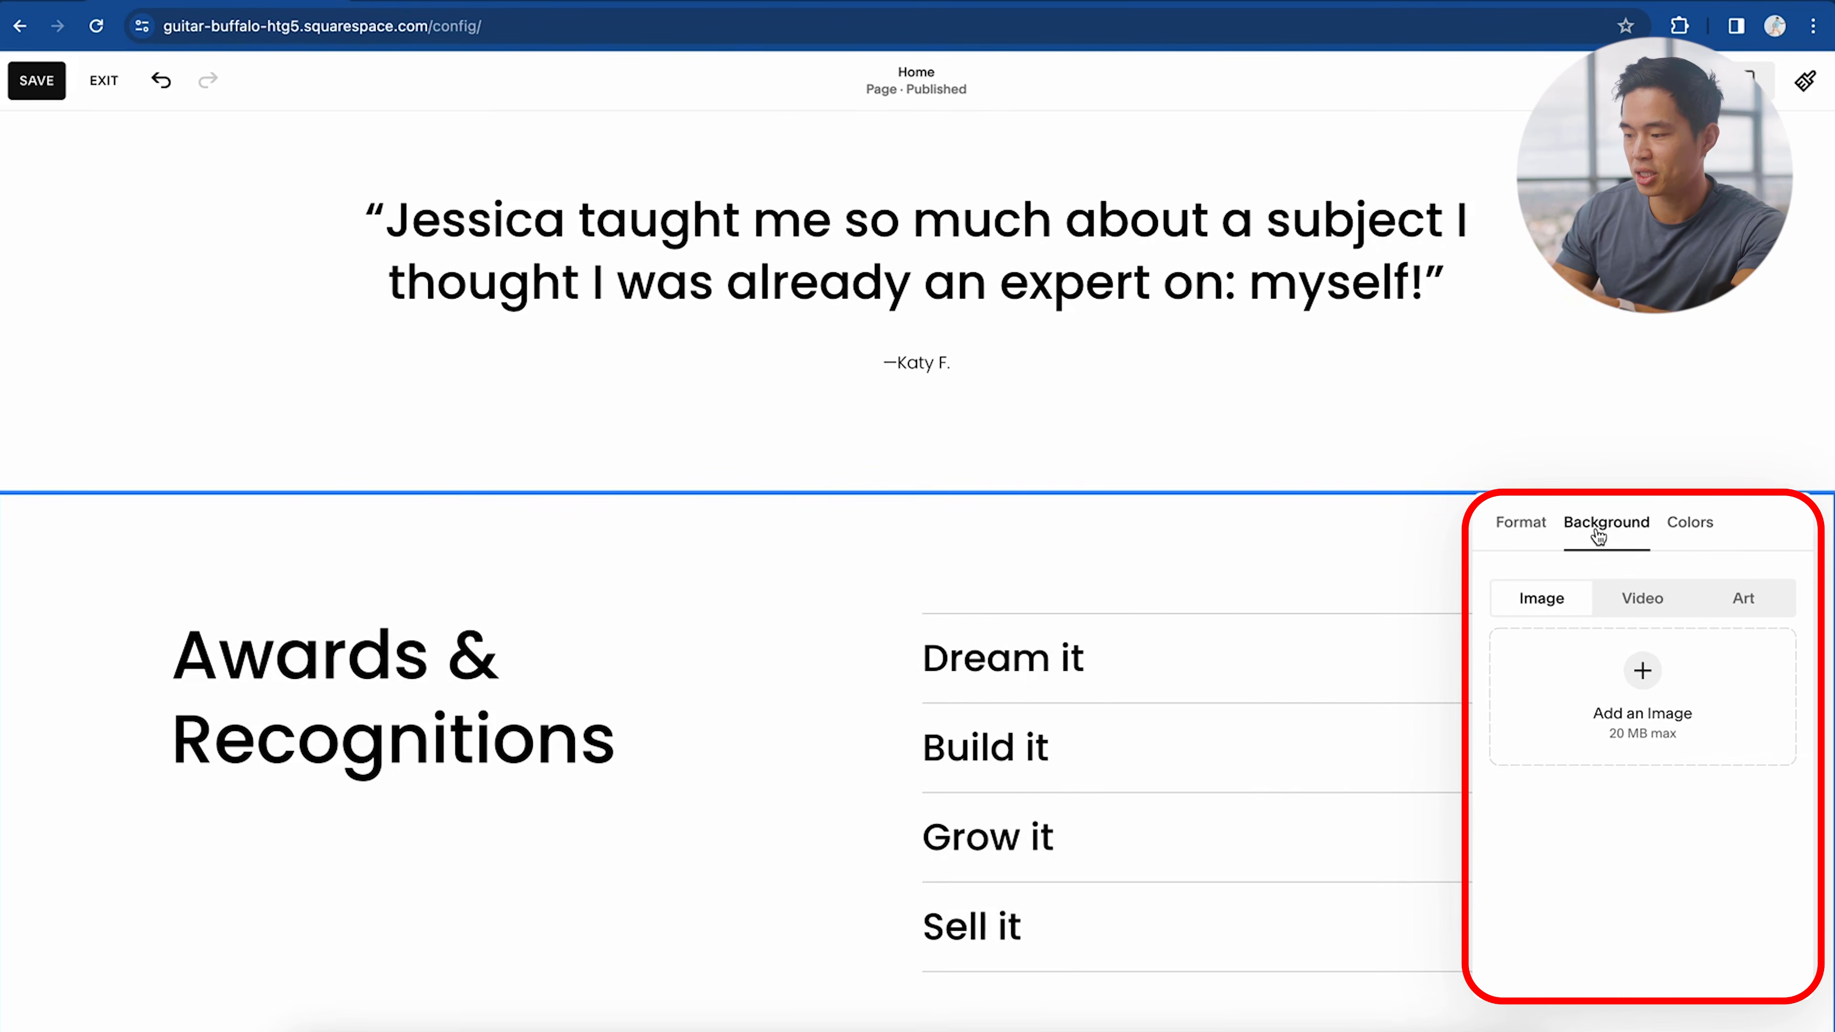
click(1654, 619)
click(1689, 523)
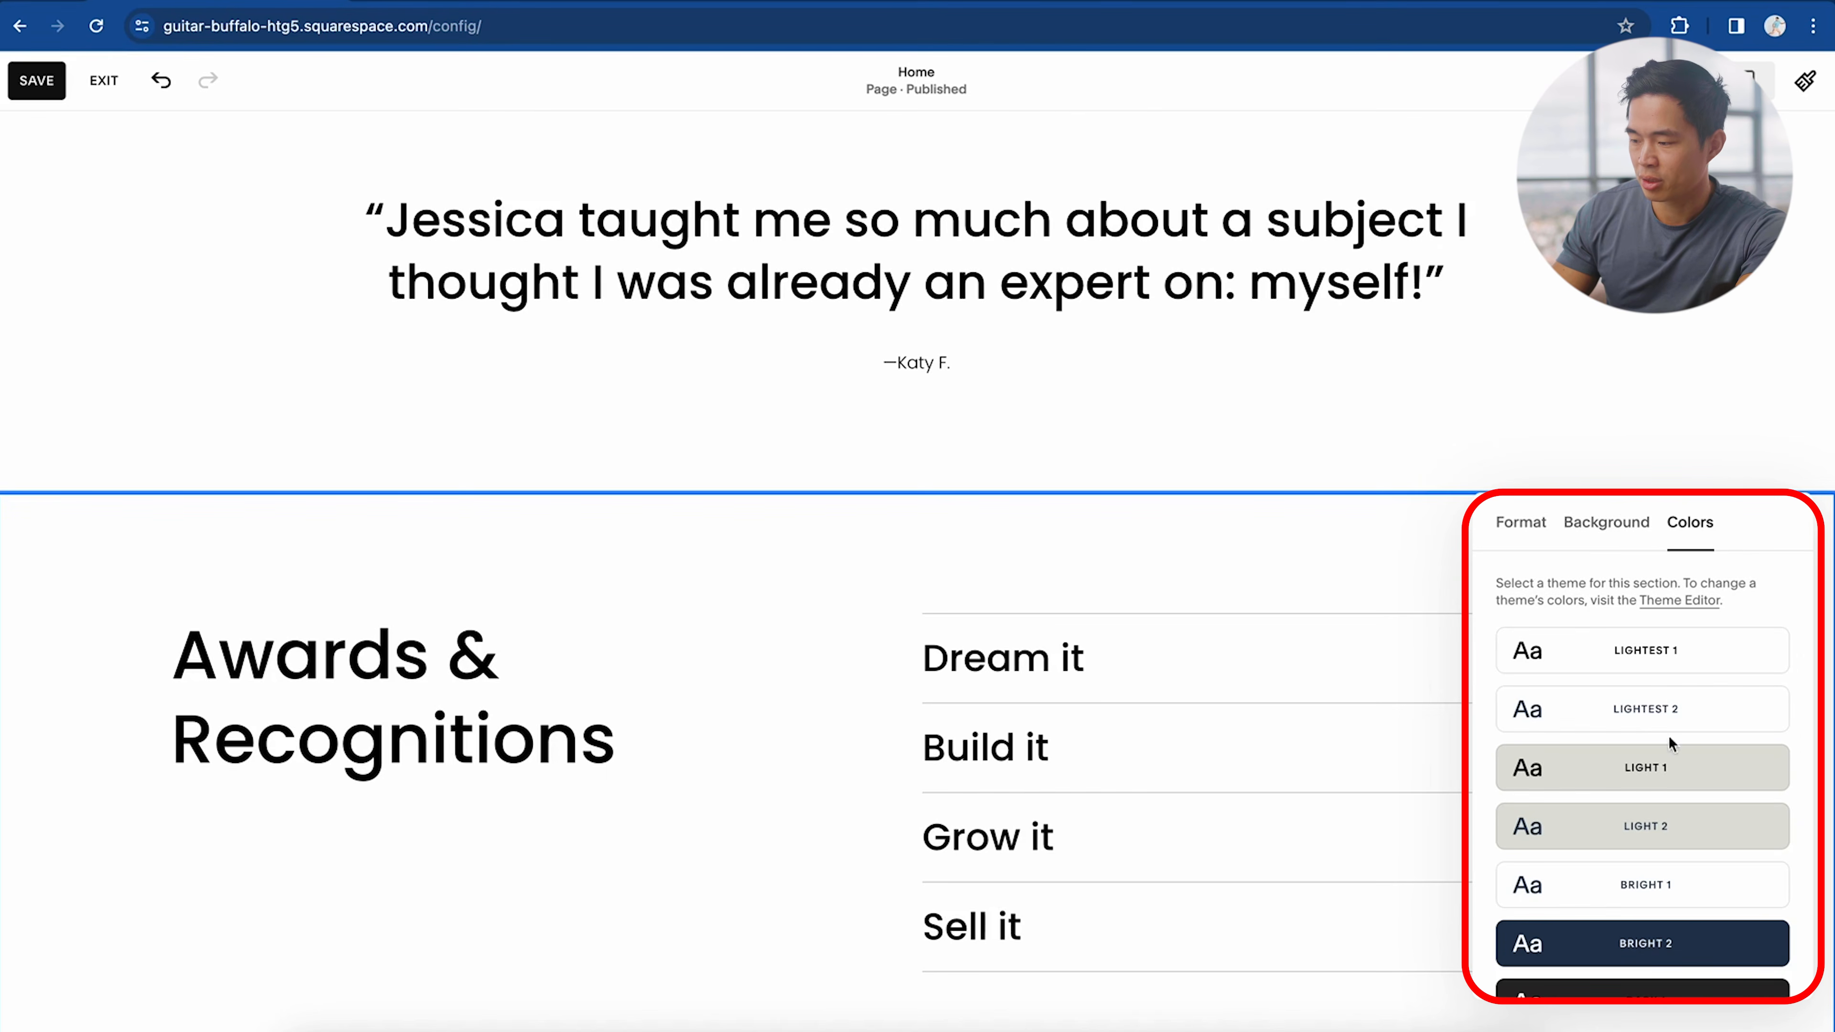
click(1538, 540)
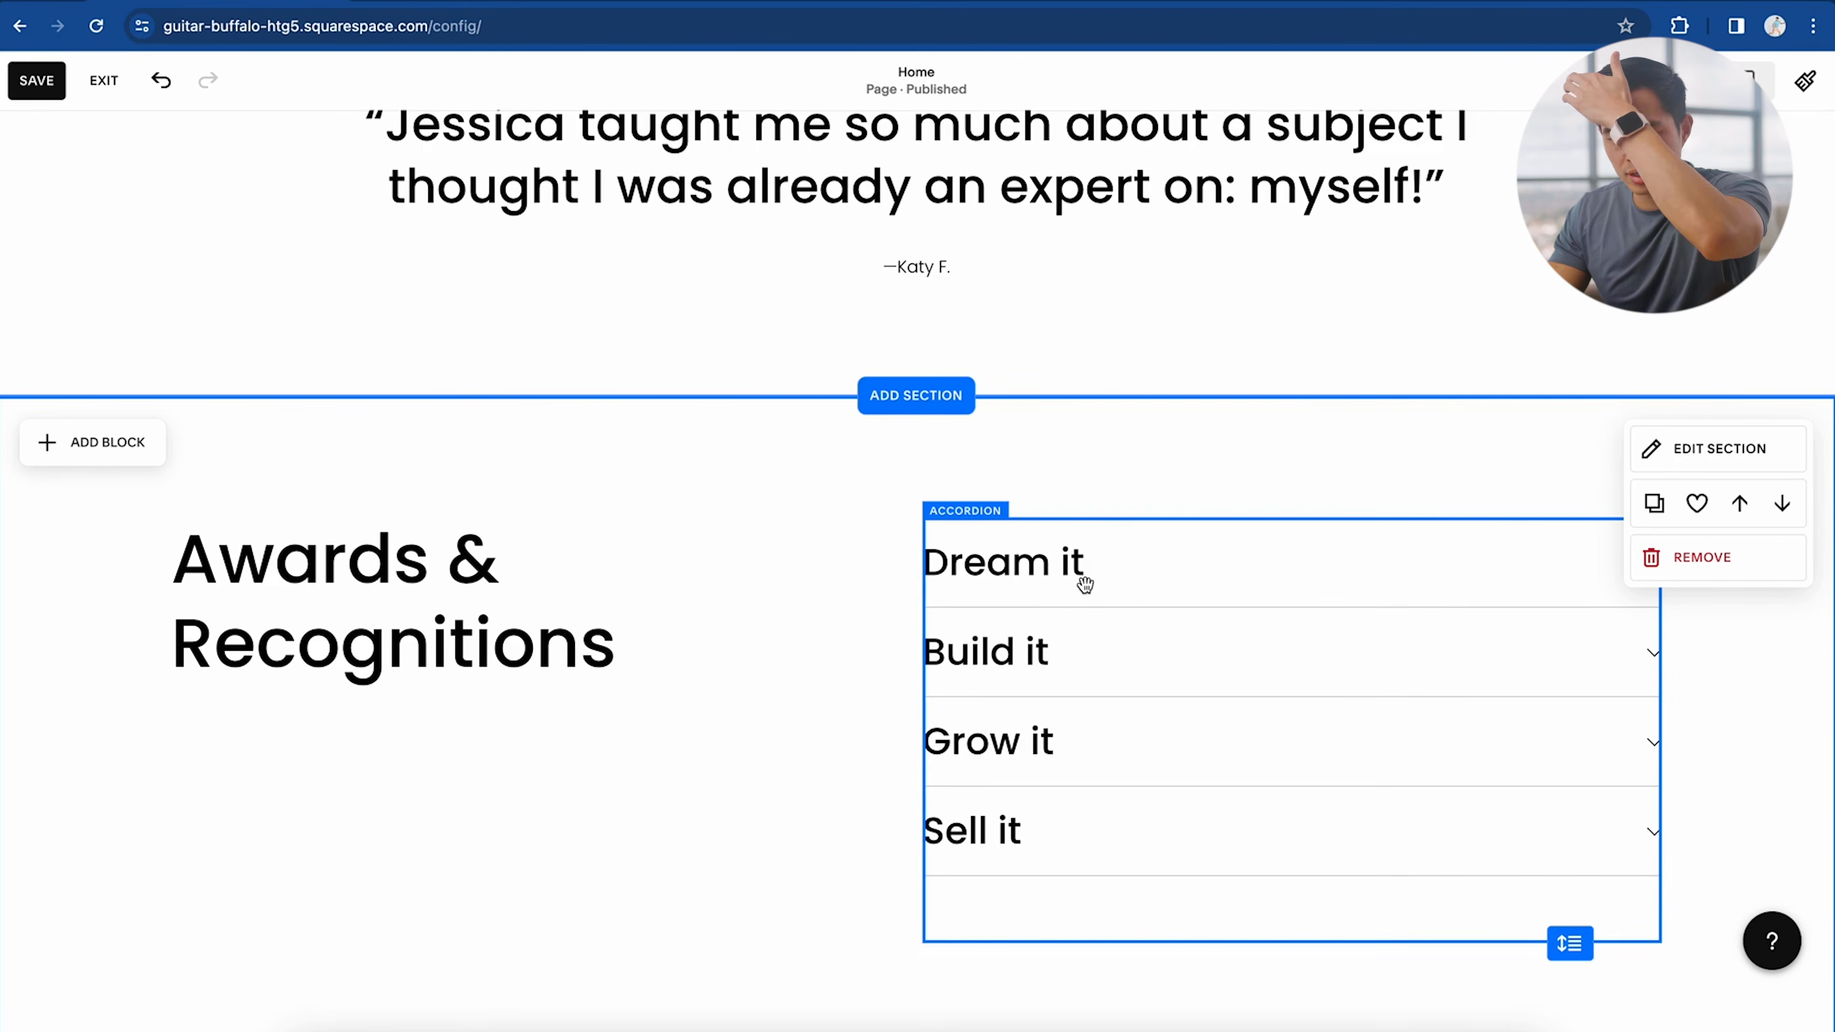
Step: Delete the Dream it accordion item and add a 'Test' line to Sell it's description
click(1174, 579)
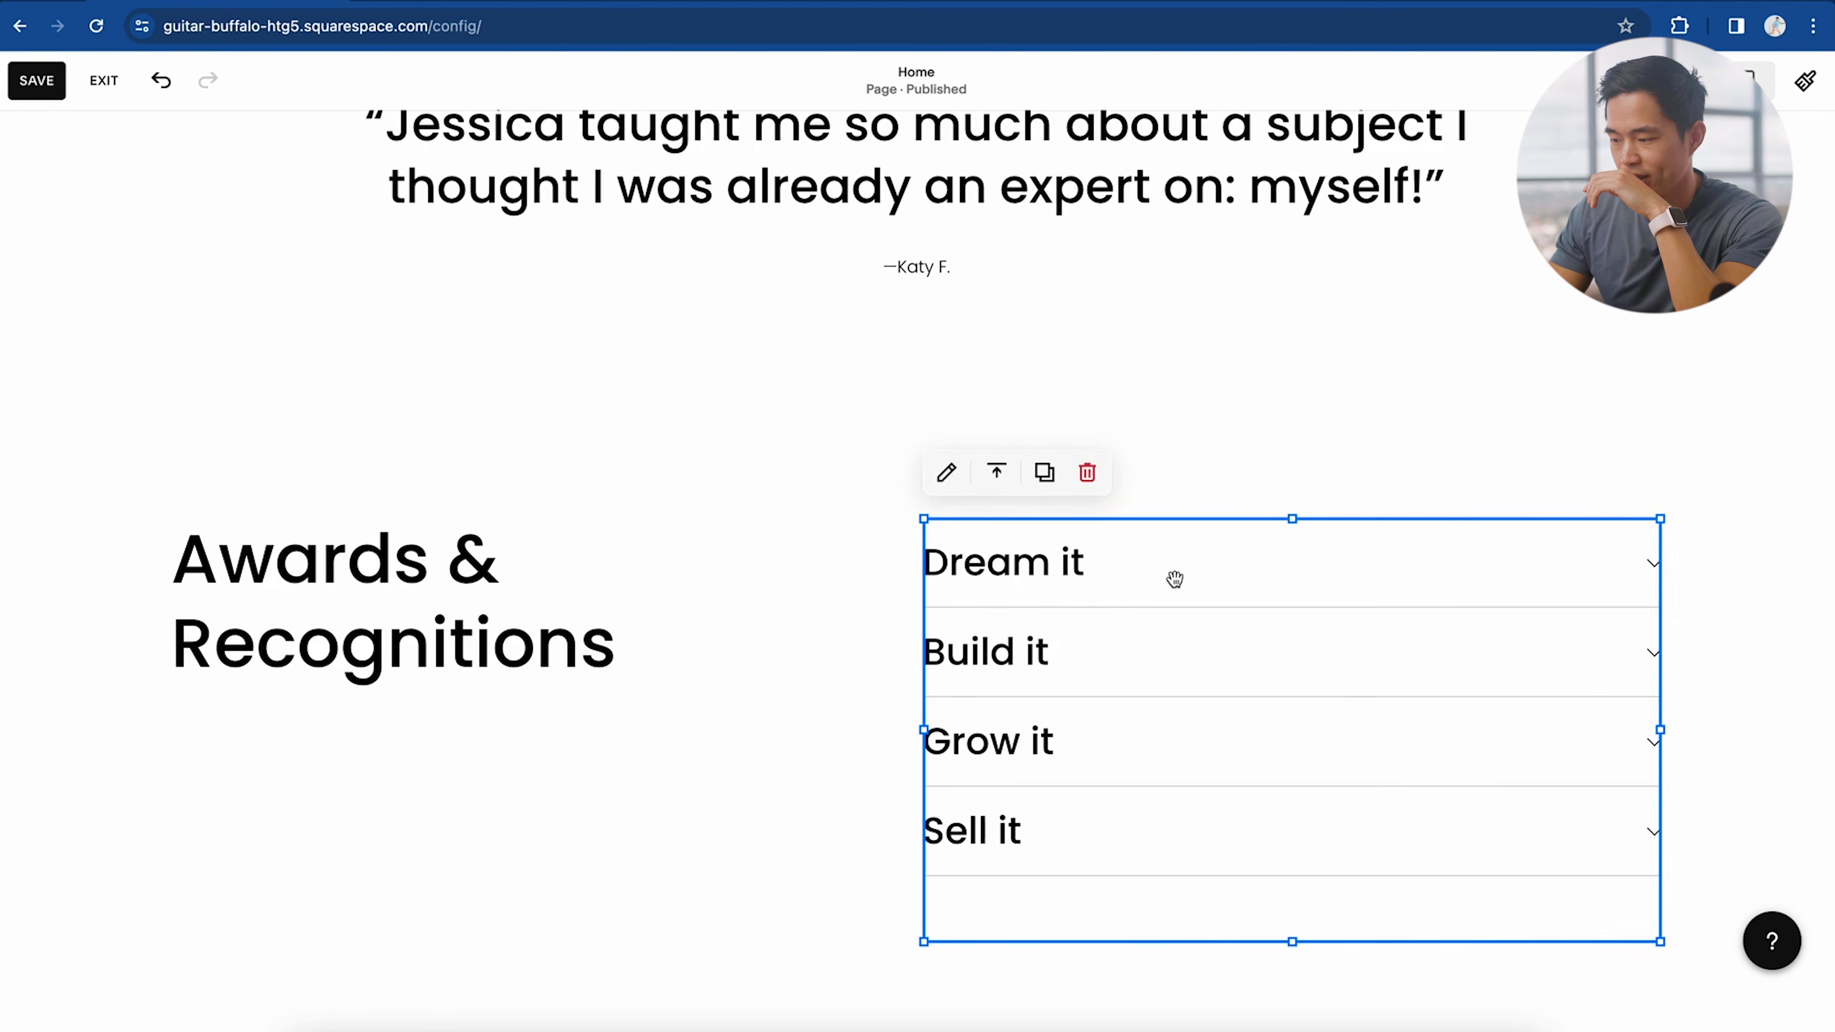
click(946, 473)
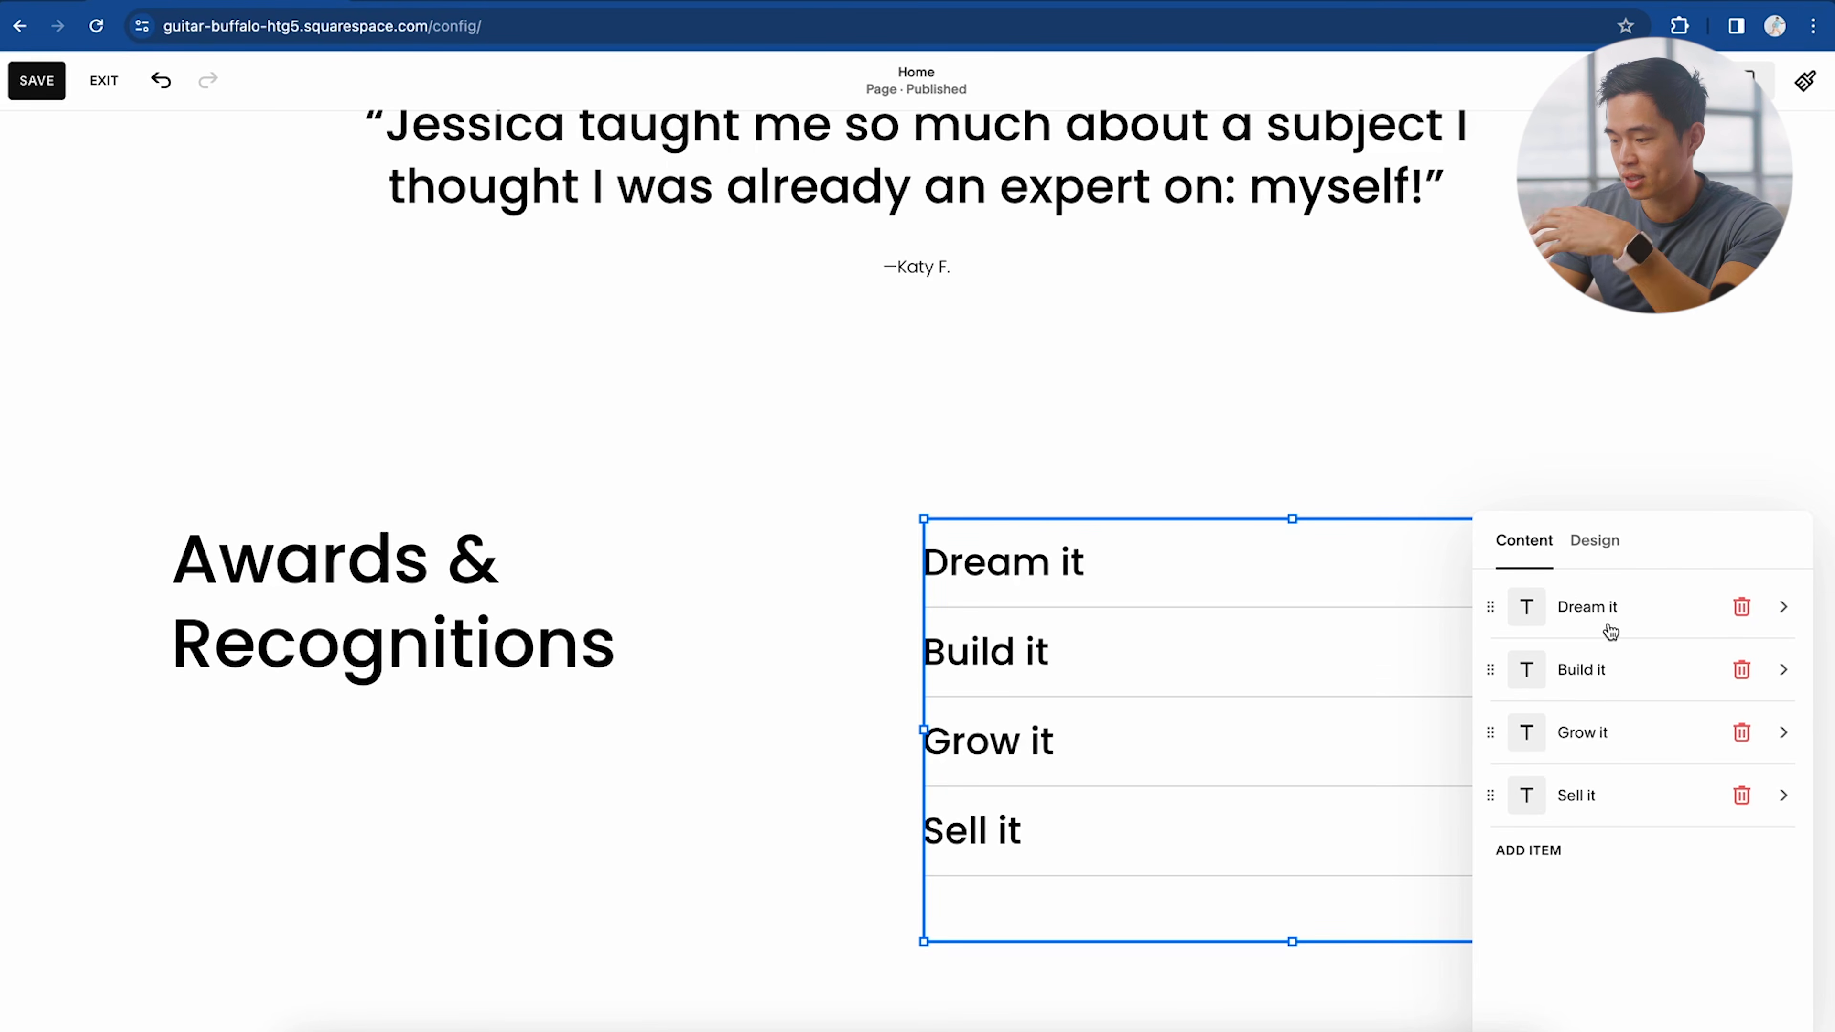
drag(1494, 606, 1493, 669)
click(1742, 670)
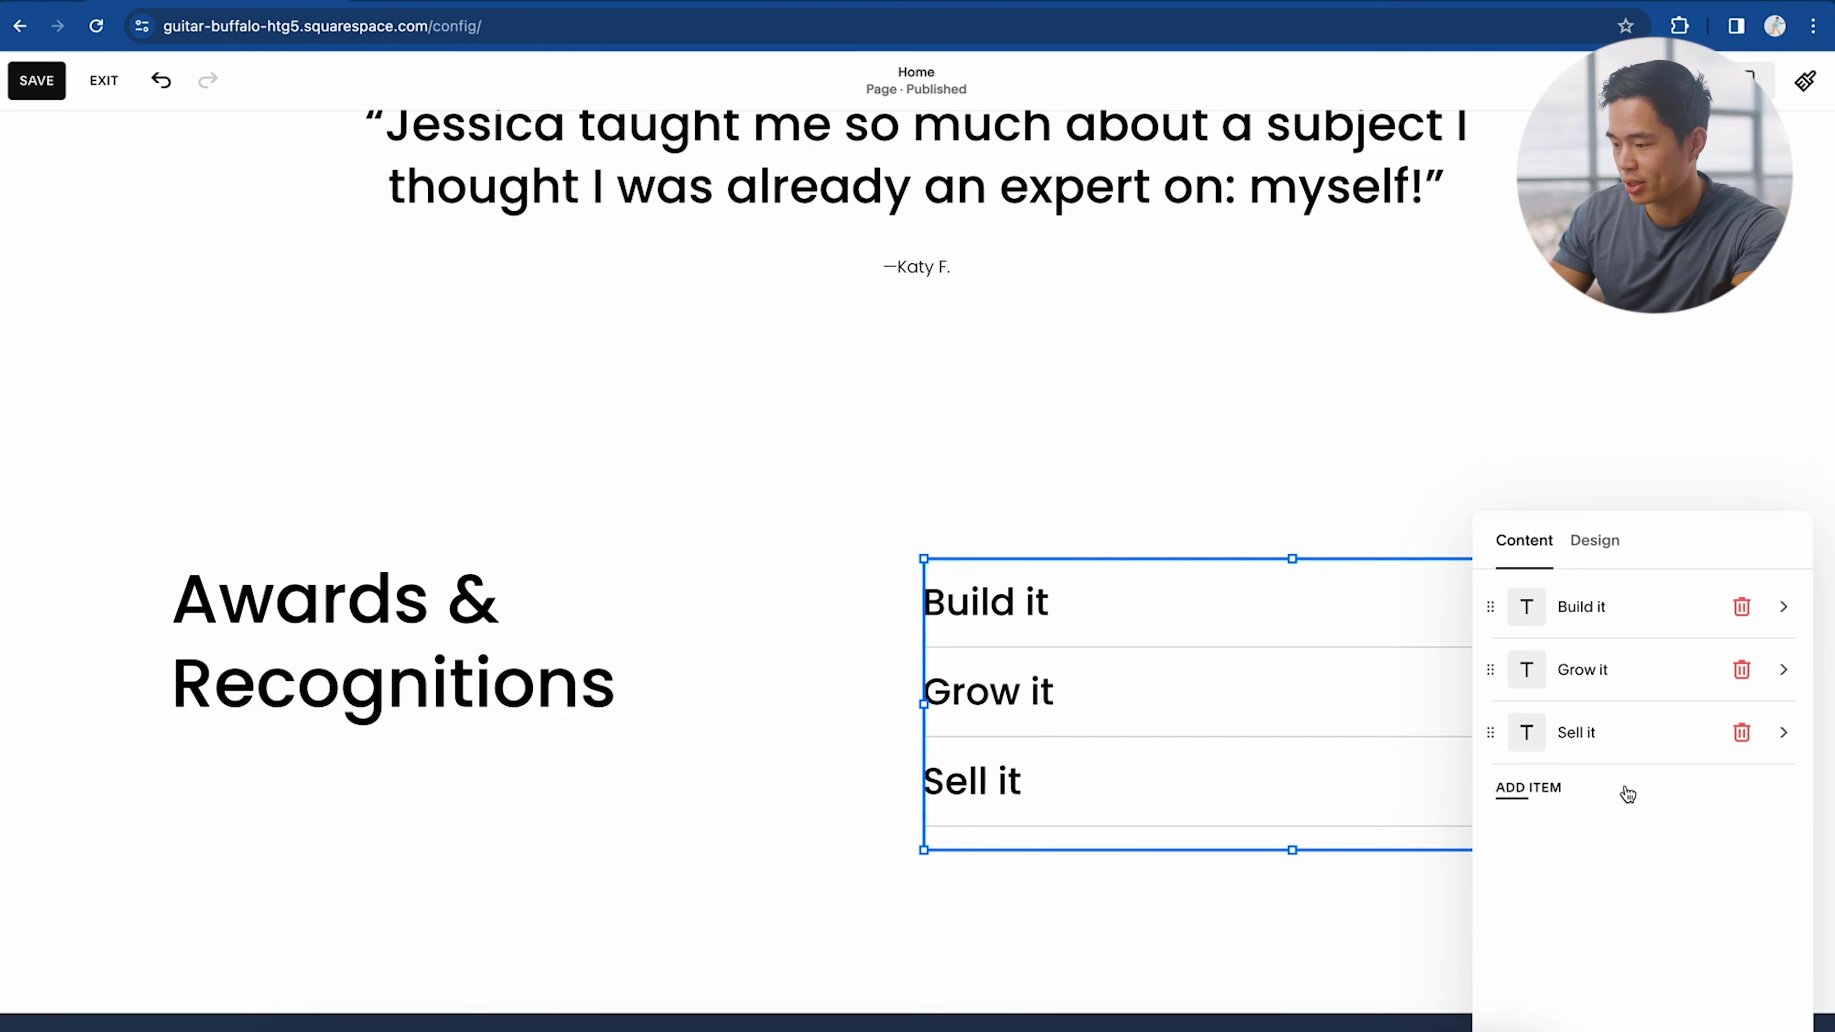
click(1724, 737)
click(1661, 719)
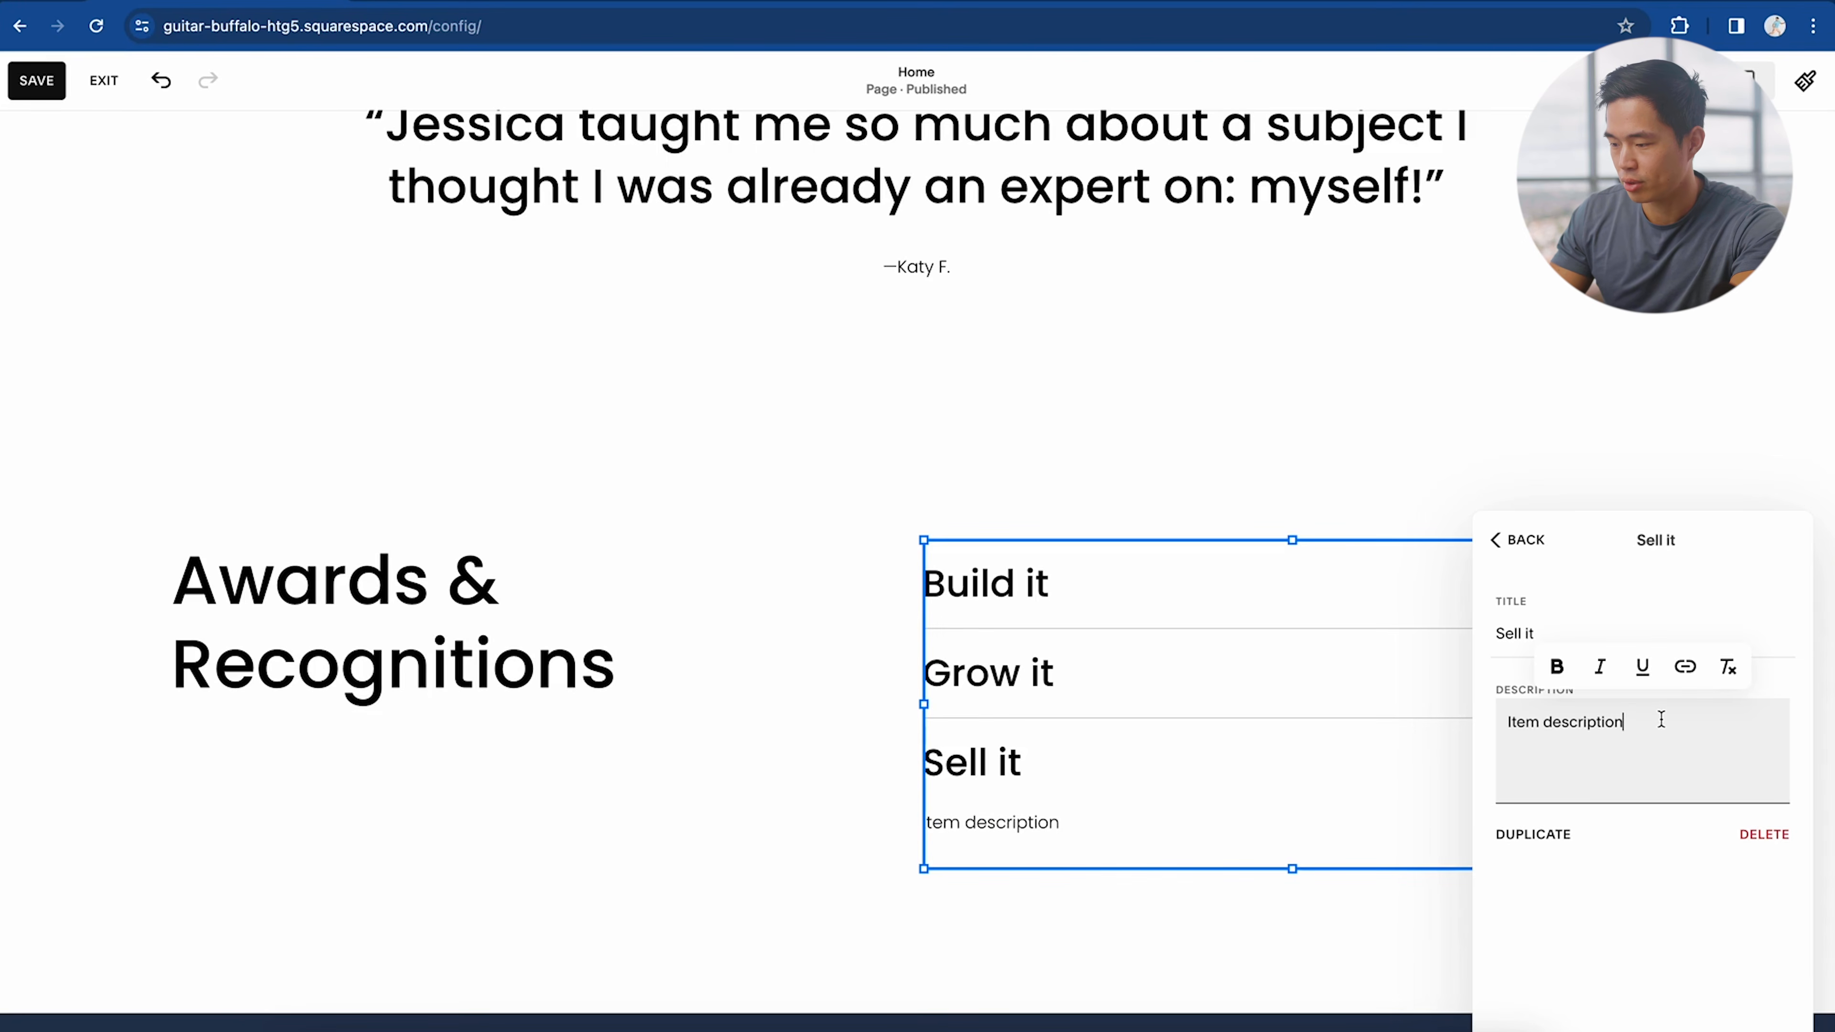
key(Return)
text(Test)
click(1653, 874)
Step: Make the Awards & Recognitions heading italic and leave it non-bold
click(467, 620)
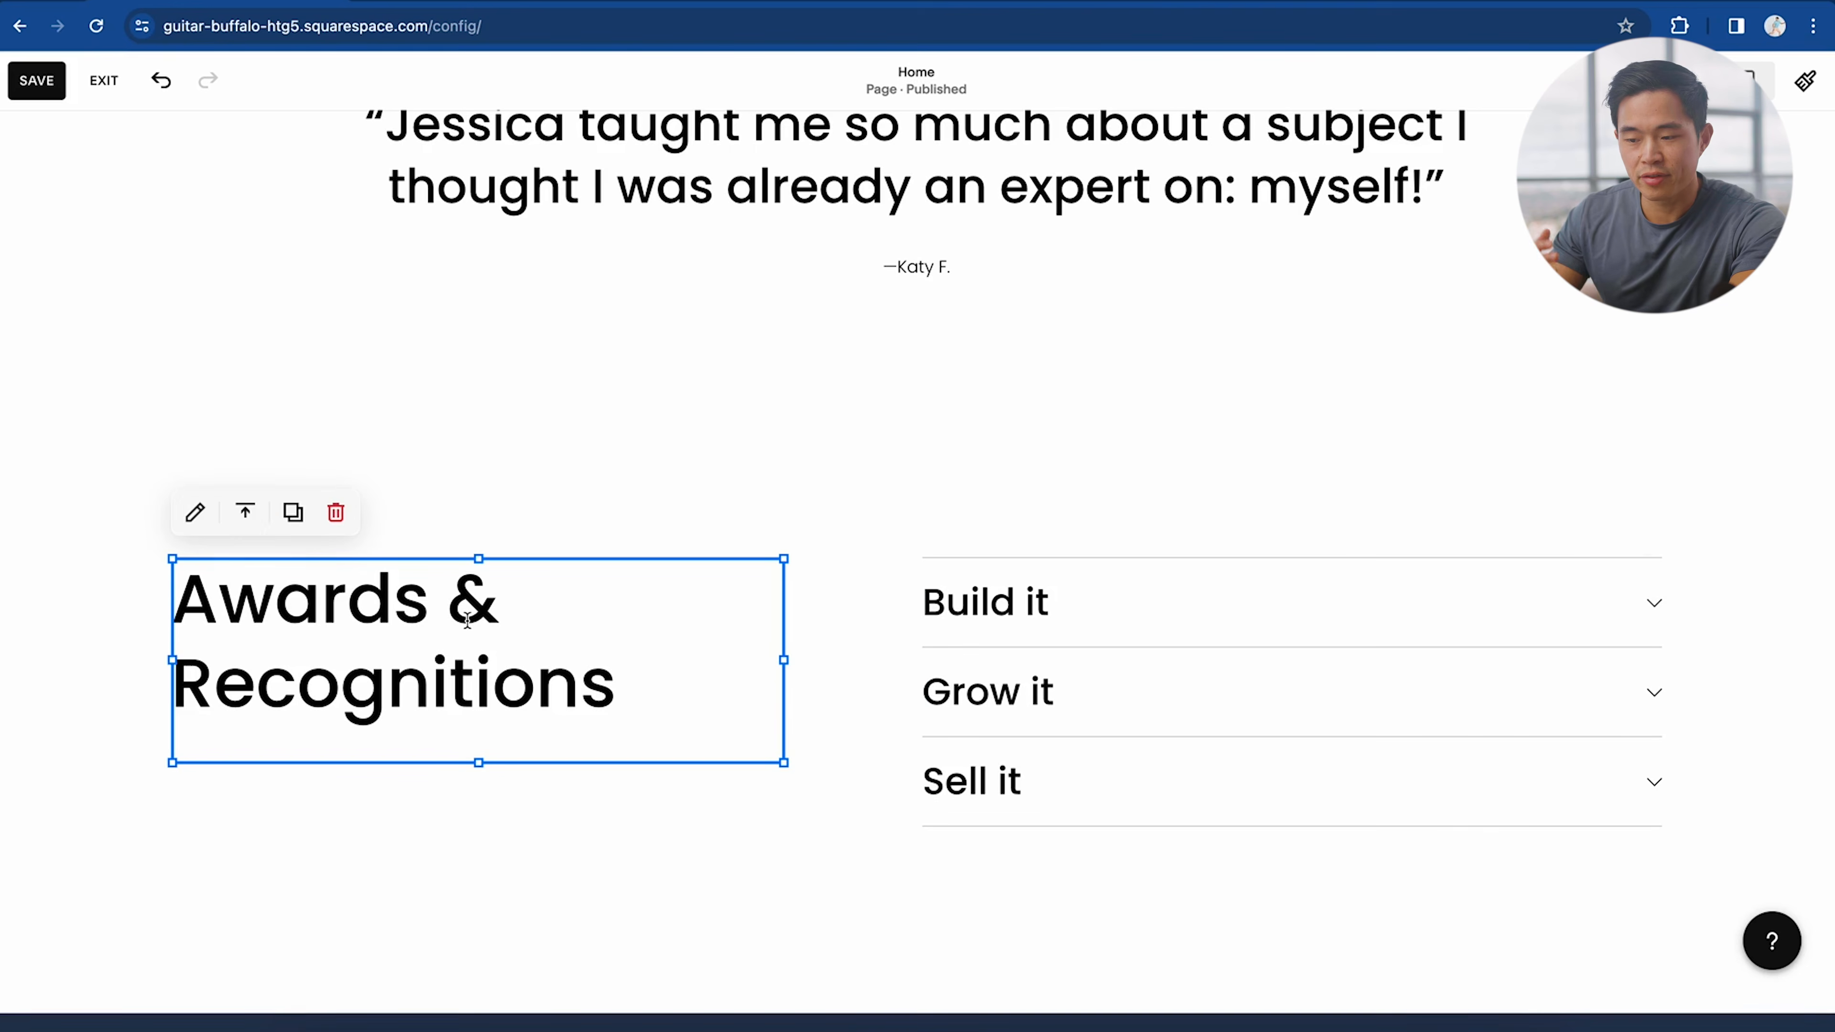
click(617, 689)
drag(655, 688, 37, 574)
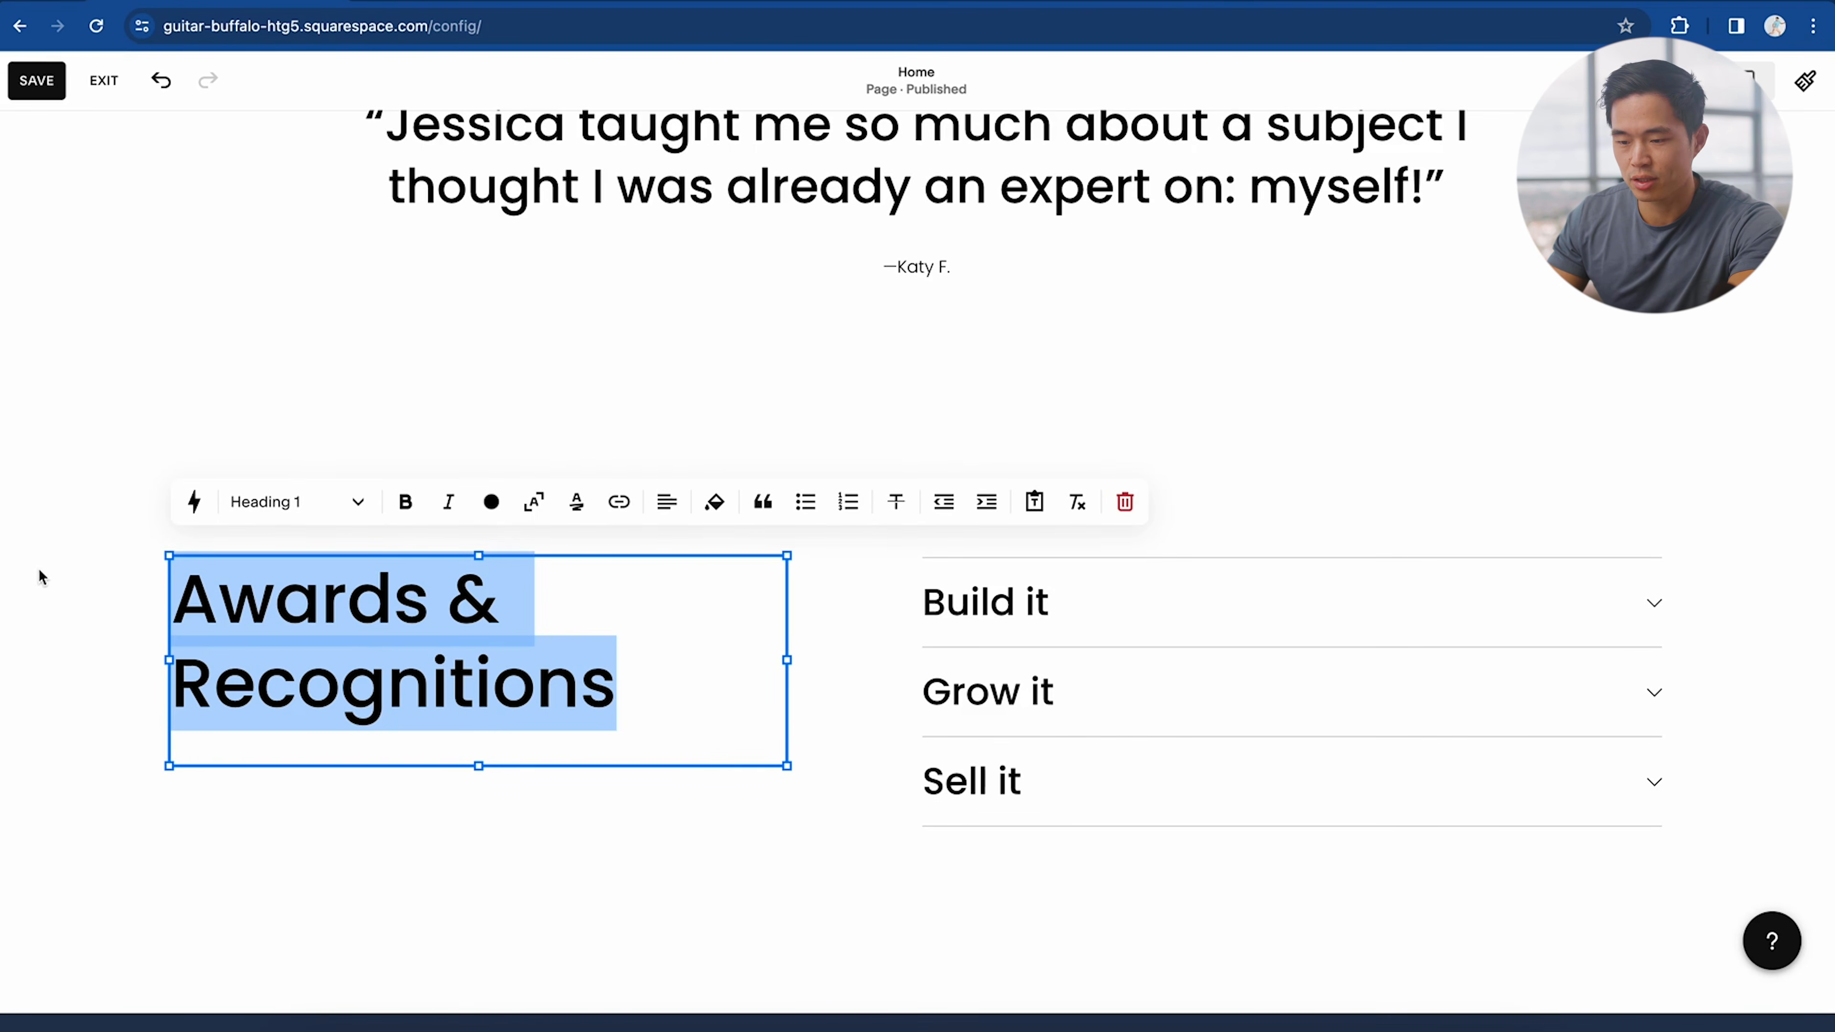
click(358, 502)
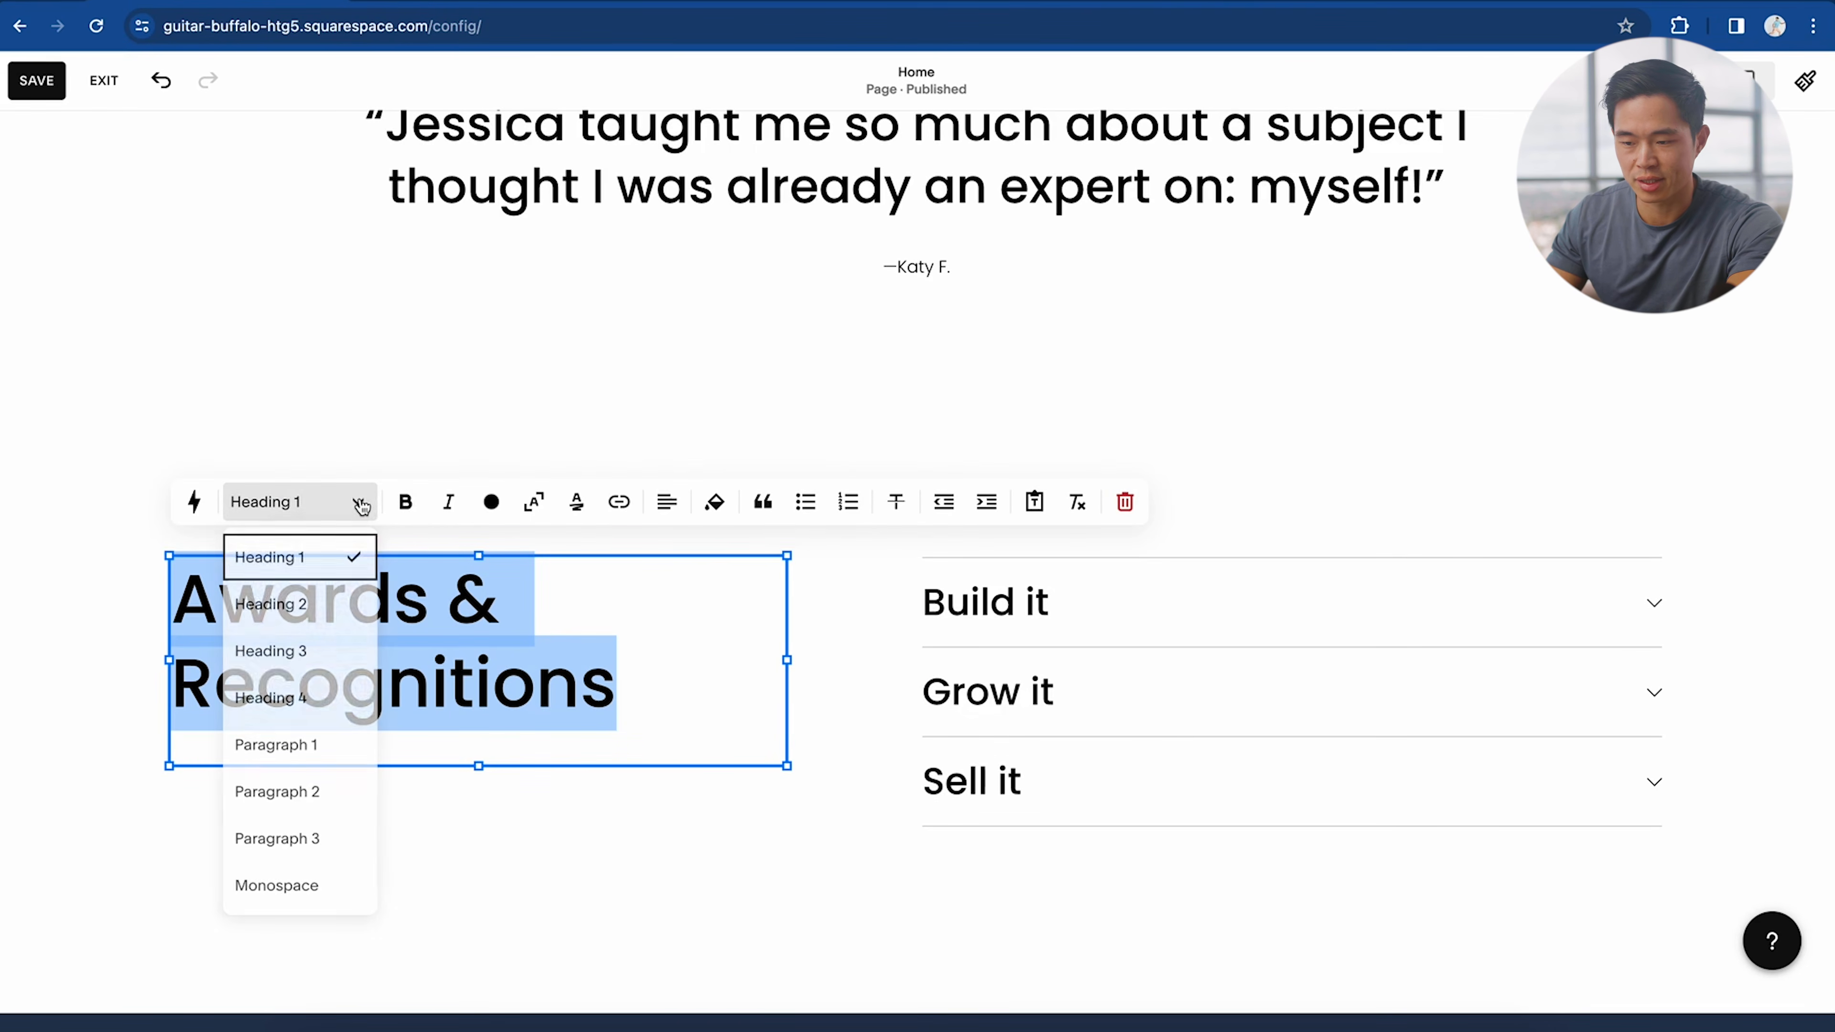
click(403, 502)
click(404, 503)
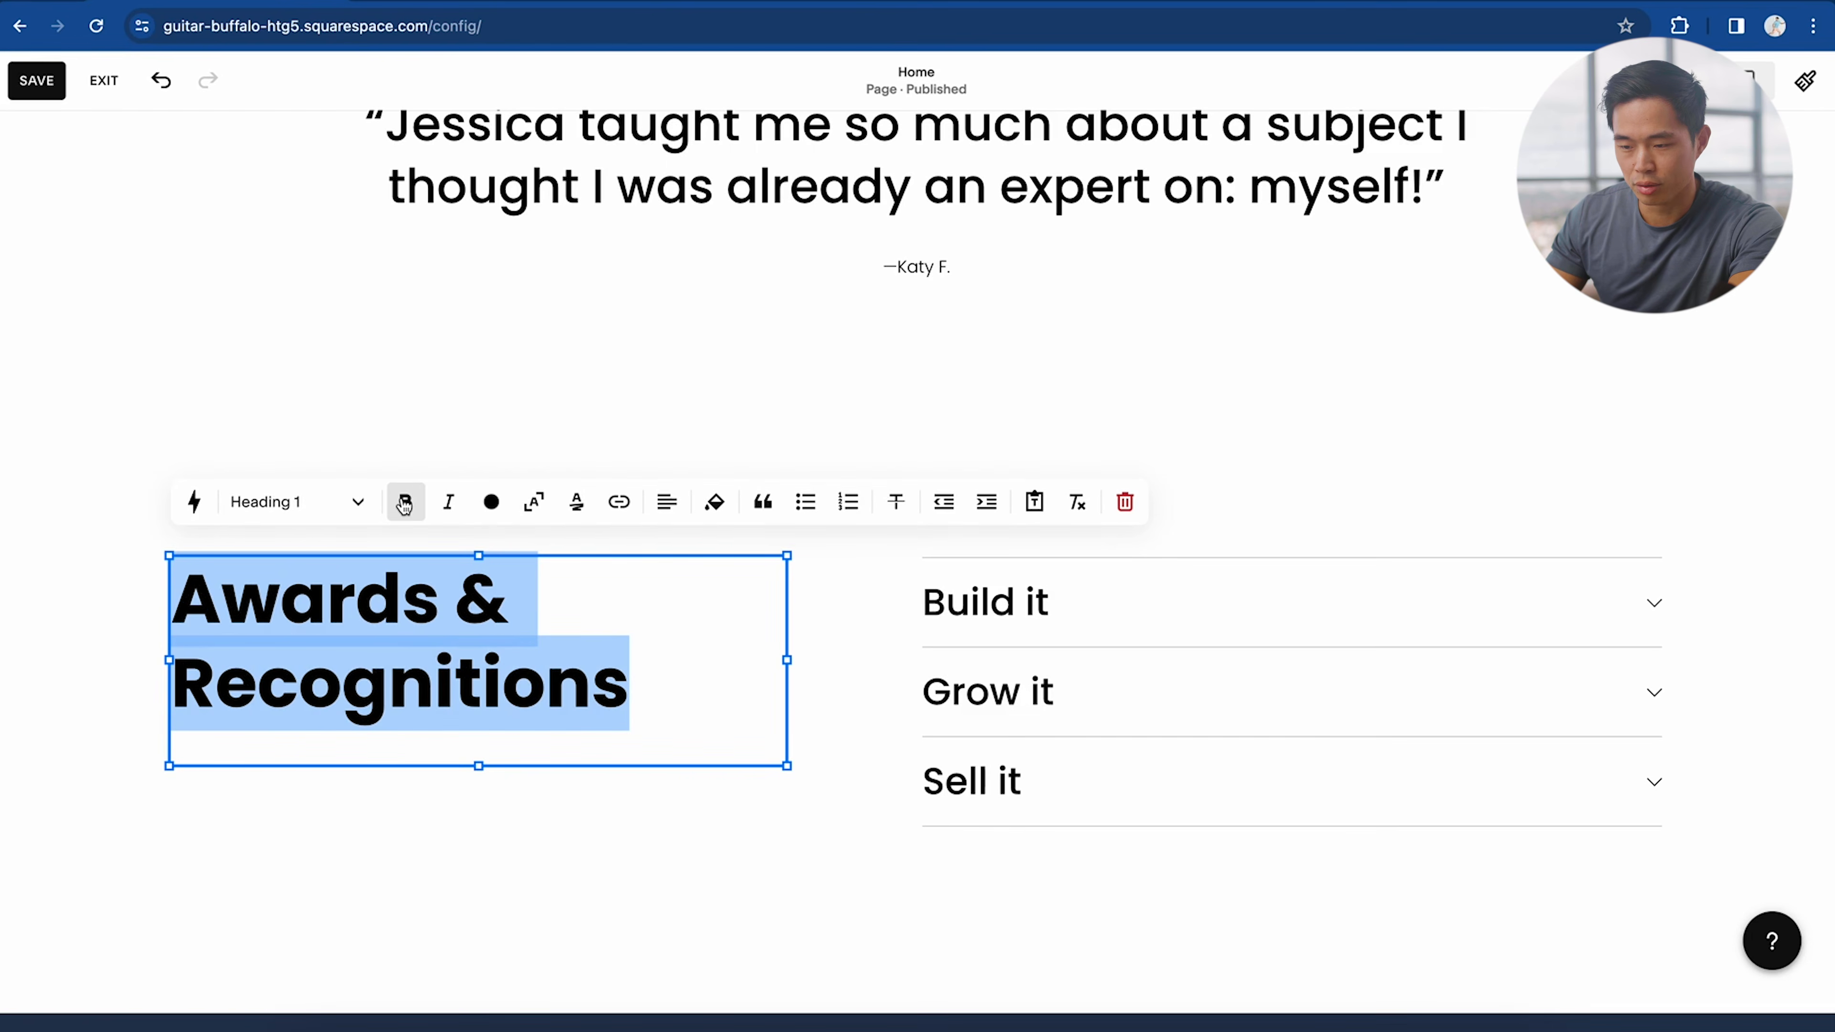
click(404, 504)
click(492, 503)
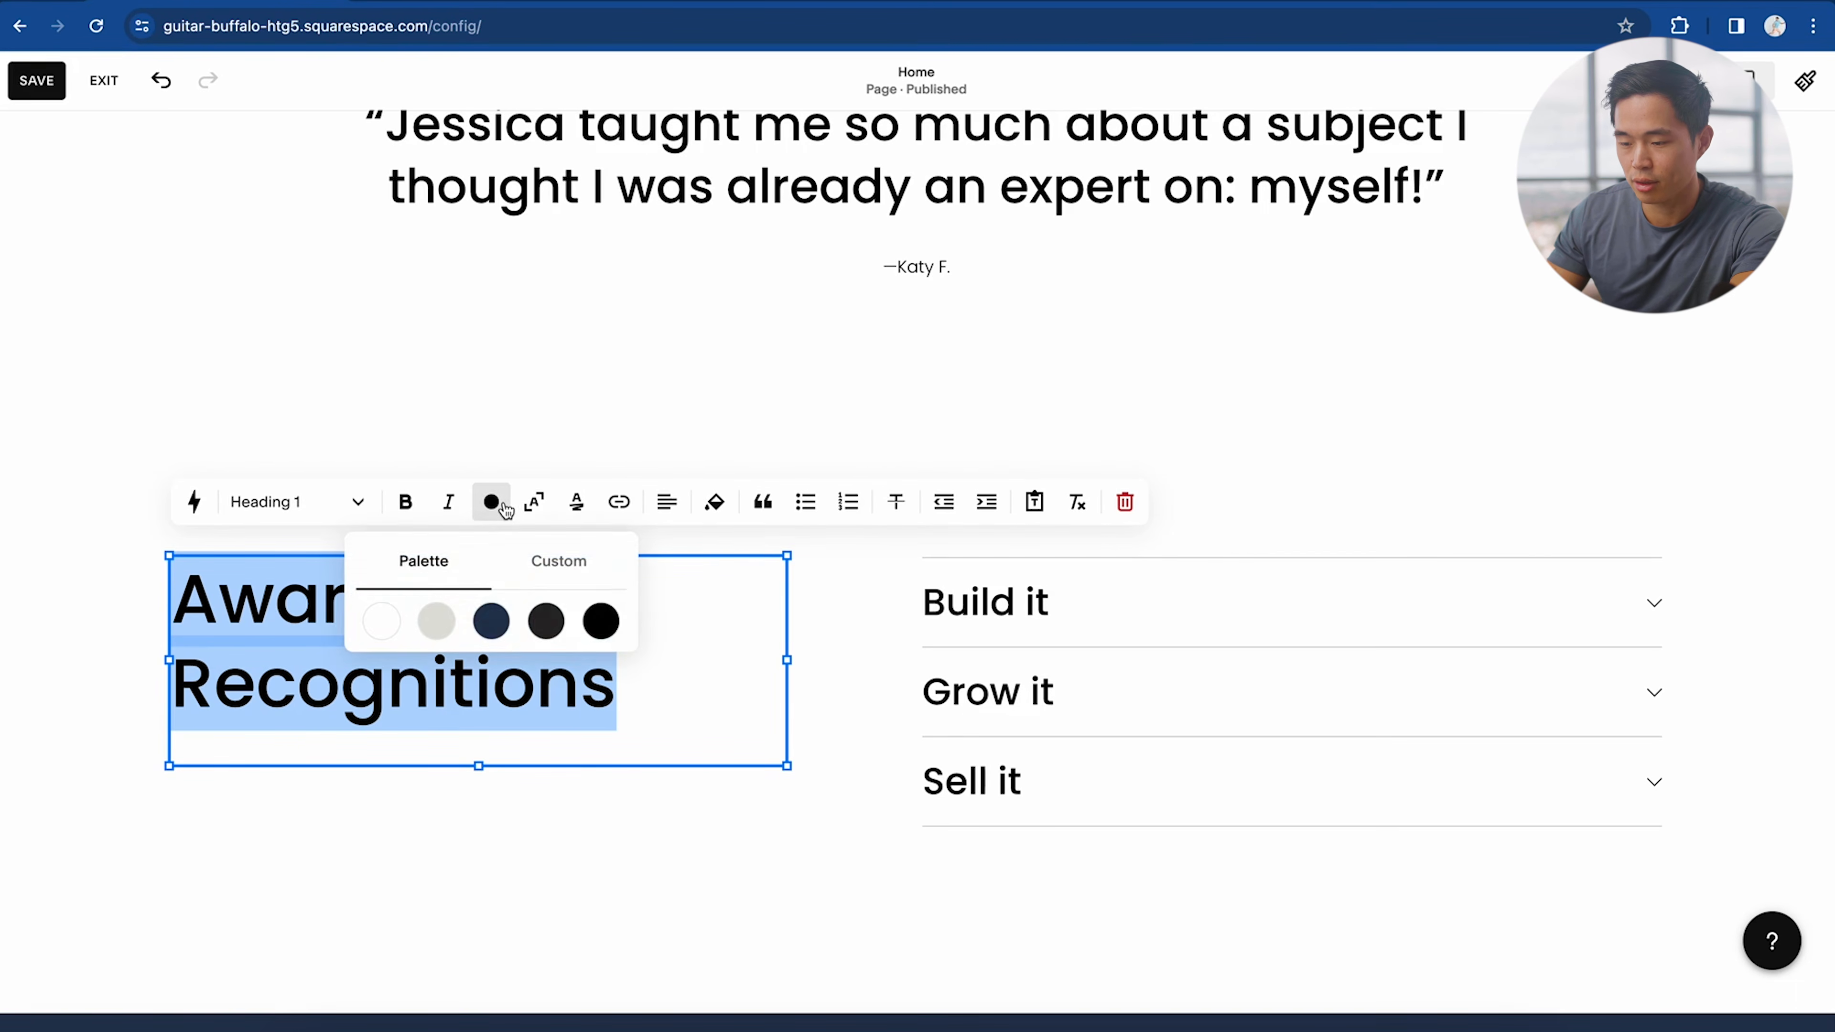
click(492, 506)
click(448, 501)
scroll(831, 582, up, 15)
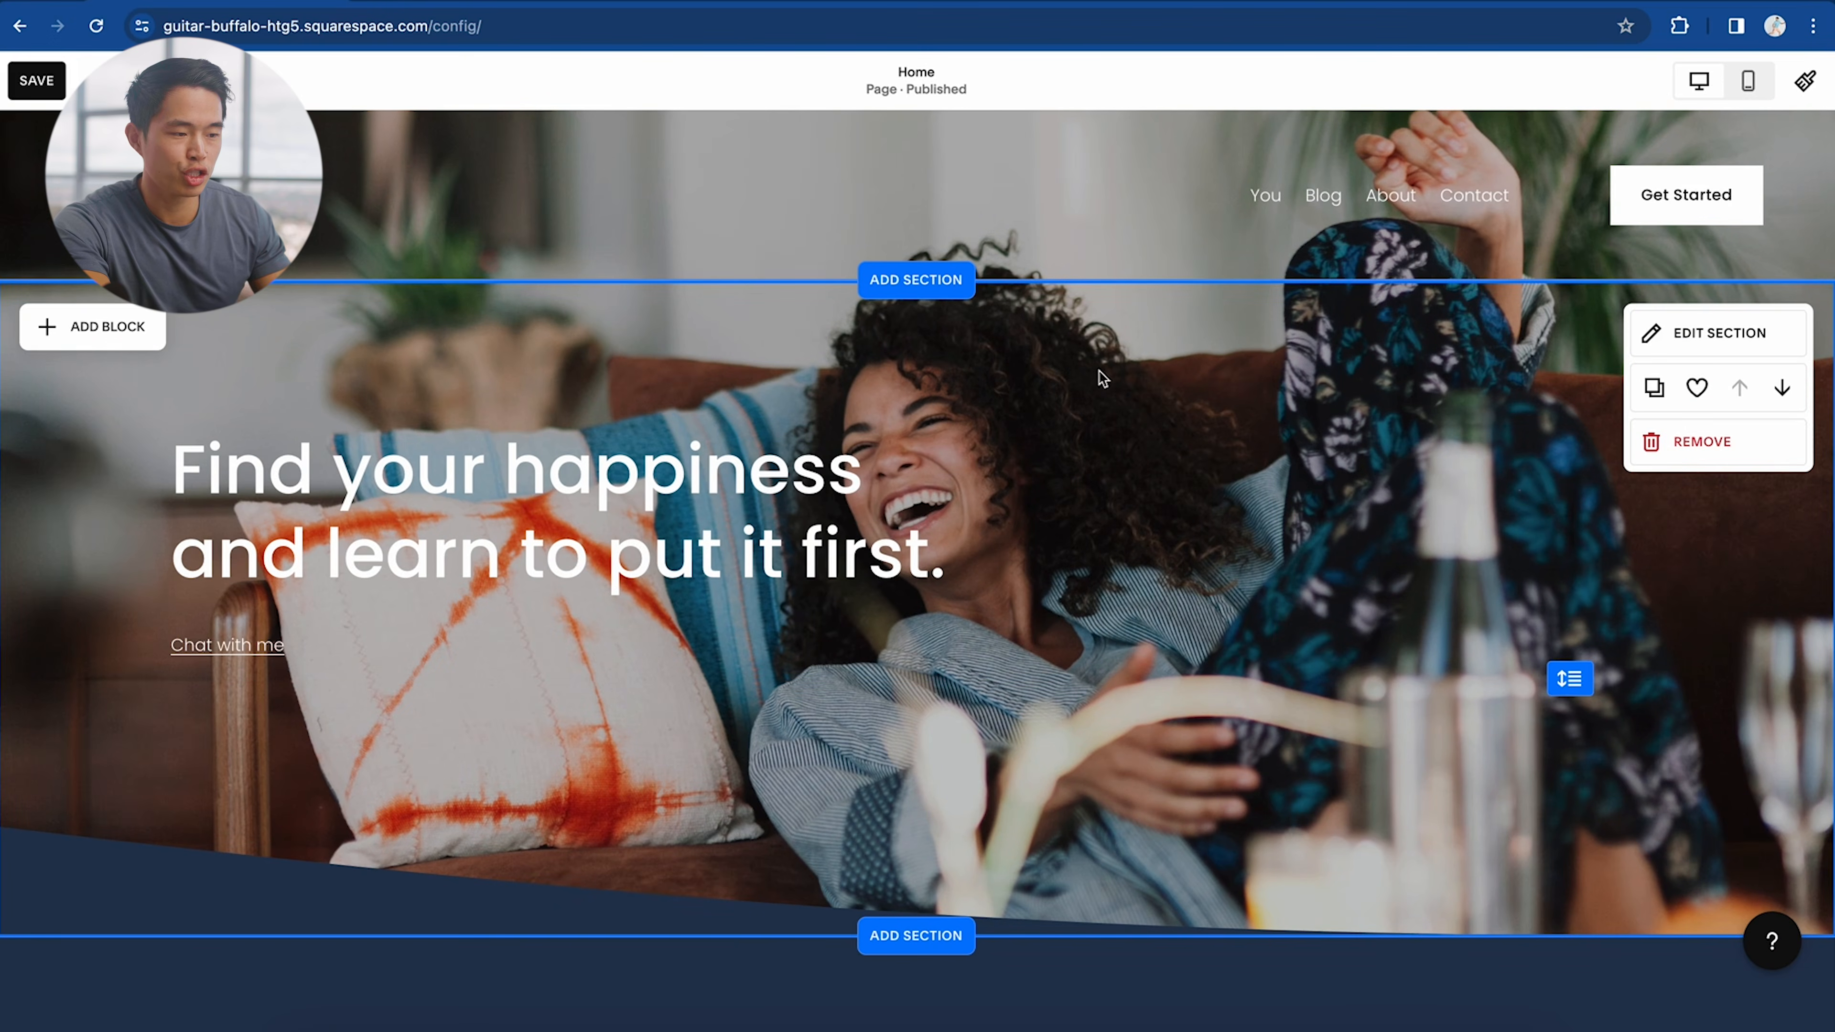
Step: Reposition the hero text and heading blocks on the grid and make the hero section taller
click(1712, 333)
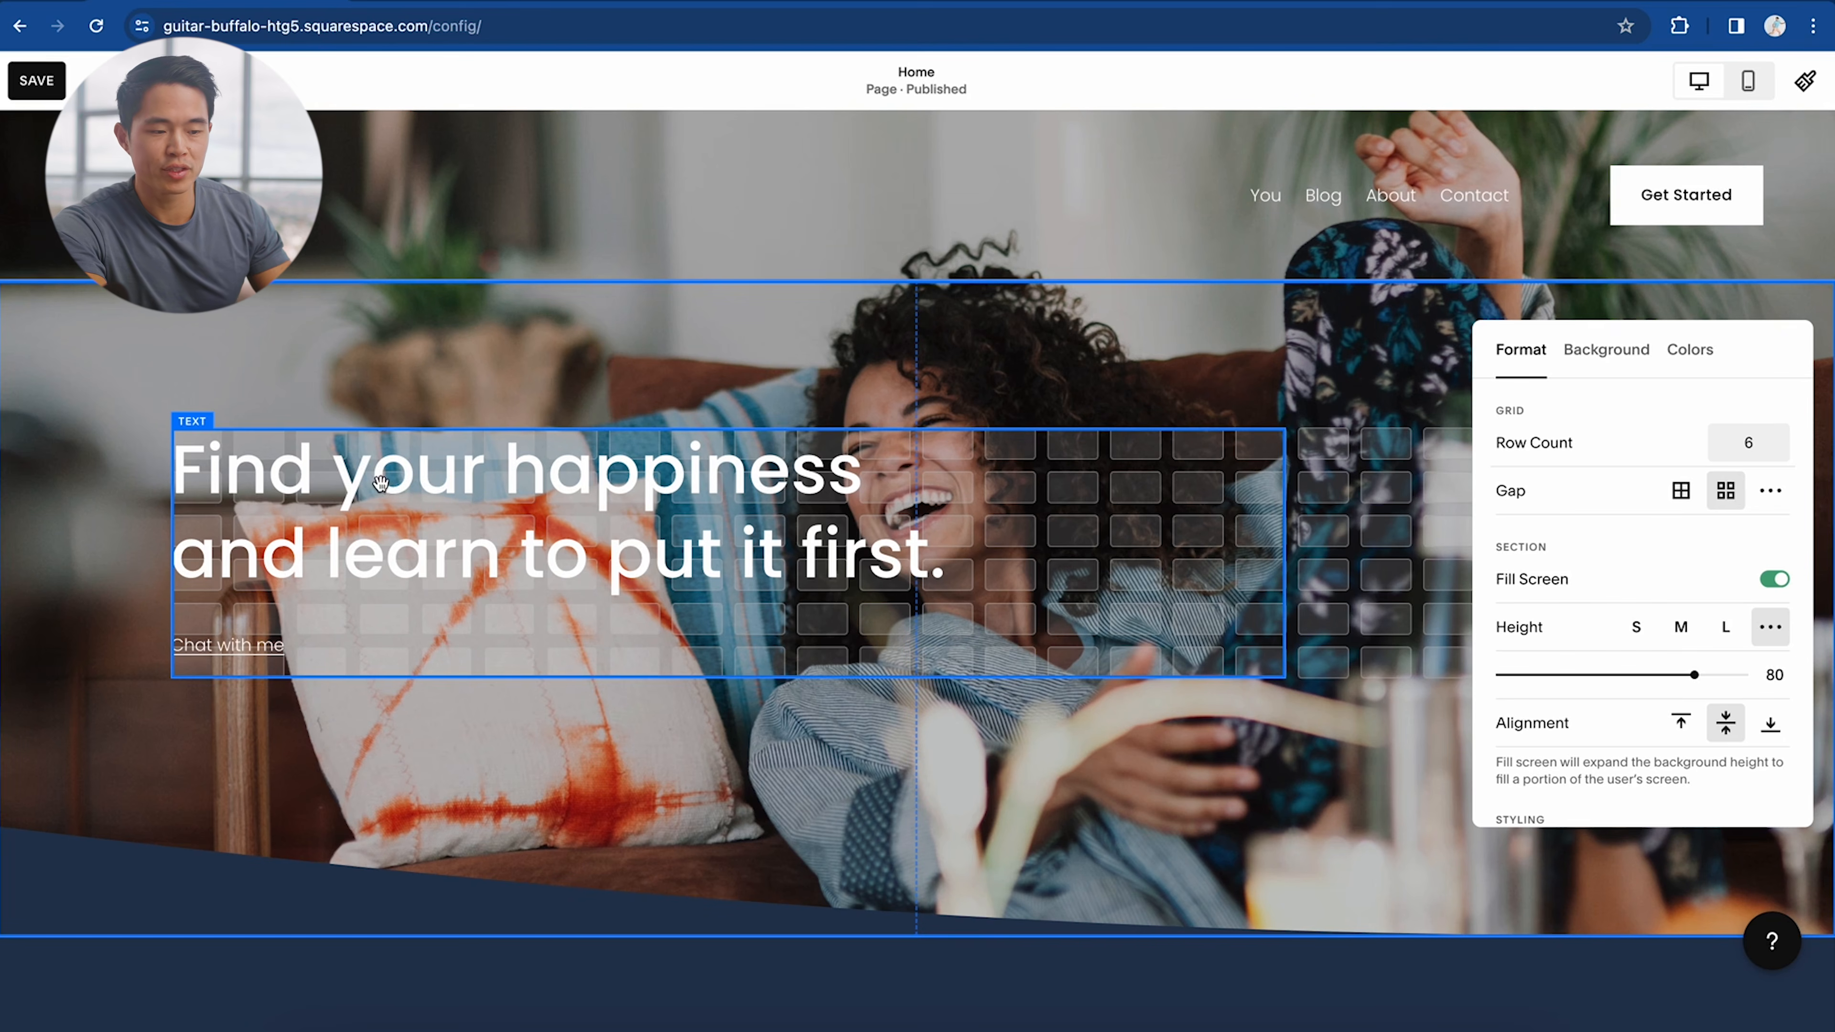
mouse_move(386, 483)
mouse_down()
mouse_move(531, 498)
mouse_move(399, 502)
mouse_up()
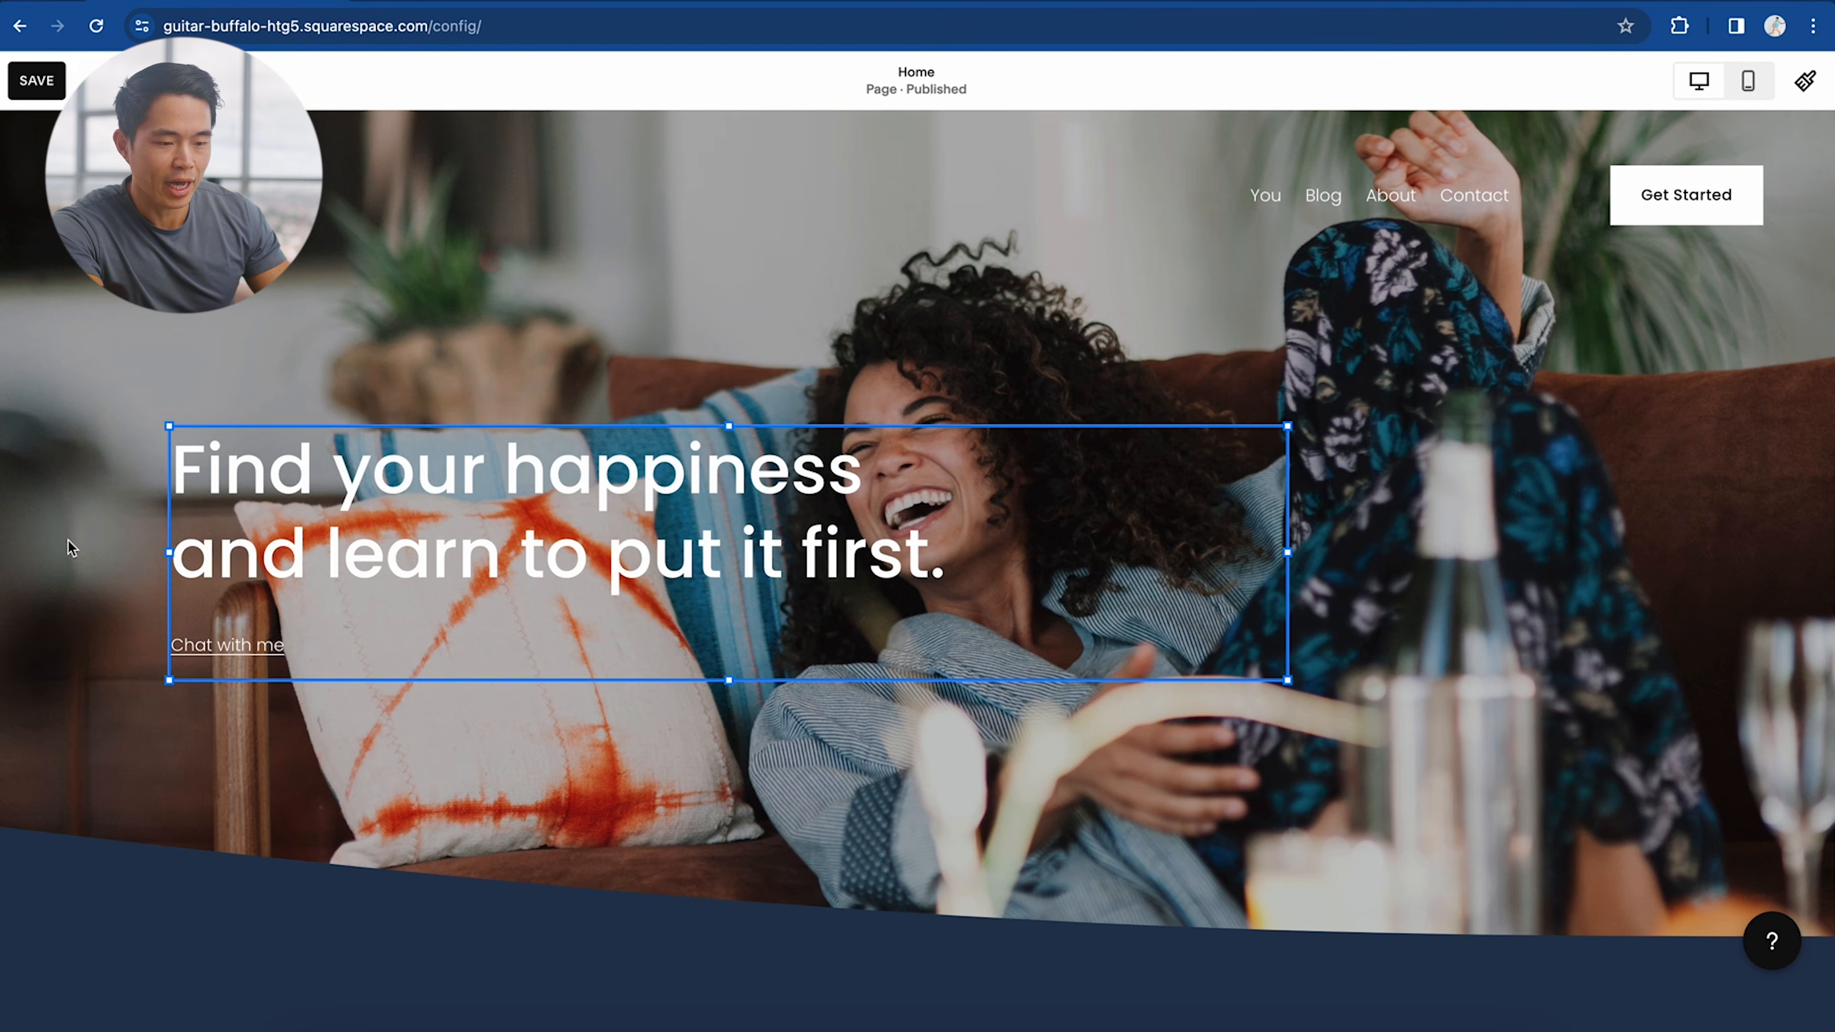
drag(309, 554, 404, 590)
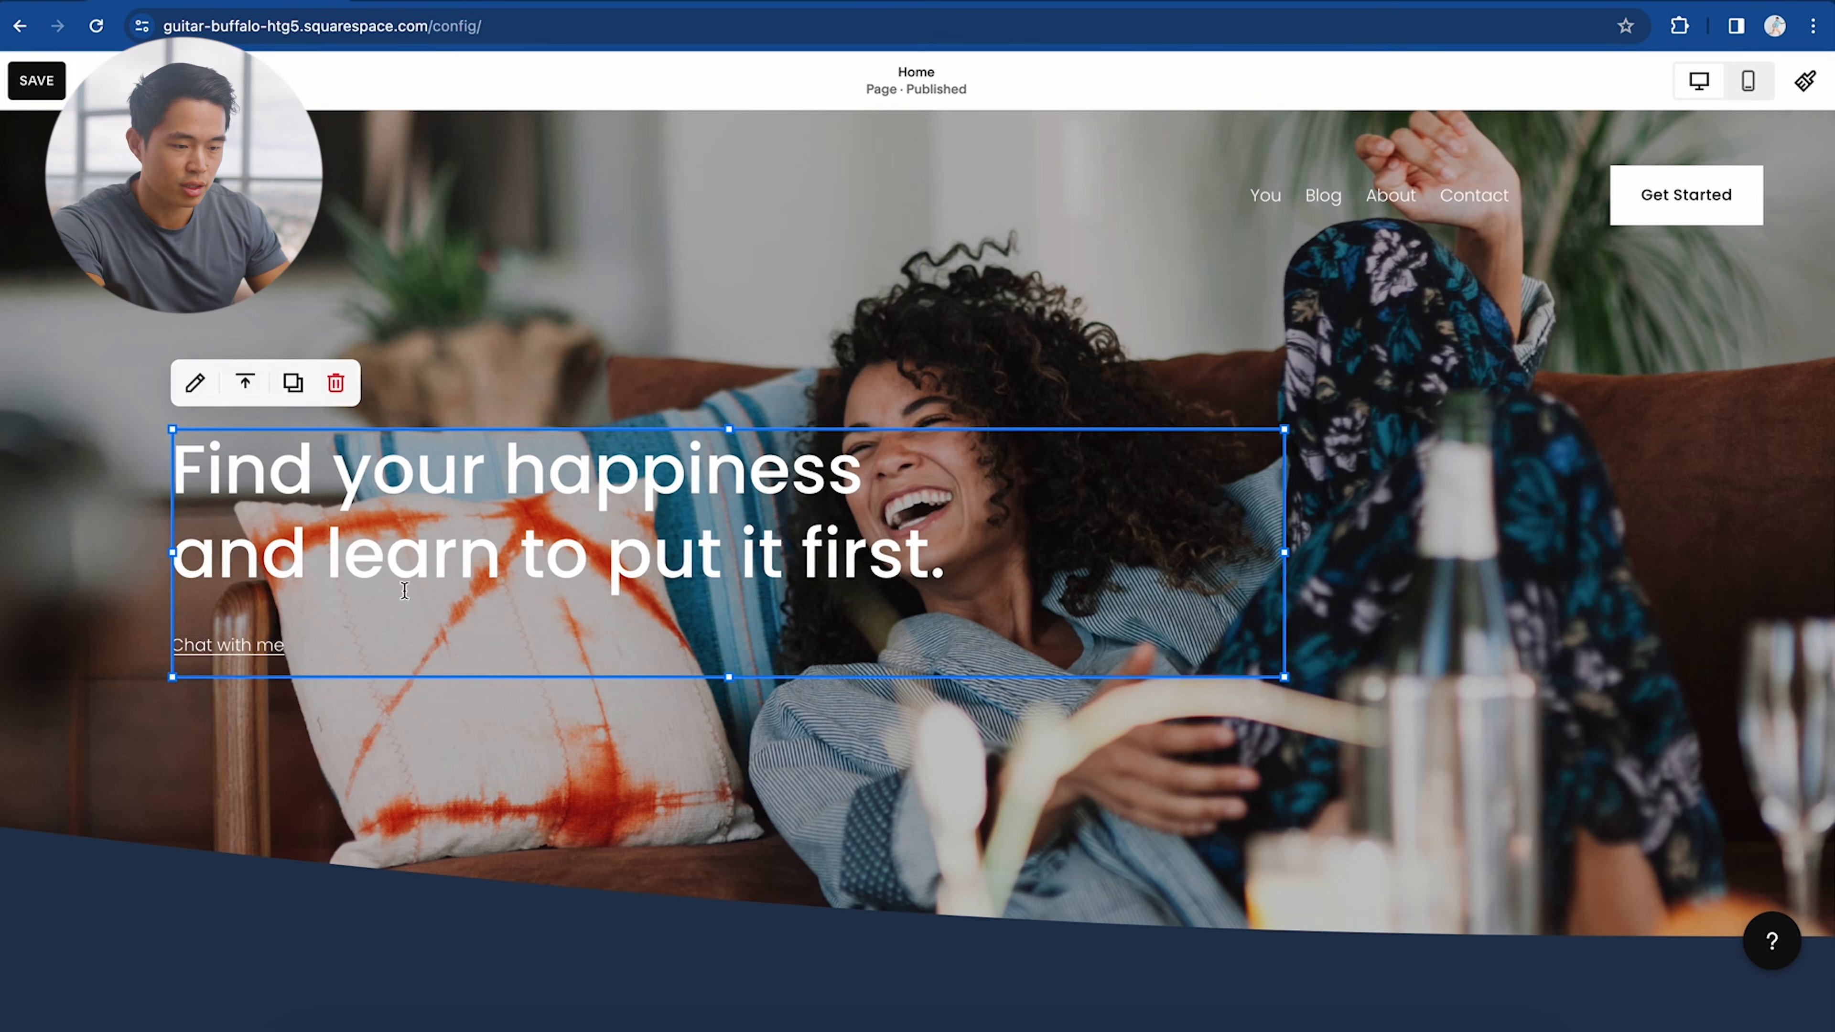
click(486, 752)
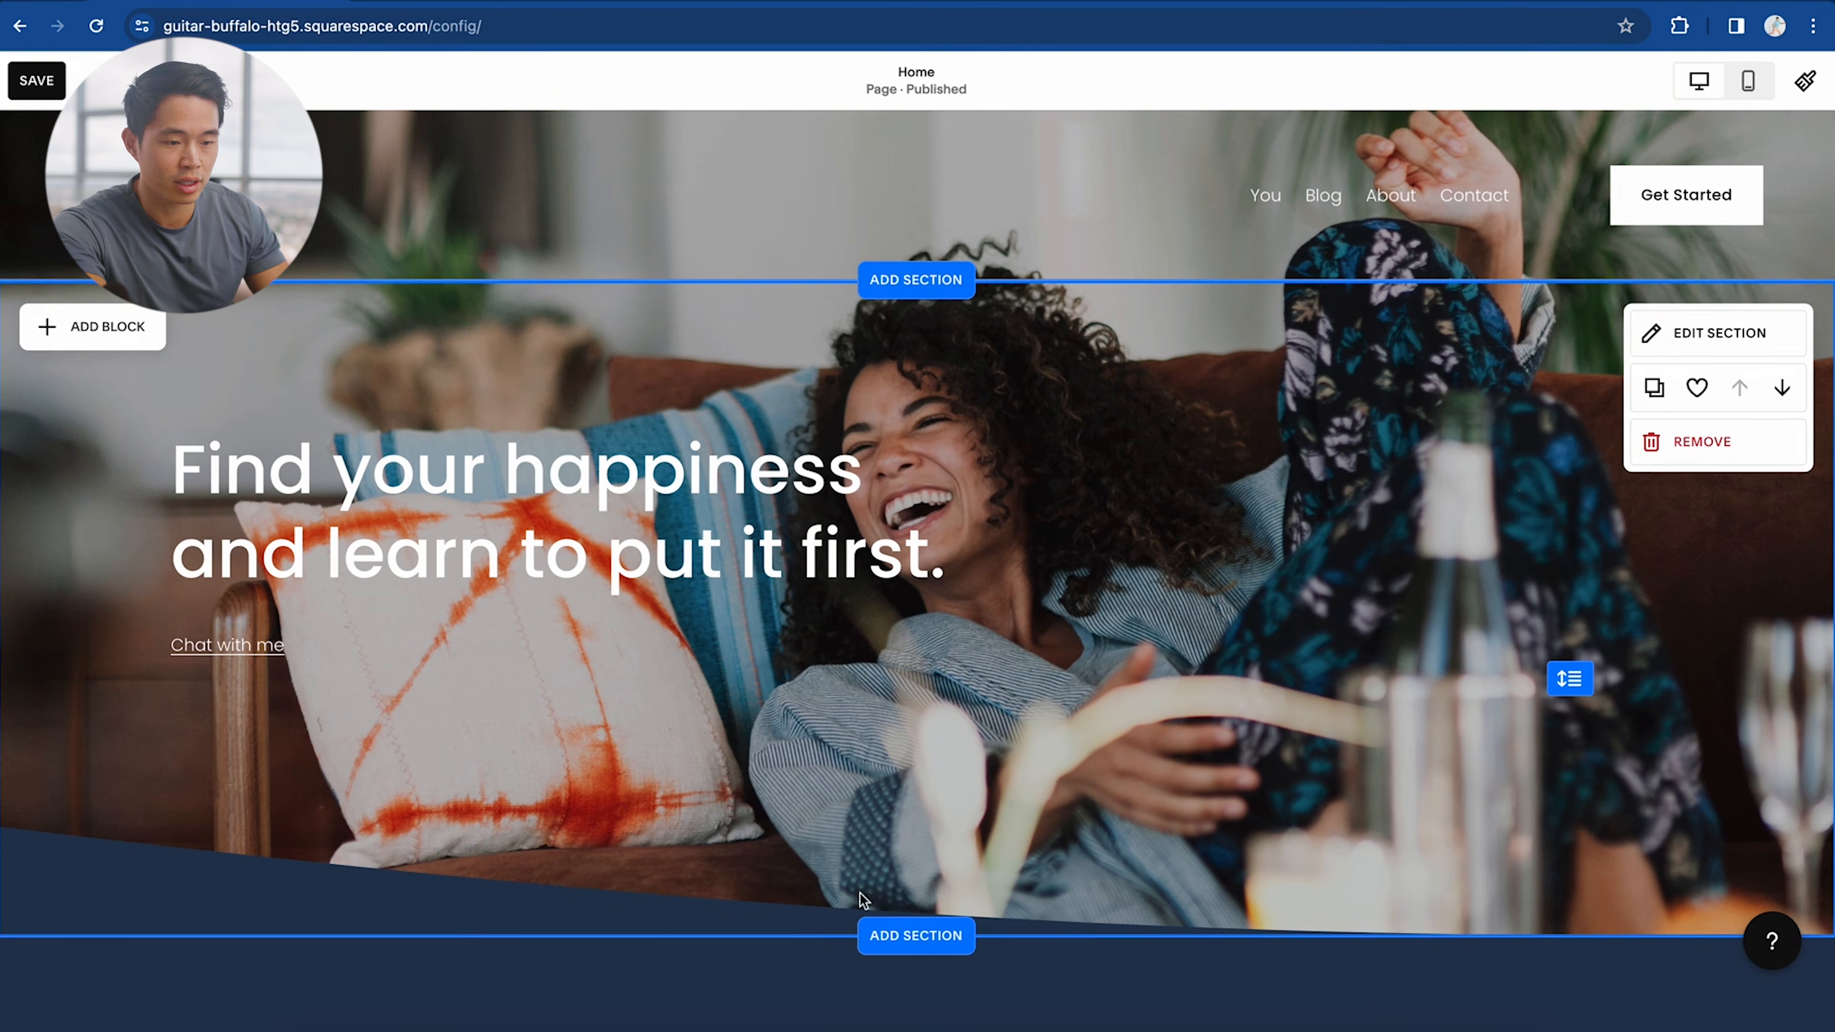
key(g)
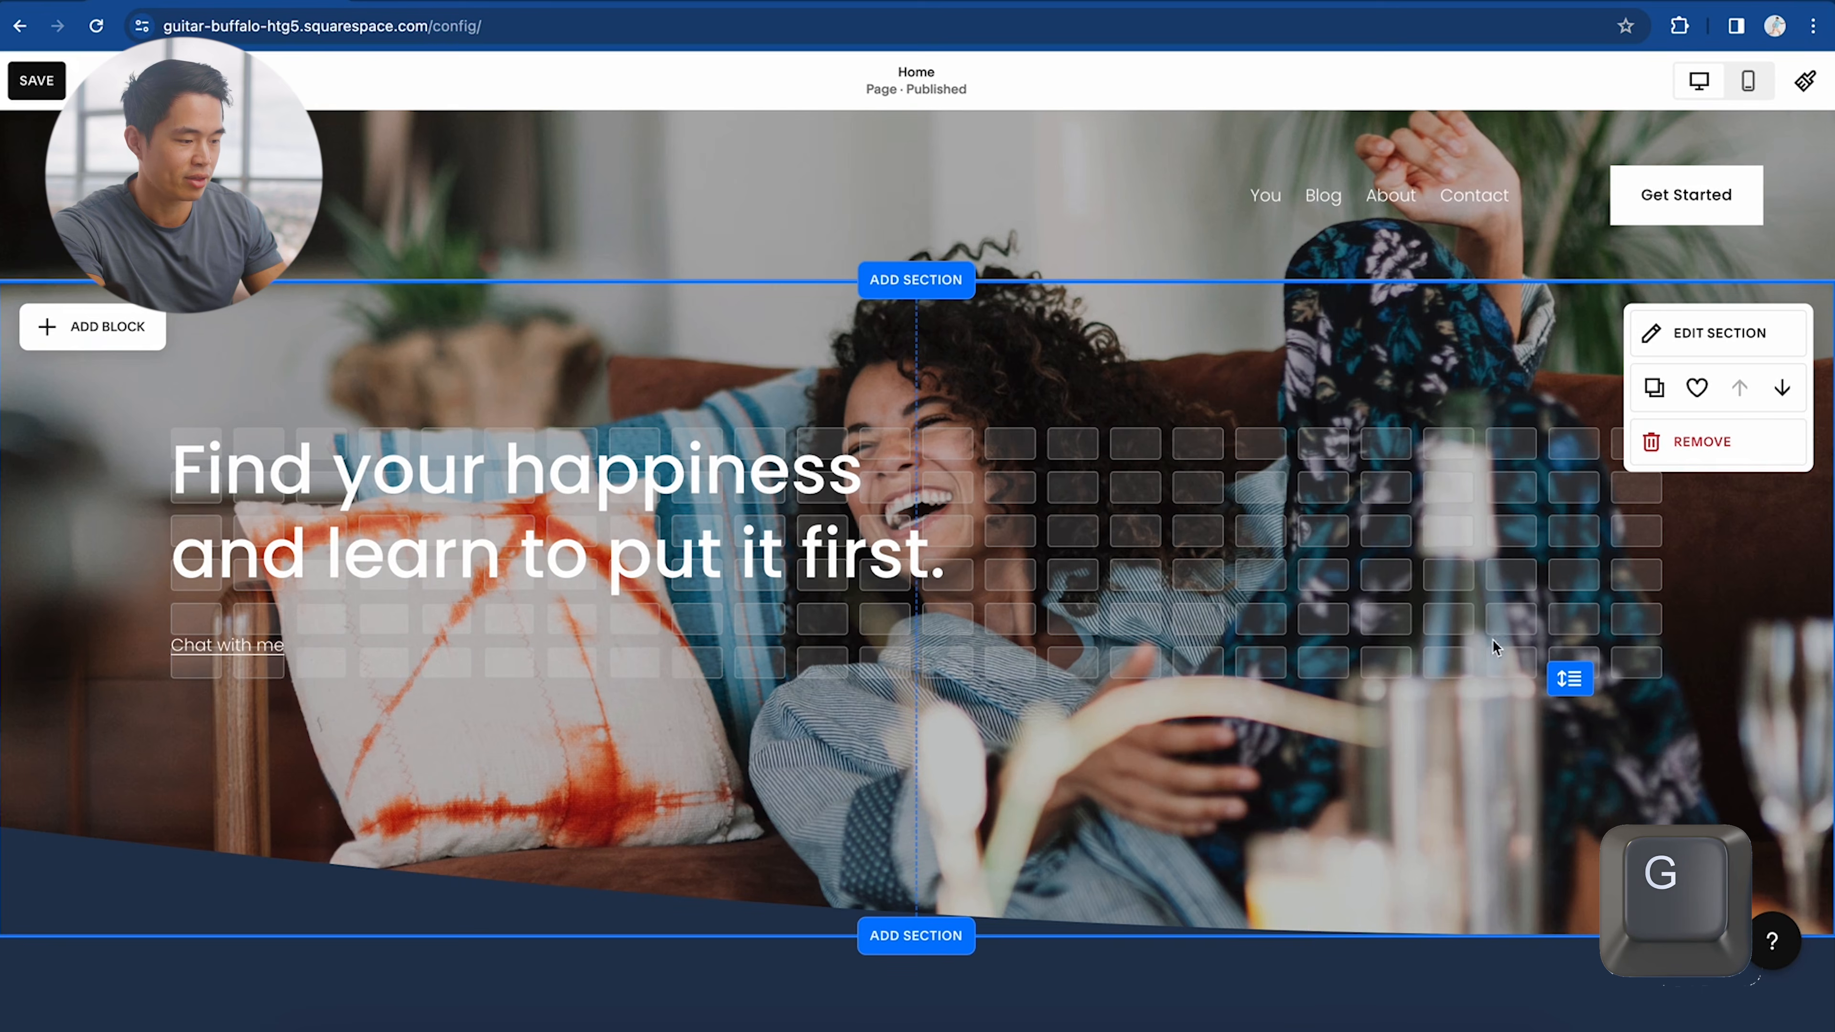
drag(1570, 678, 1574, 796)
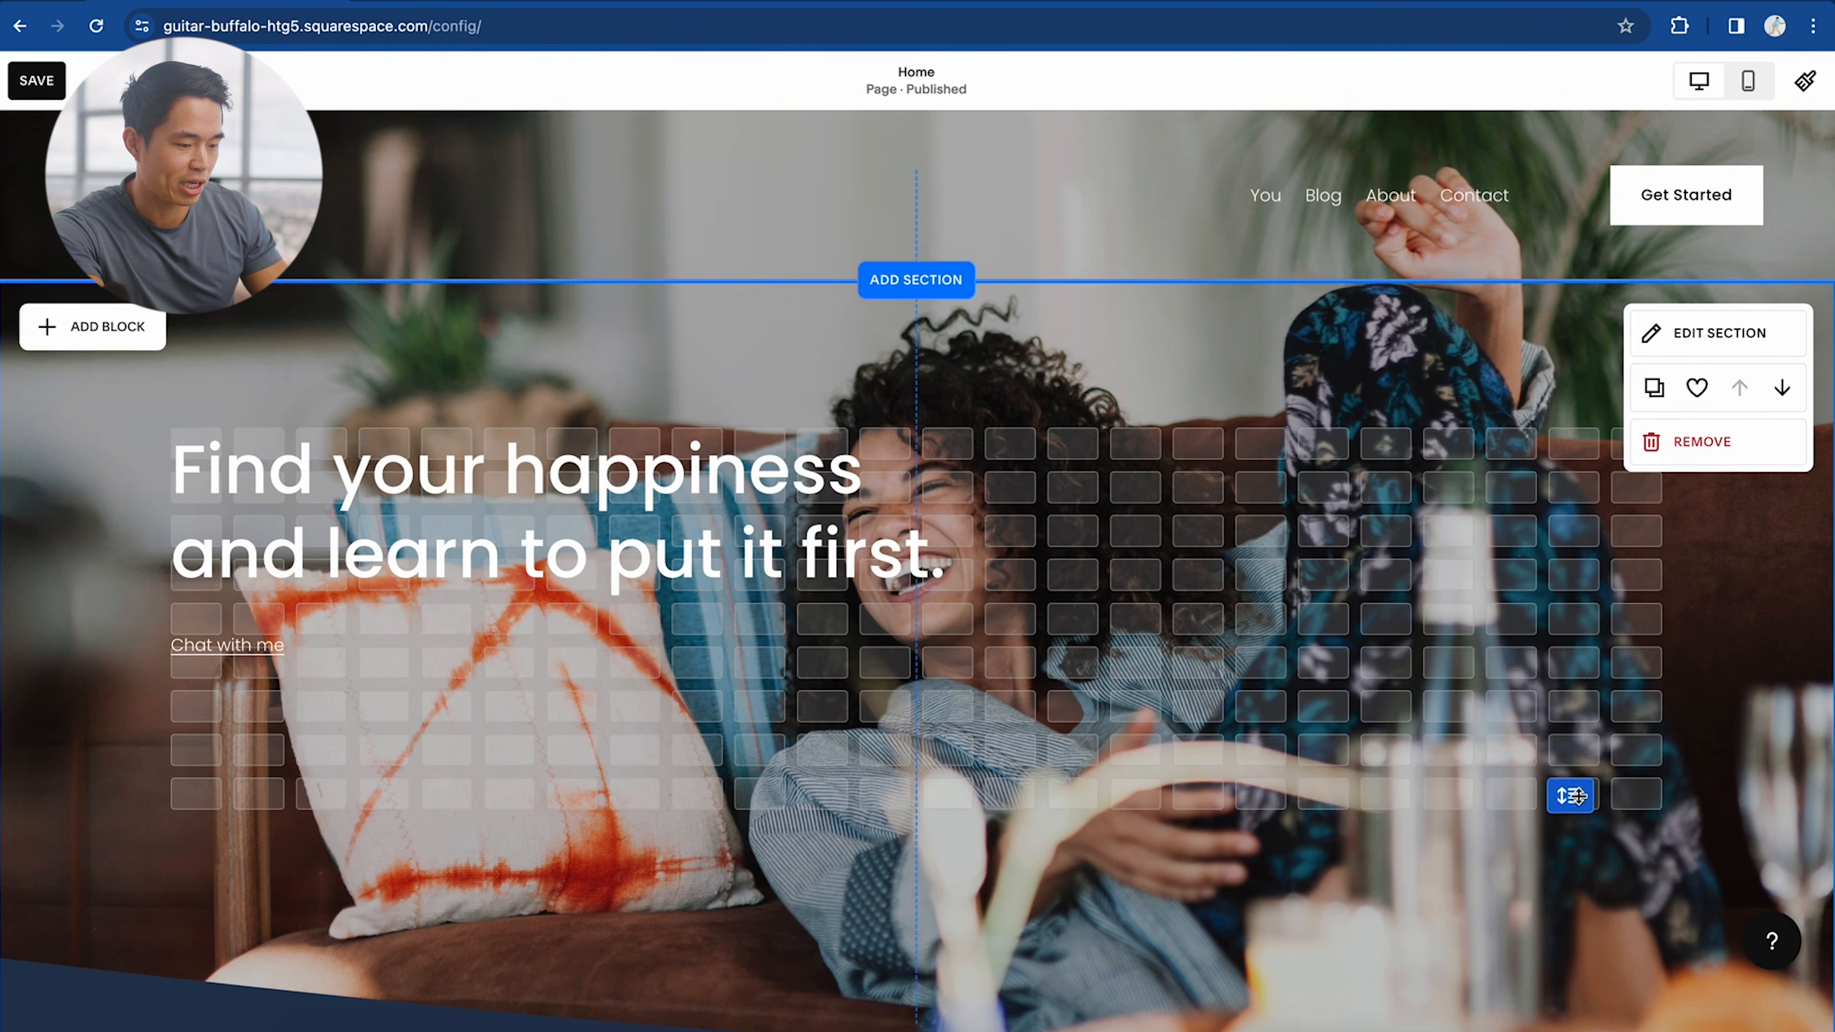
Step: Reduce the hero section's grid from 9 to 8 rows in its format settings
click(1709, 333)
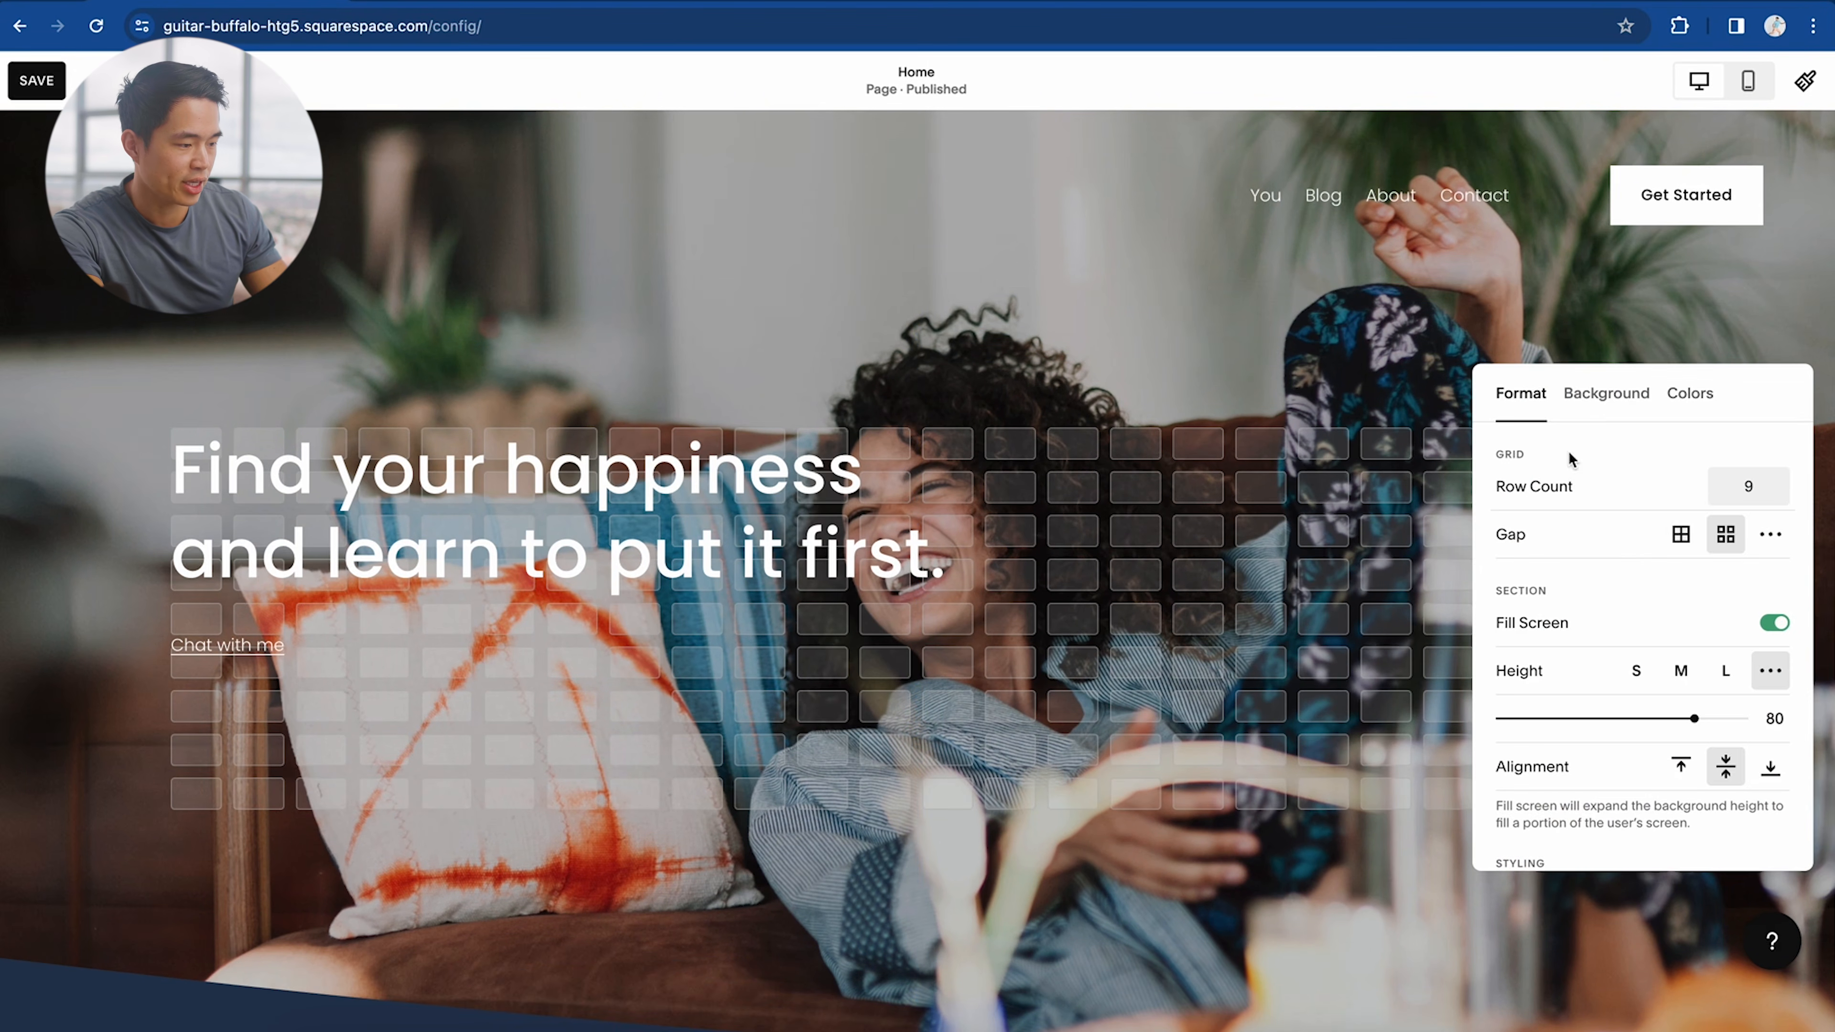
click(1681, 535)
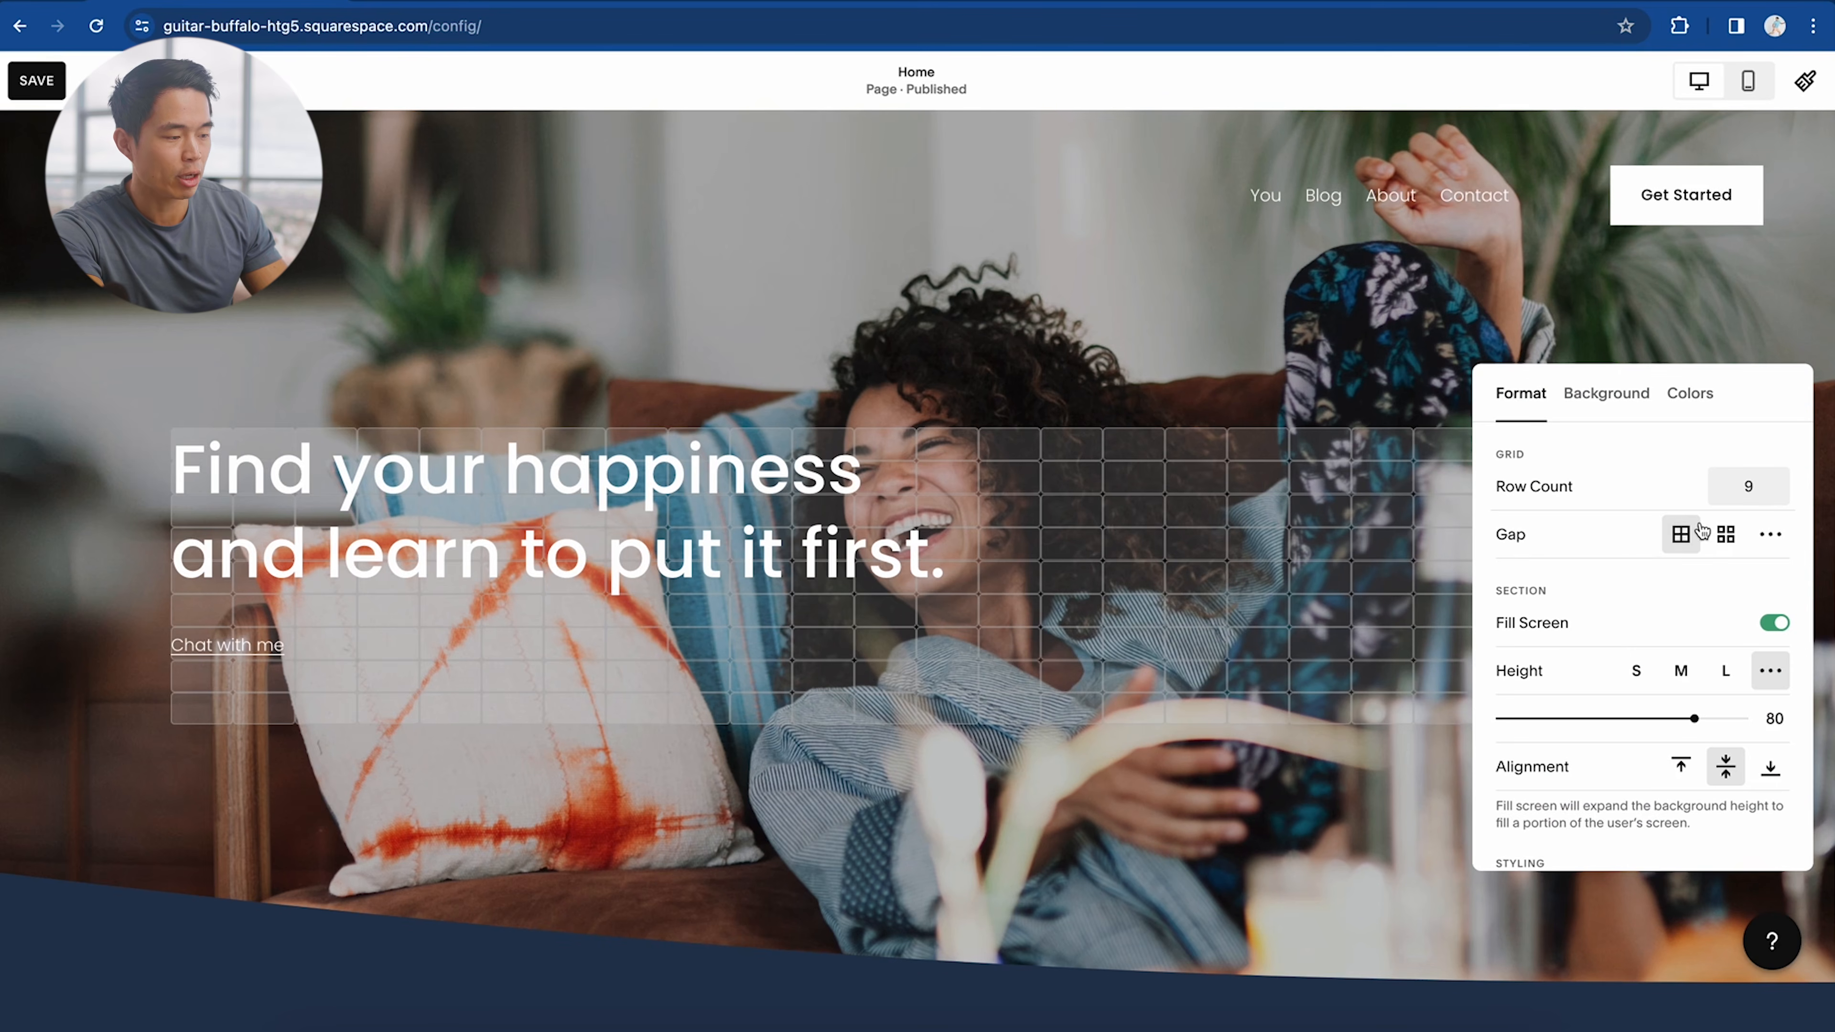
click(1726, 535)
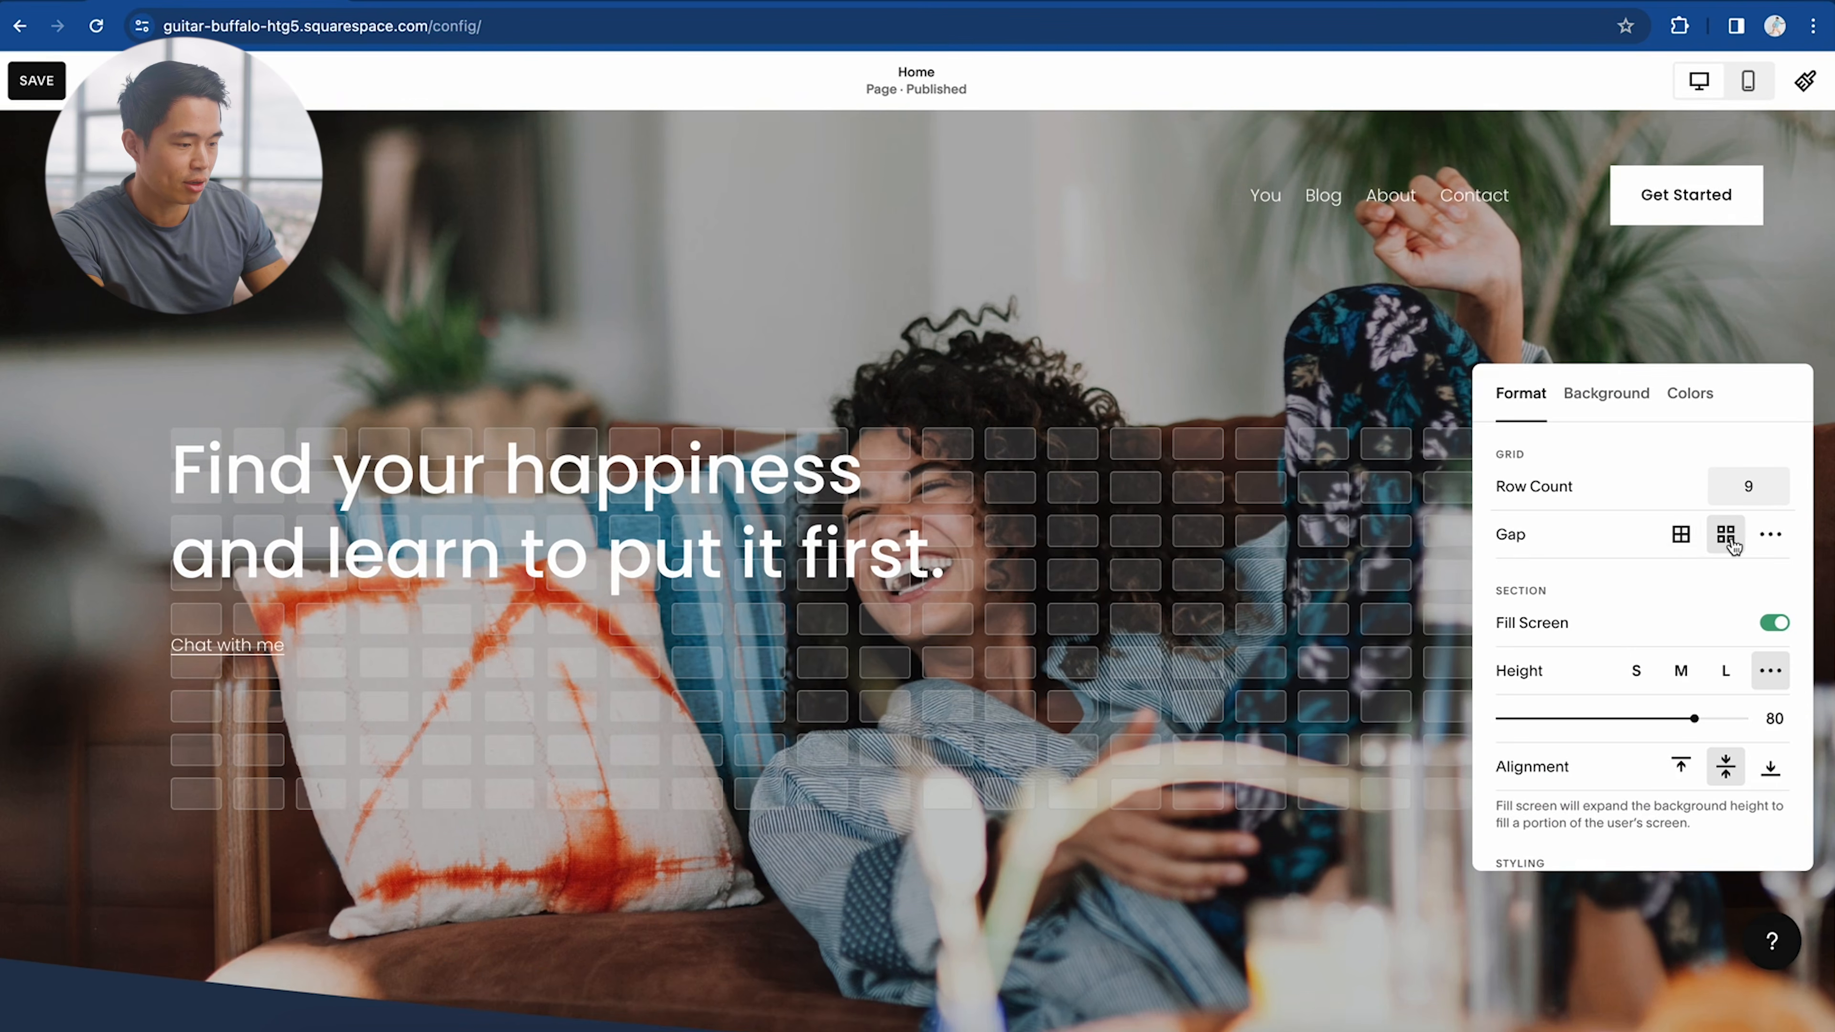
scroll(1705, 651, down, 1)
mouse_move(1694, 666)
mouse_down()
mouse_move(1715, 665)
mouse_move(1677, 665)
mouse_up()
scroll(1766, 486, up, 1)
click(1782, 484)
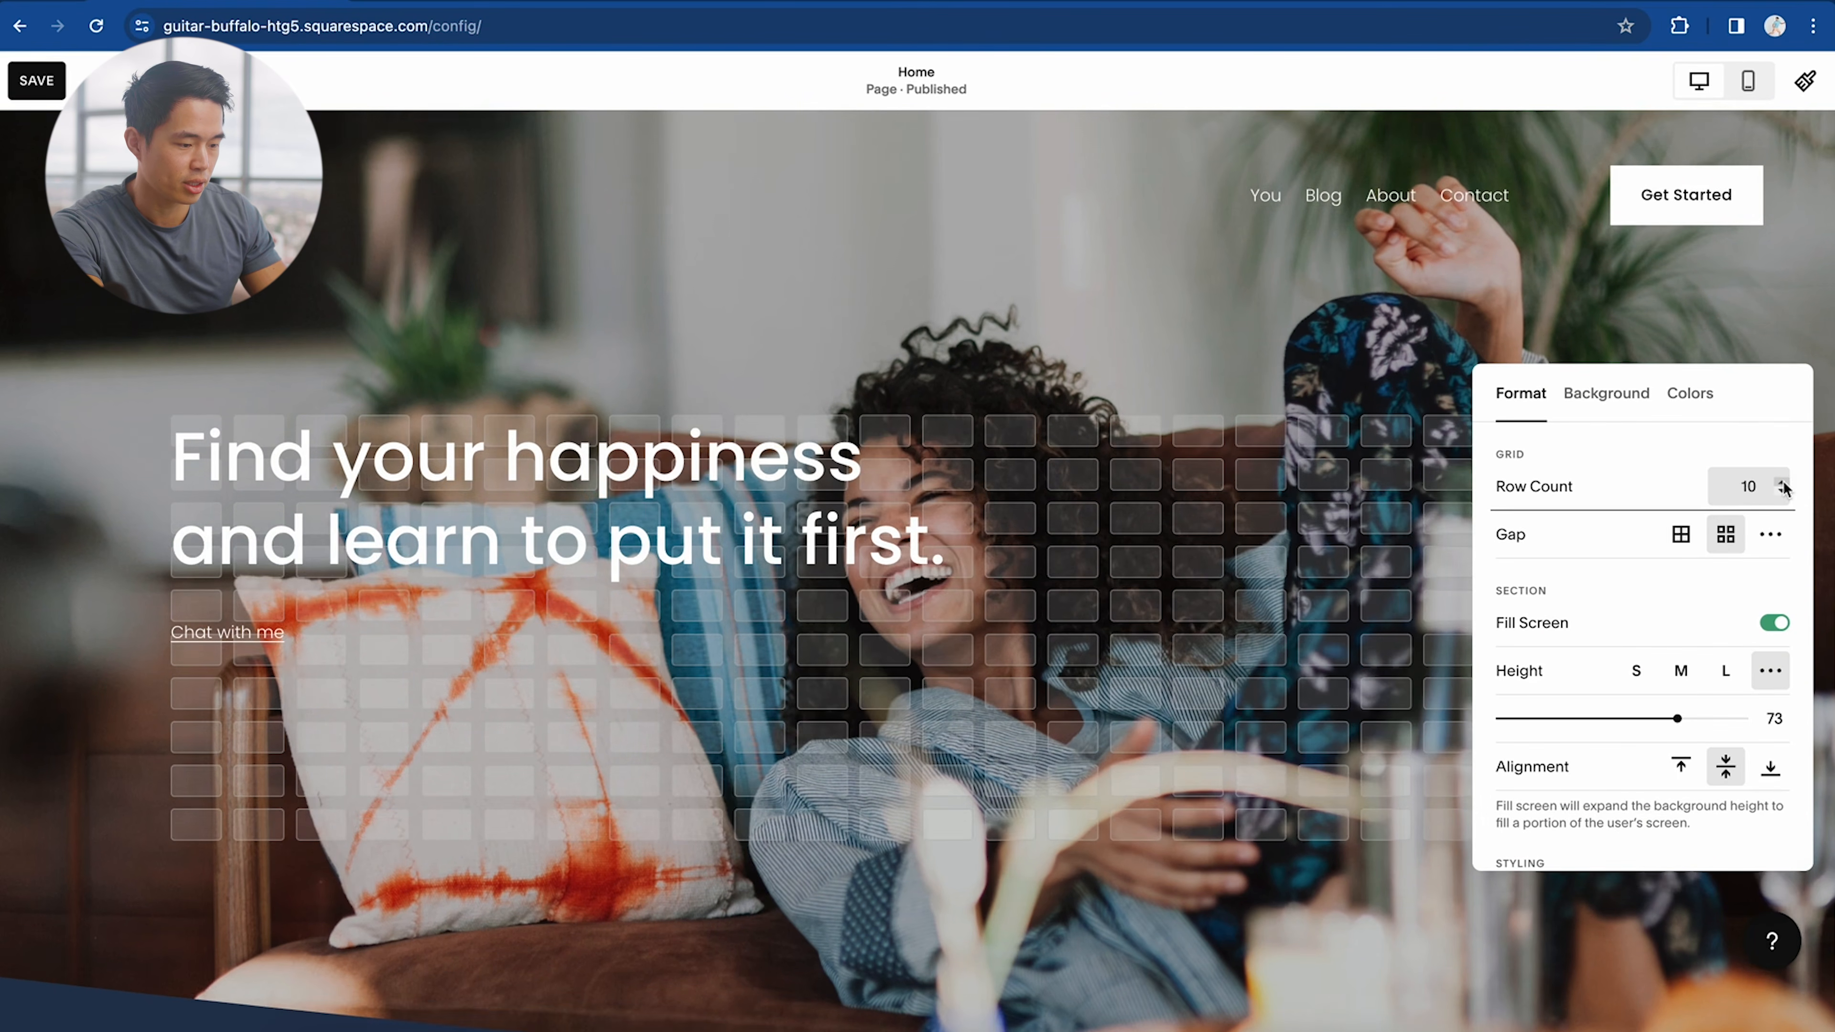
click(1782, 490)
click(1782, 490)
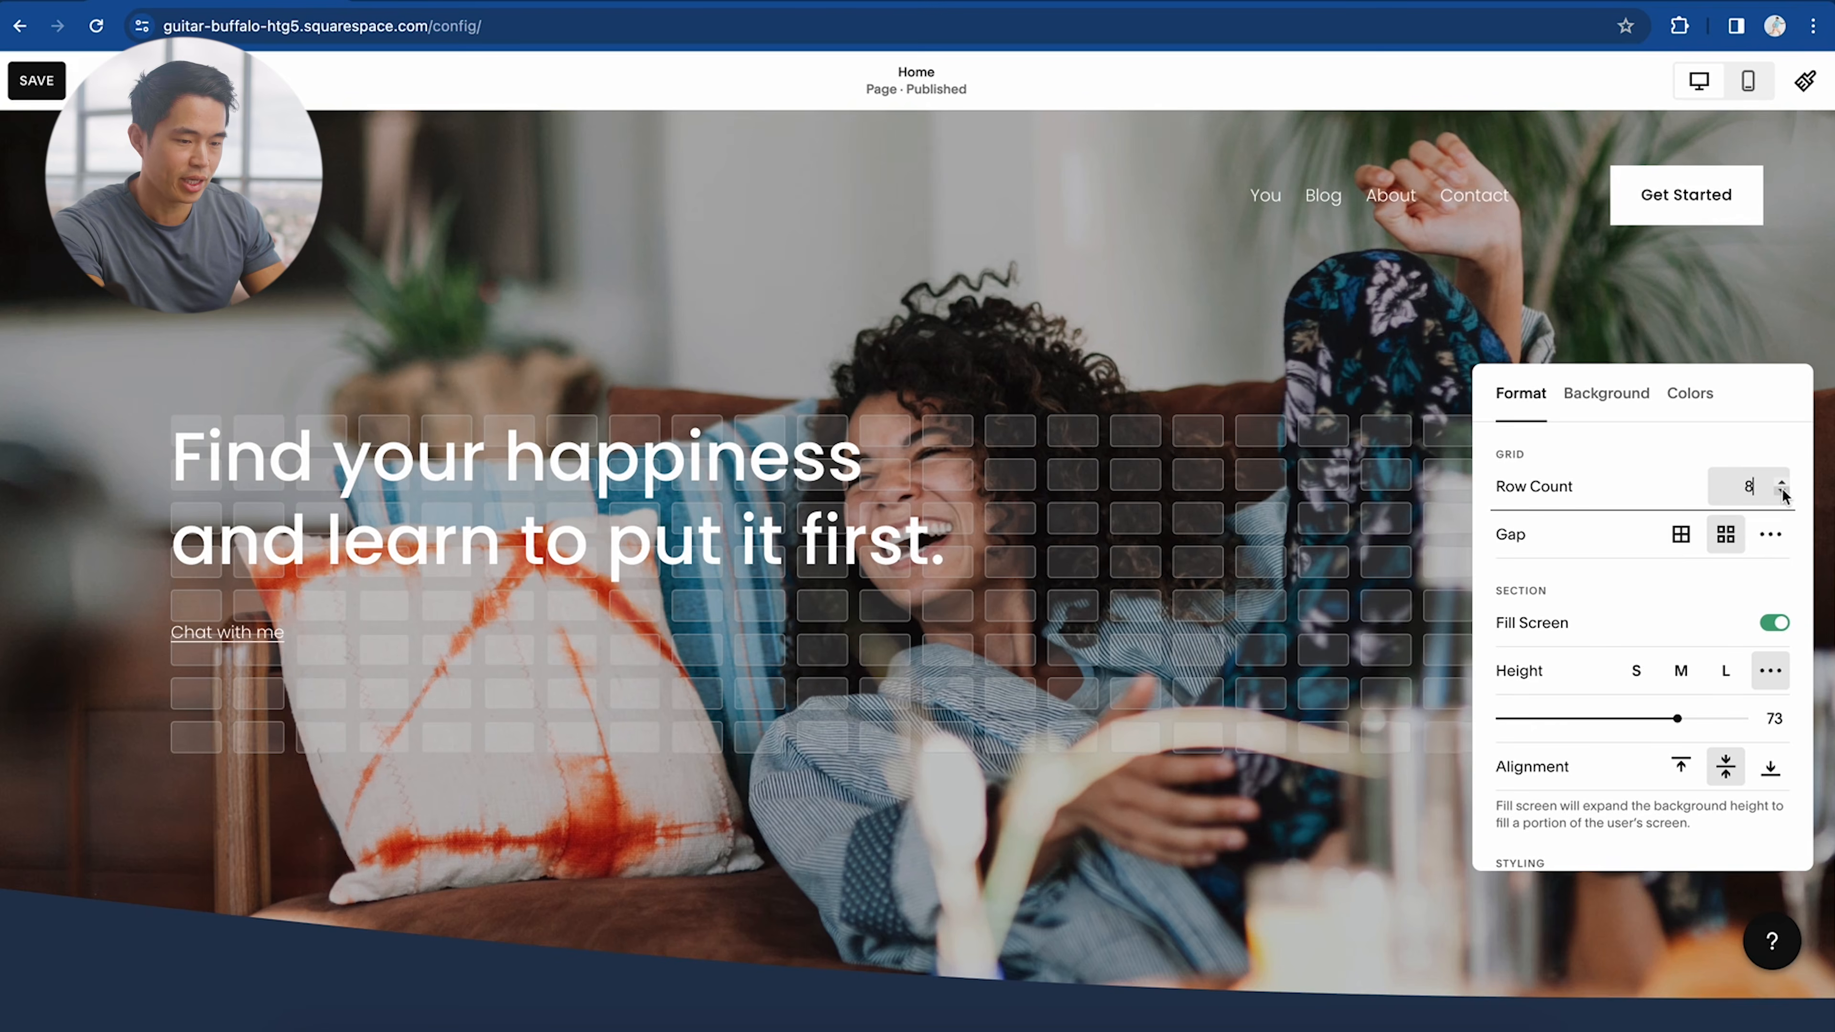
click(756, 388)
mouse_move(608, 441)
mouse_down()
mouse_move(641, 438)
mouse_move(610, 436)
mouse_up()
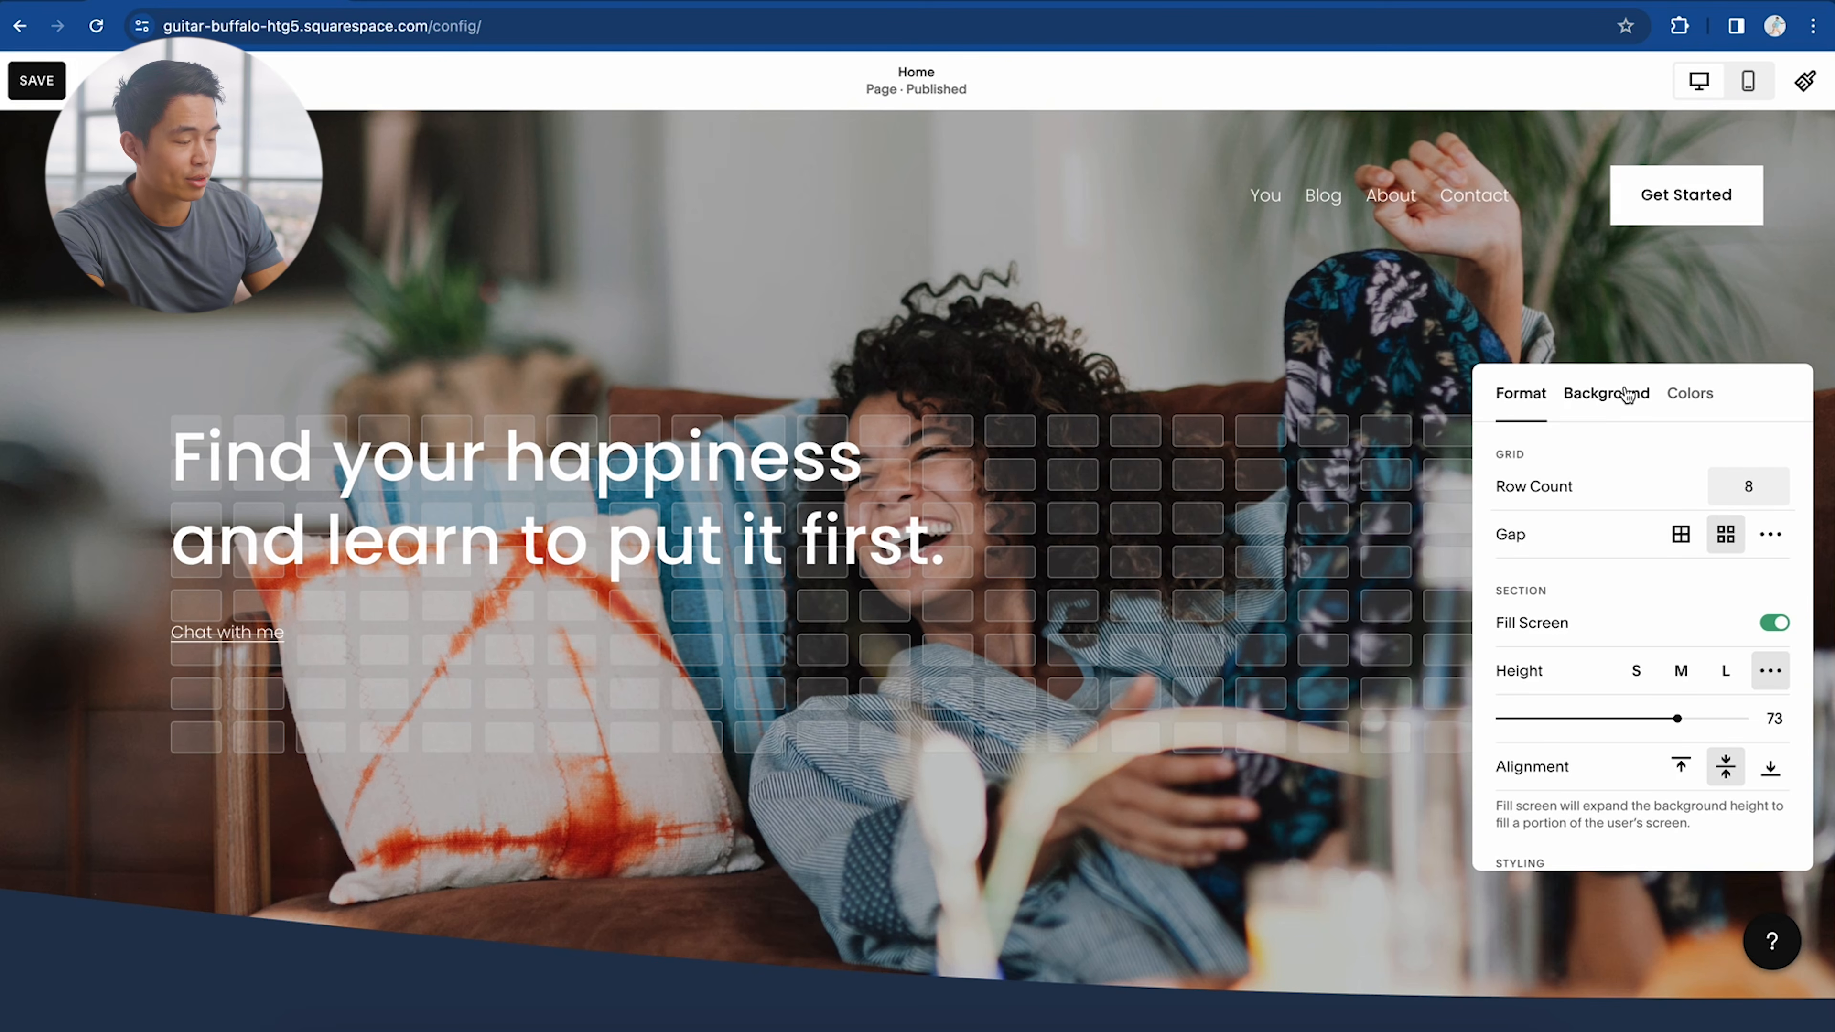
Step: Upload Hero.jpg as the hero background and shift its focal point so the man sits right
click(1605, 397)
click(1531, 718)
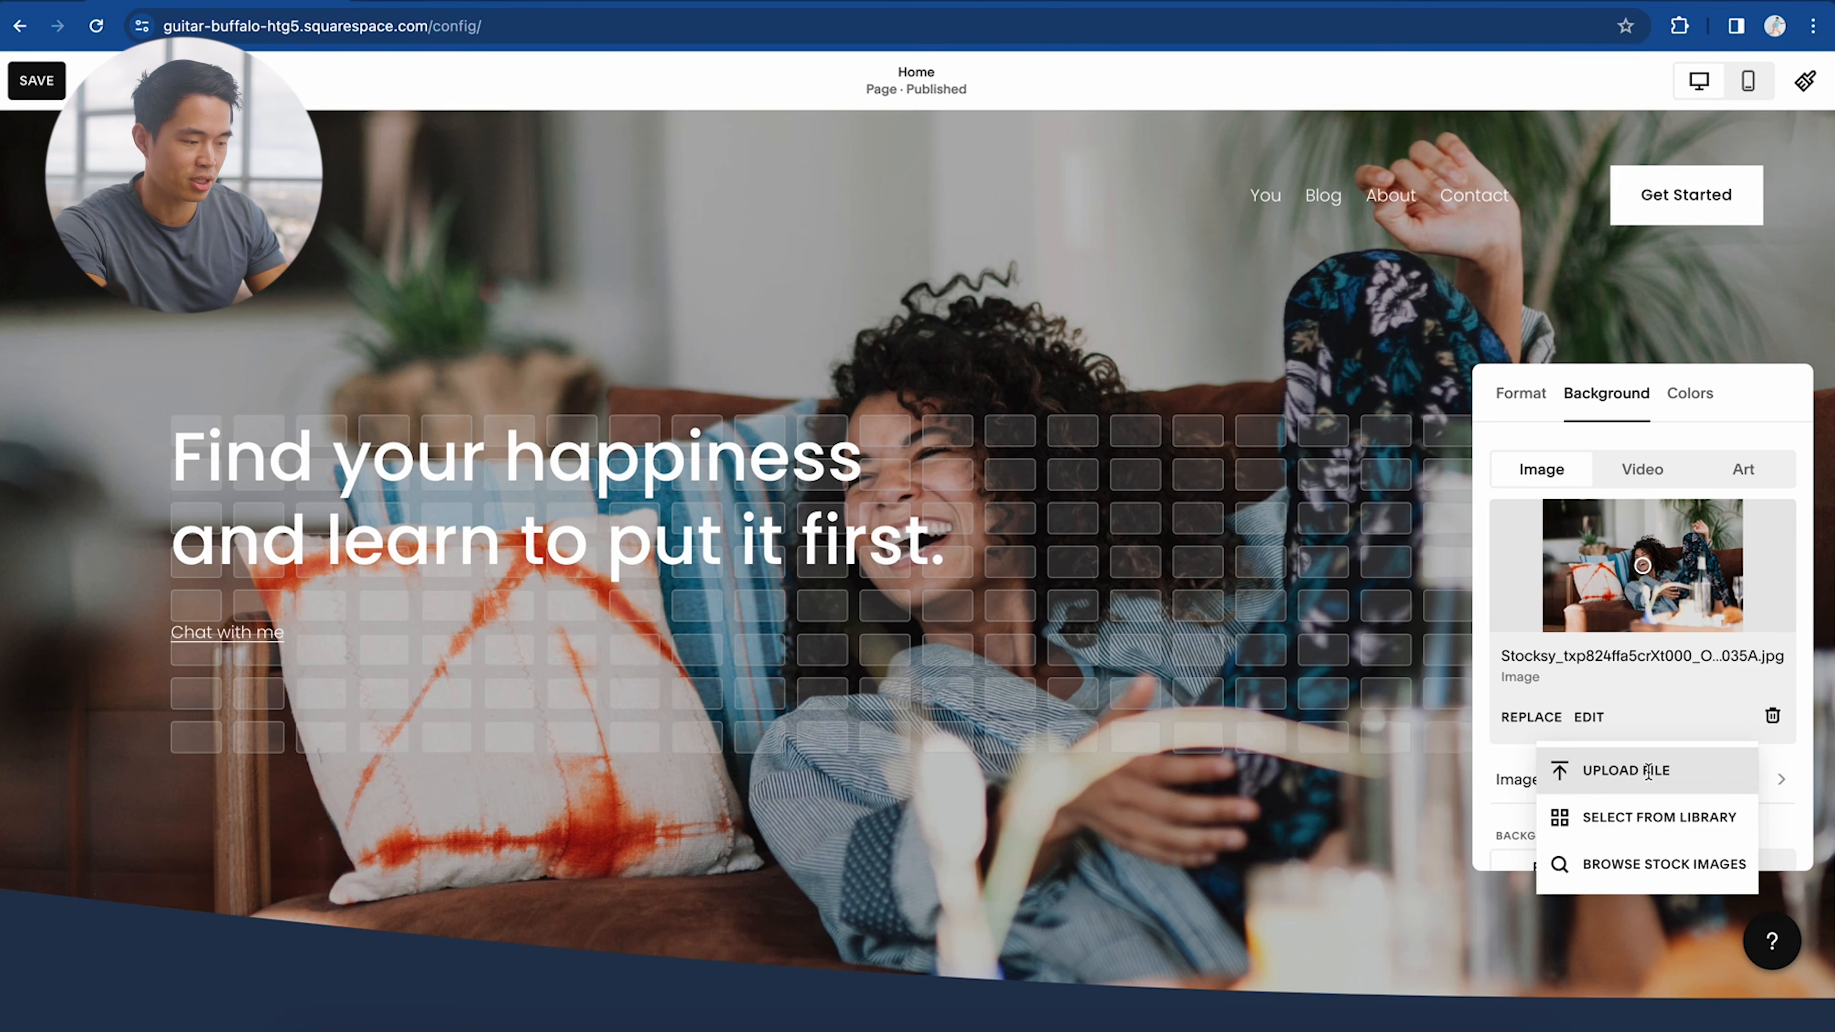
click(1657, 770)
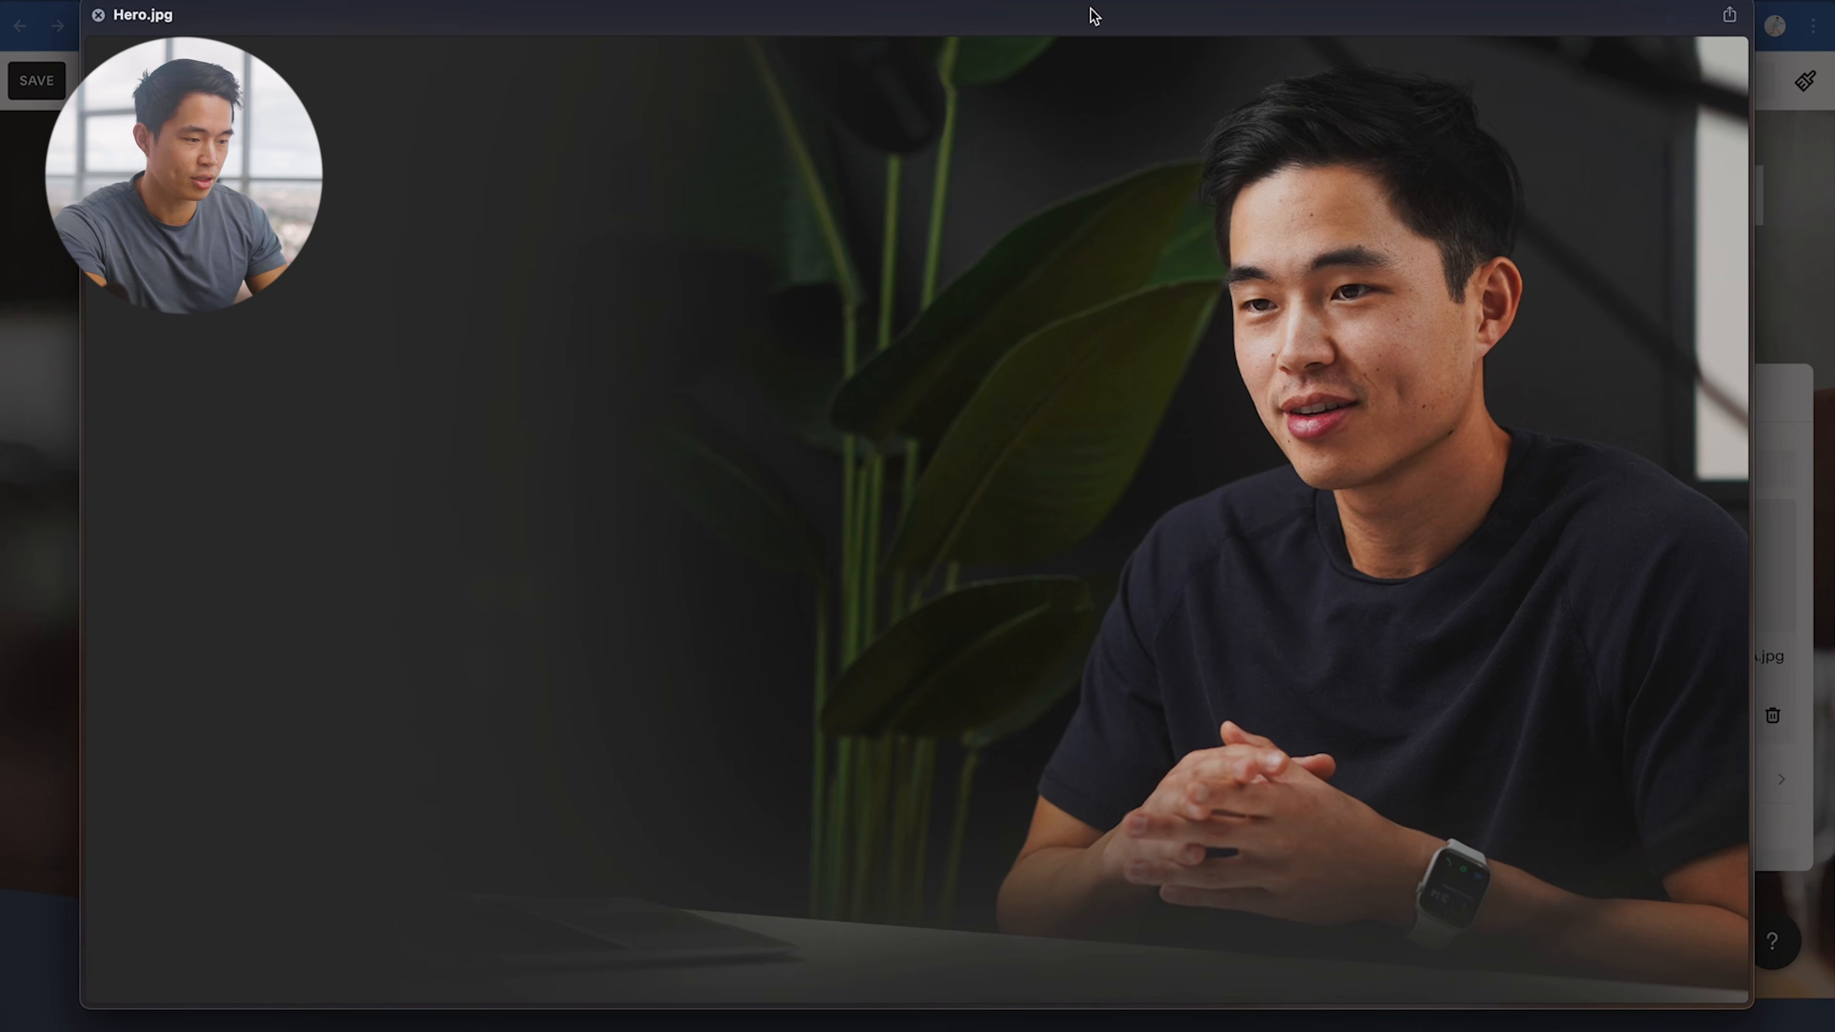
key(space)
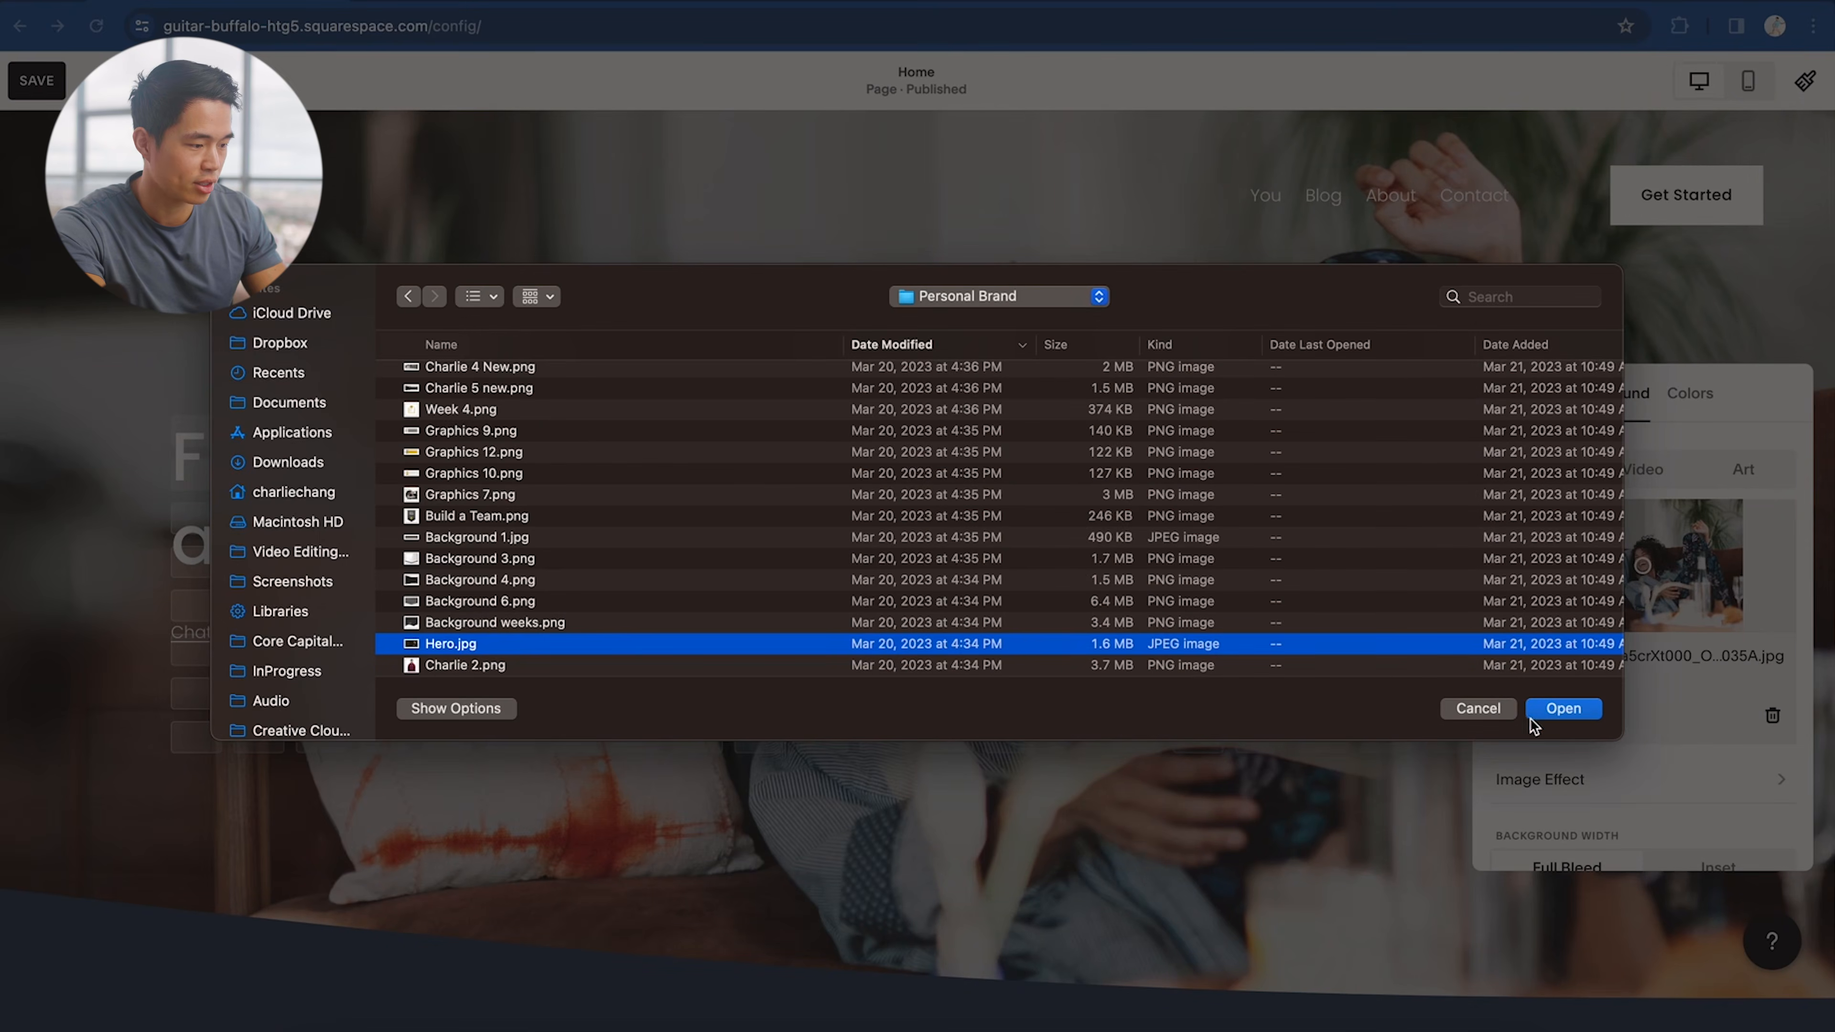
click(1560, 712)
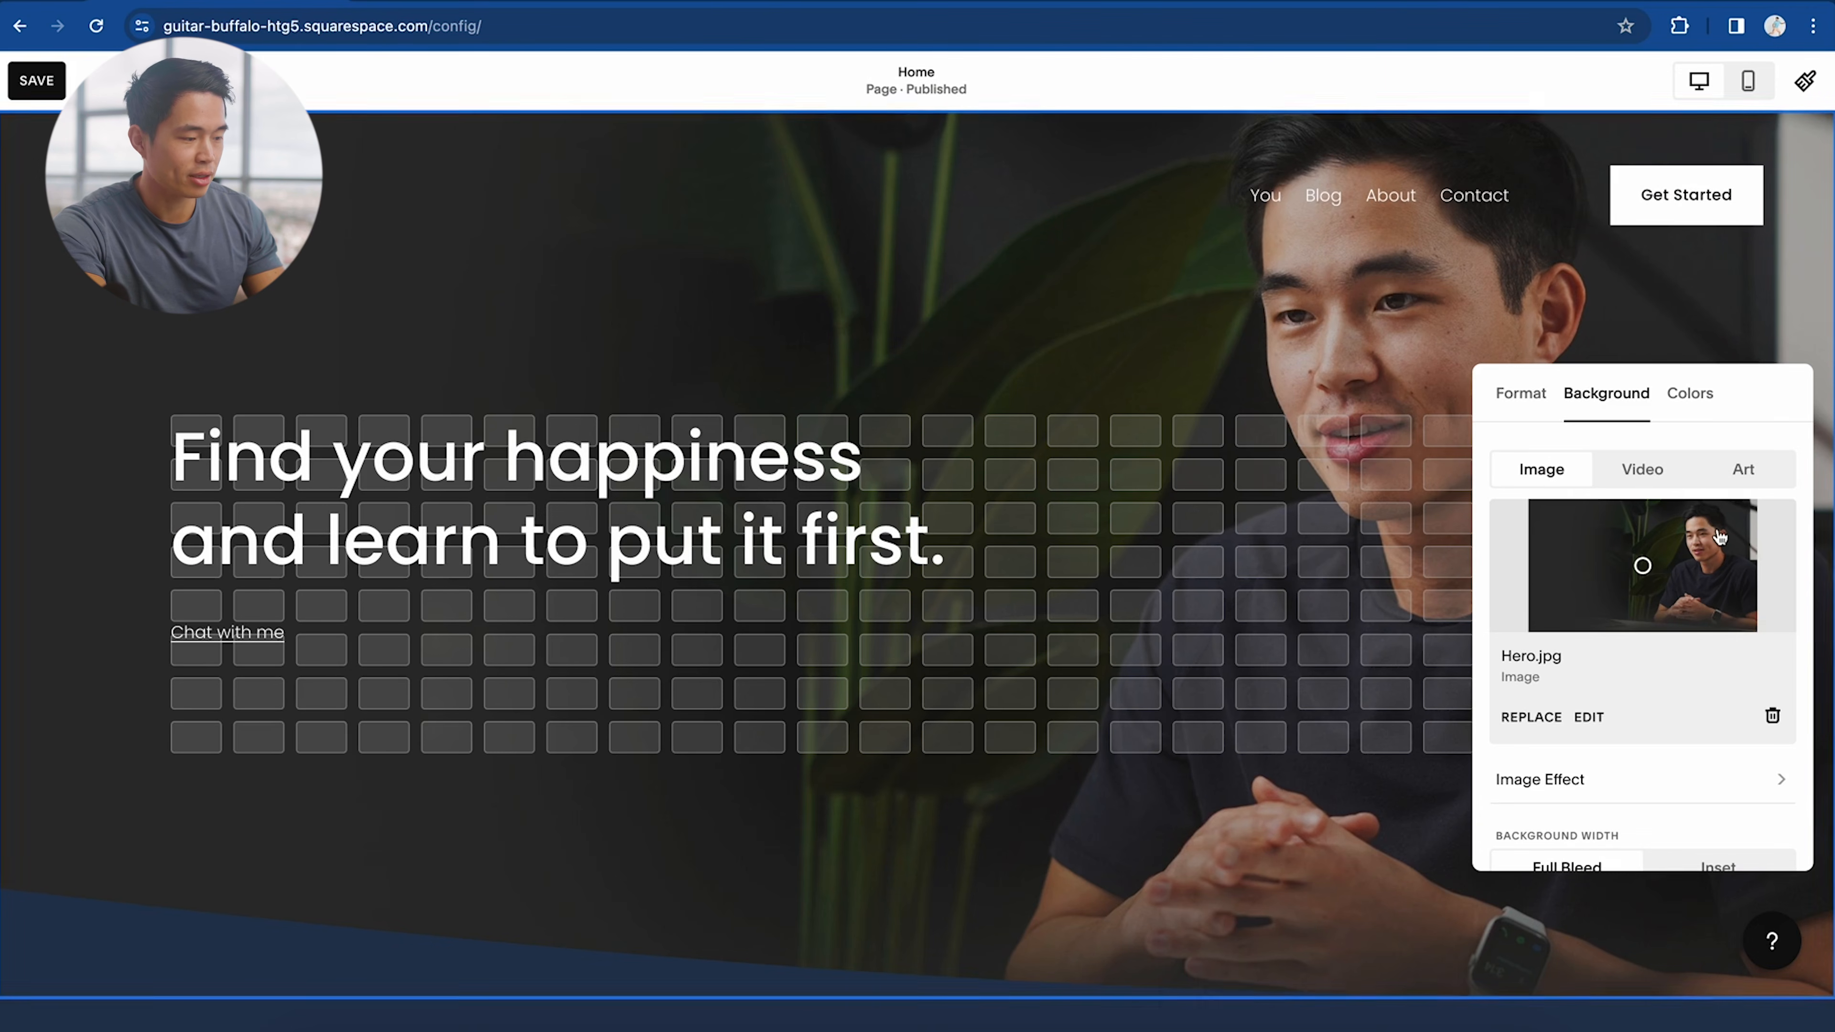
drag(1638, 571, 1732, 518)
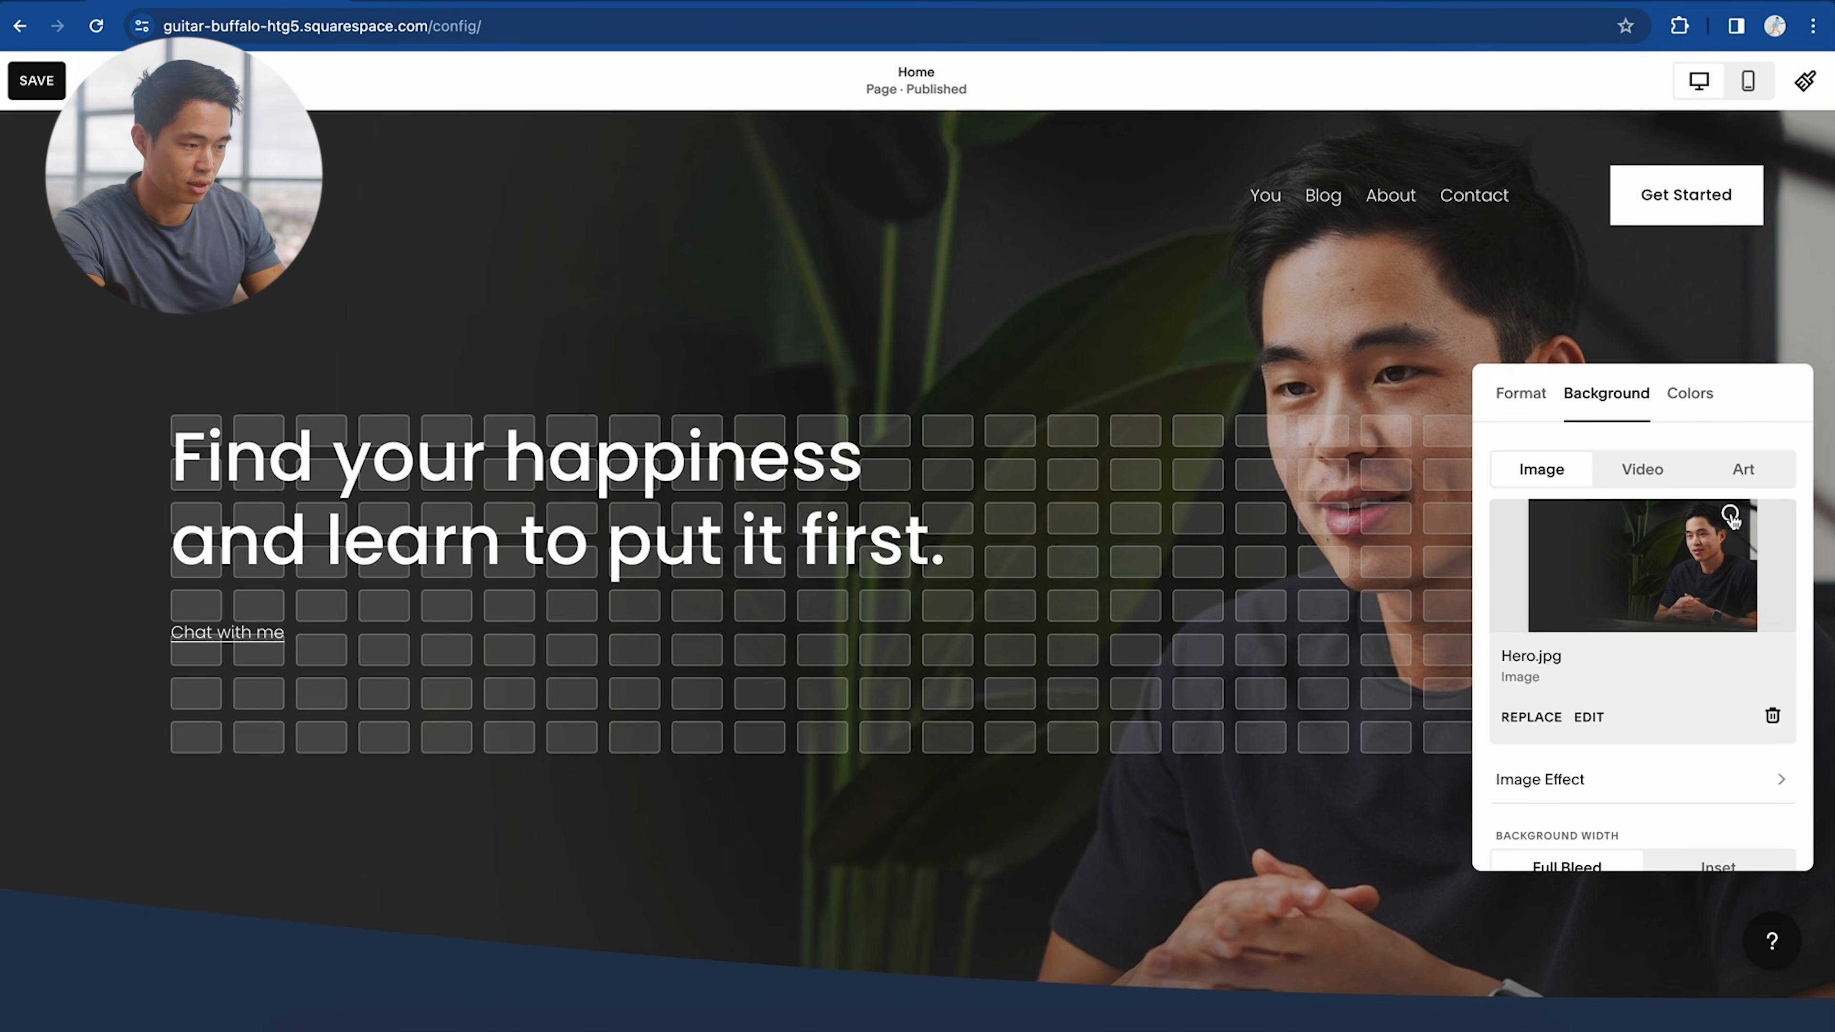
scroll(1643, 754, down, 2)
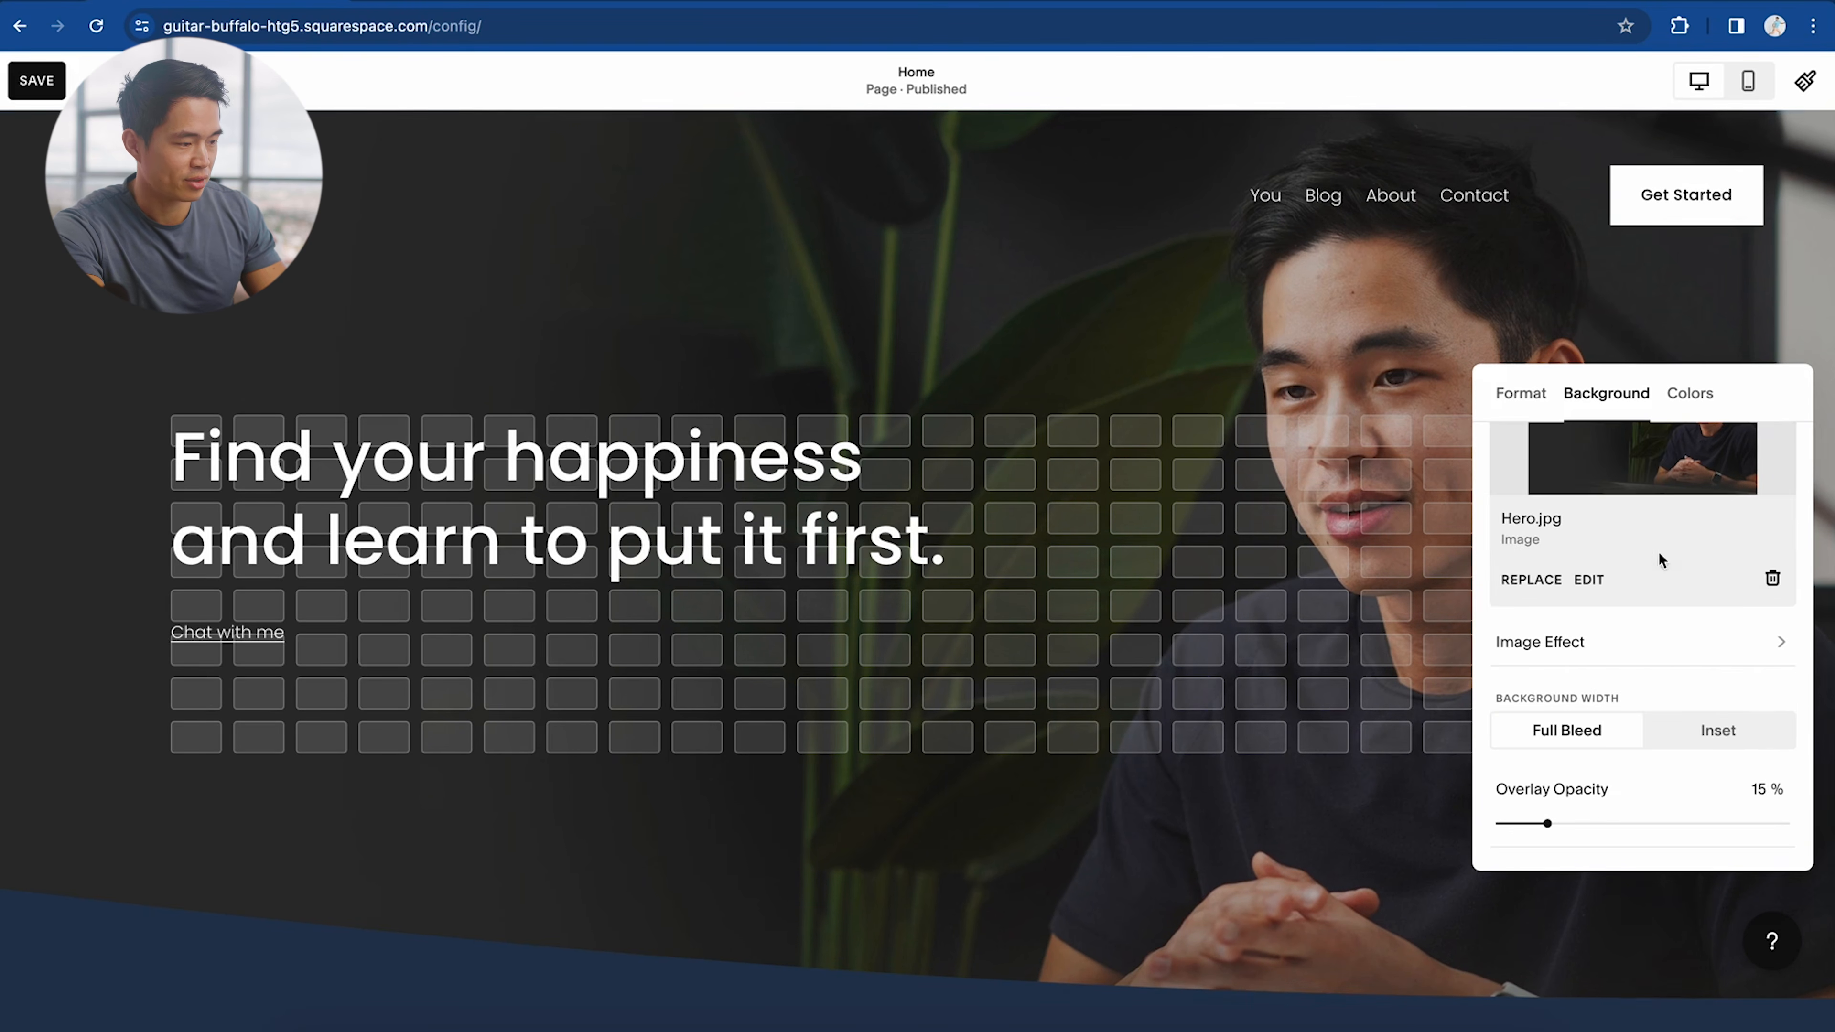
click(1450, 331)
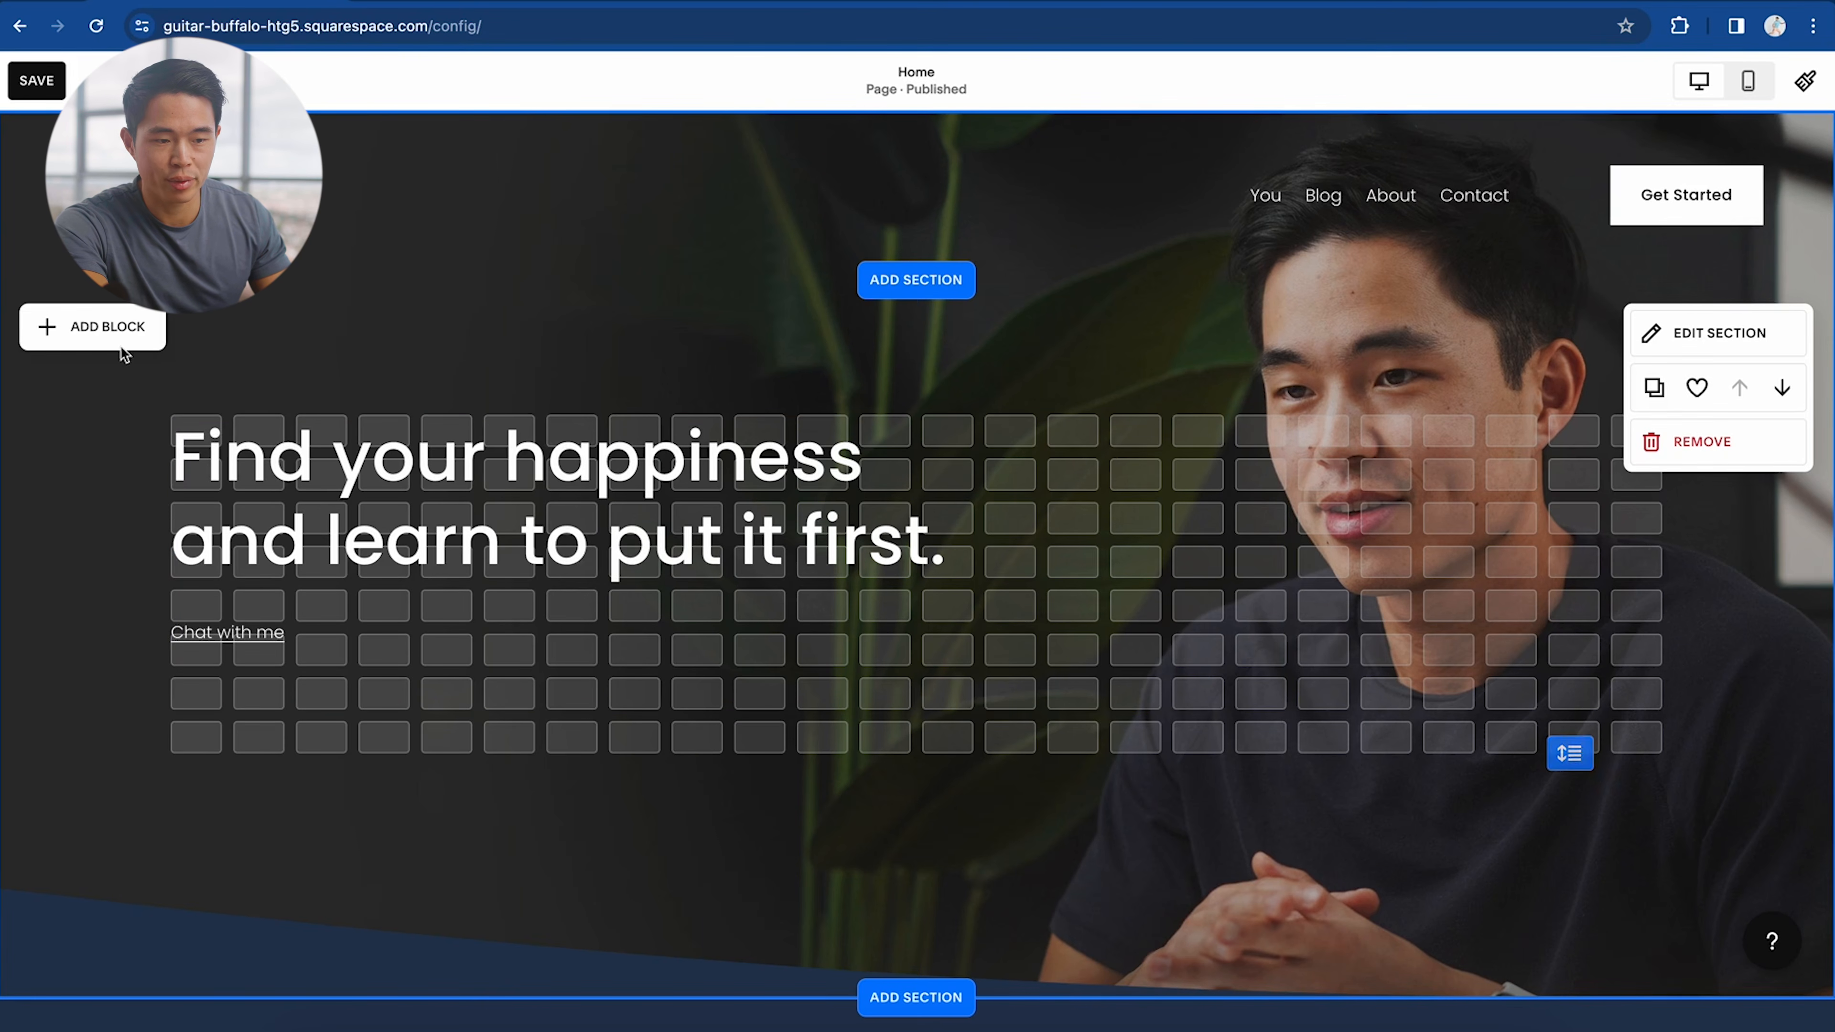
Step: Add a button labelled 'Contact Me' below the hero headline
click(106, 329)
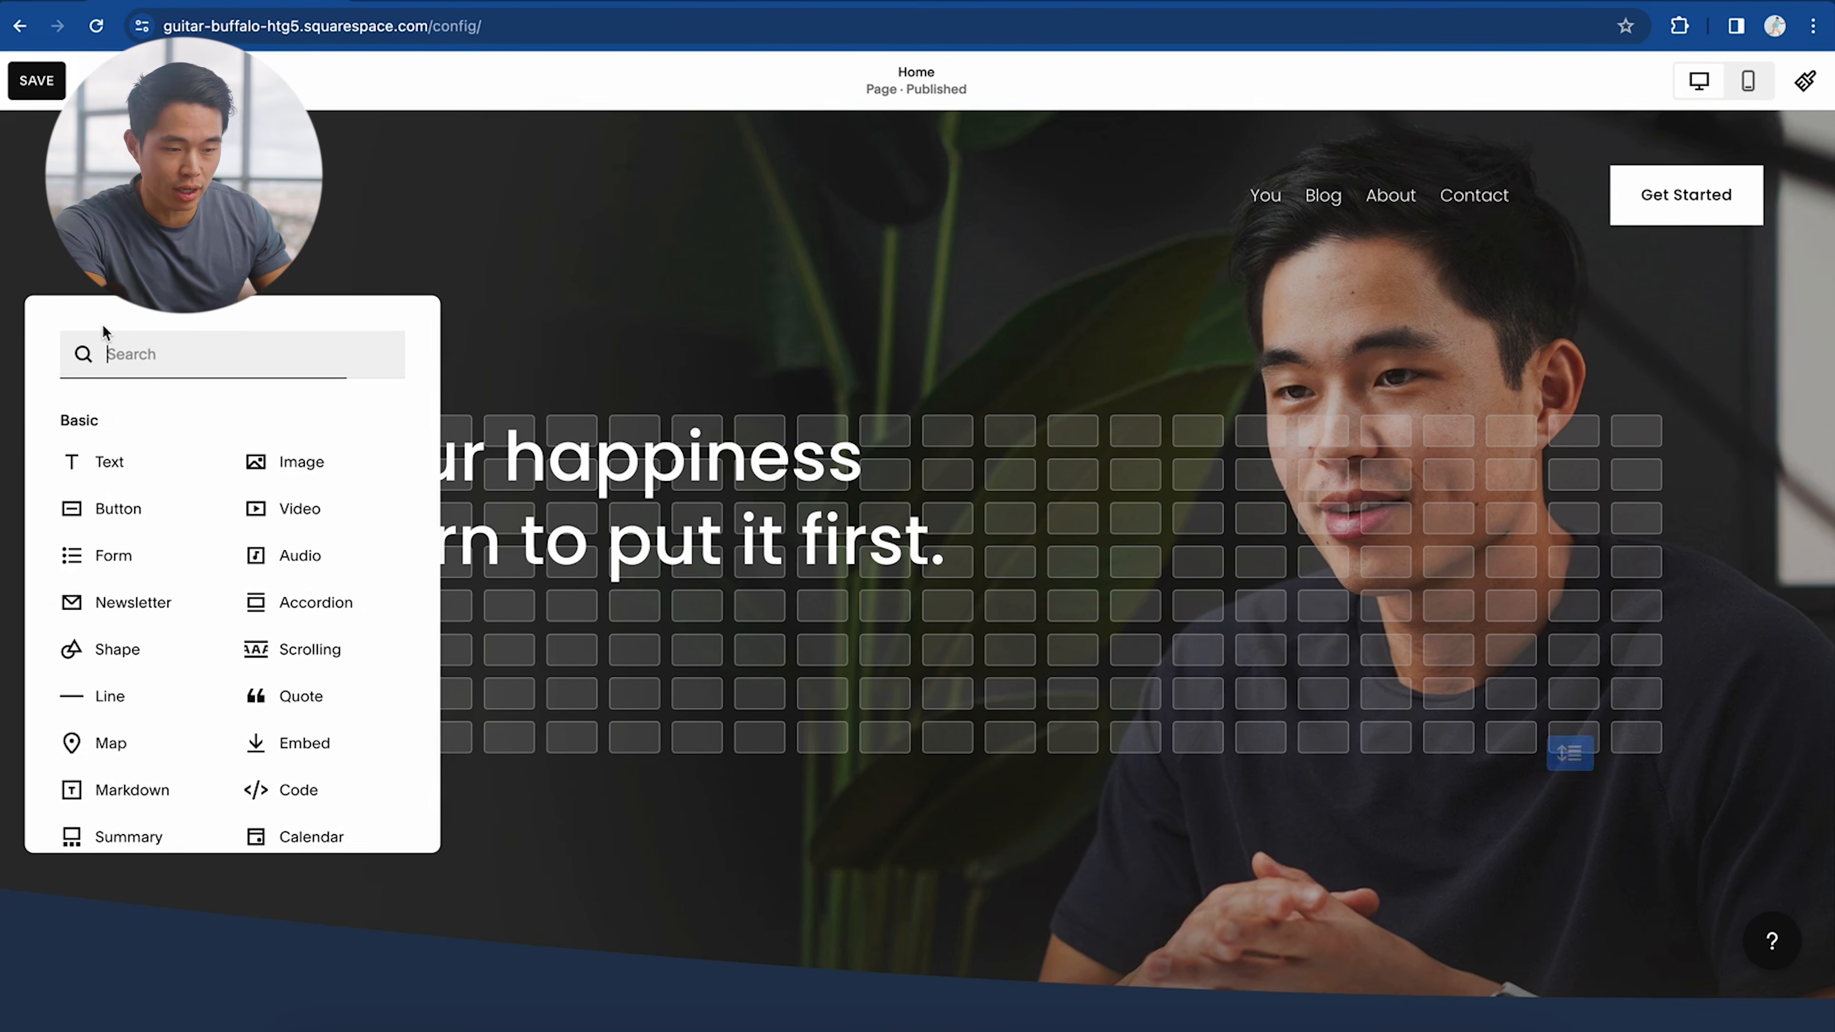
click(123, 526)
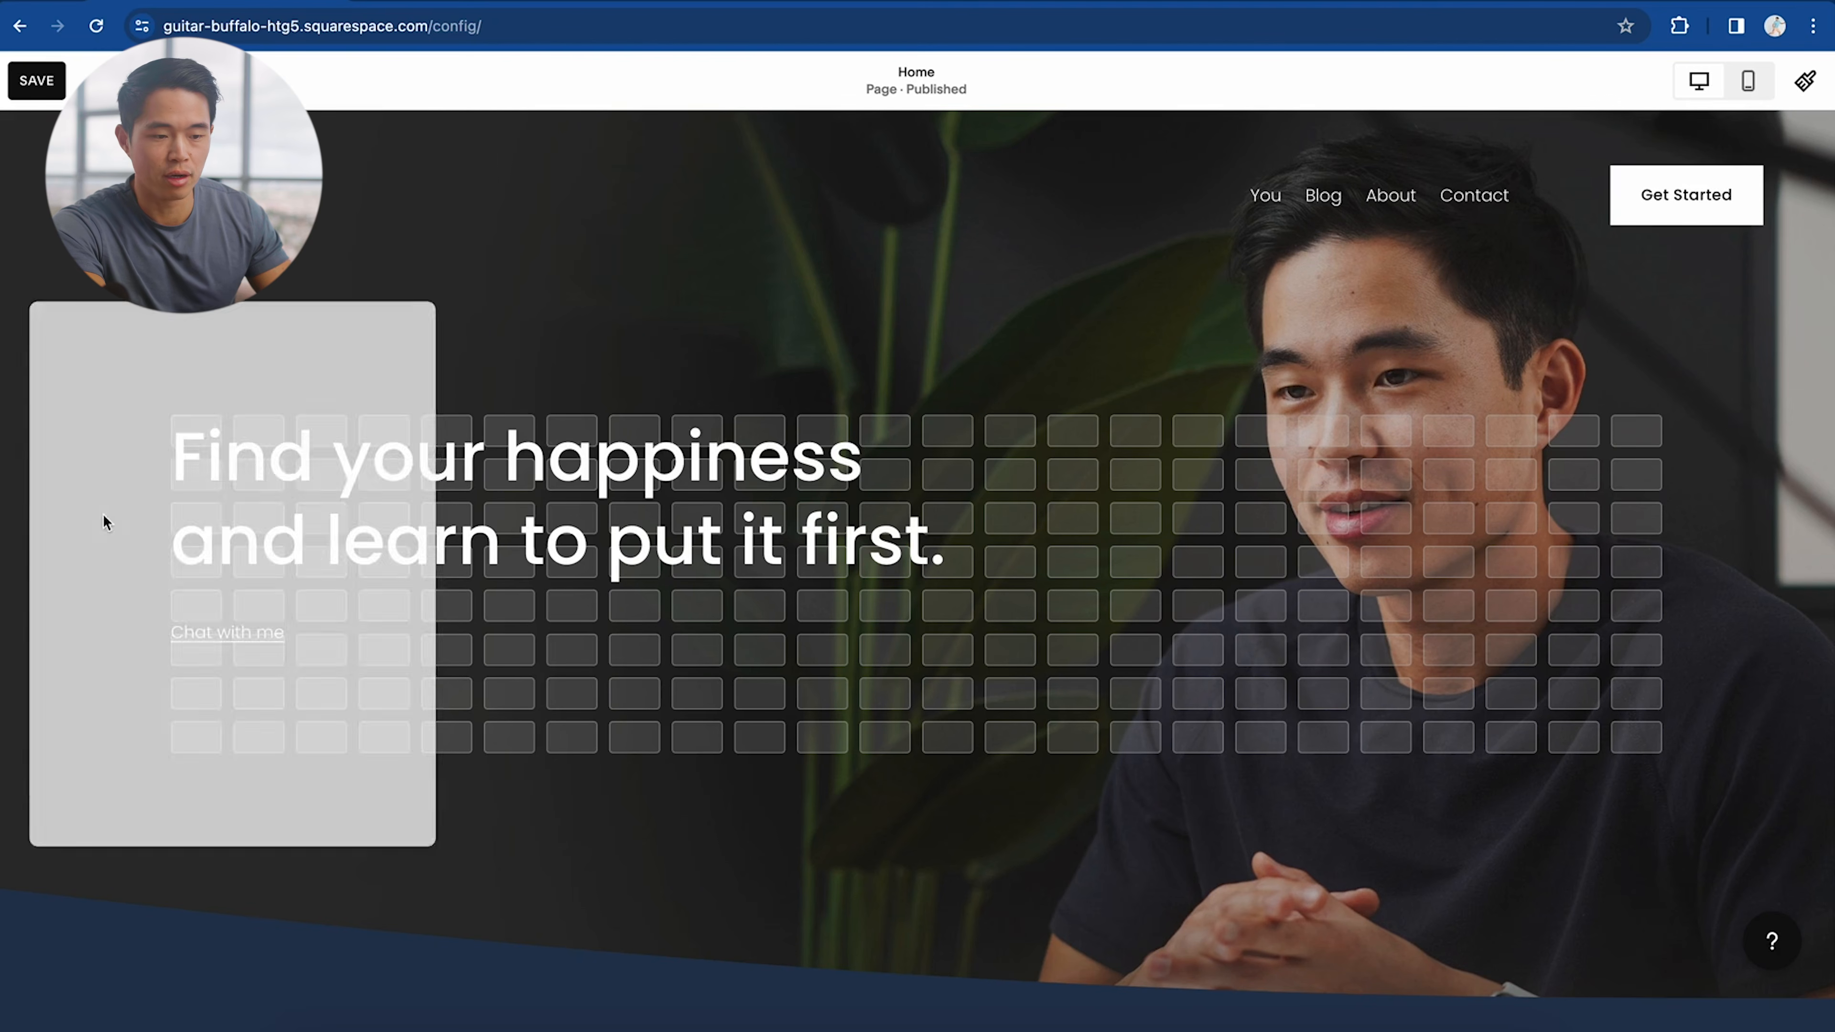
drag(286, 421, 289, 710)
click(194, 634)
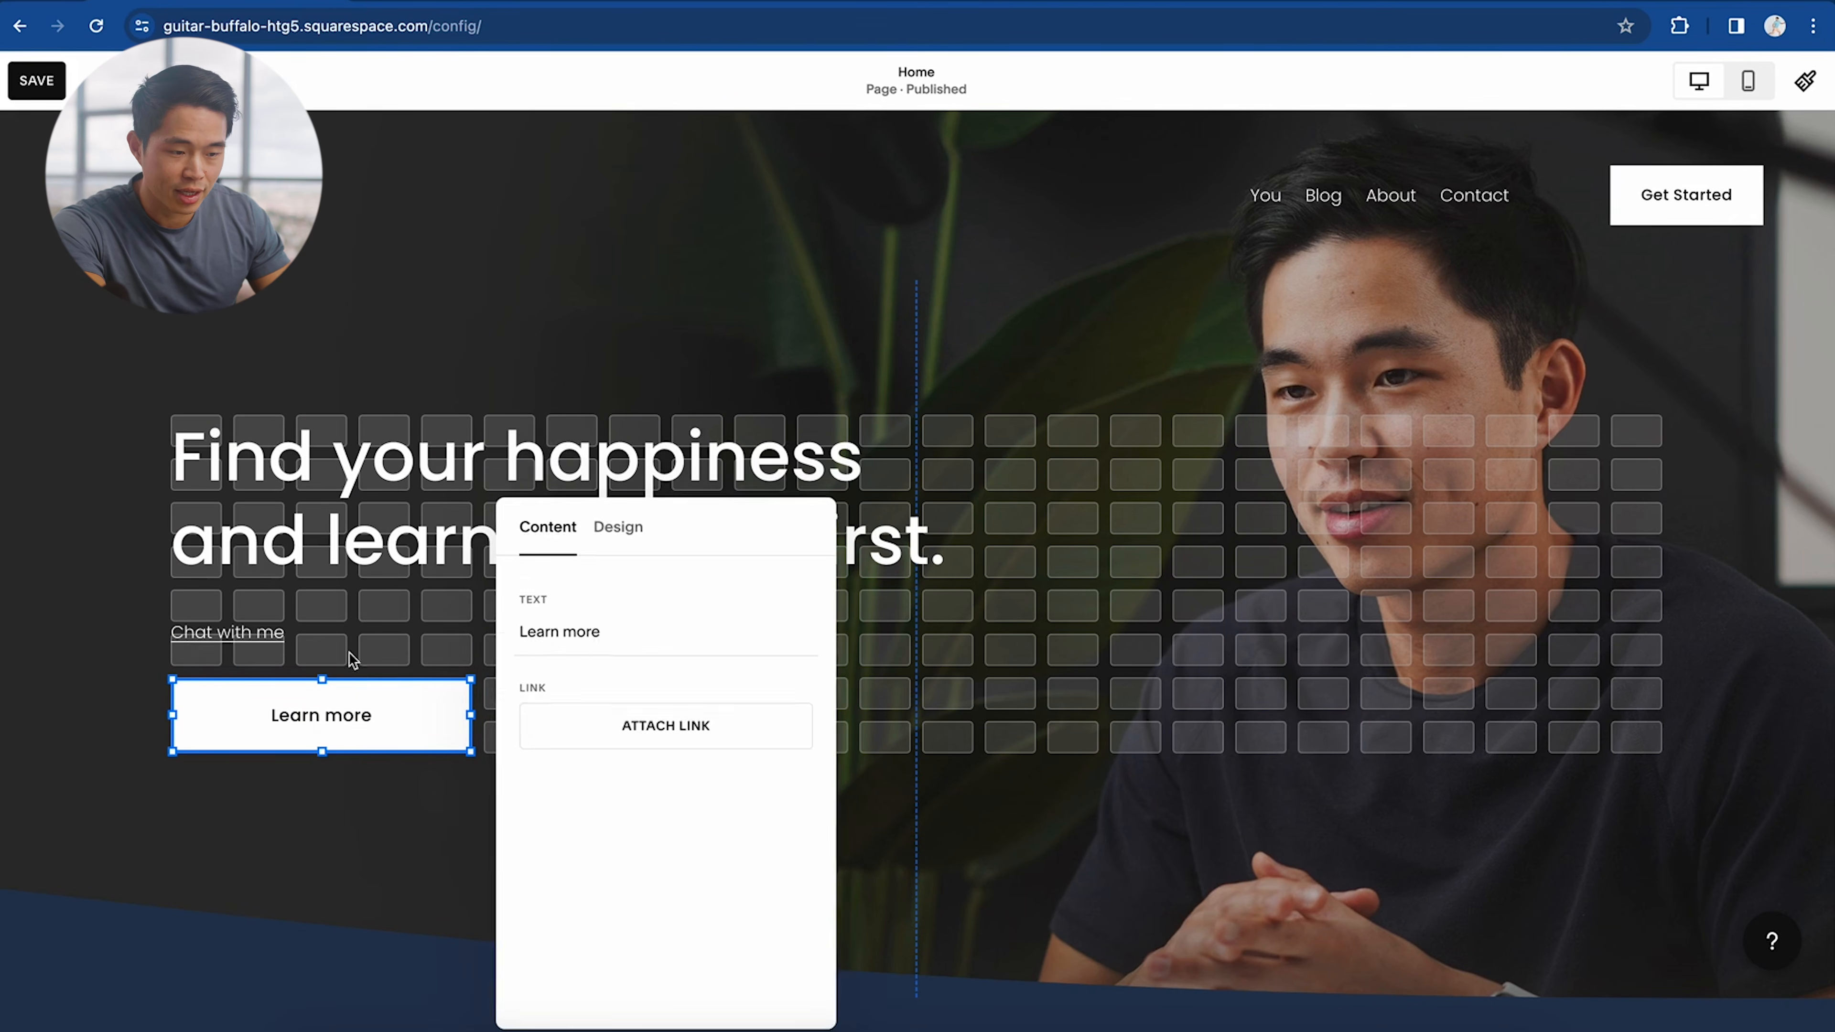
triple_click(616, 641)
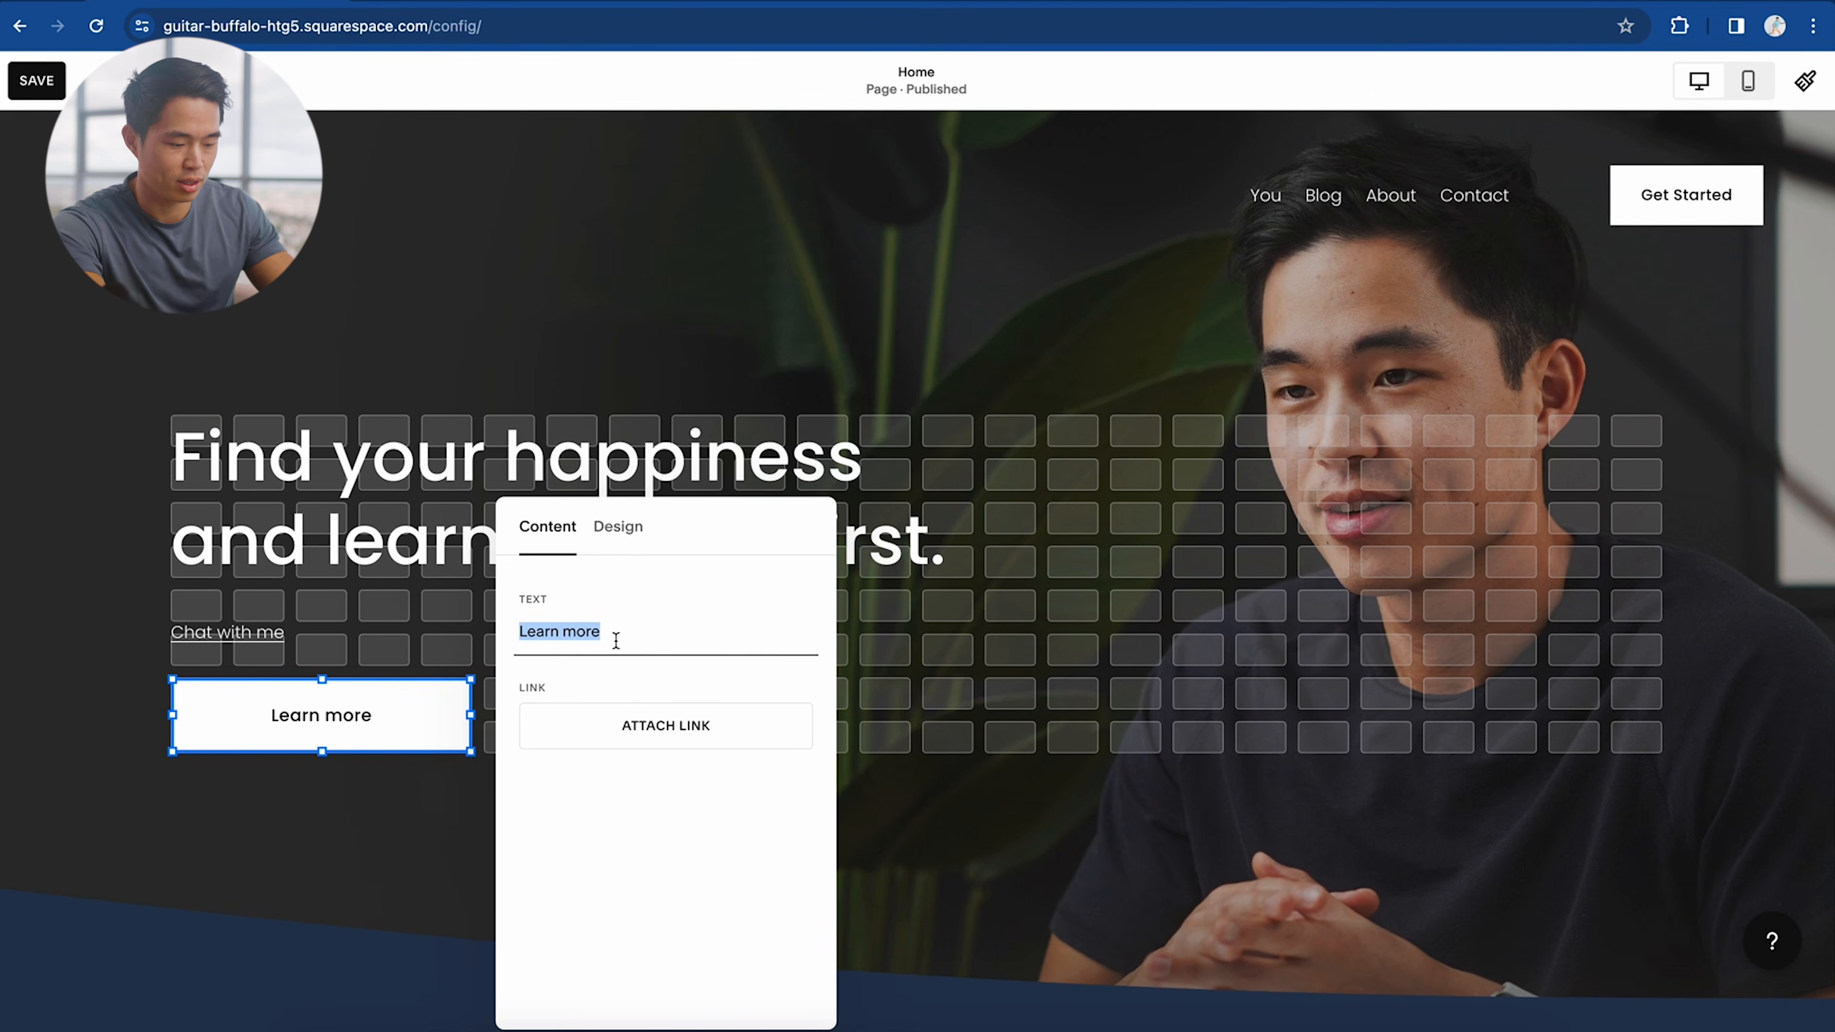
text(Contact Me)
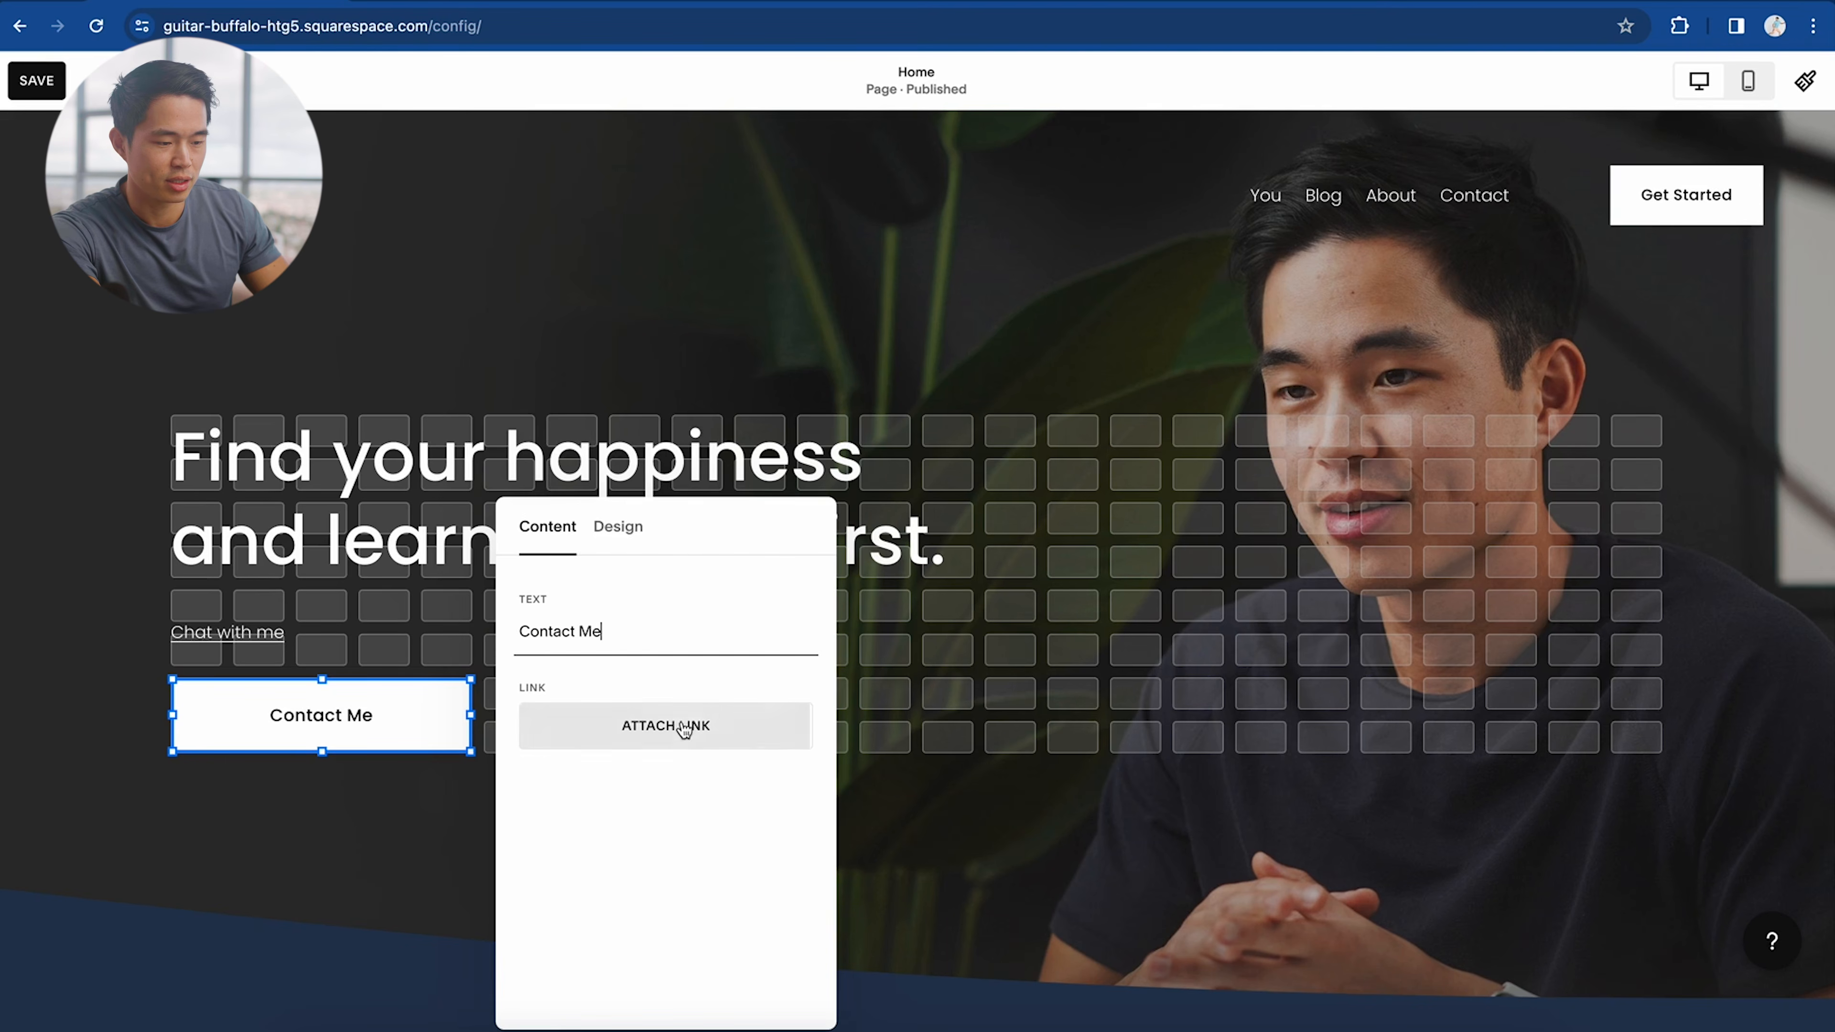
click(623, 531)
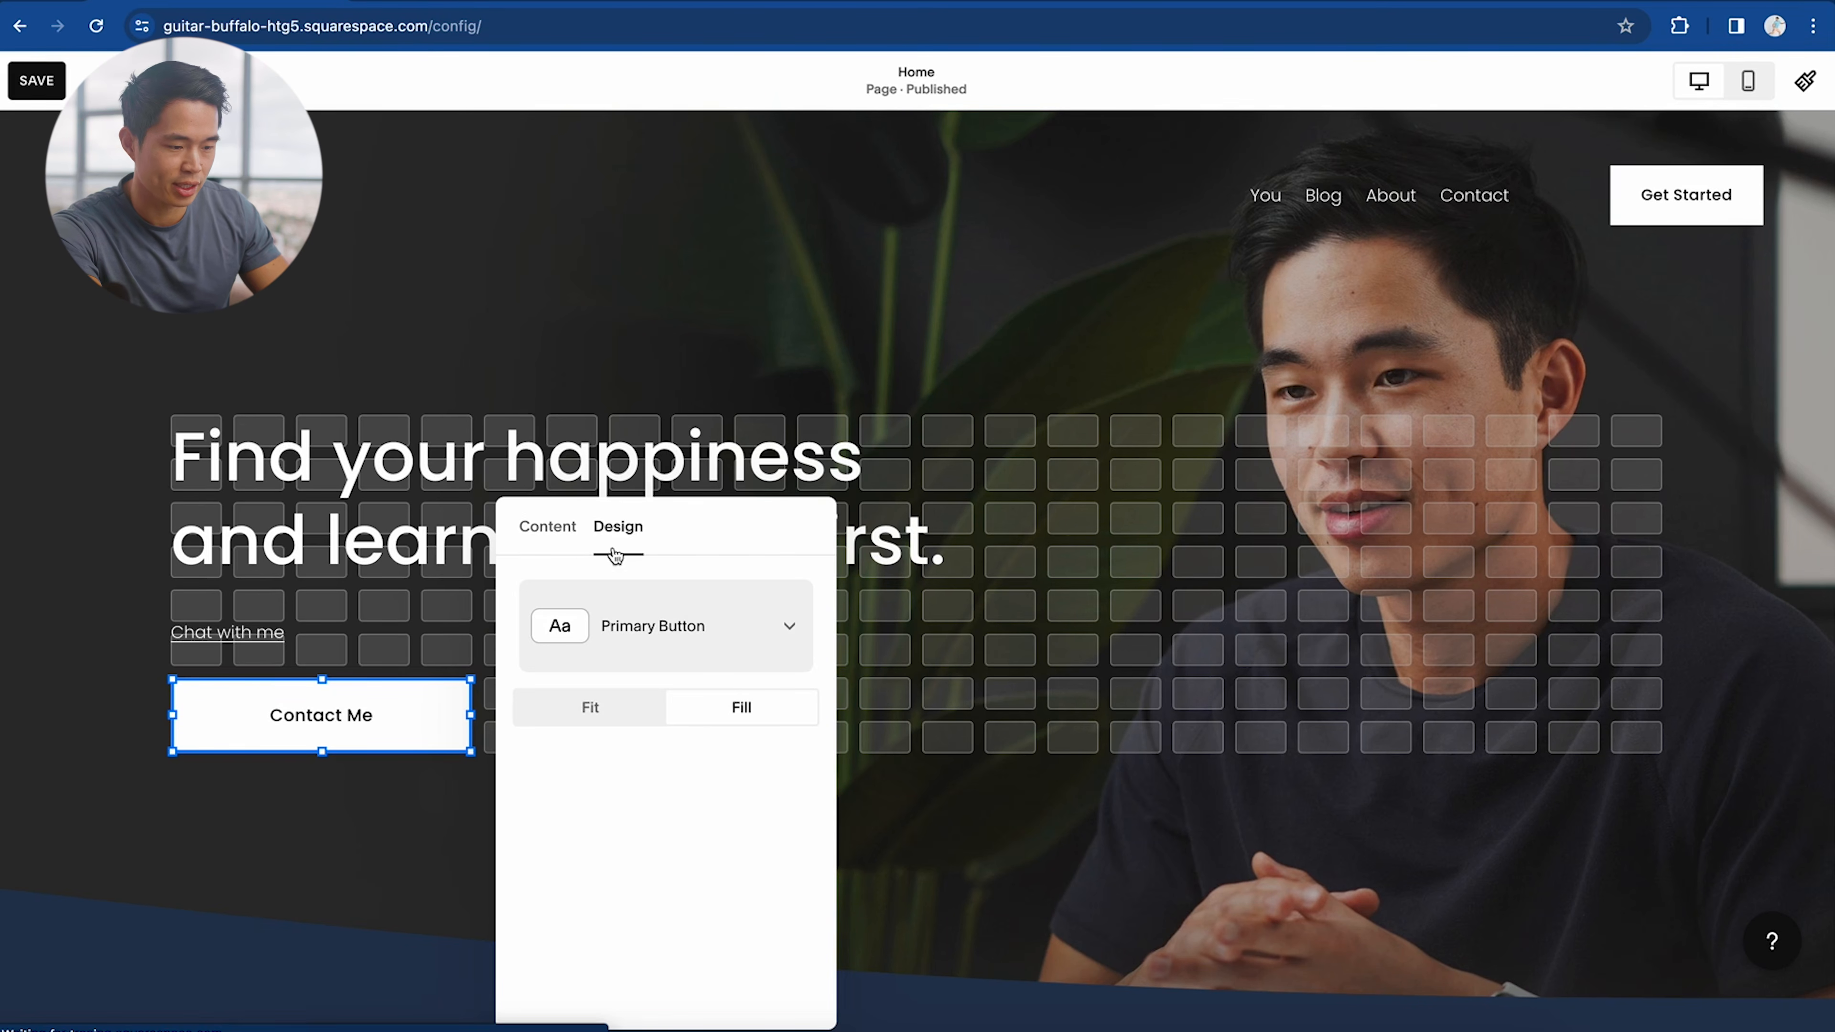
click(387, 788)
Step: Delete the 'Chat with me' line from the hero headline text
click(249, 631)
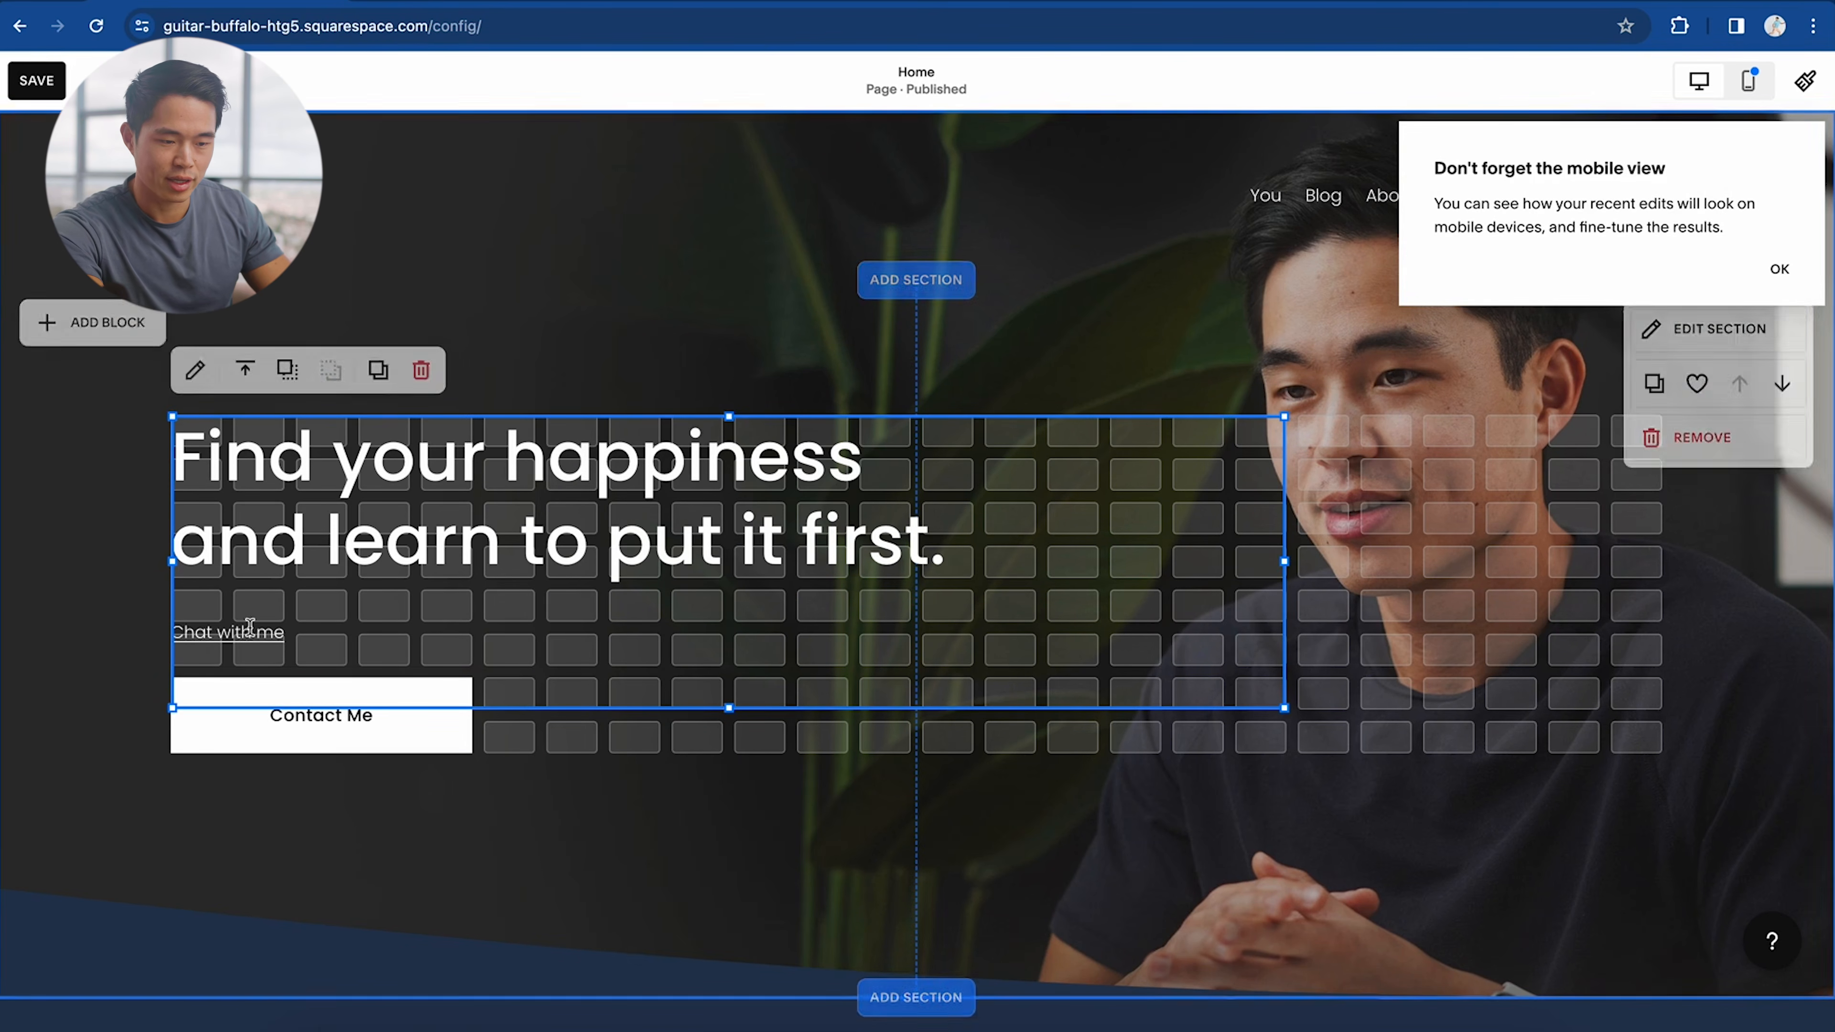
triple_click(284, 641)
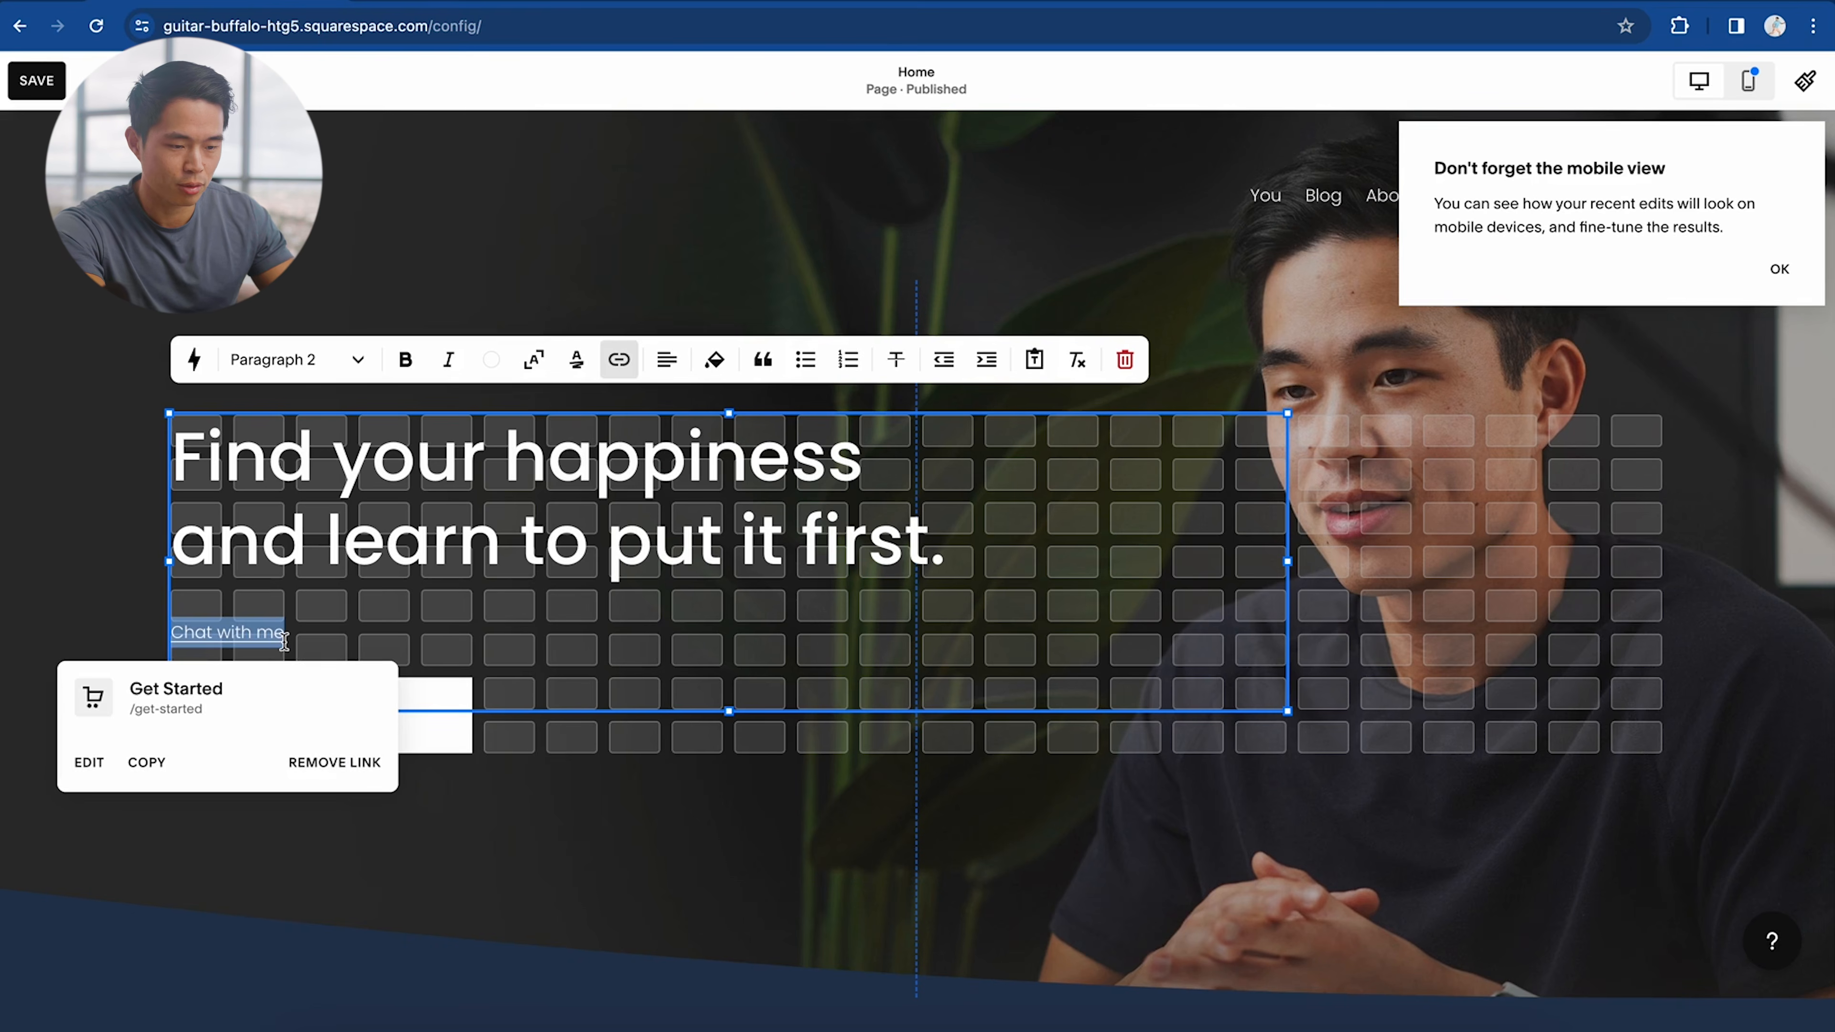
key(BackSpace)
key(BackSpace)
click(1128, 955)
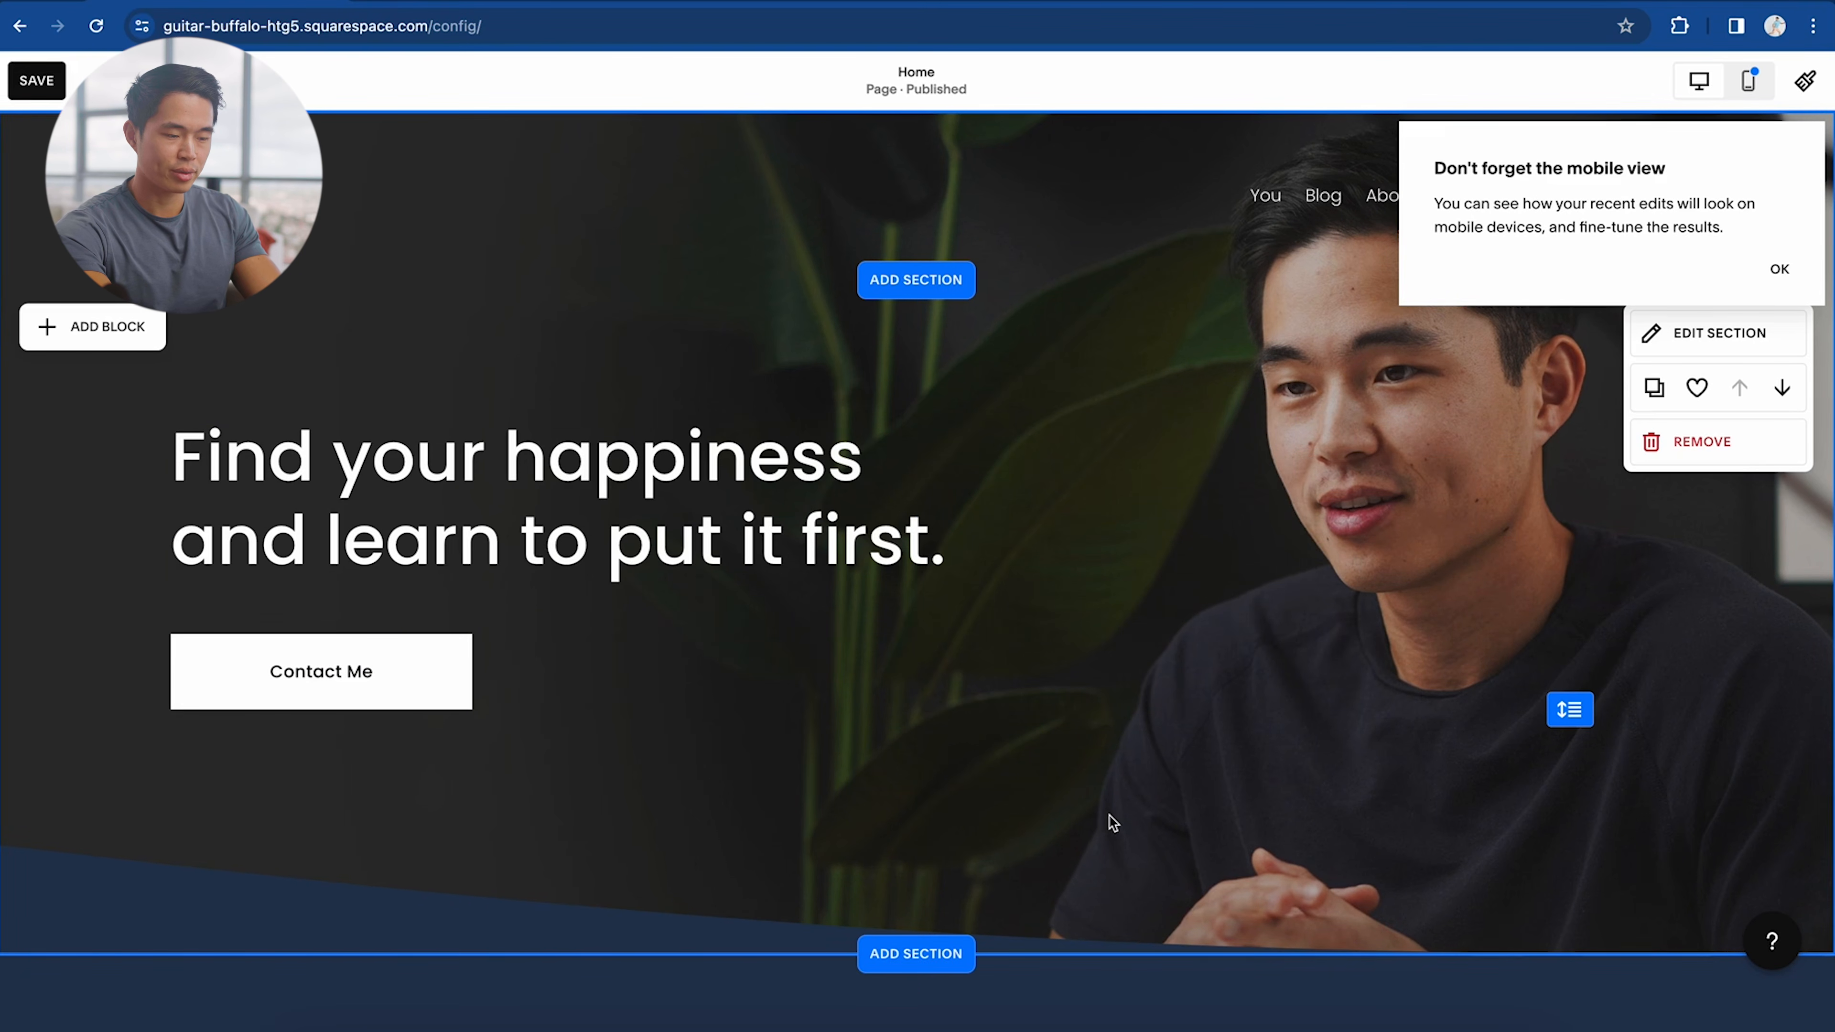
scroll(1098, 598, down, 1)
scroll(1099, 598, up, 1)
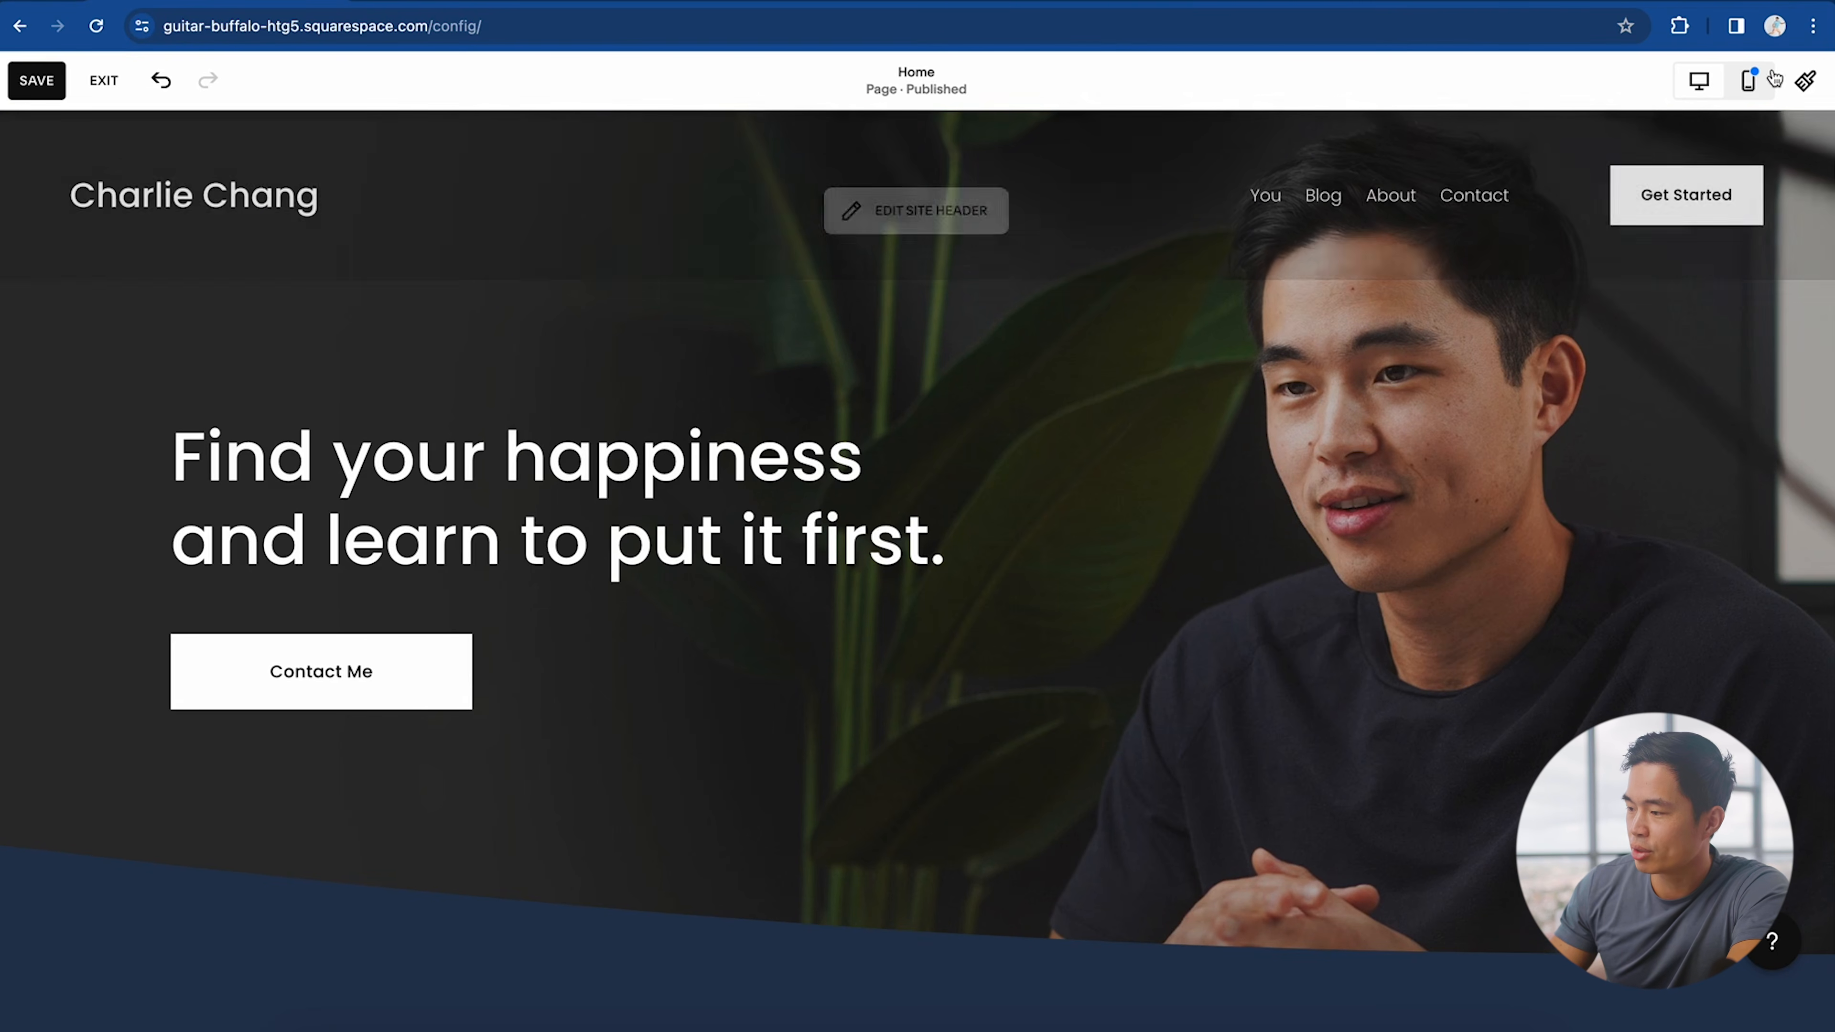
Step: In mobile view, shrink the hero headline and narrow the Contact Me button
click(1750, 83)
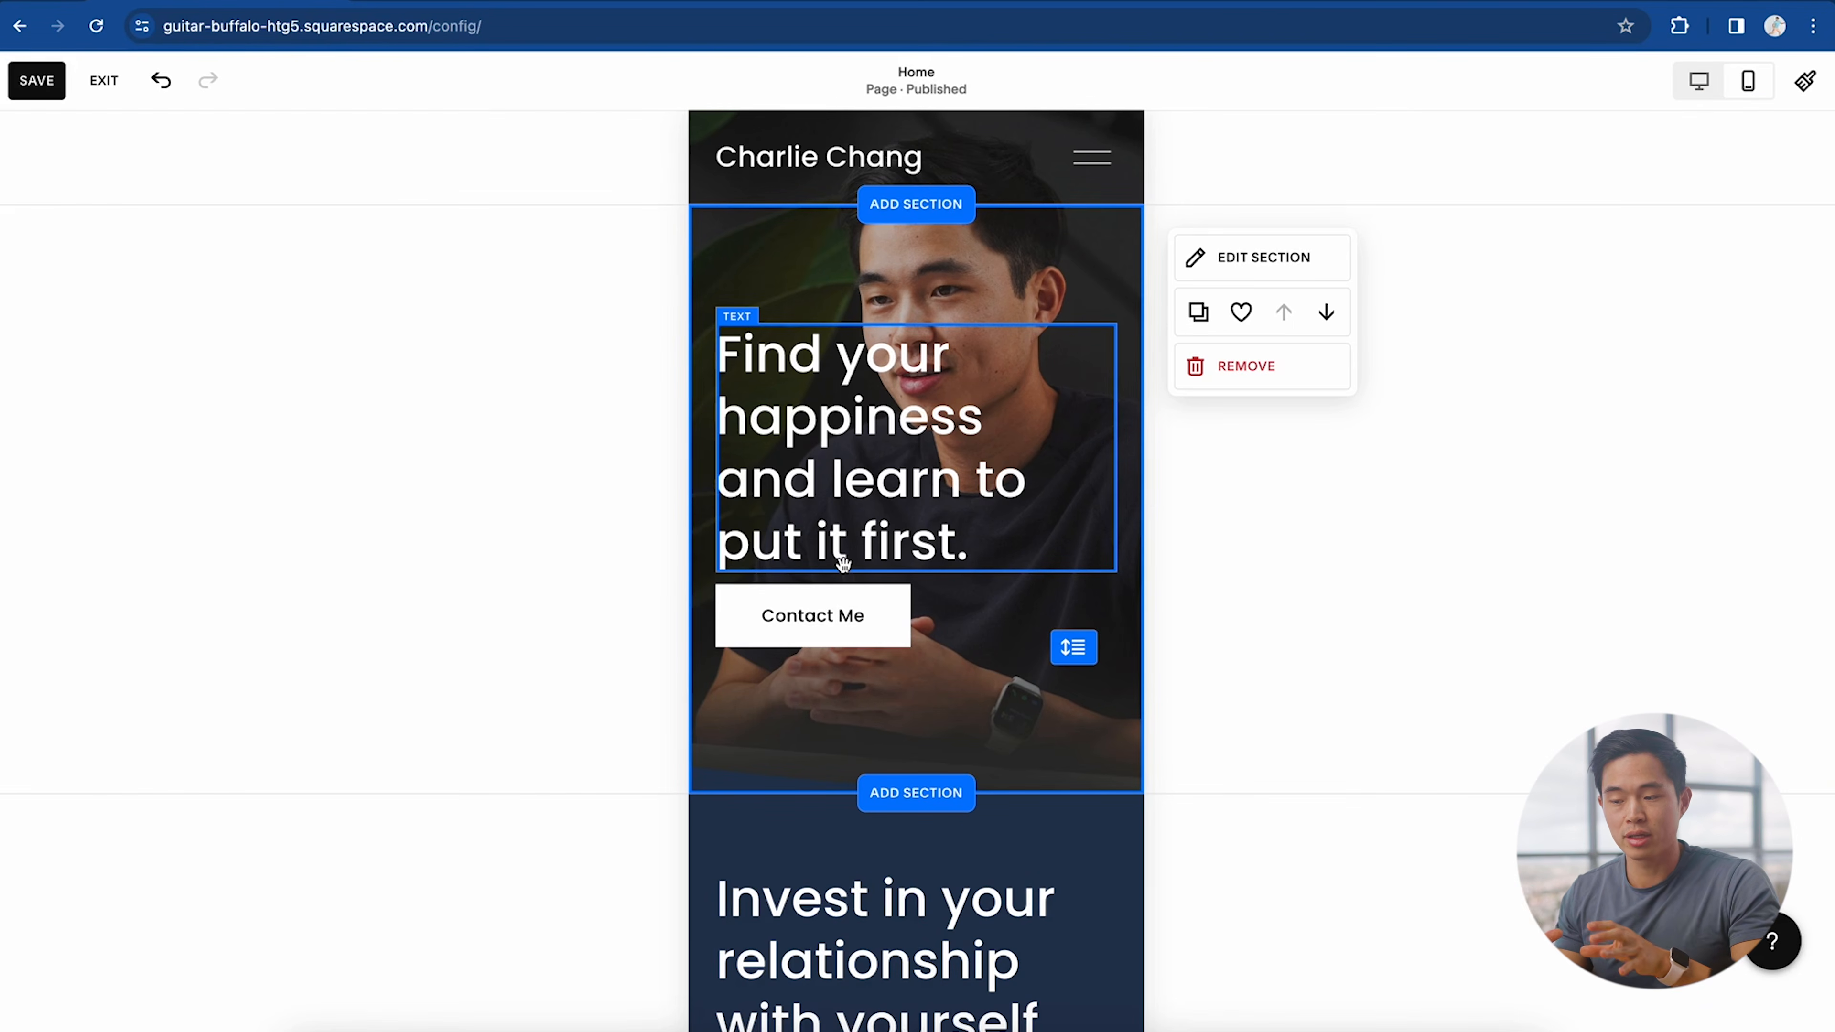
double_click(941, 513)
click(968, 540)
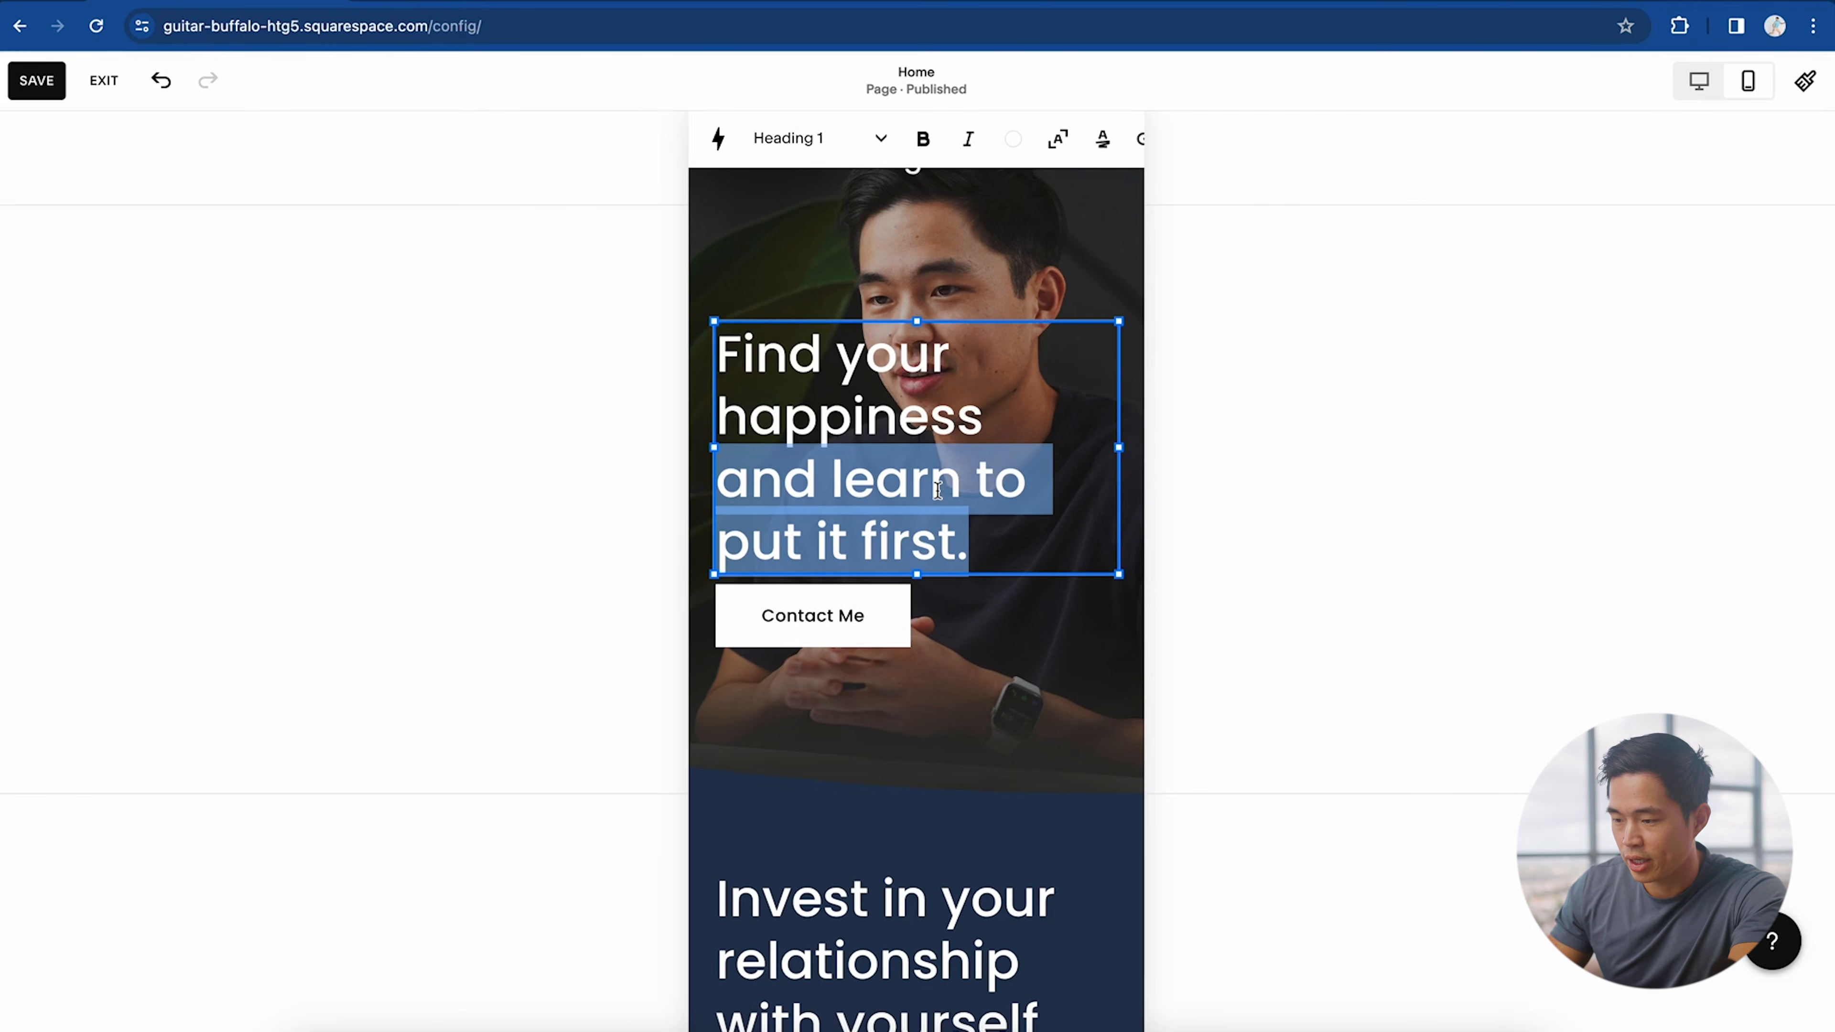
triple_click(938, 492)
triple_click(938, 492)
click(787, 568)
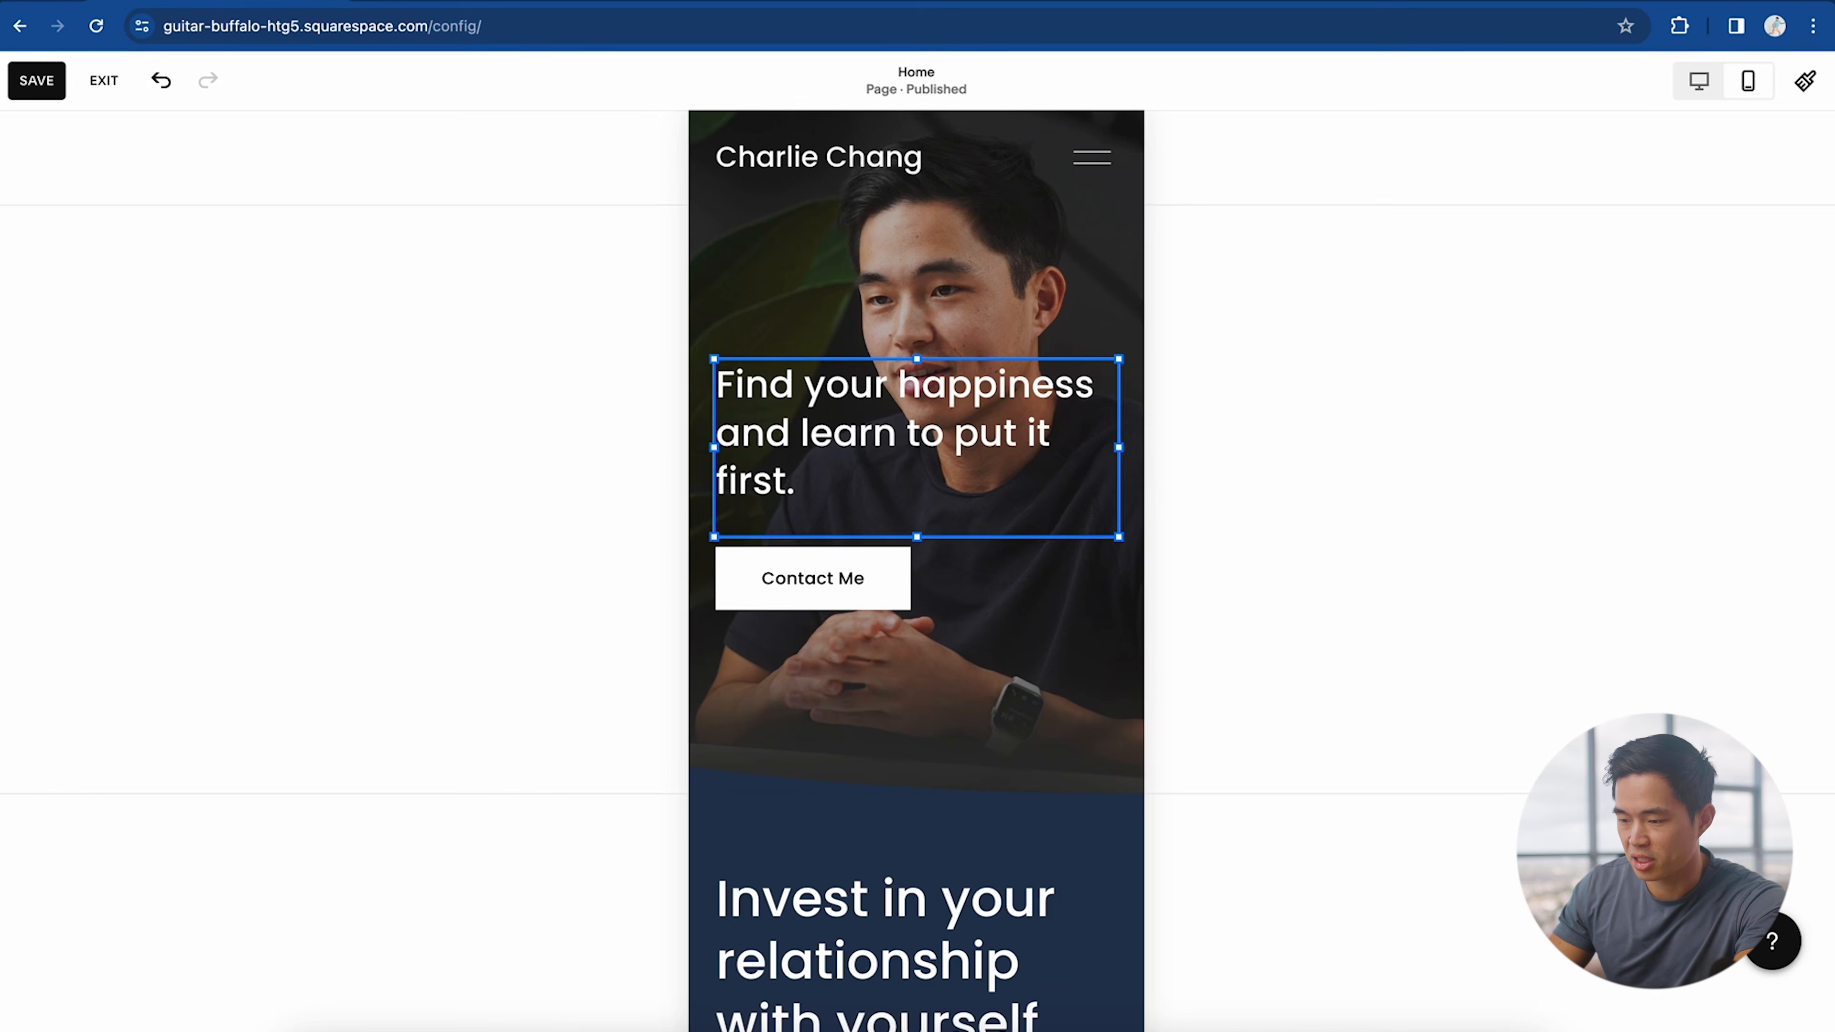
mouse_move(908, 609)
mouse_down()
mouse_move(802, 594)
mouse_move(909, 597)
mouse_move(888, 591)
mouse_up()
click(1368, 383)
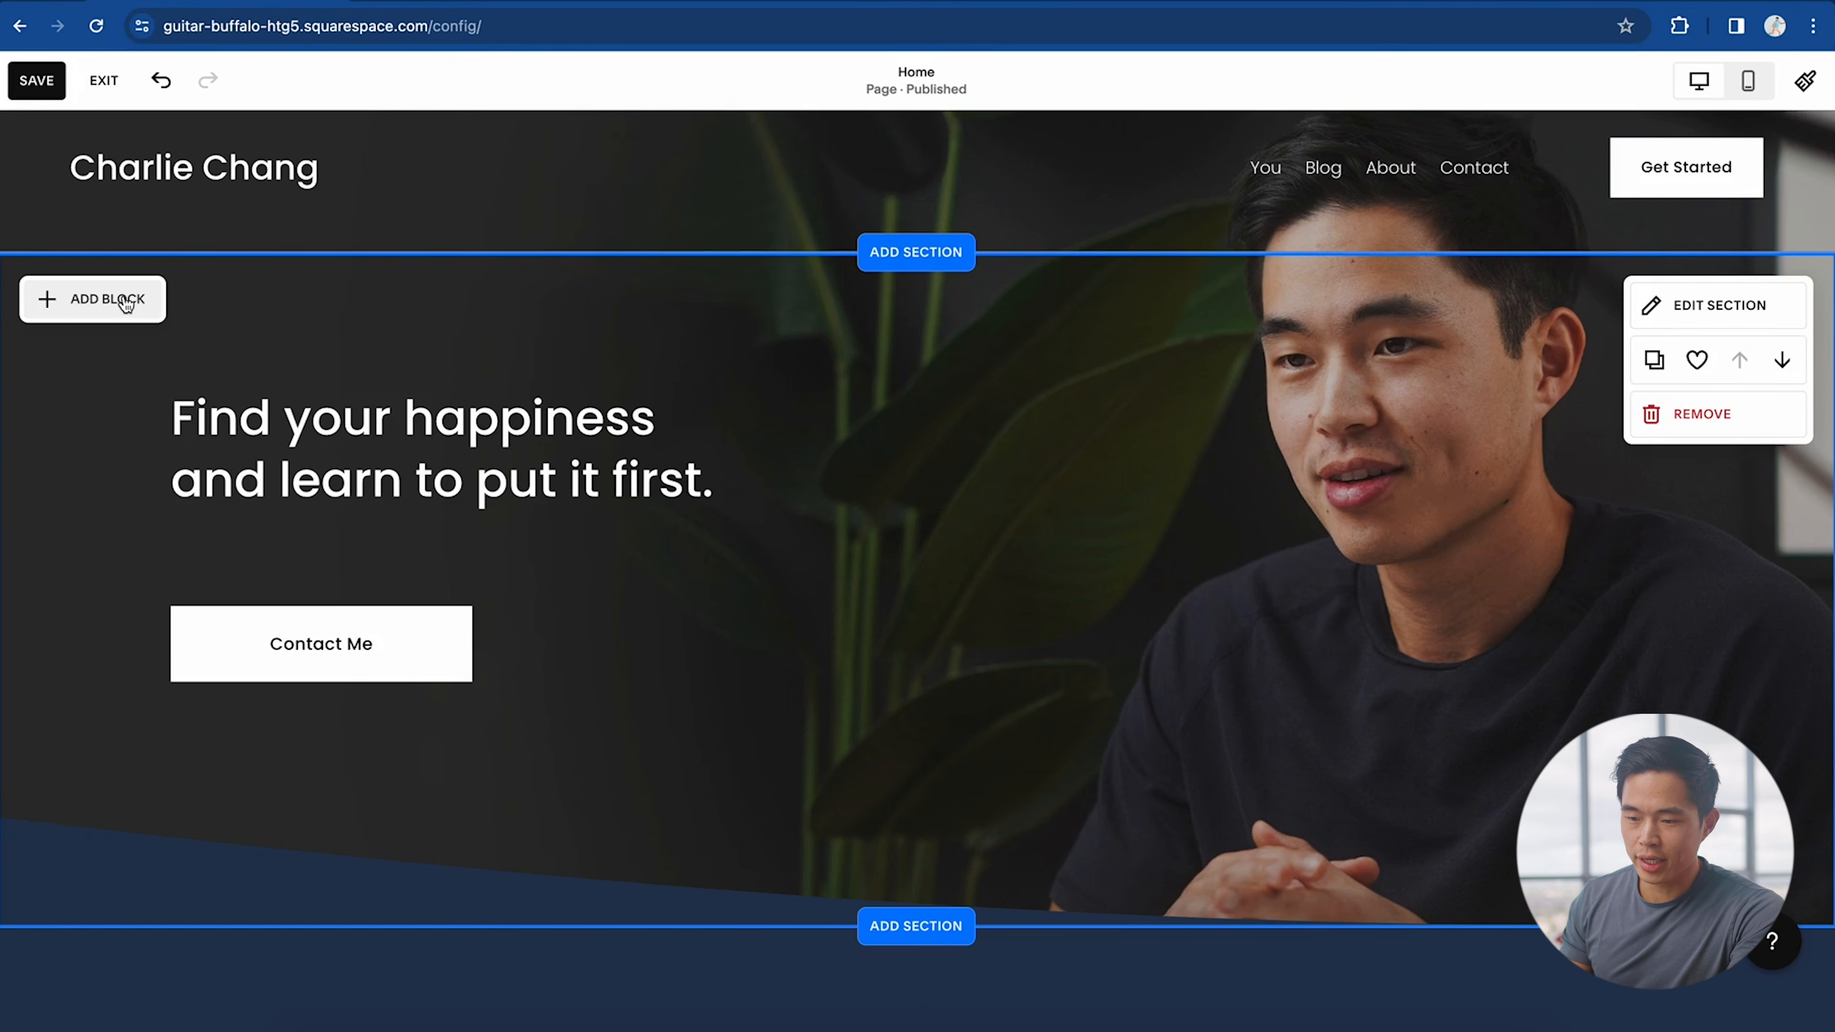
click(125, 303)
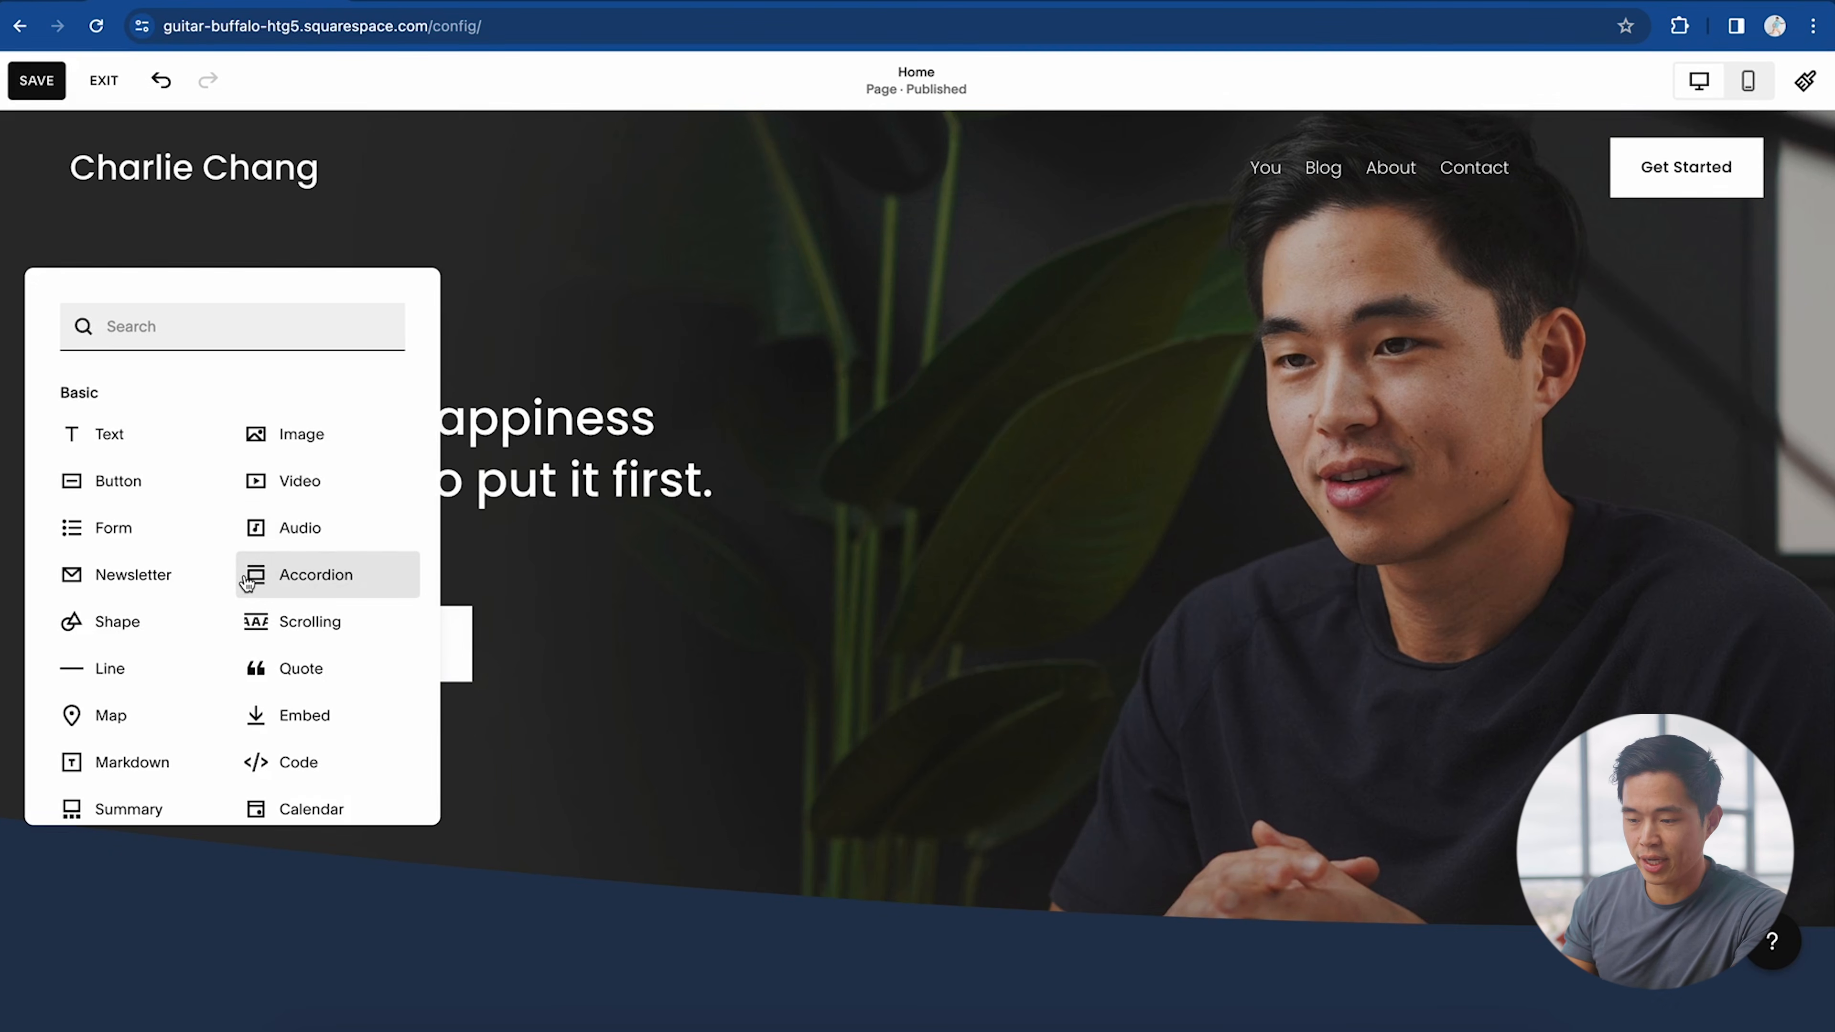
scroll(245, 582, down, 3)
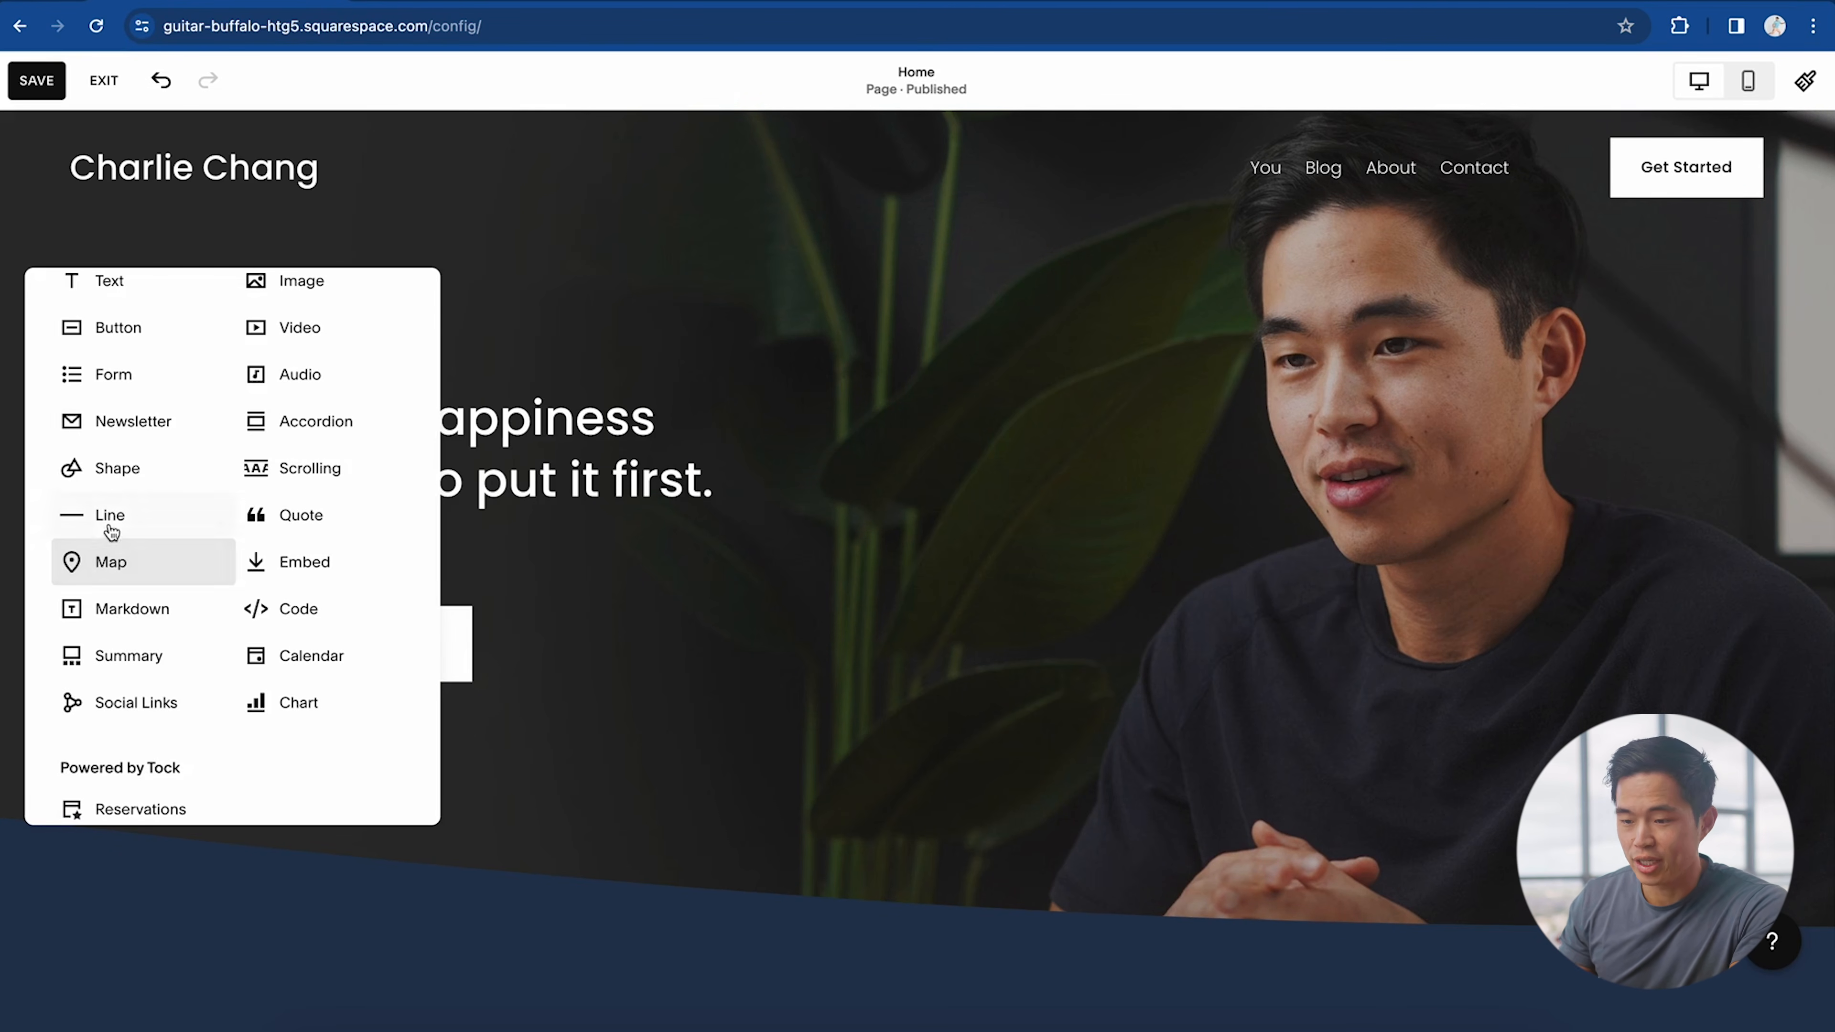
scroll(325, 506, down, 1)
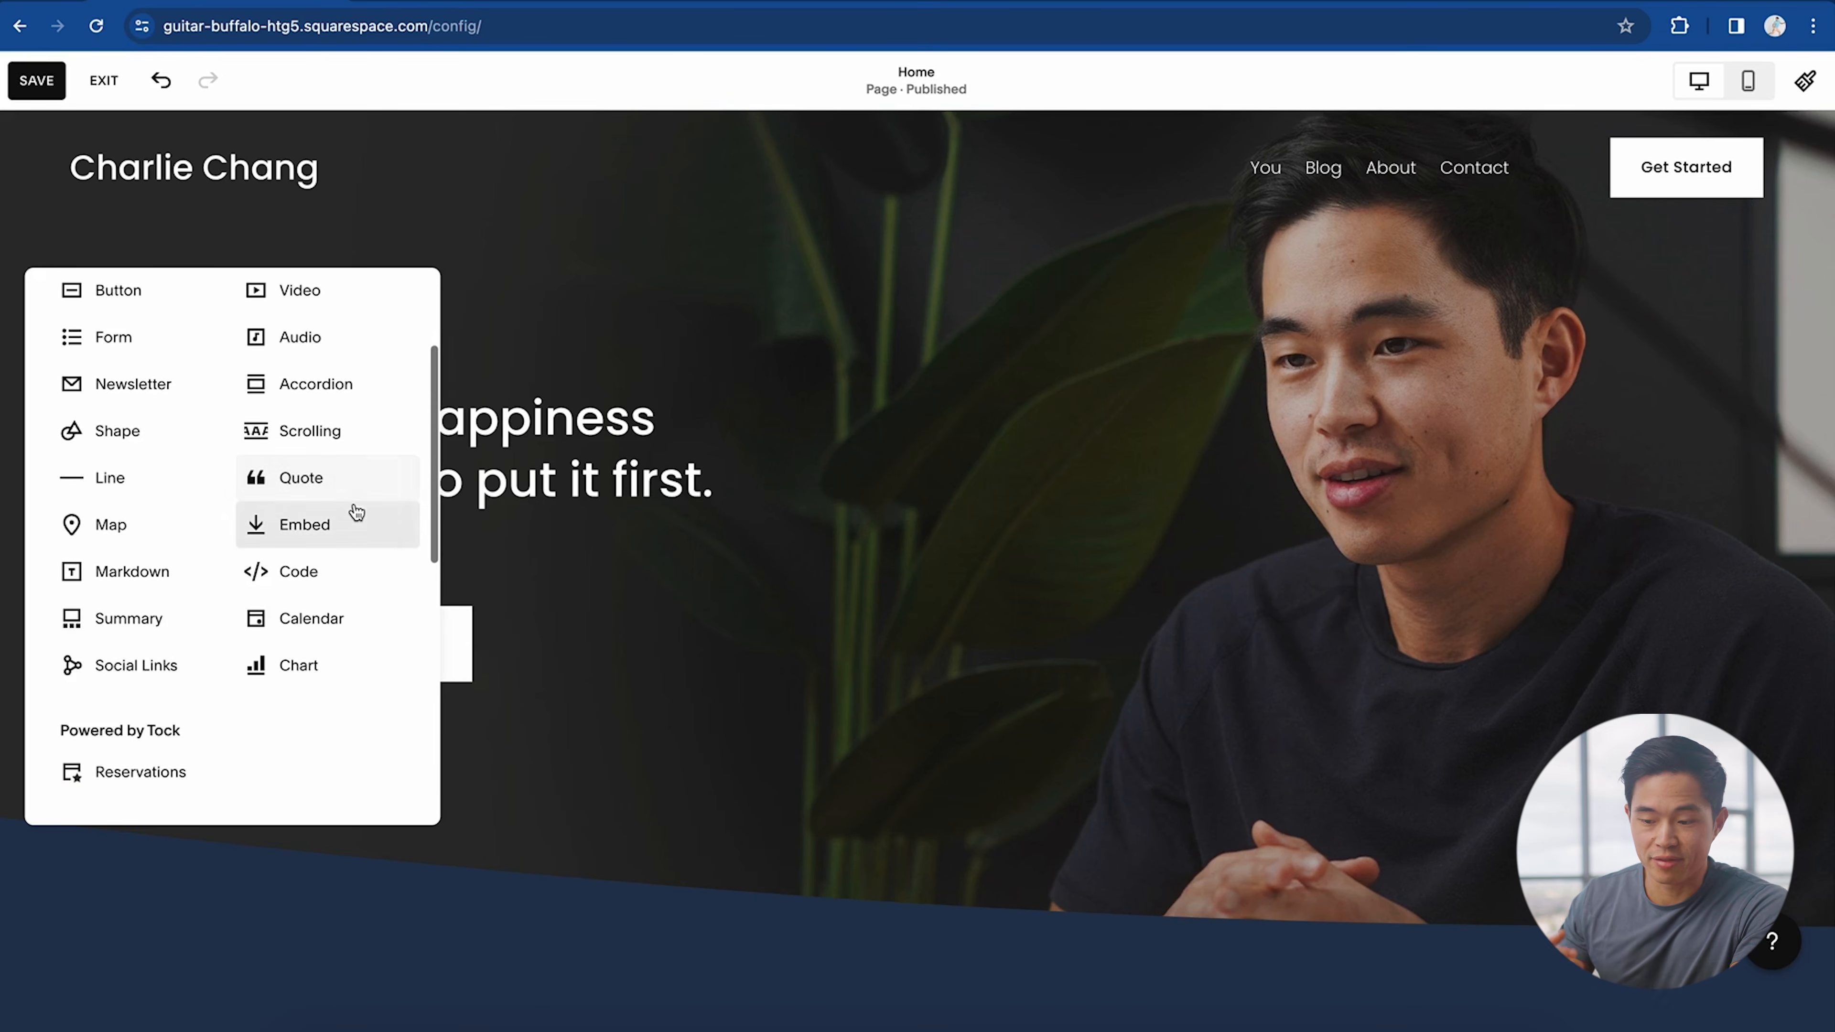
scroll(111, 385, down, 10)
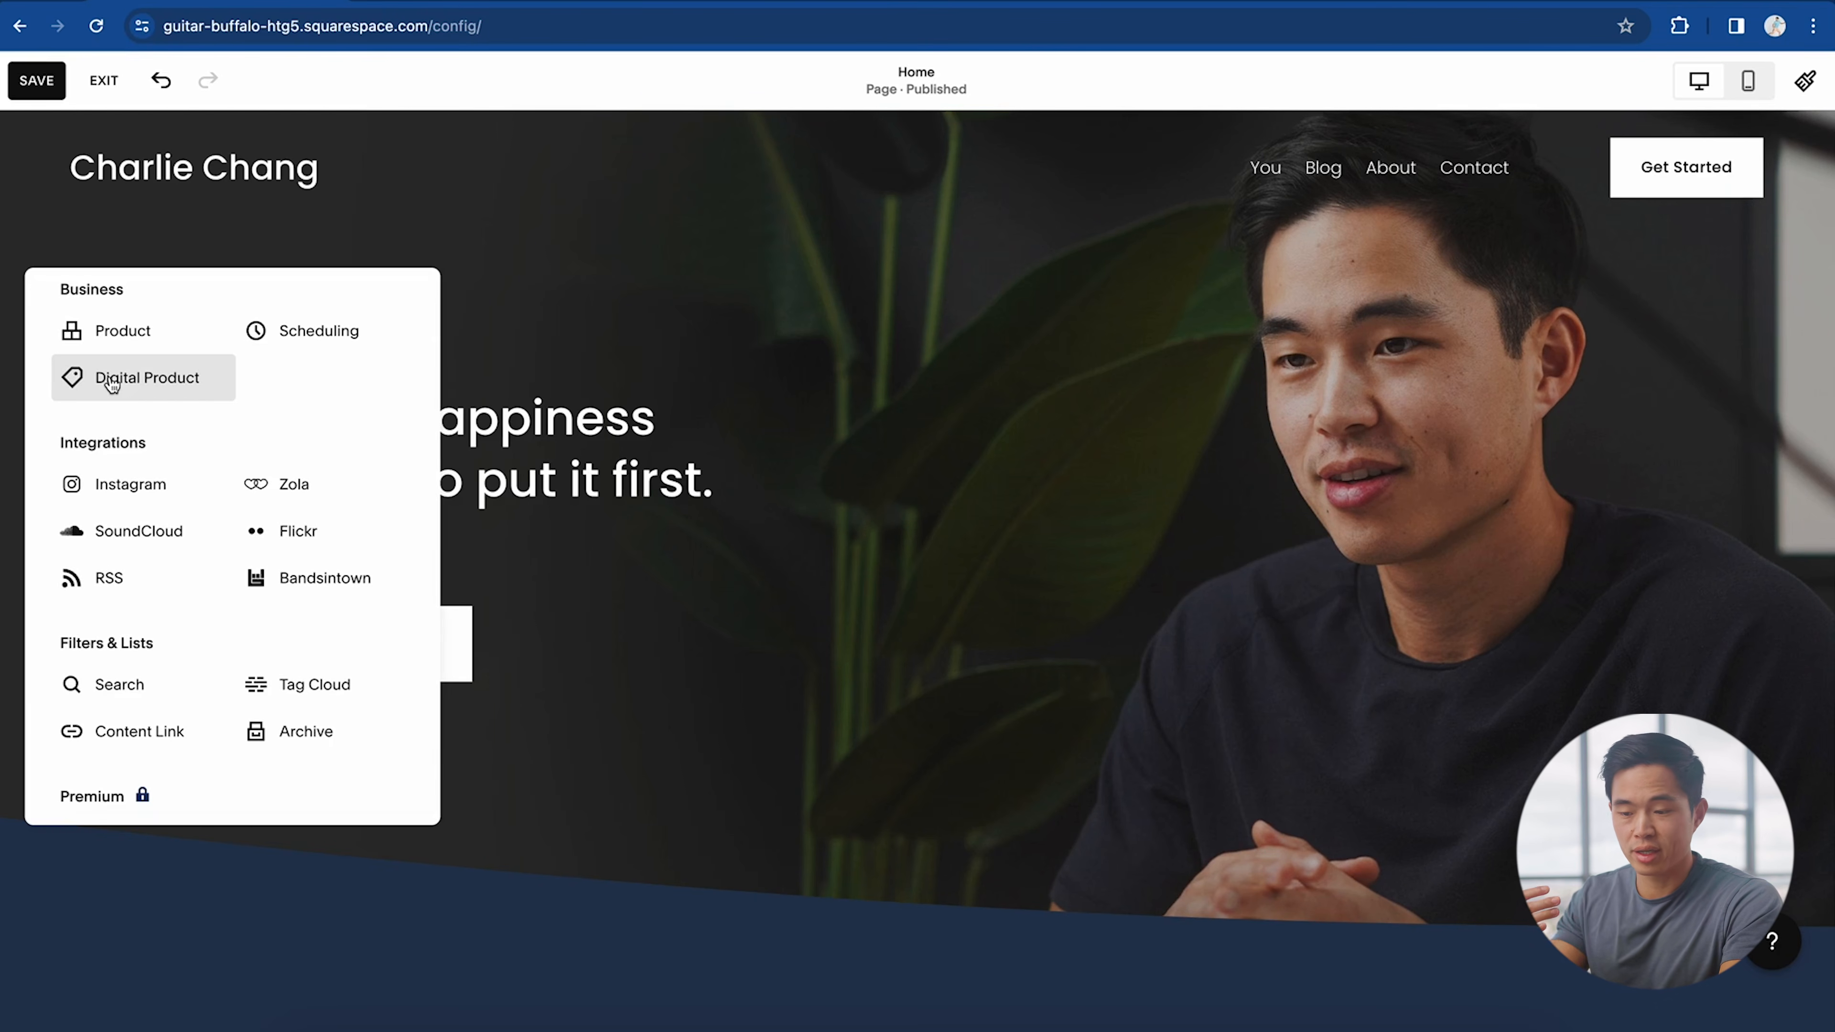
scroll(316, 613, up, 10)
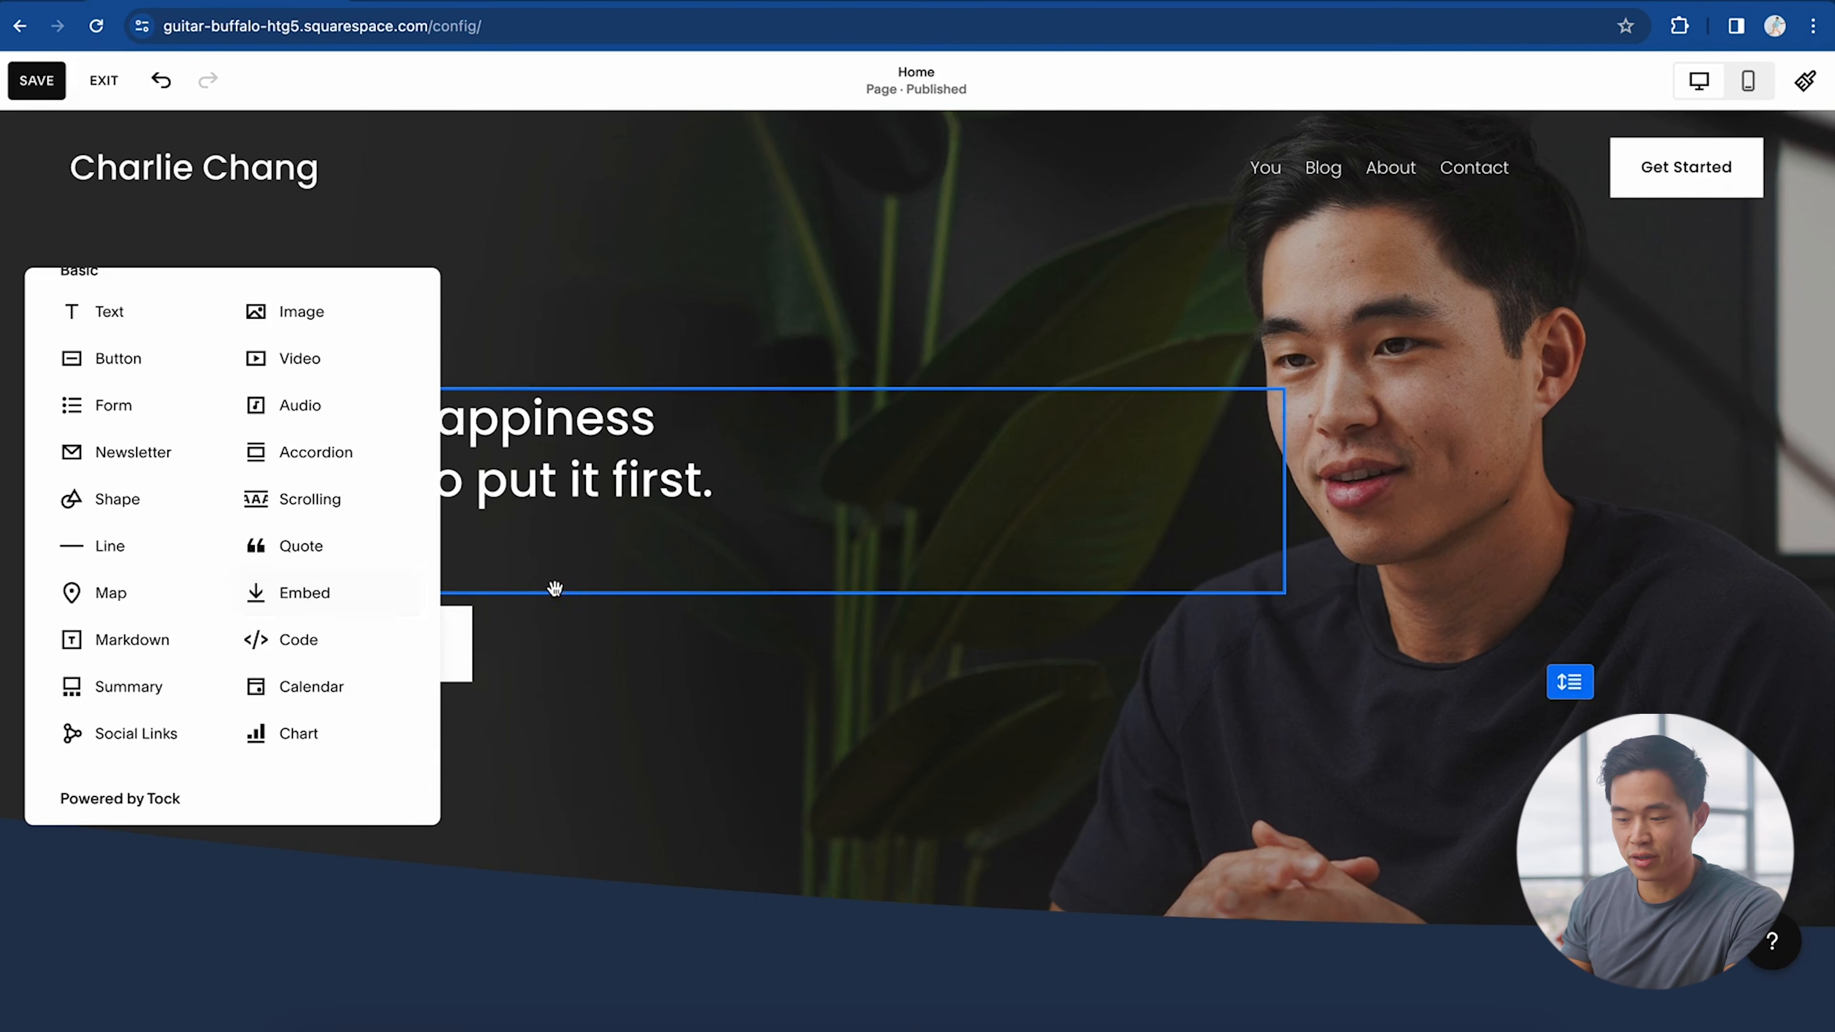
click(659, 688)
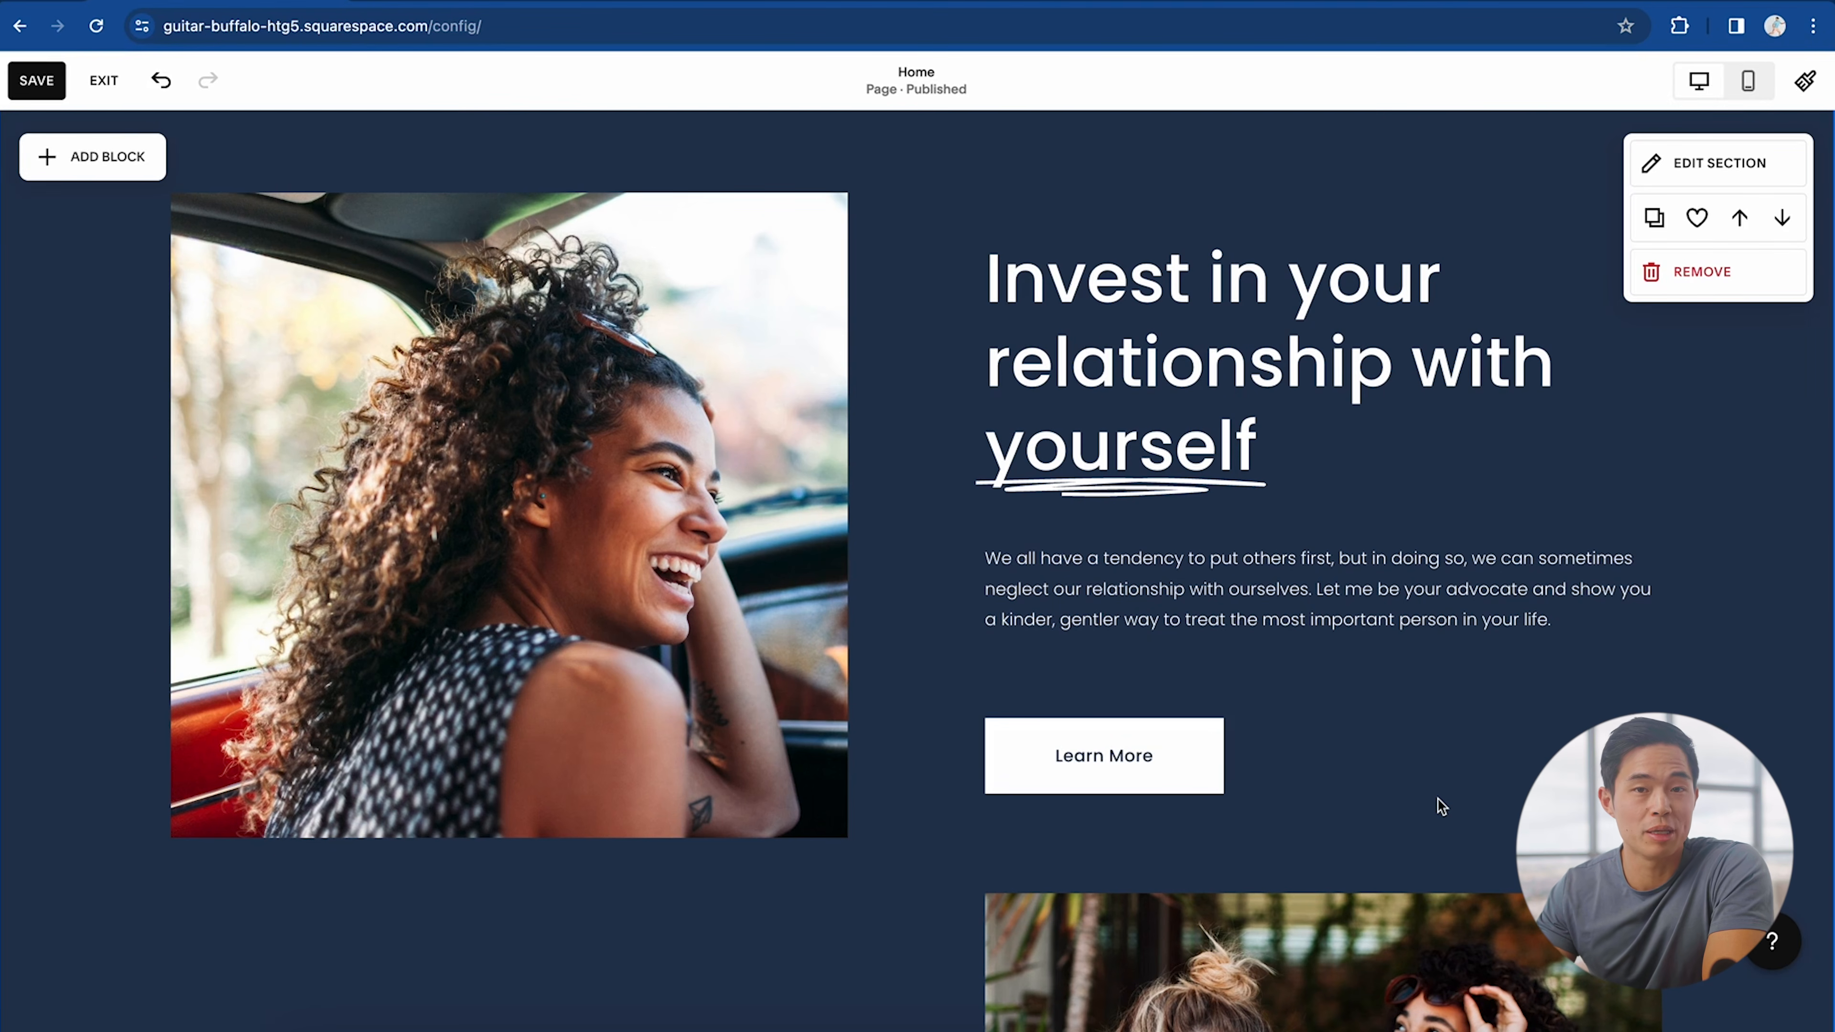
scroll(1437, 797, up, 10)
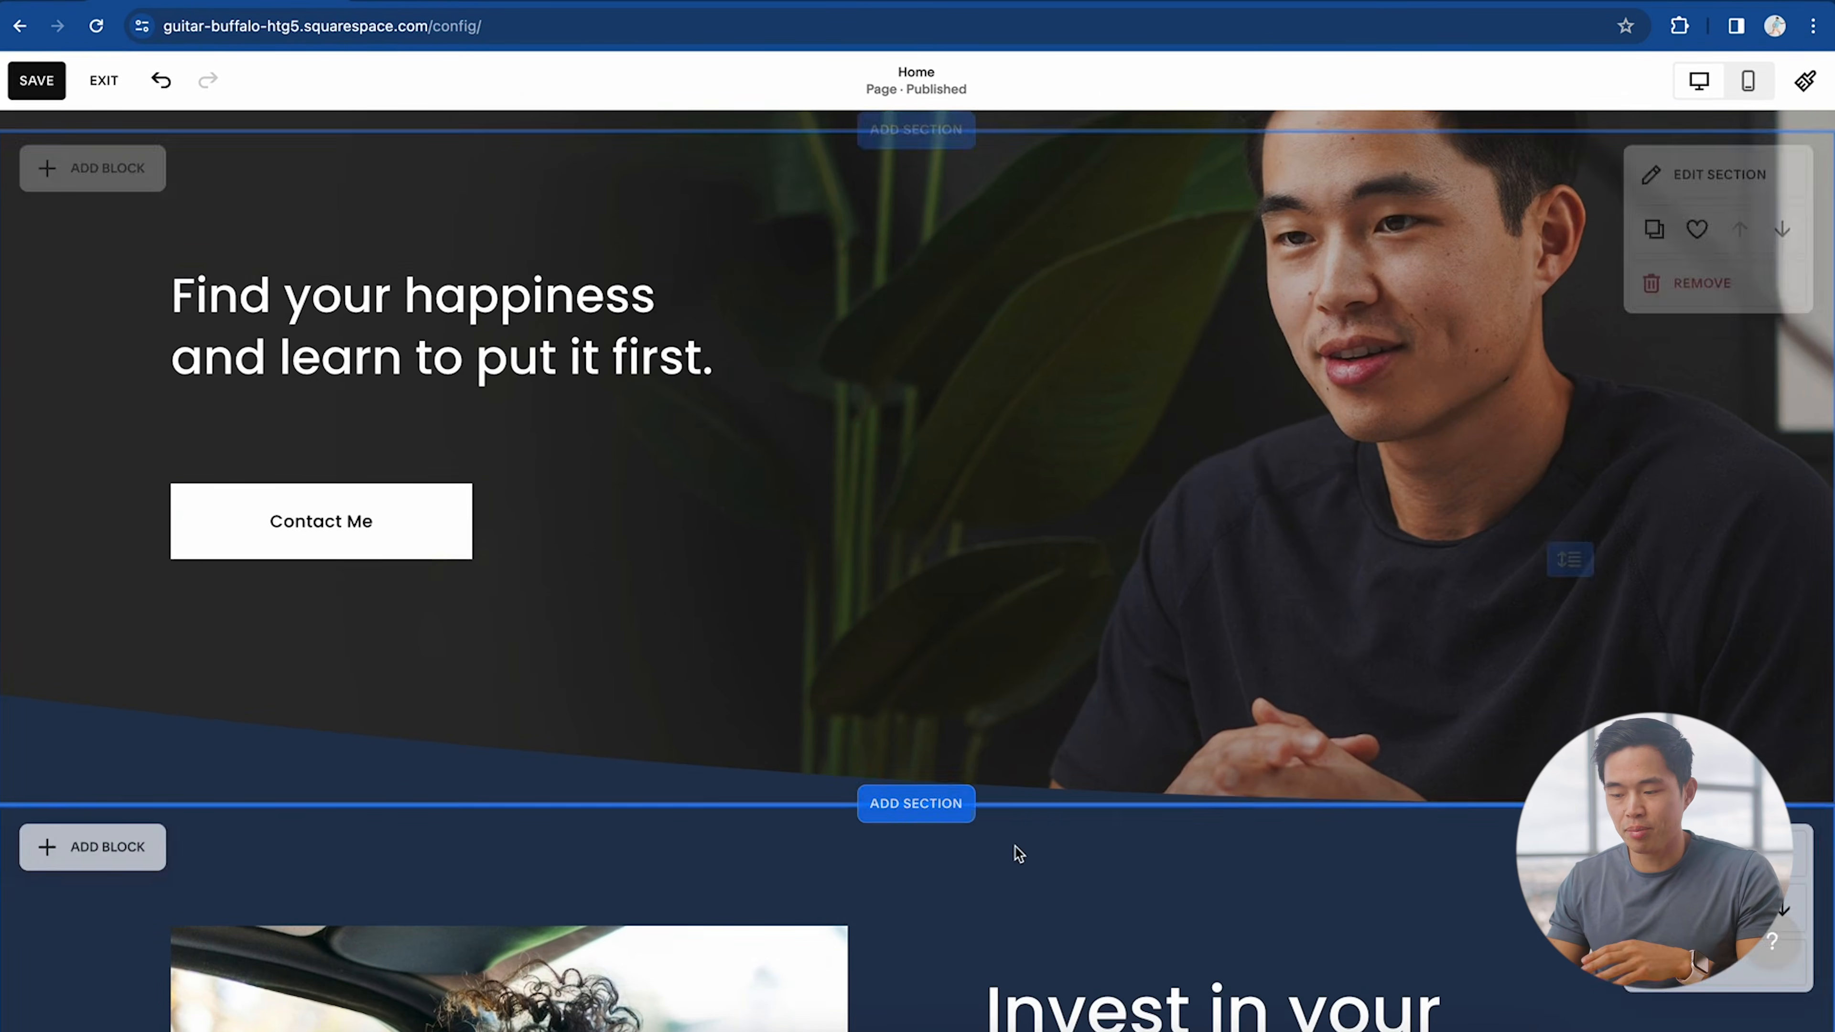
scroll(1017, 852, down, 10)
scroll(821, 719, down, 5)
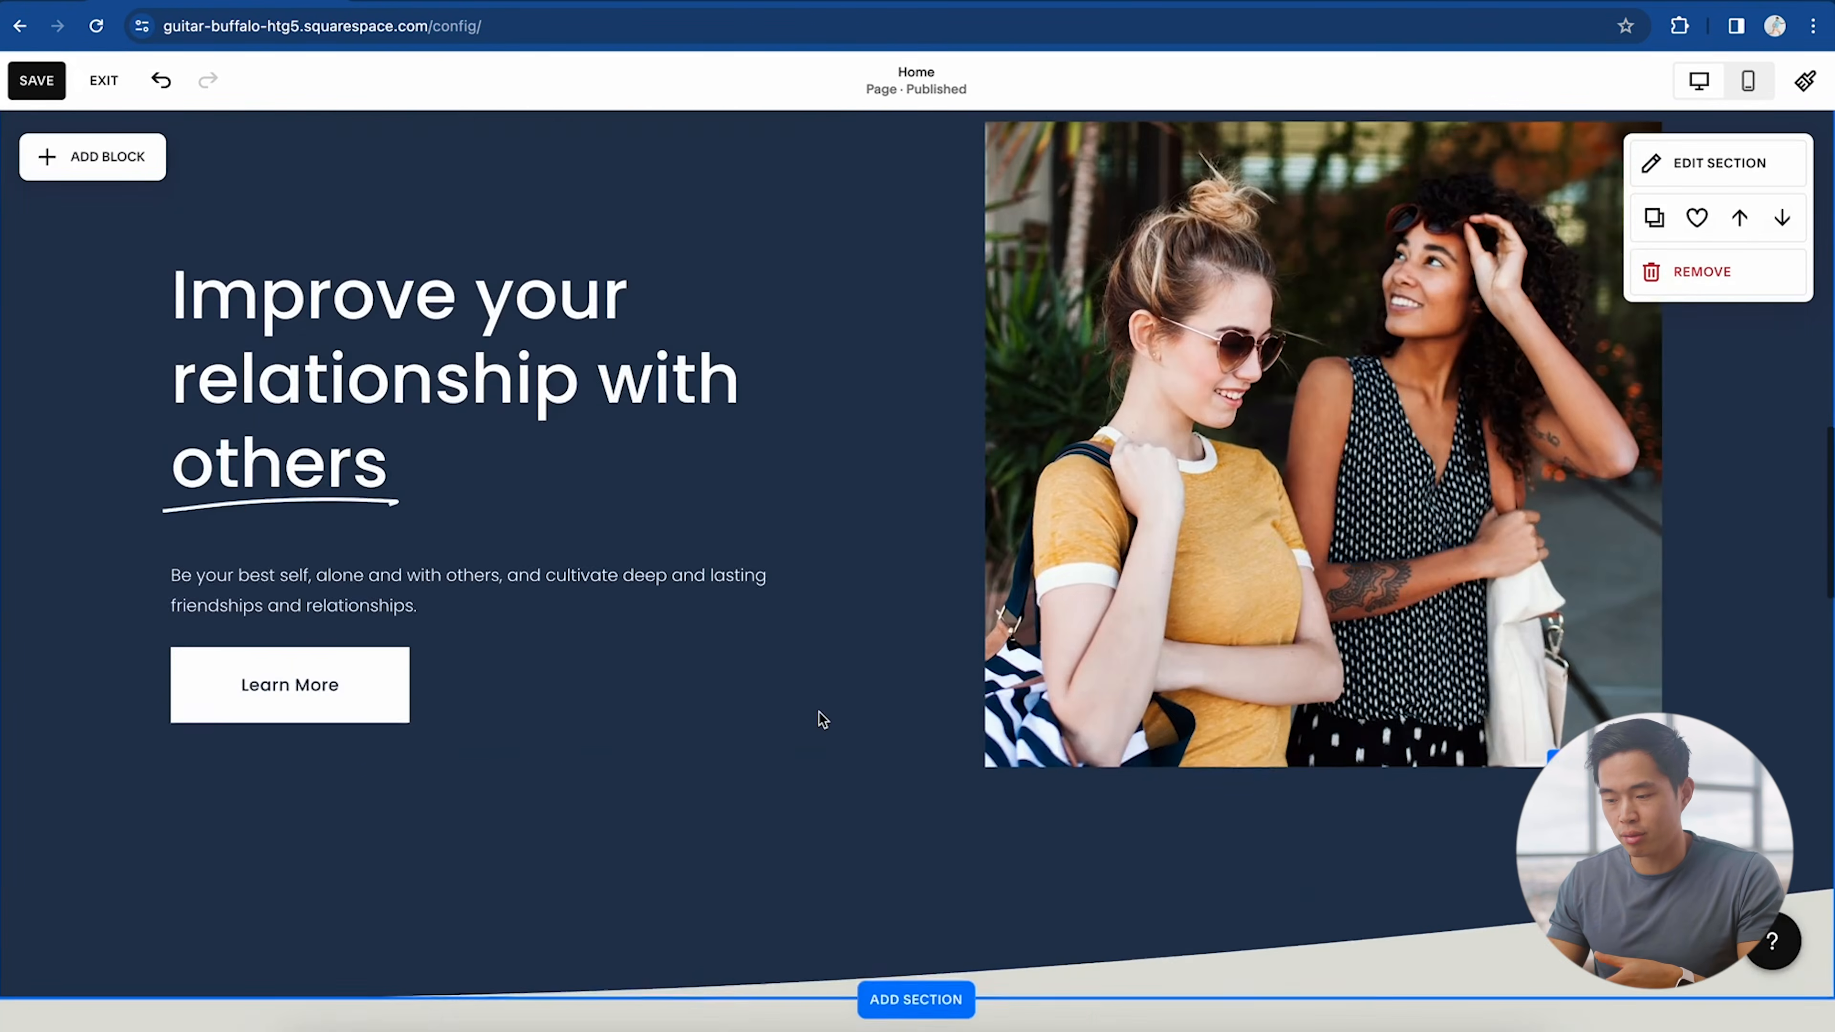
scroll(821, 719, down, 5)
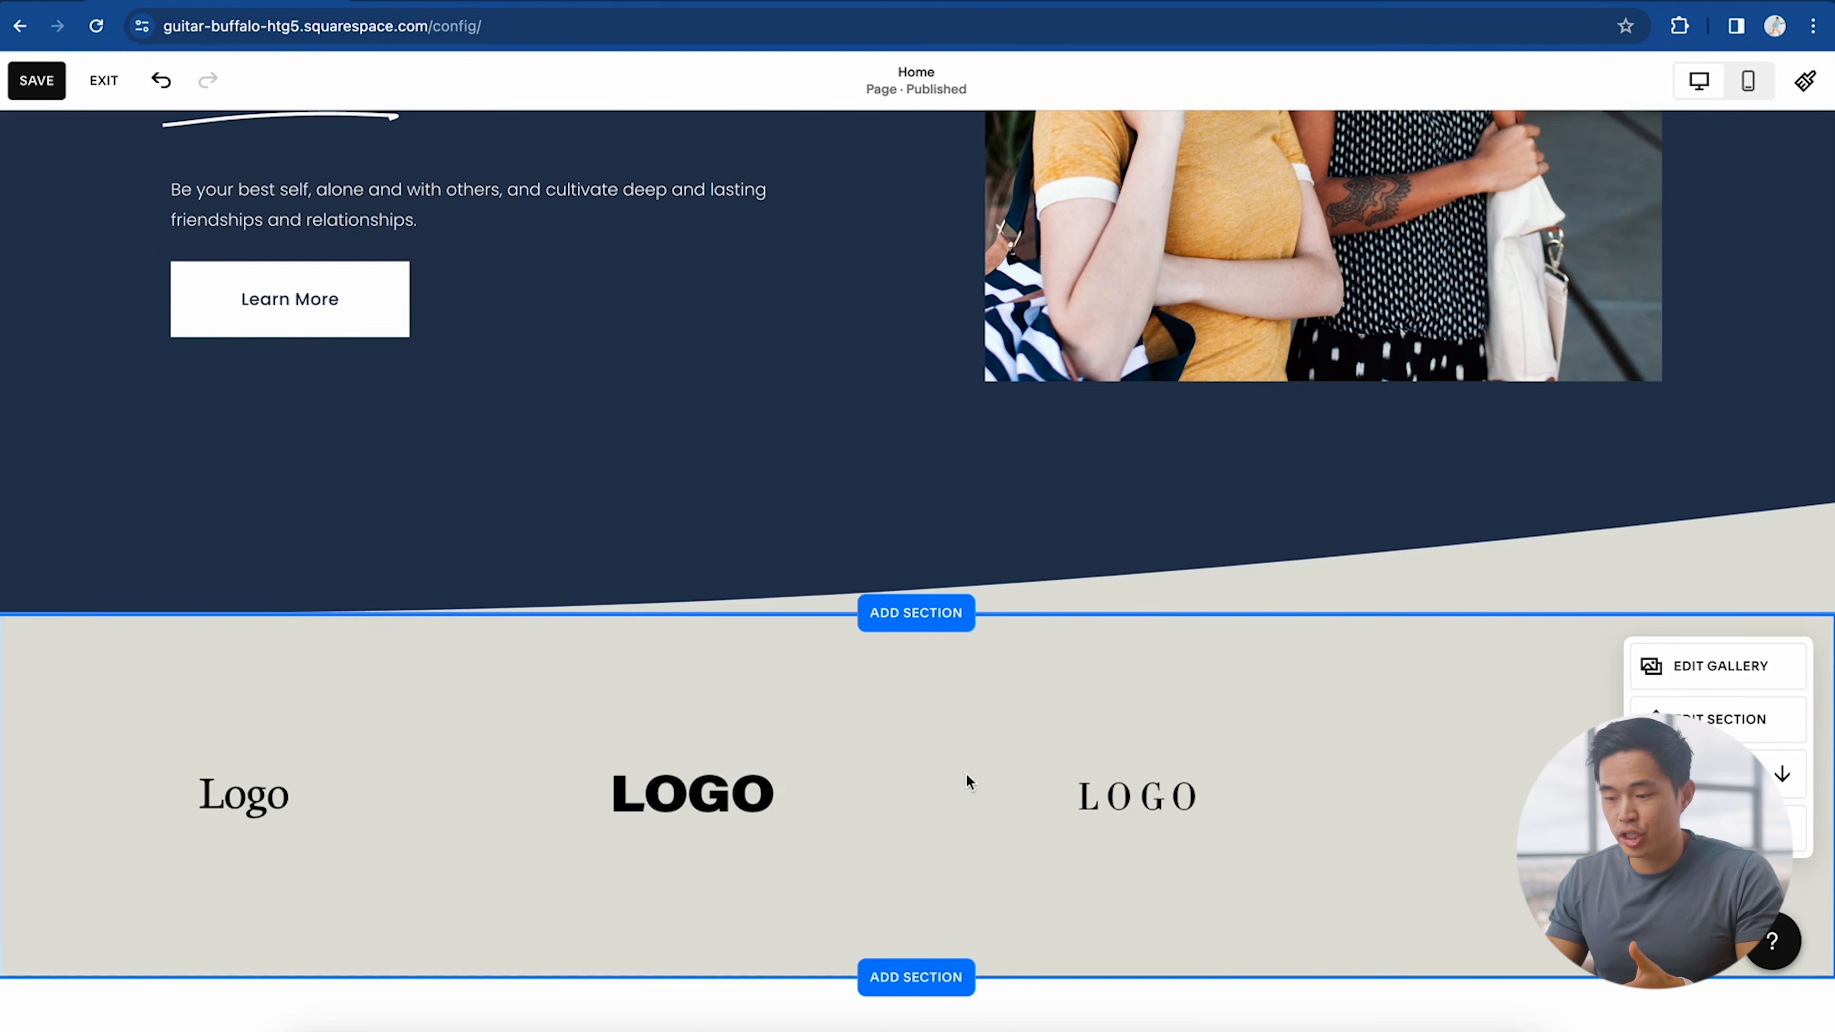
scroll(1022, 727, down, 1)
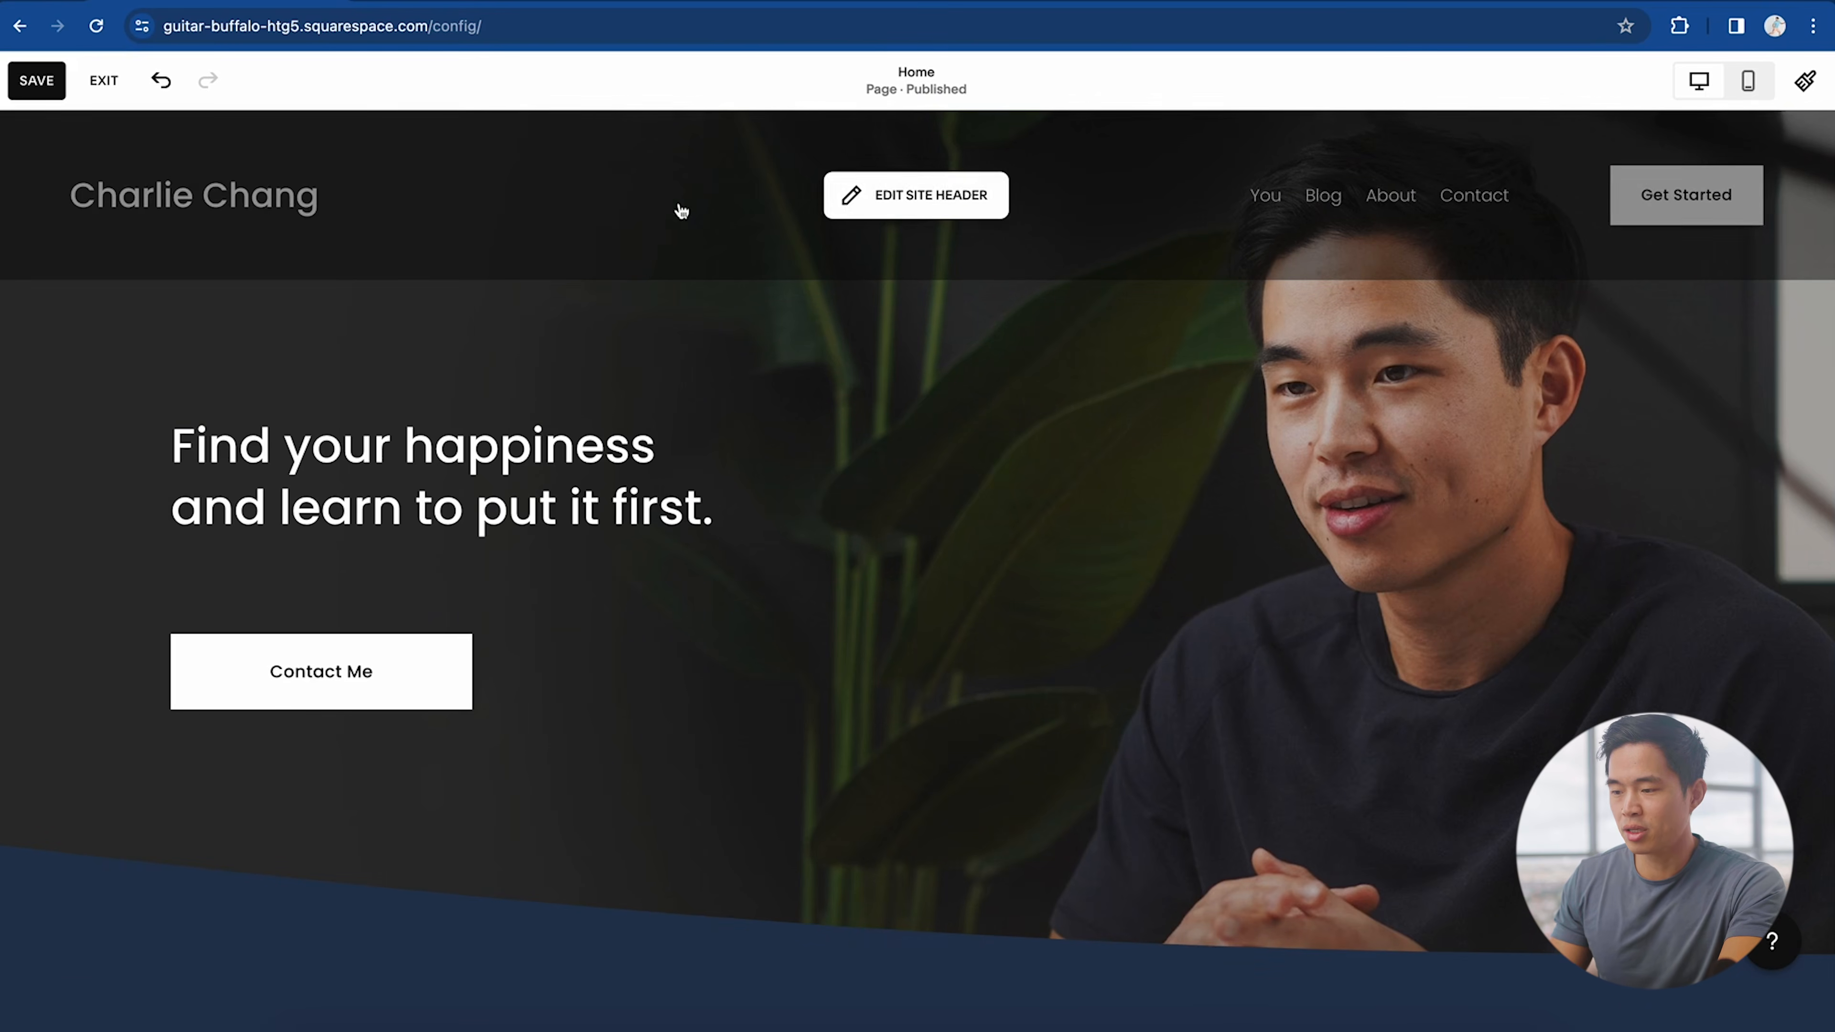
Step: Replace the header title text with the LOGO_White.png logo at 57px height
click(939, 212)
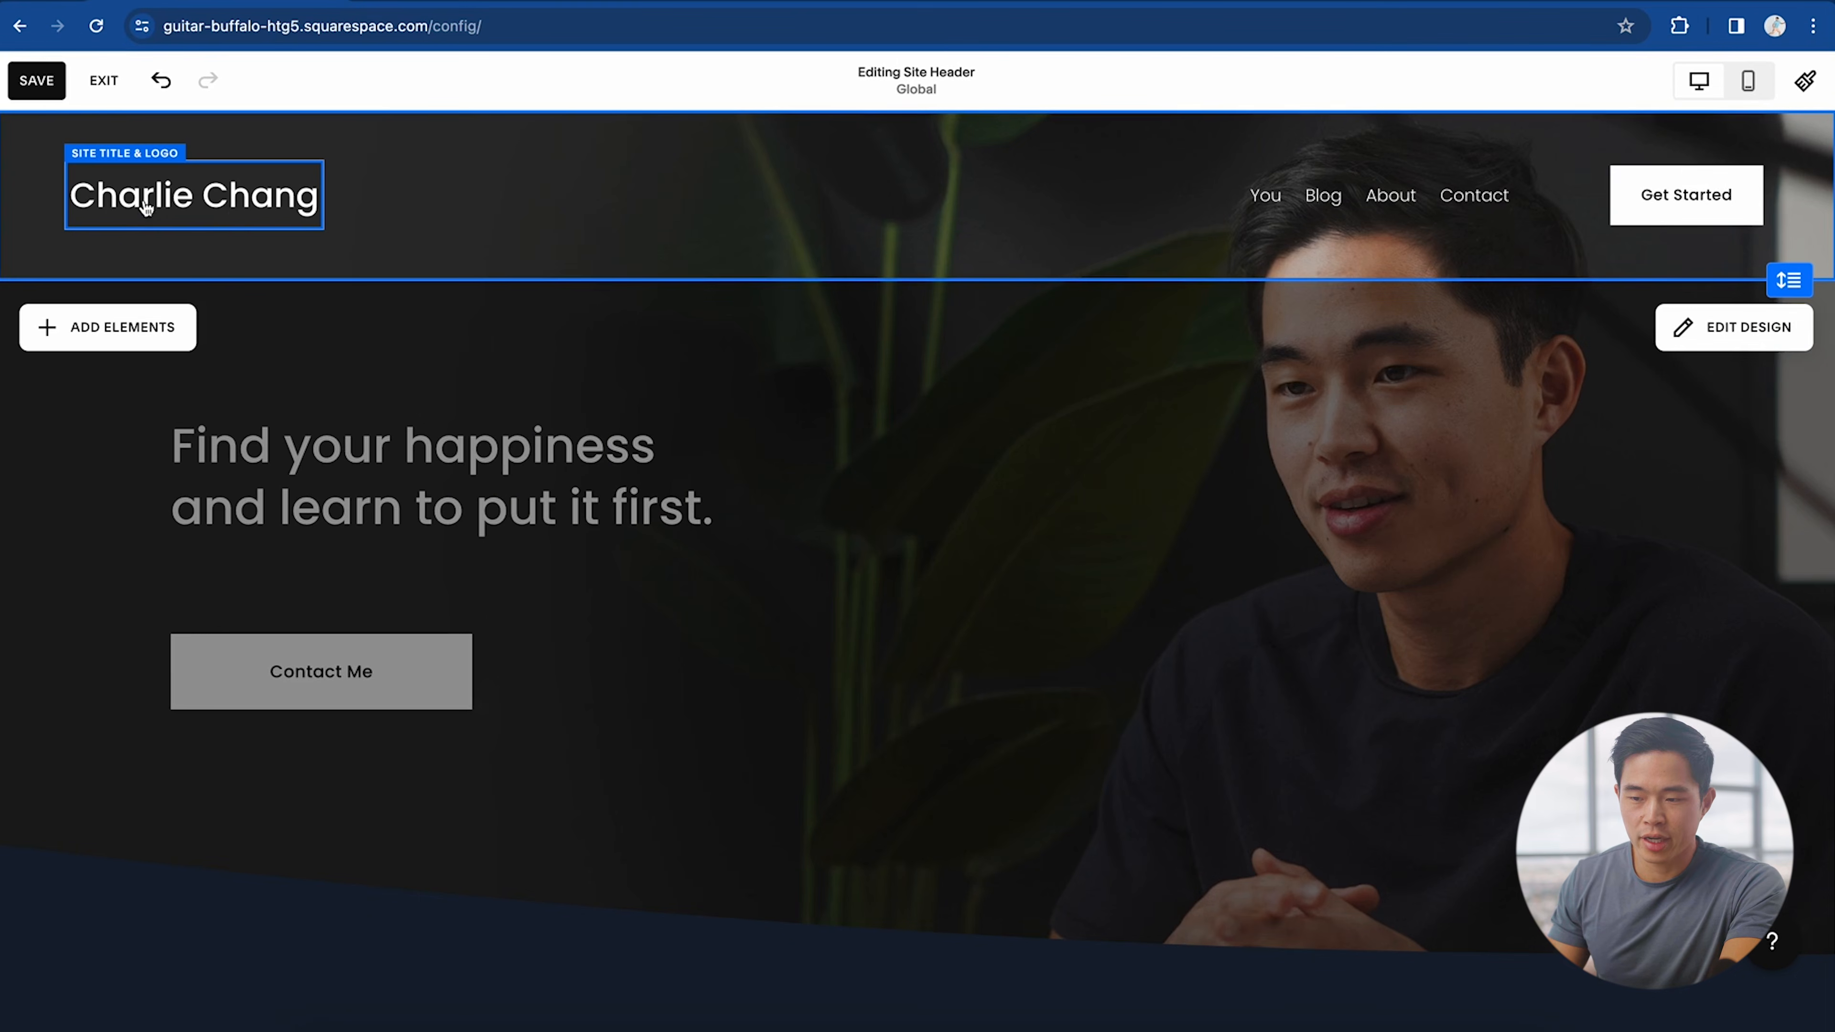
click(237, 215)
click(355, 186)
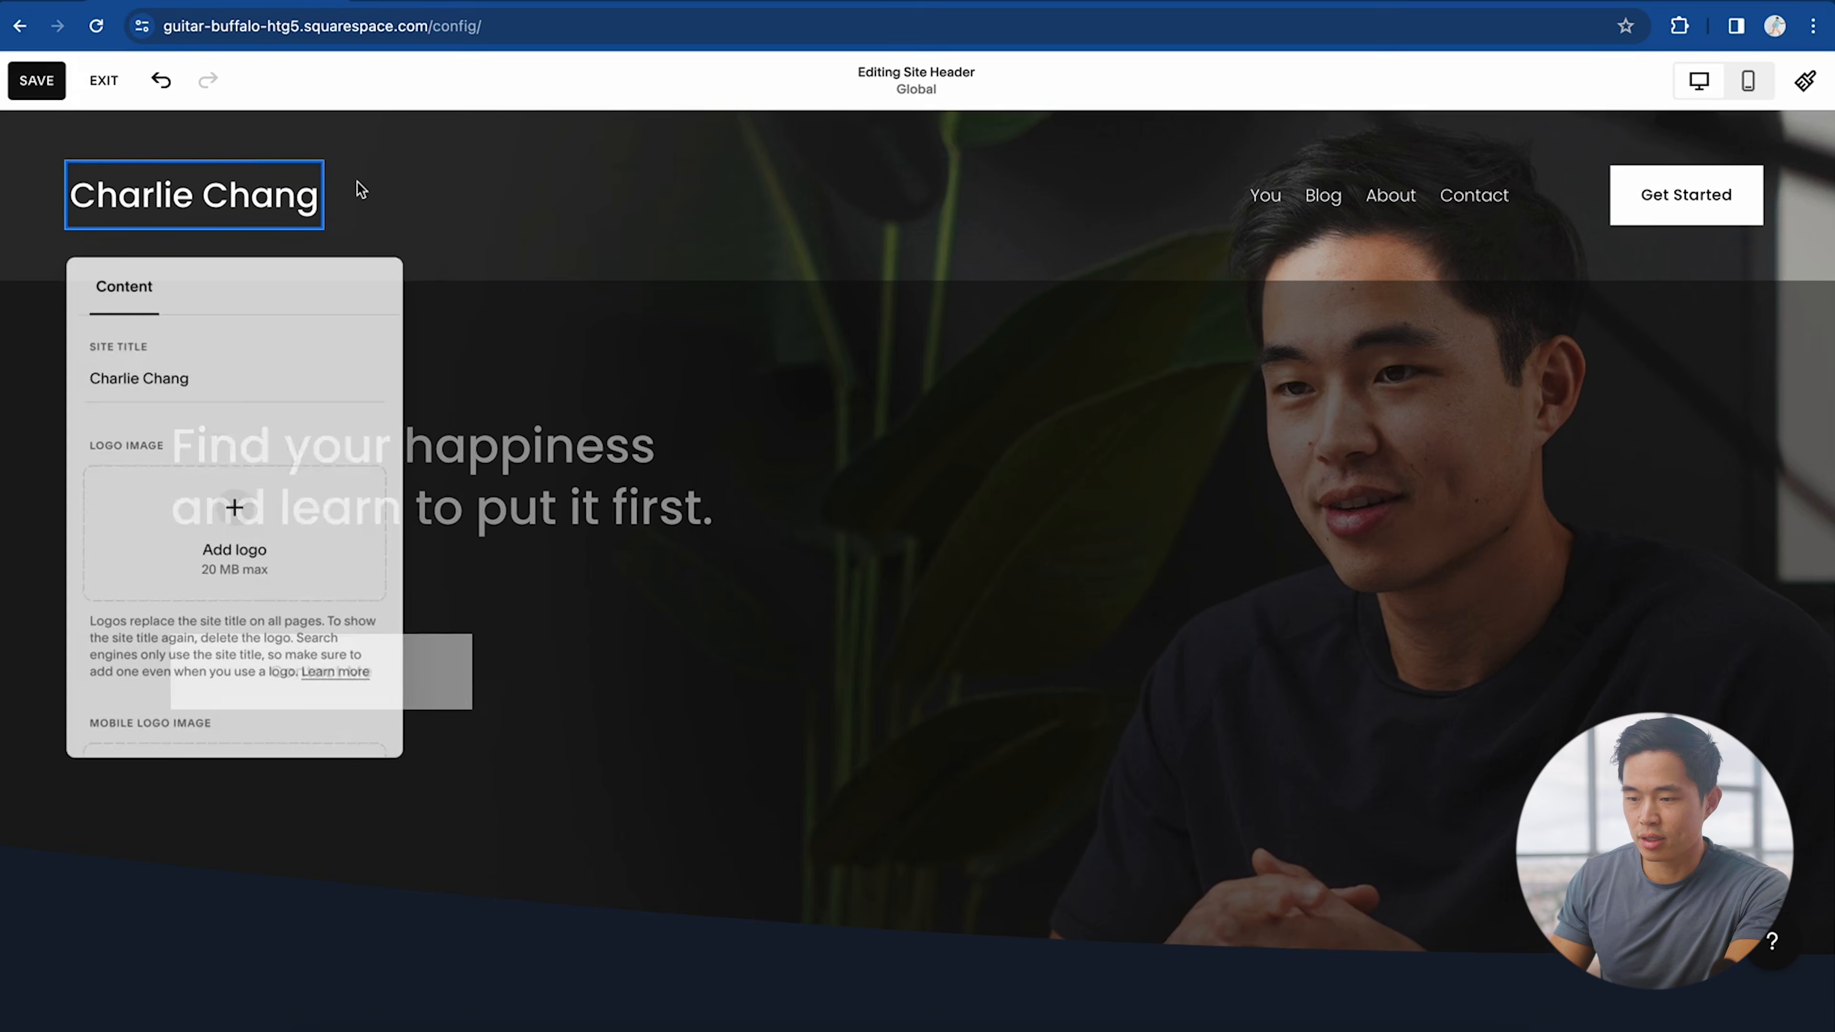
click(234, 508)
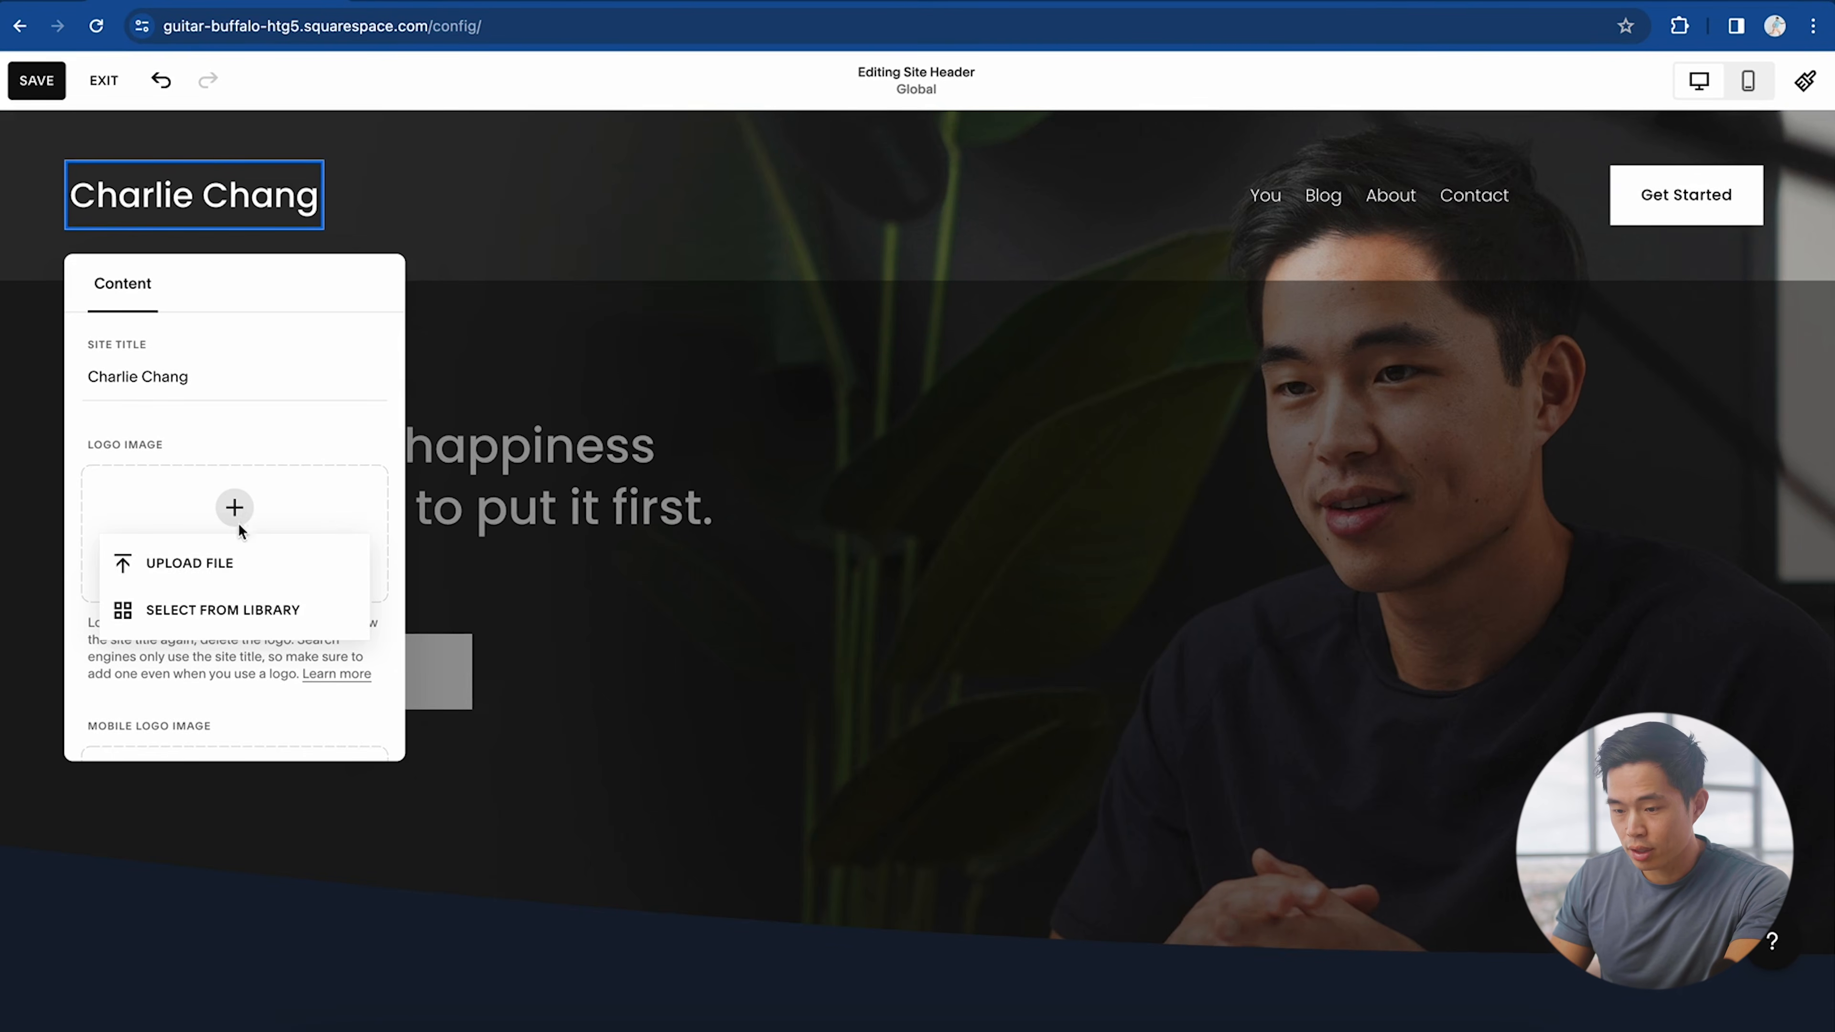
click(219, 562)
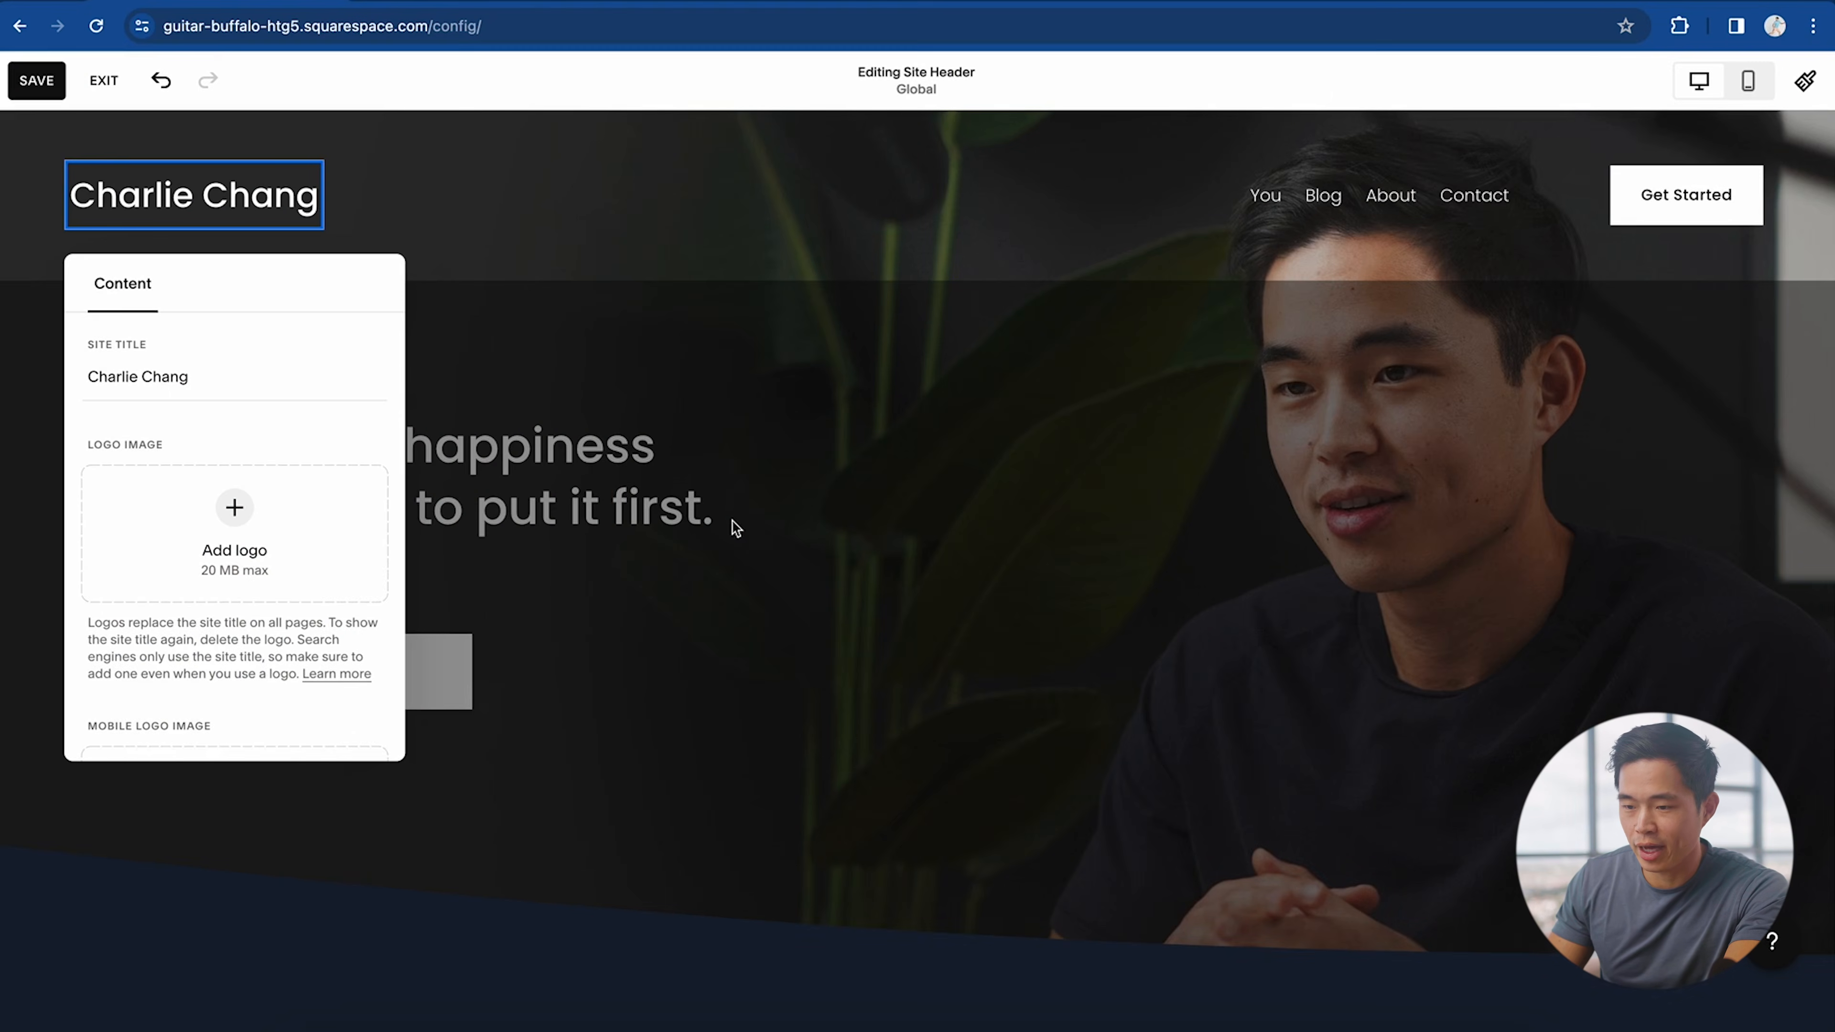
drag(123, 645, 127, 646)
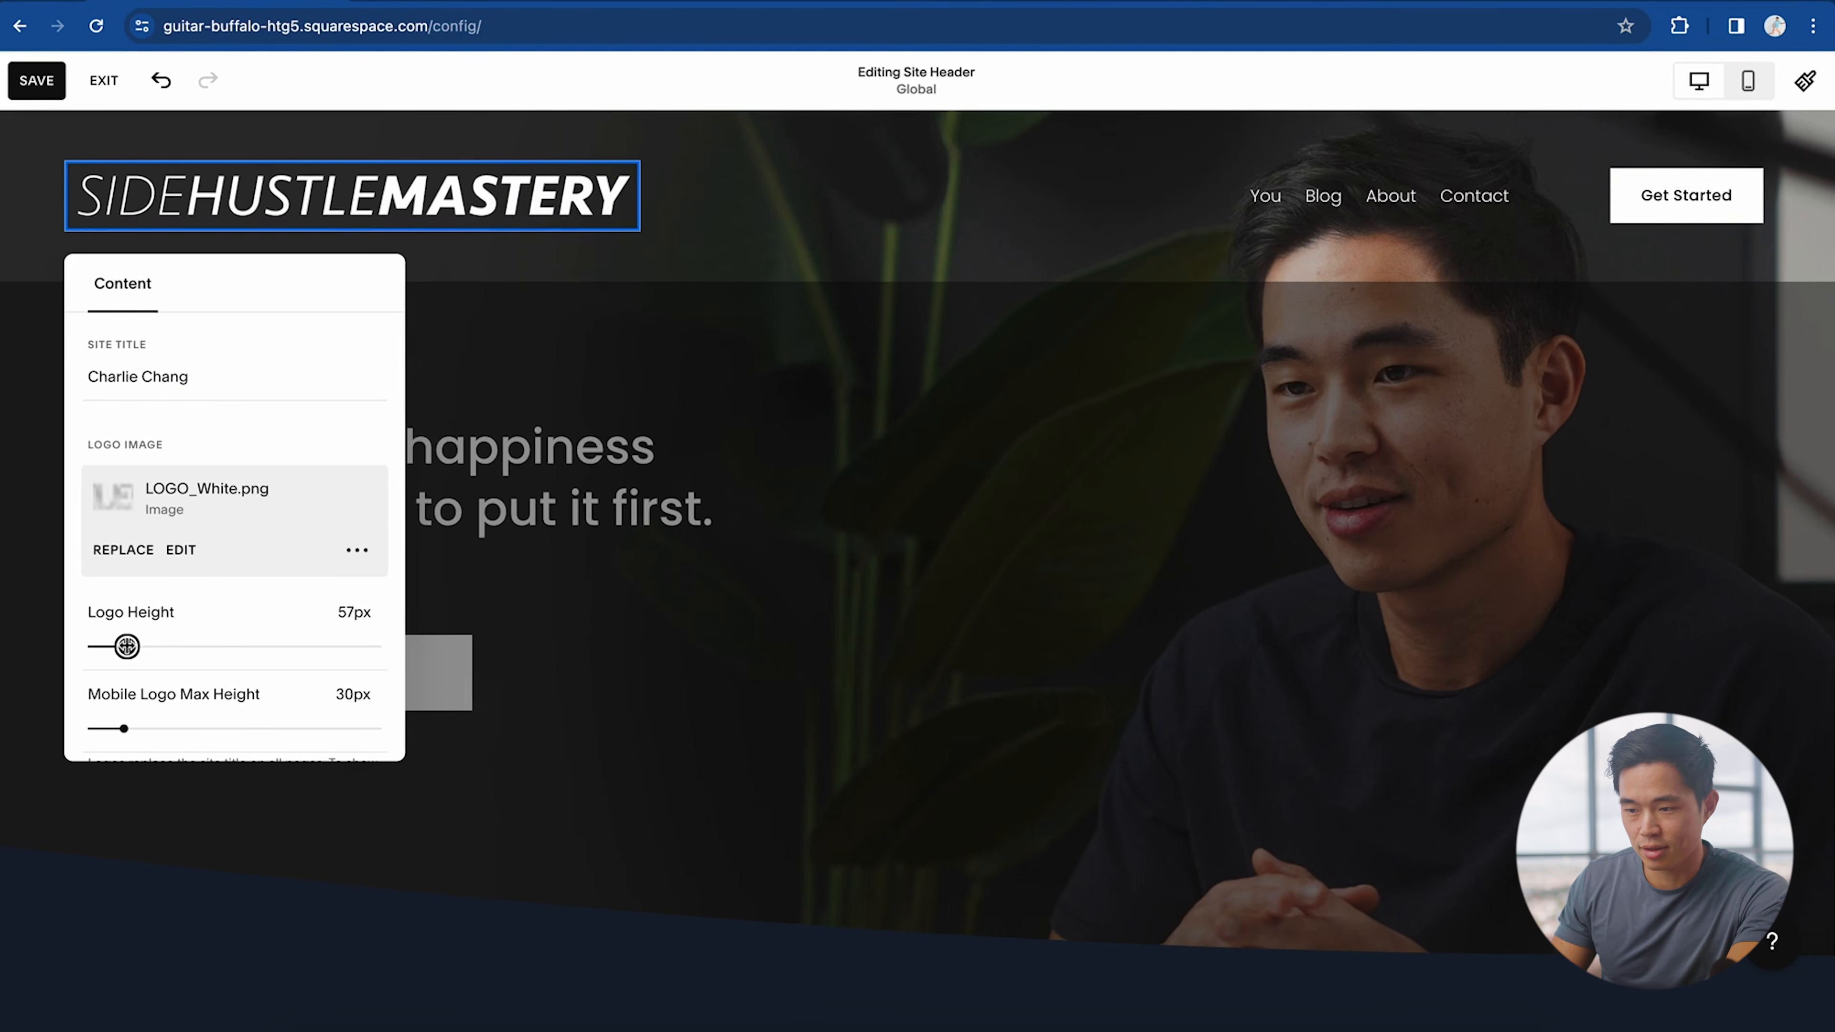
Step: Reorder the header navigation so You comes after Blog
click(676, 393)
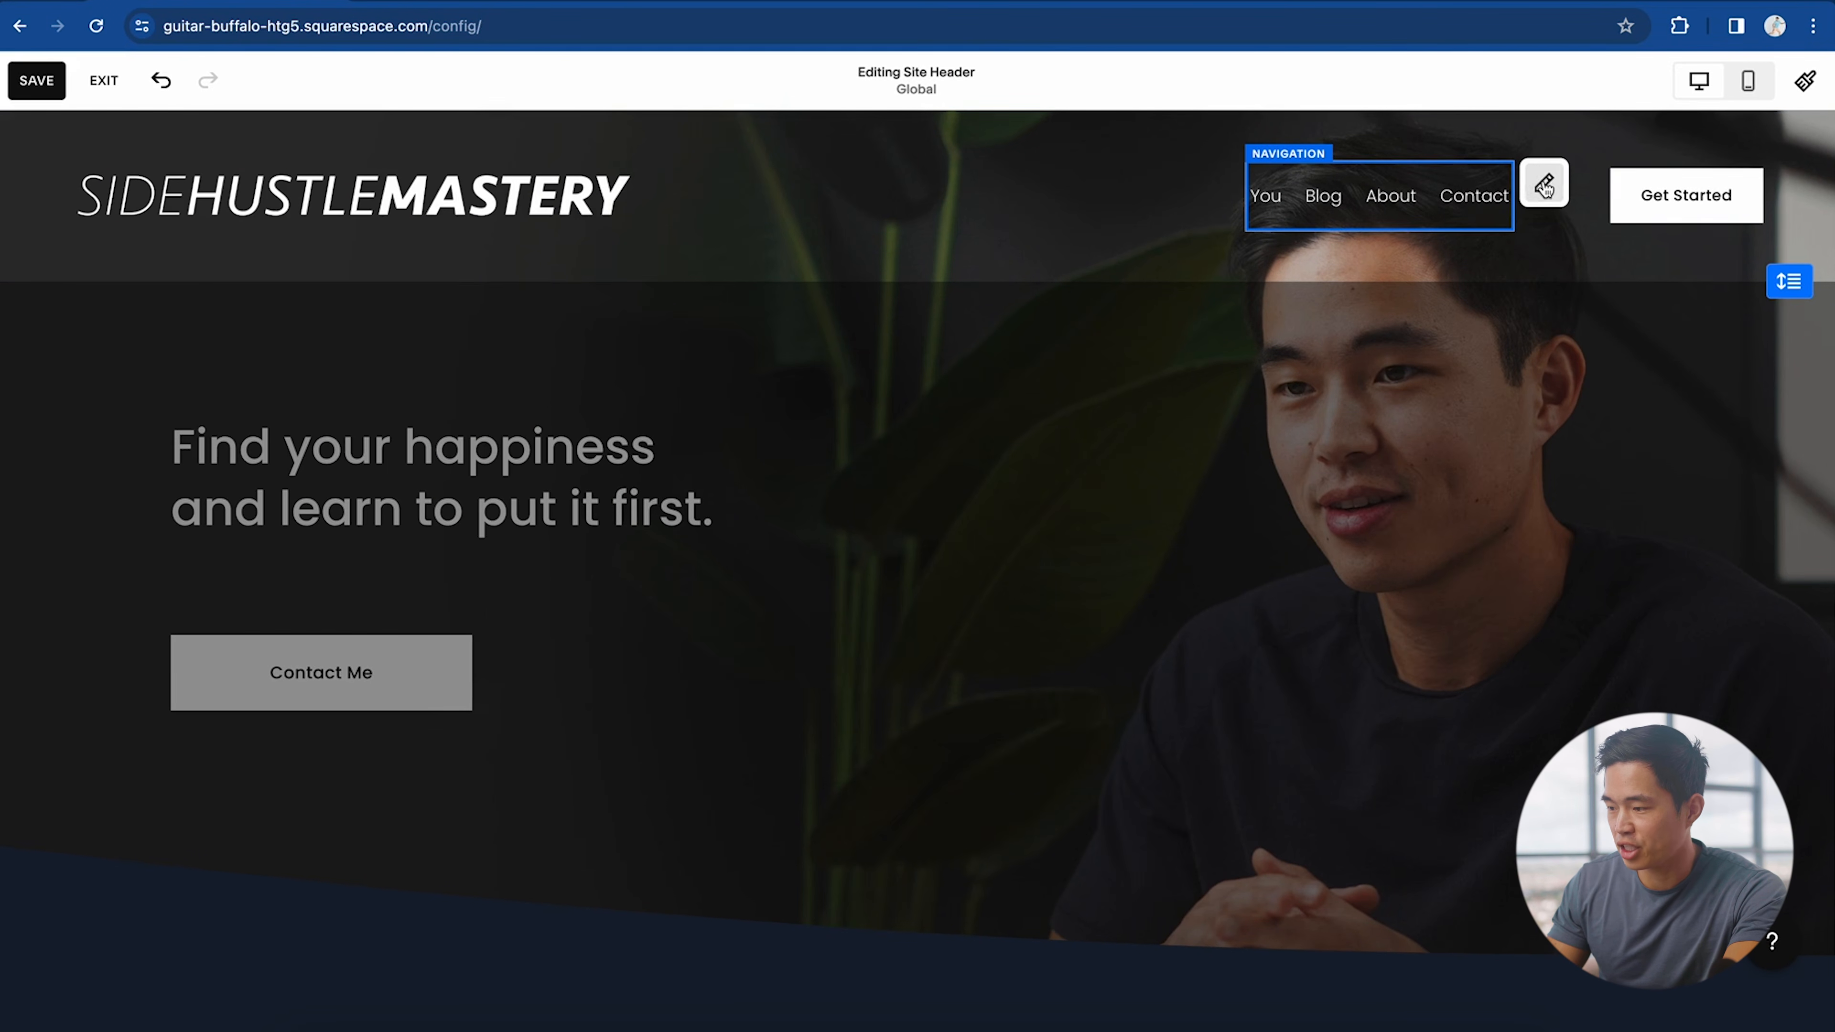
click(1544, 182)
drag(1311, 354, 1374, 405)
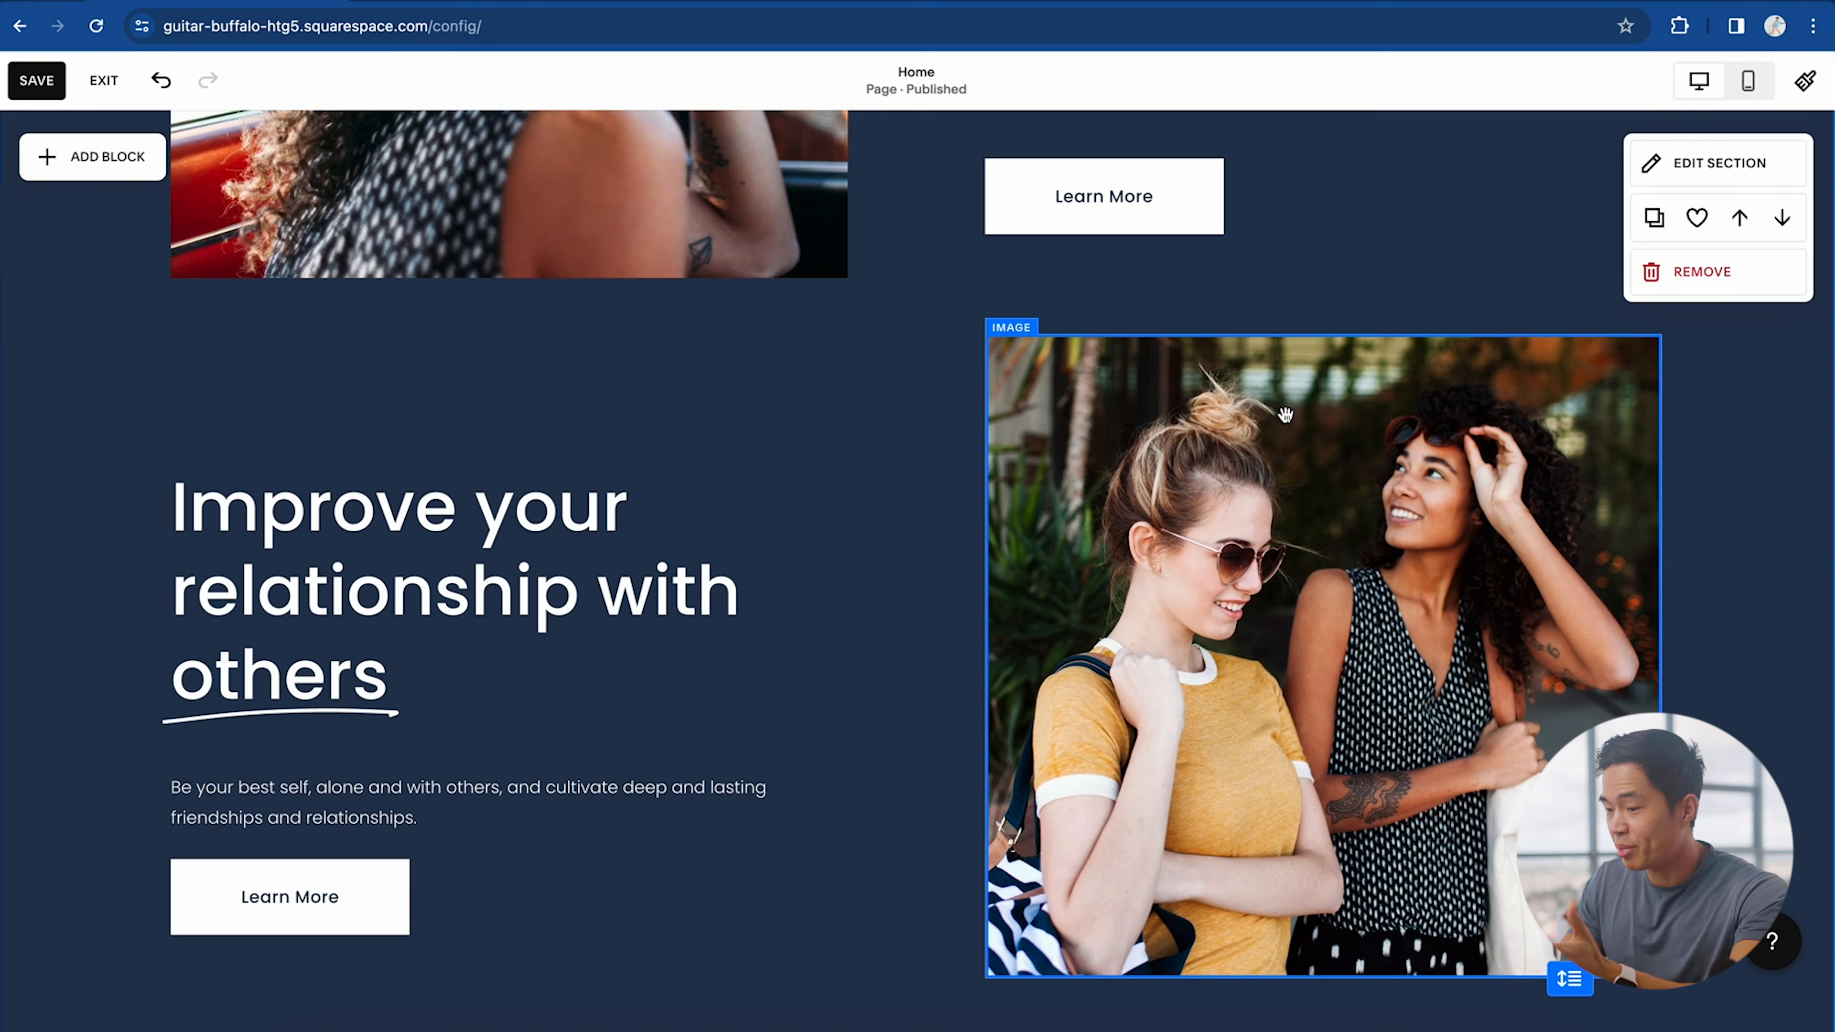
Step: Replace the photo beside 'Improve your relationship with others' with the uploaded Studio-2.jpg
click(1357, 384)
click(1009, 289)
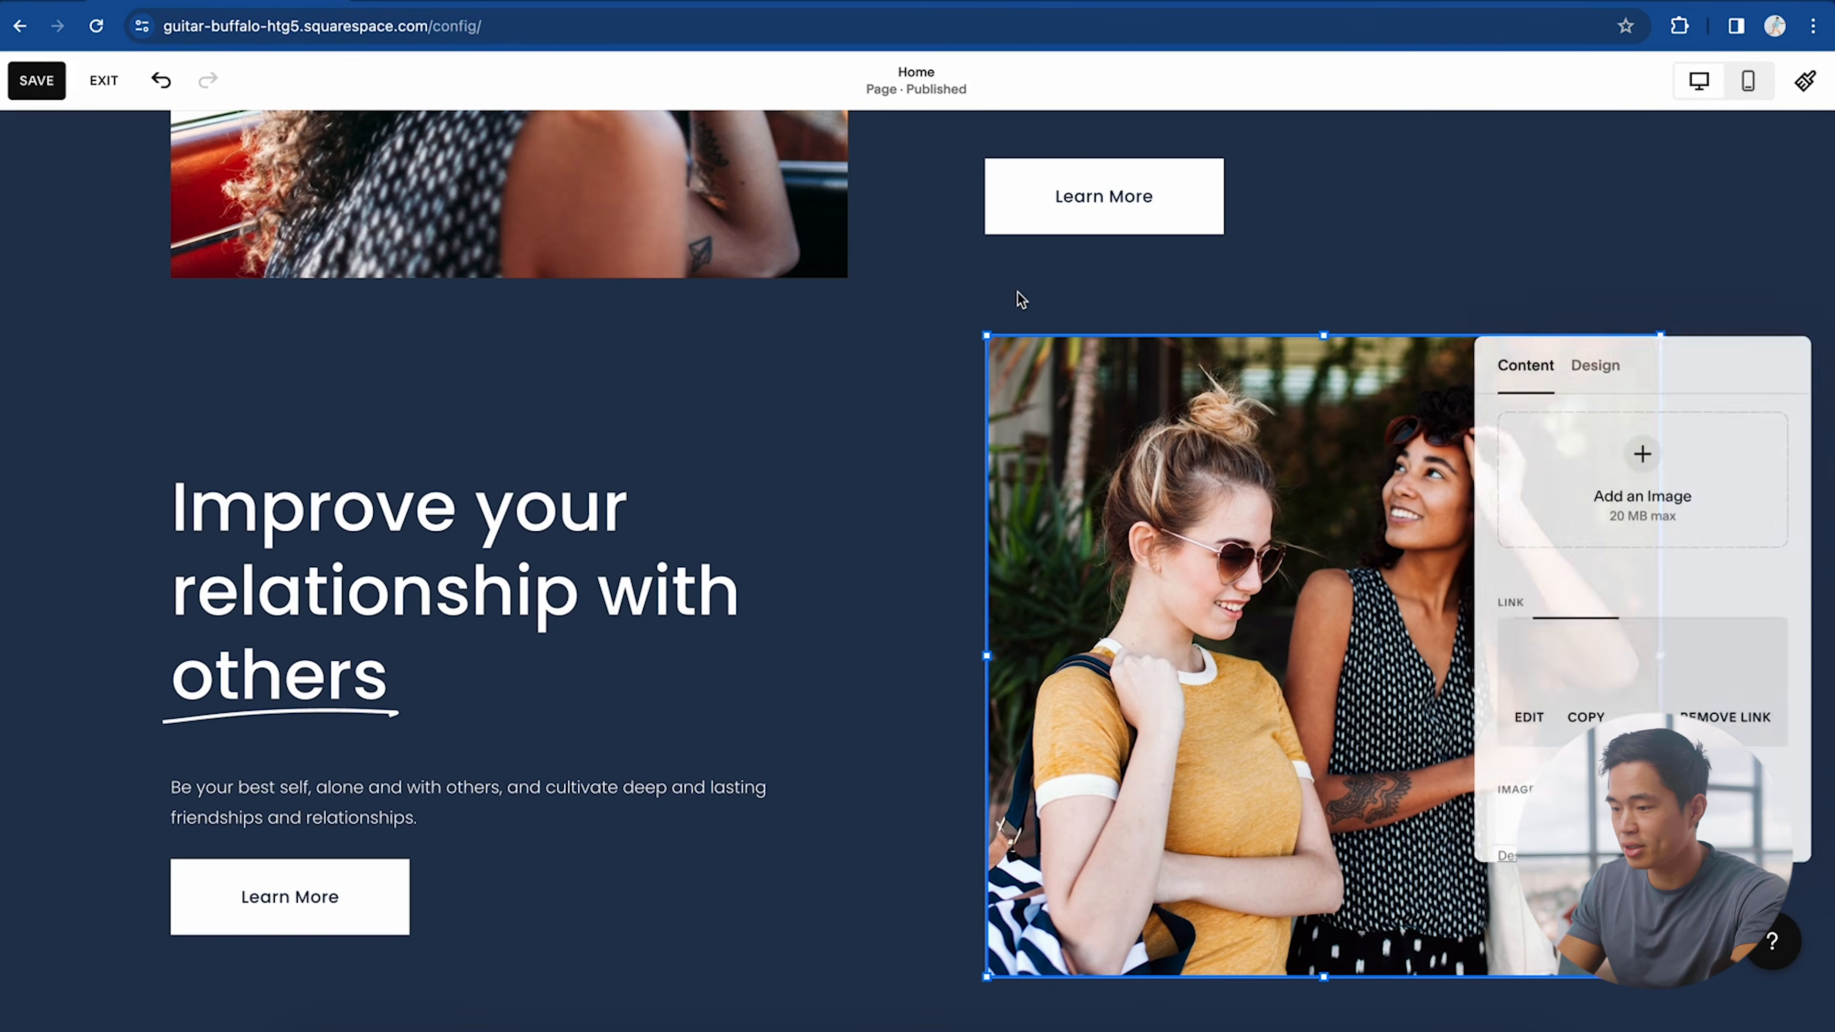
click(1538, 627)
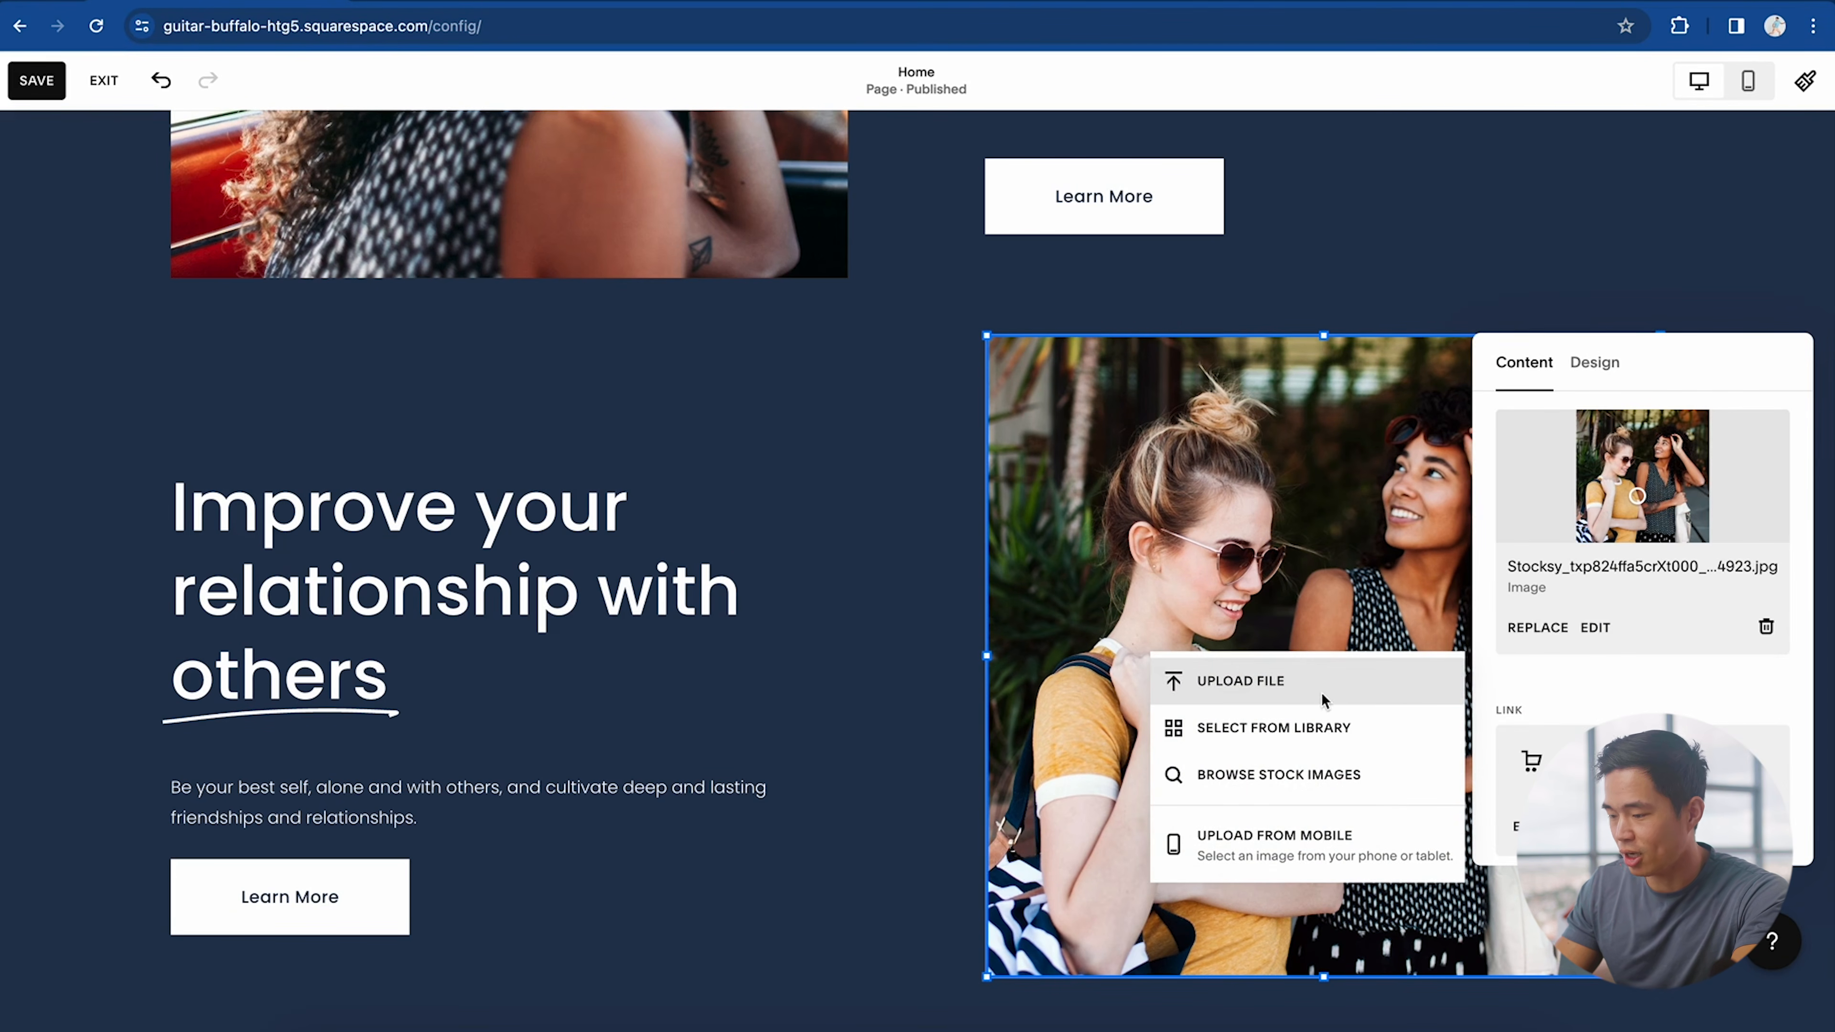
click(1379, 696)
click(1564, 708)
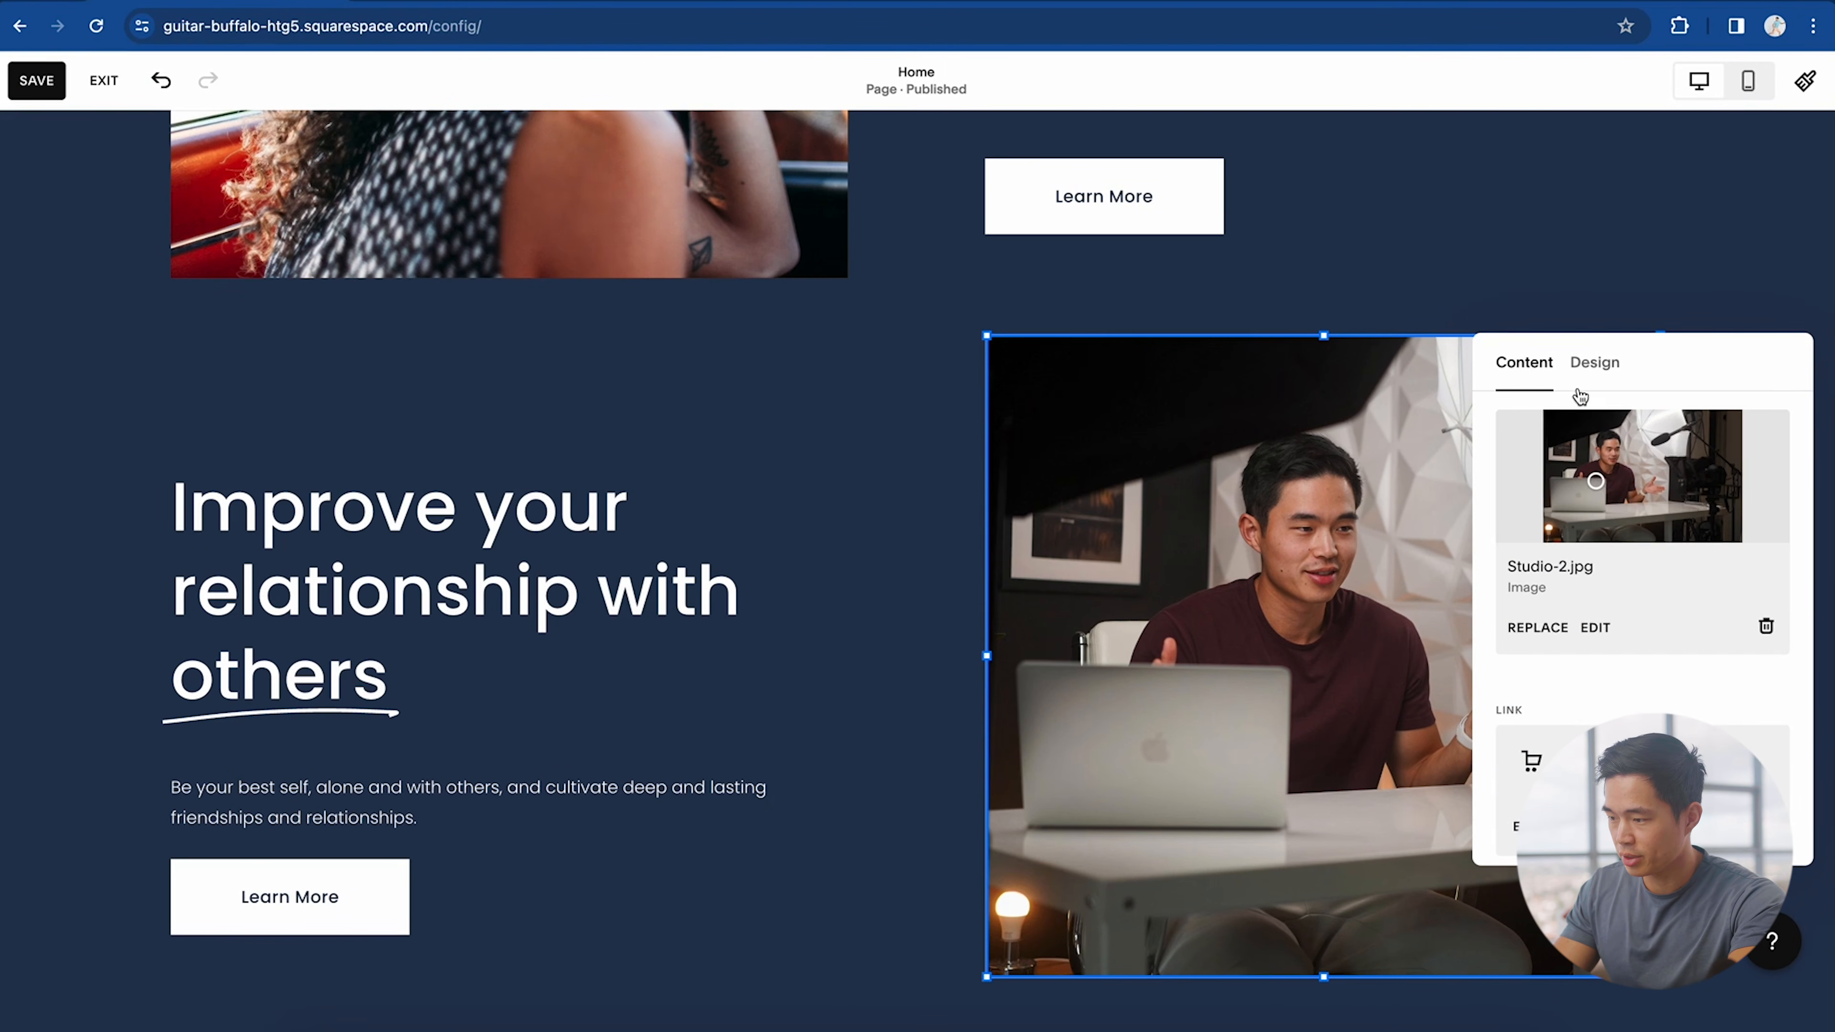
click(1594, 362)
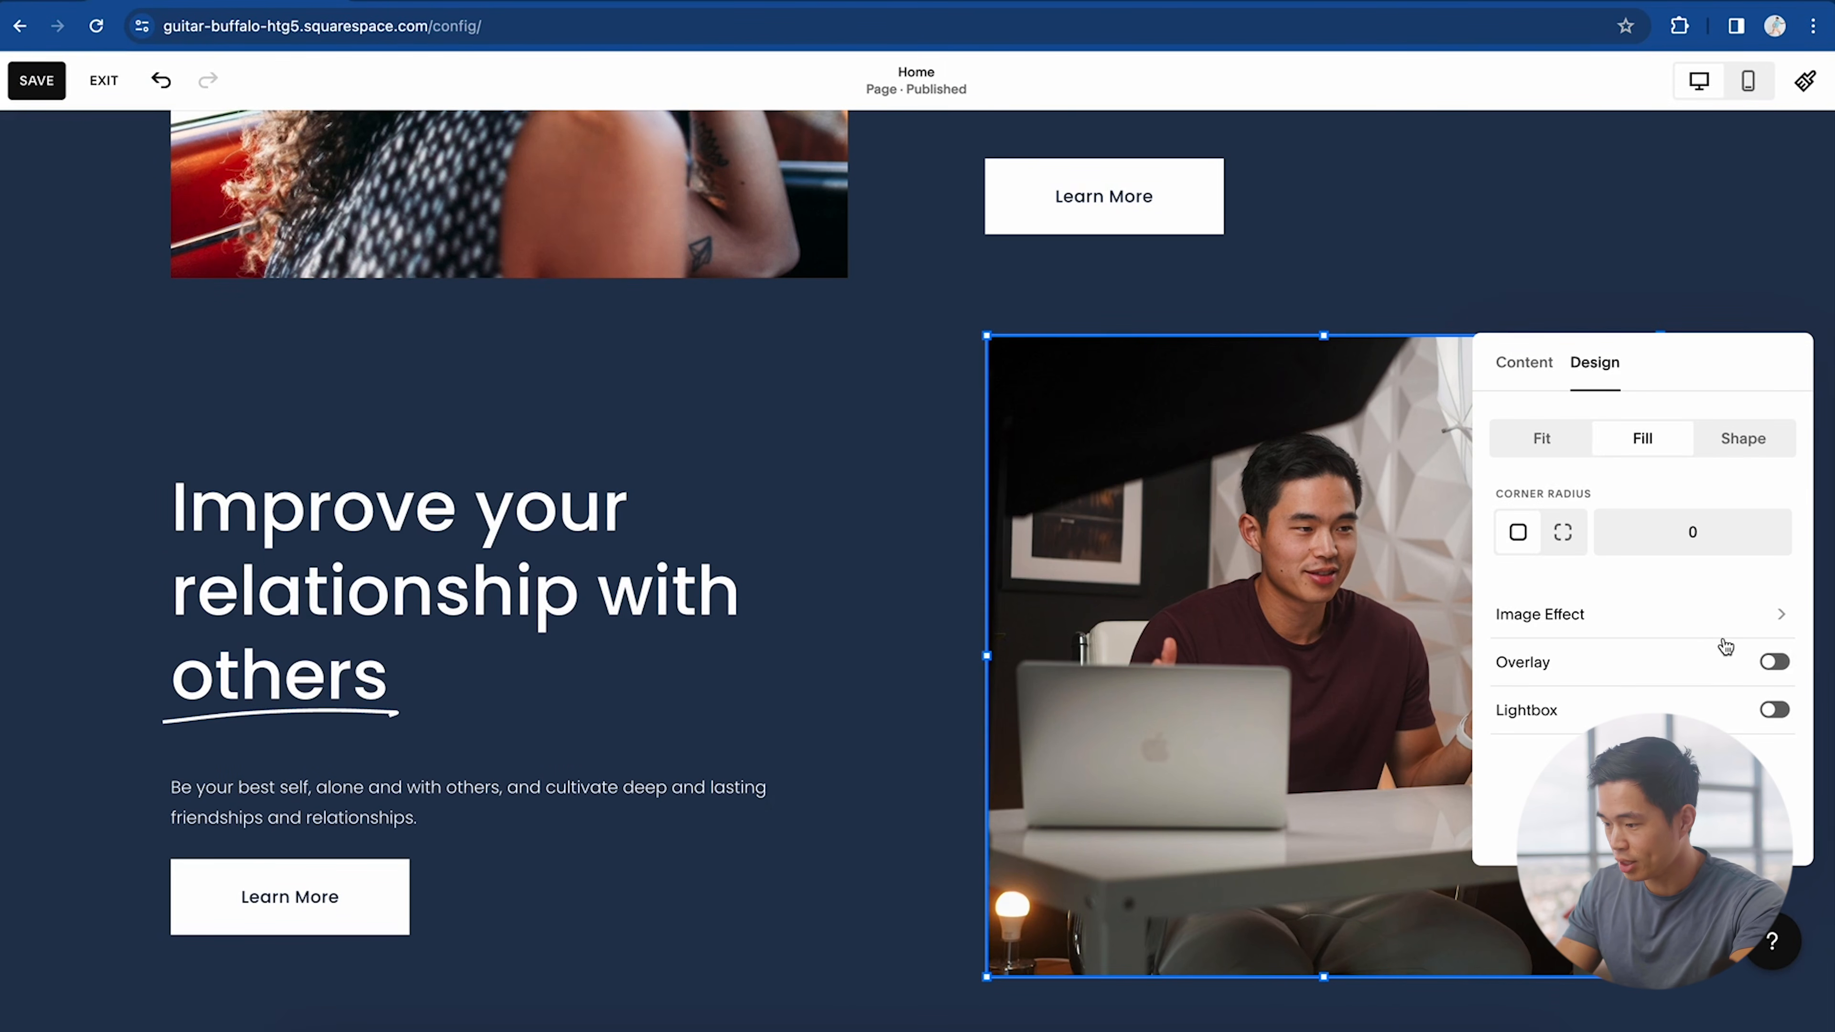
click(1664, 620)
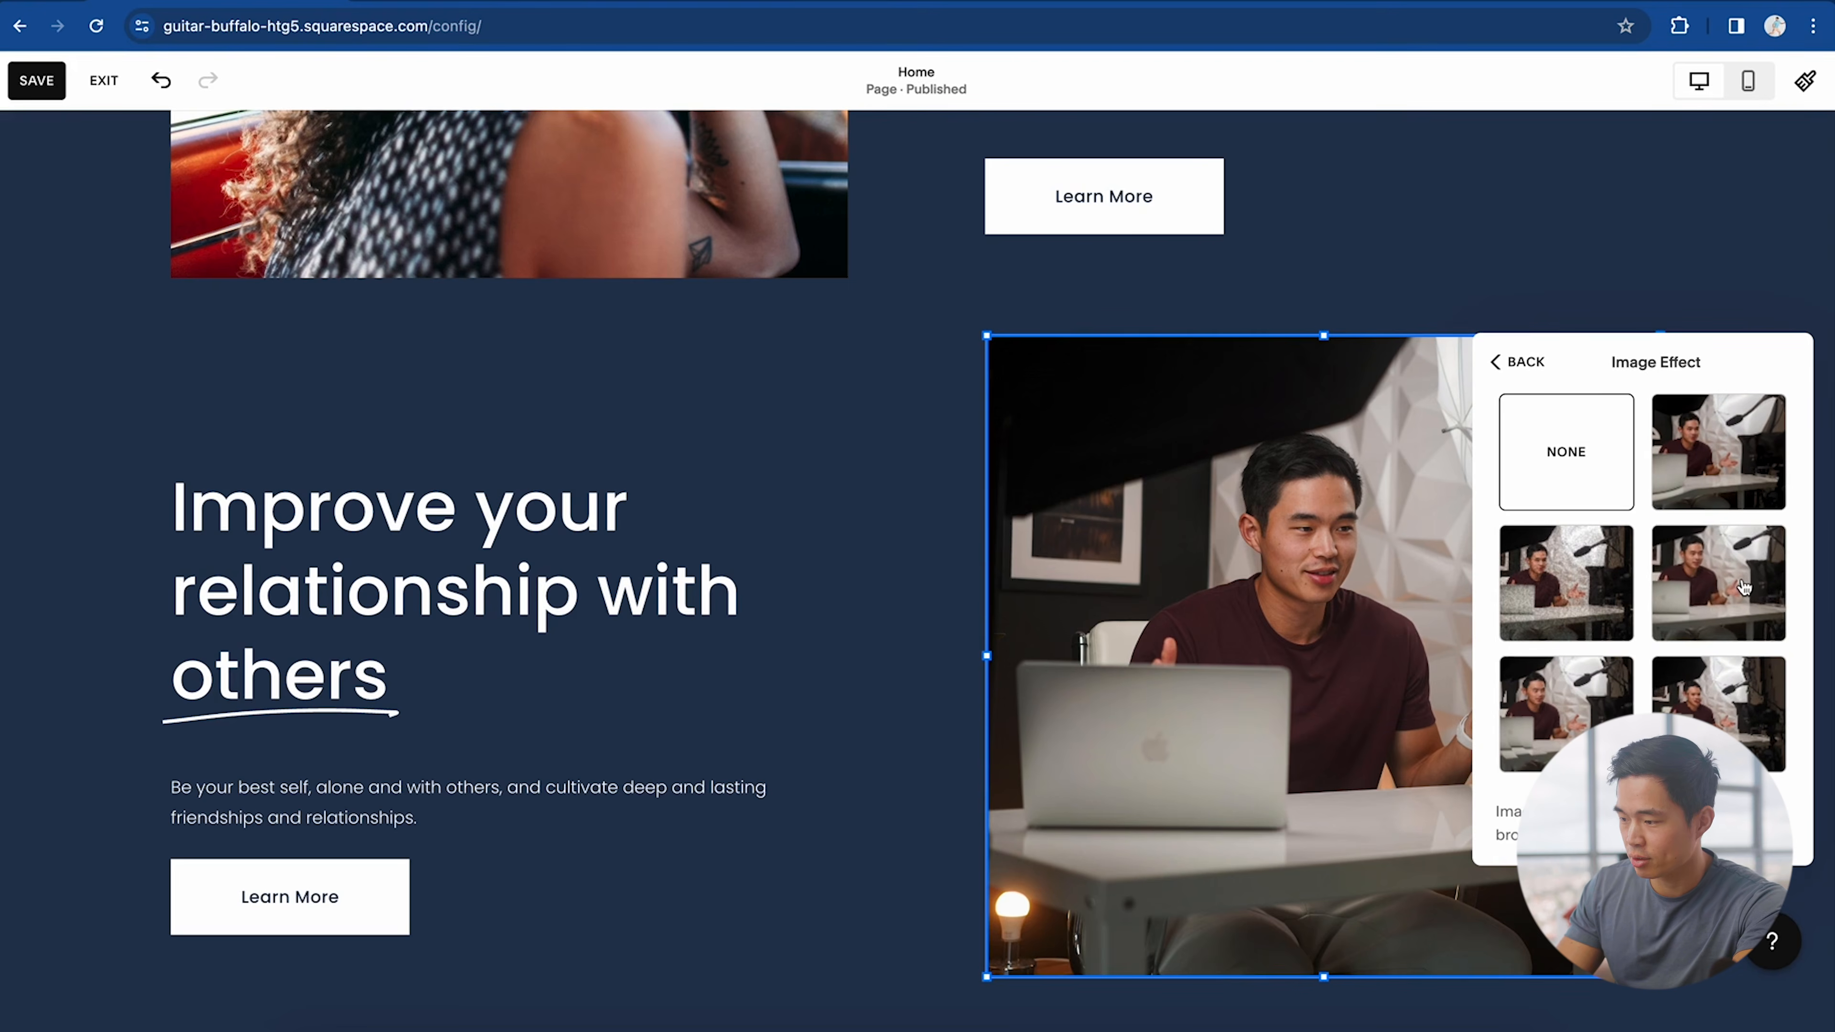
Step: Leave image effects unapplied, review the mobile layout, then save and exit the editor
click(1517, 361)
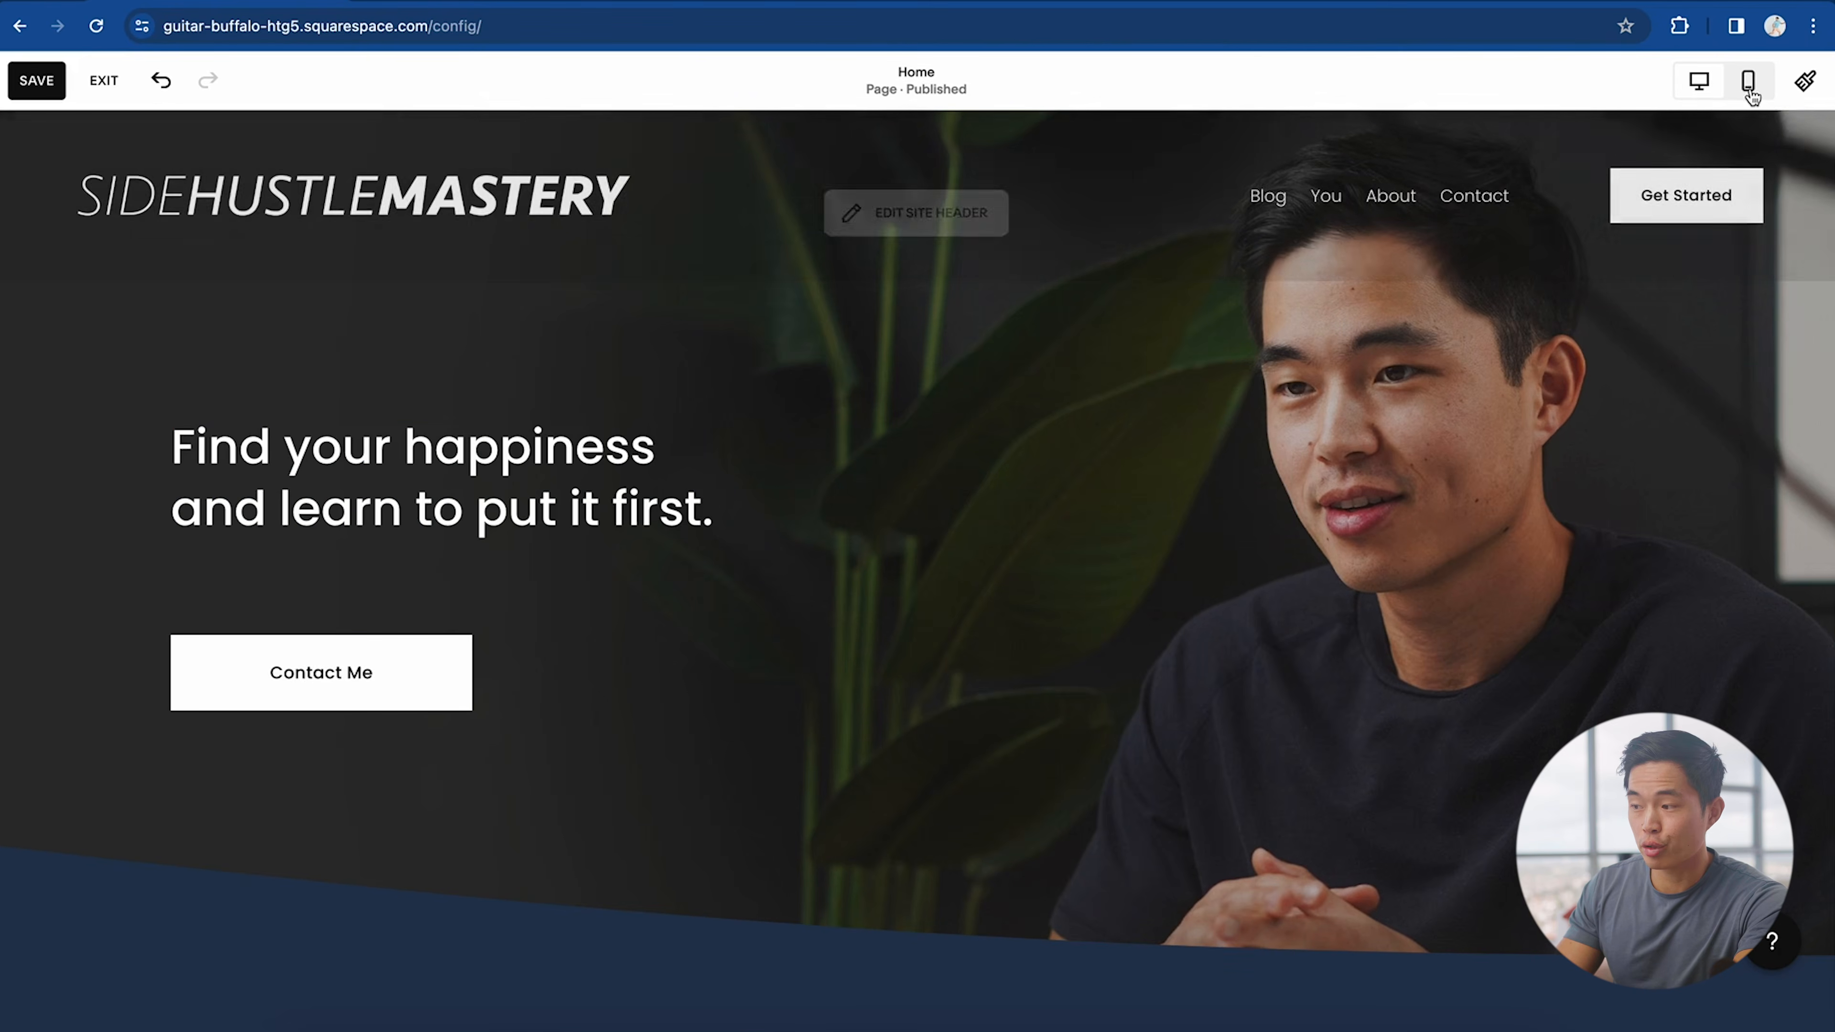
click(1748, 81)
scroll(1172, 588, down, 5)
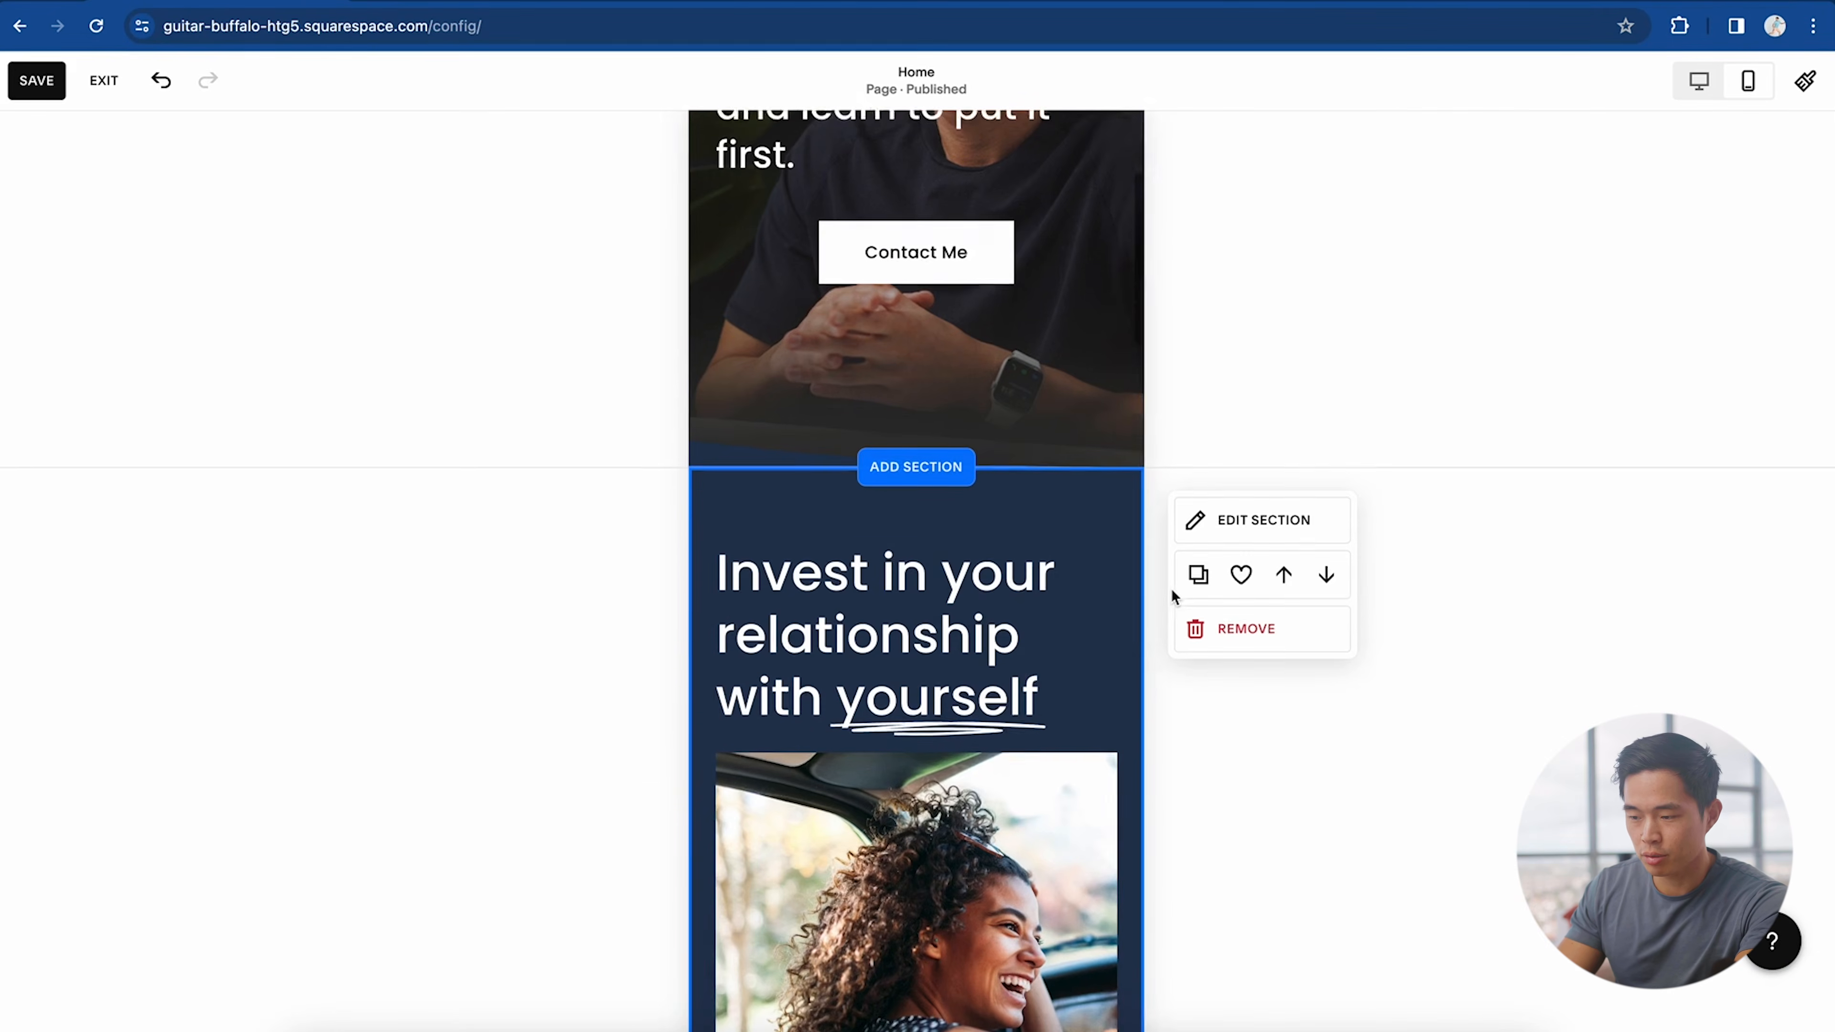
scroll(946, 680, down, 10)
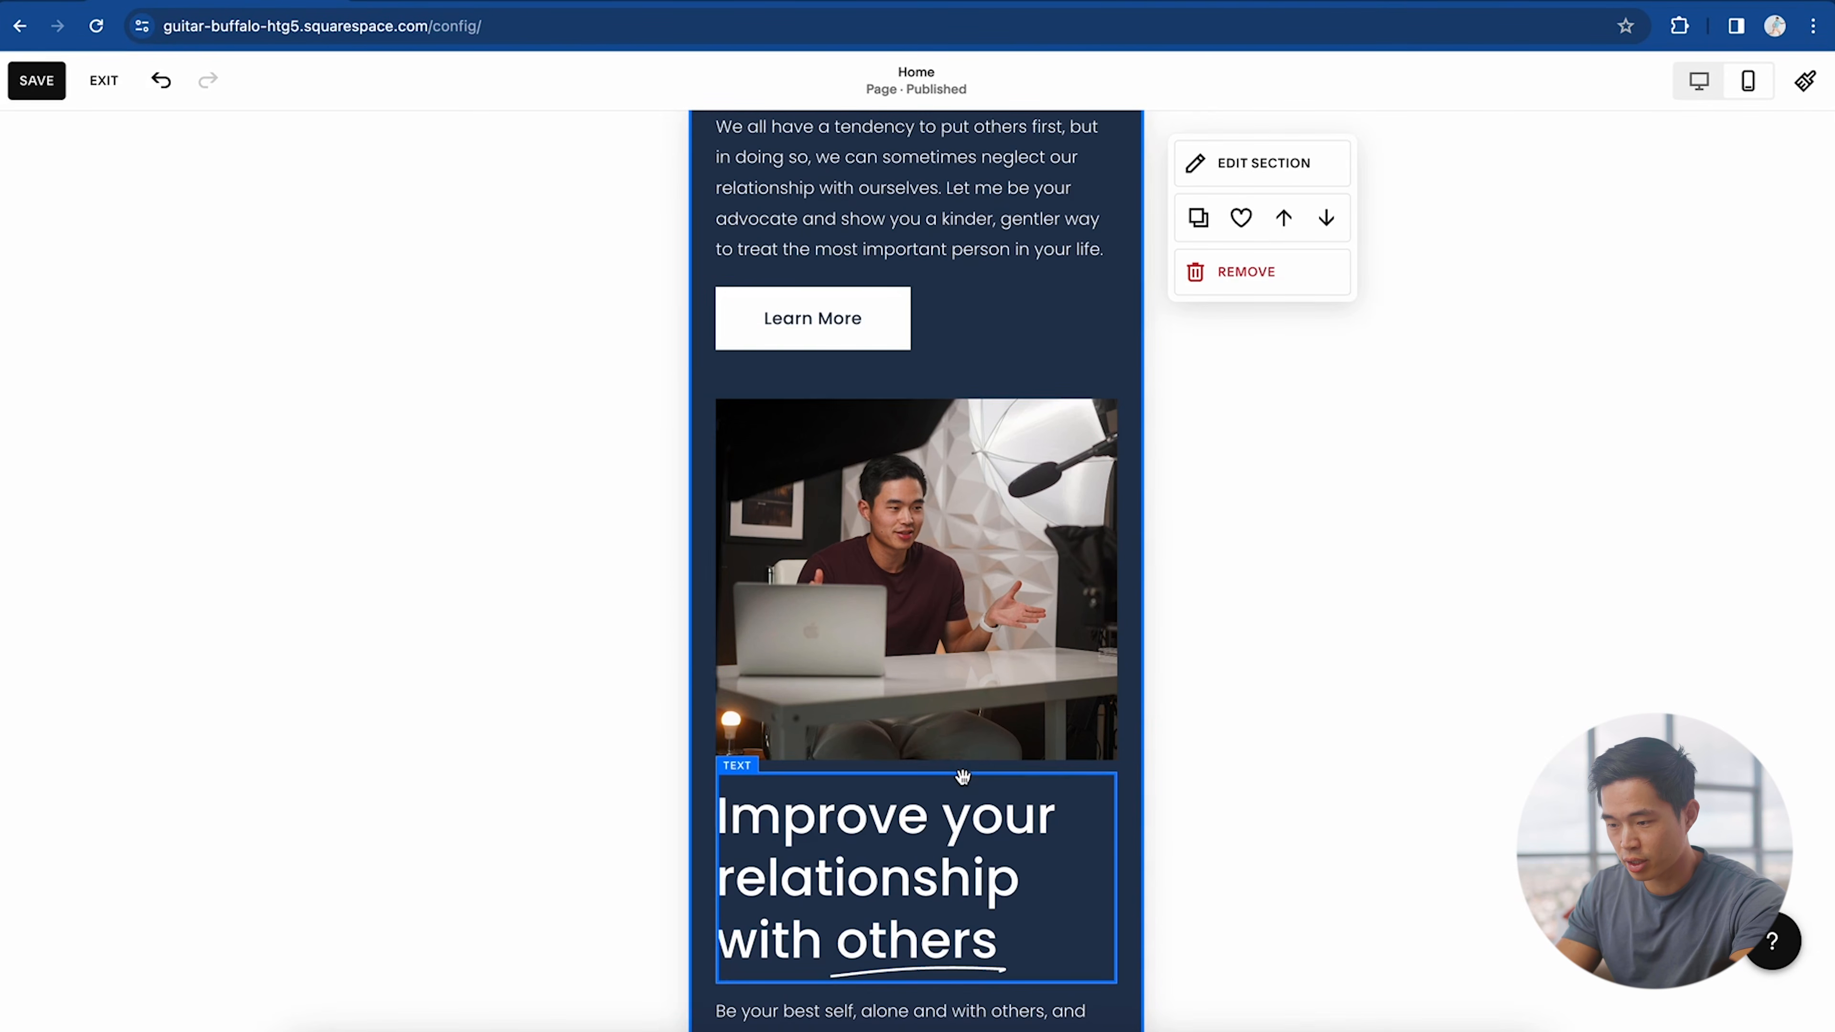
scroll(962, 773, down, 10)
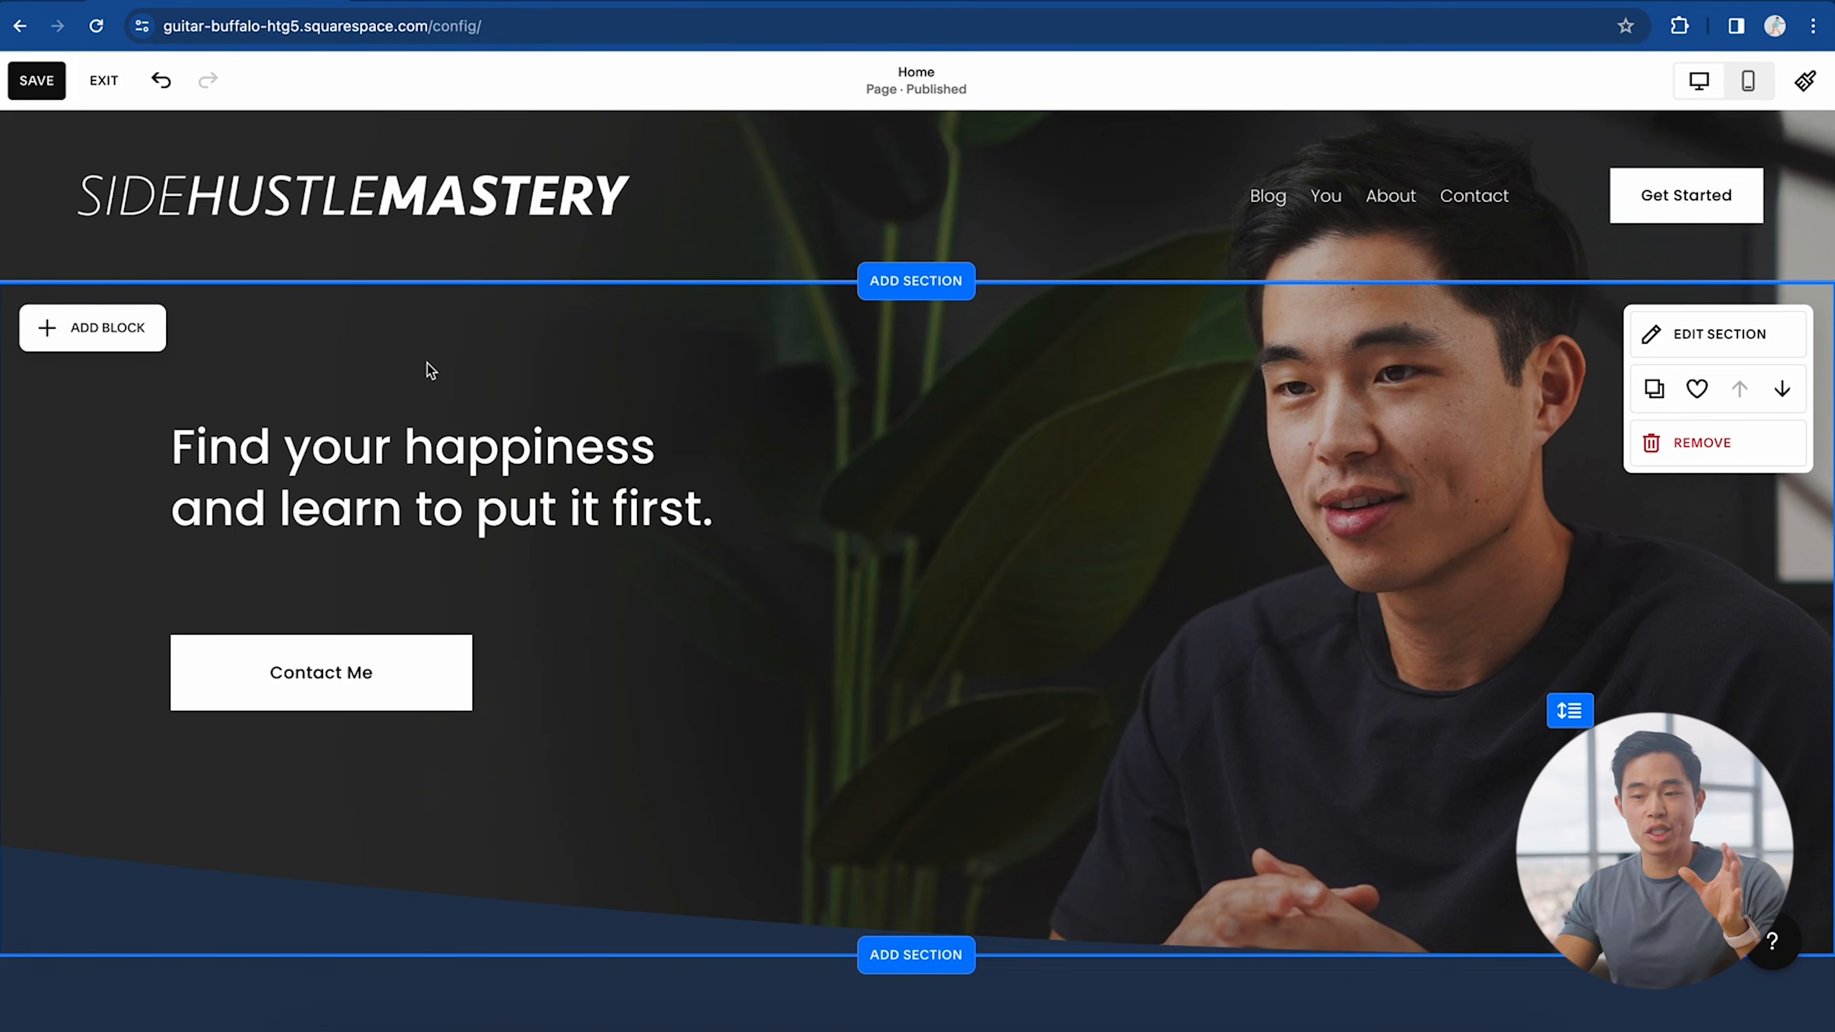
click(34, 81)
click(105, 81)
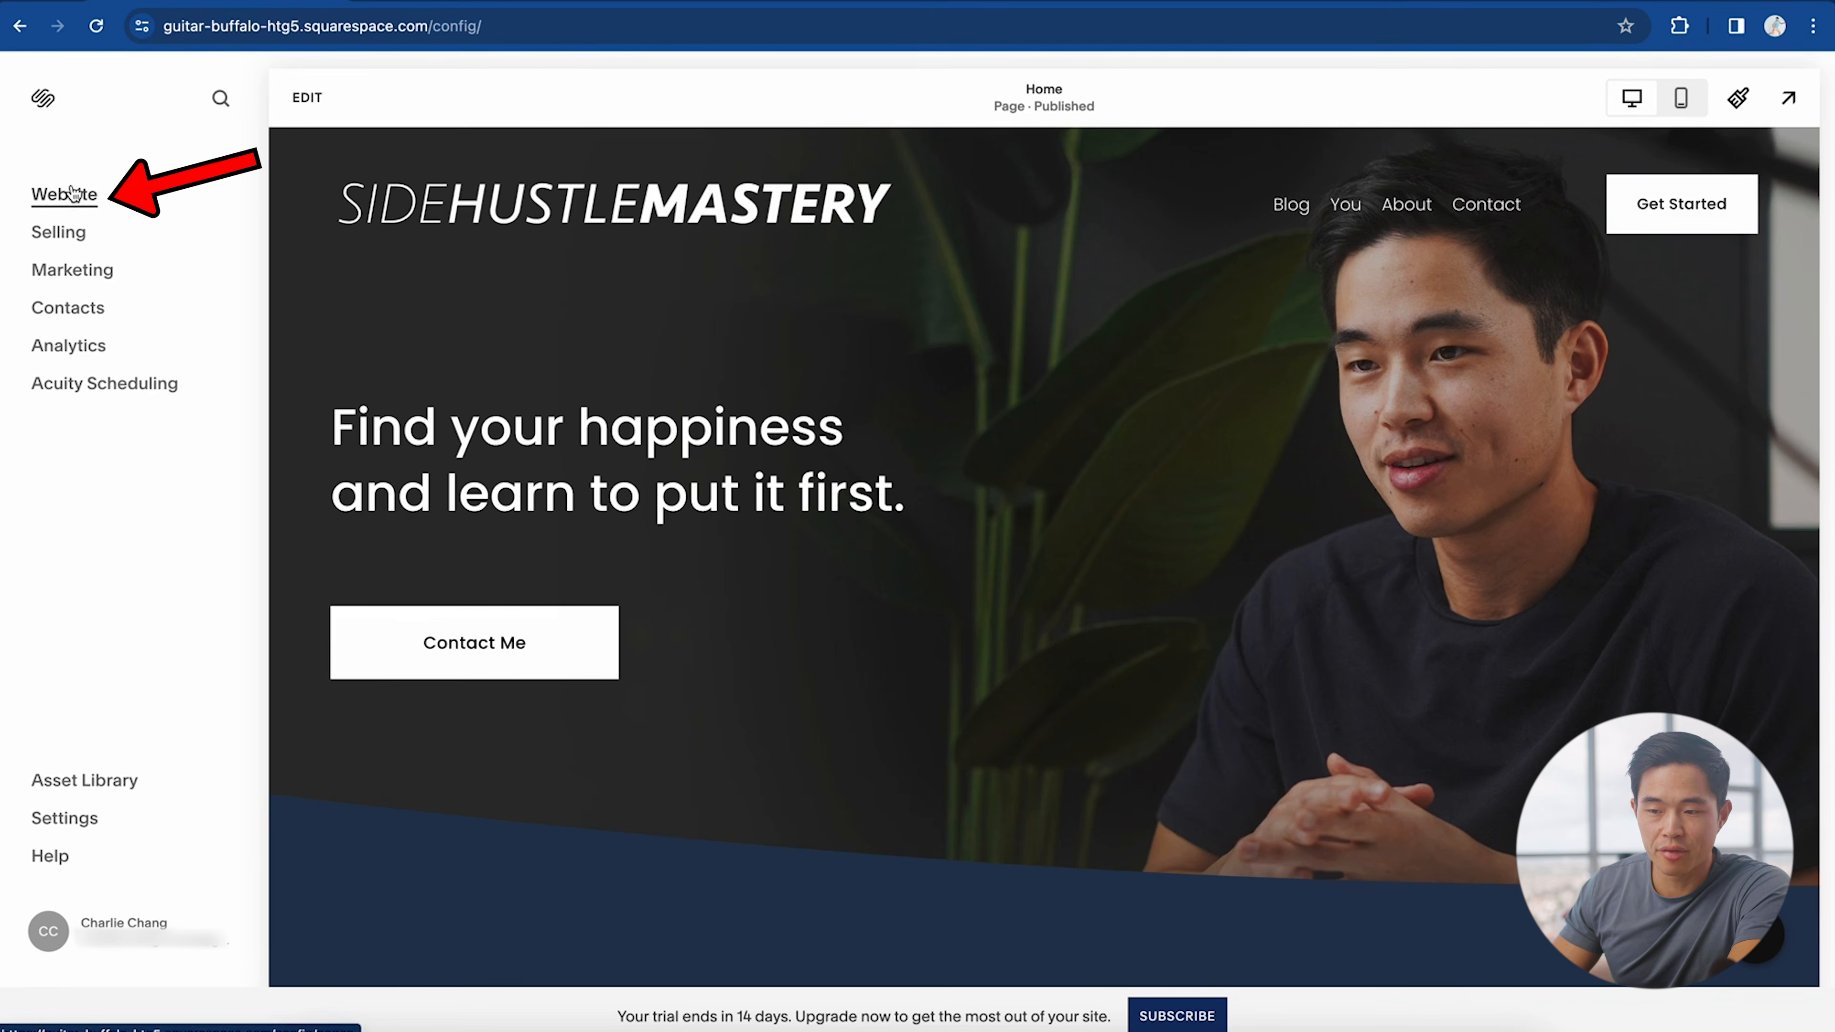
Step: Add a blog page named 'My Blog' to the main navigation and preview Blog Post Title Two
click(63, 194)
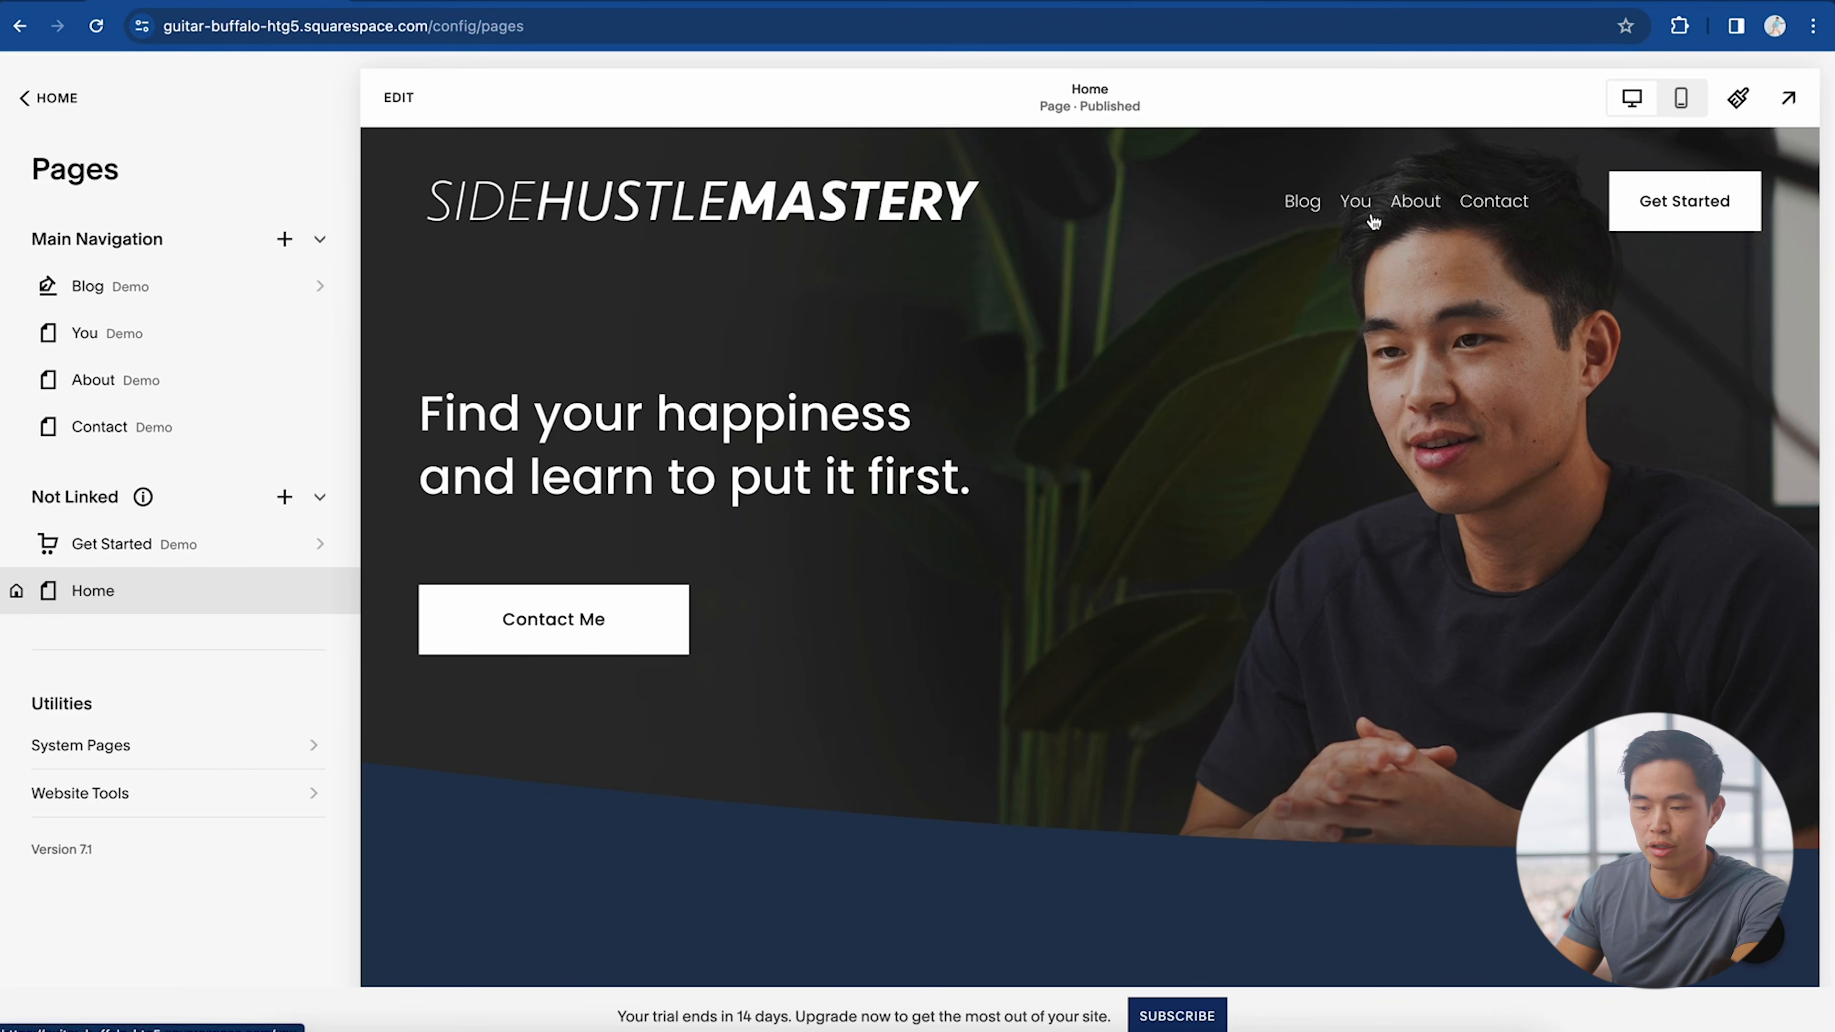
click(285, 244)
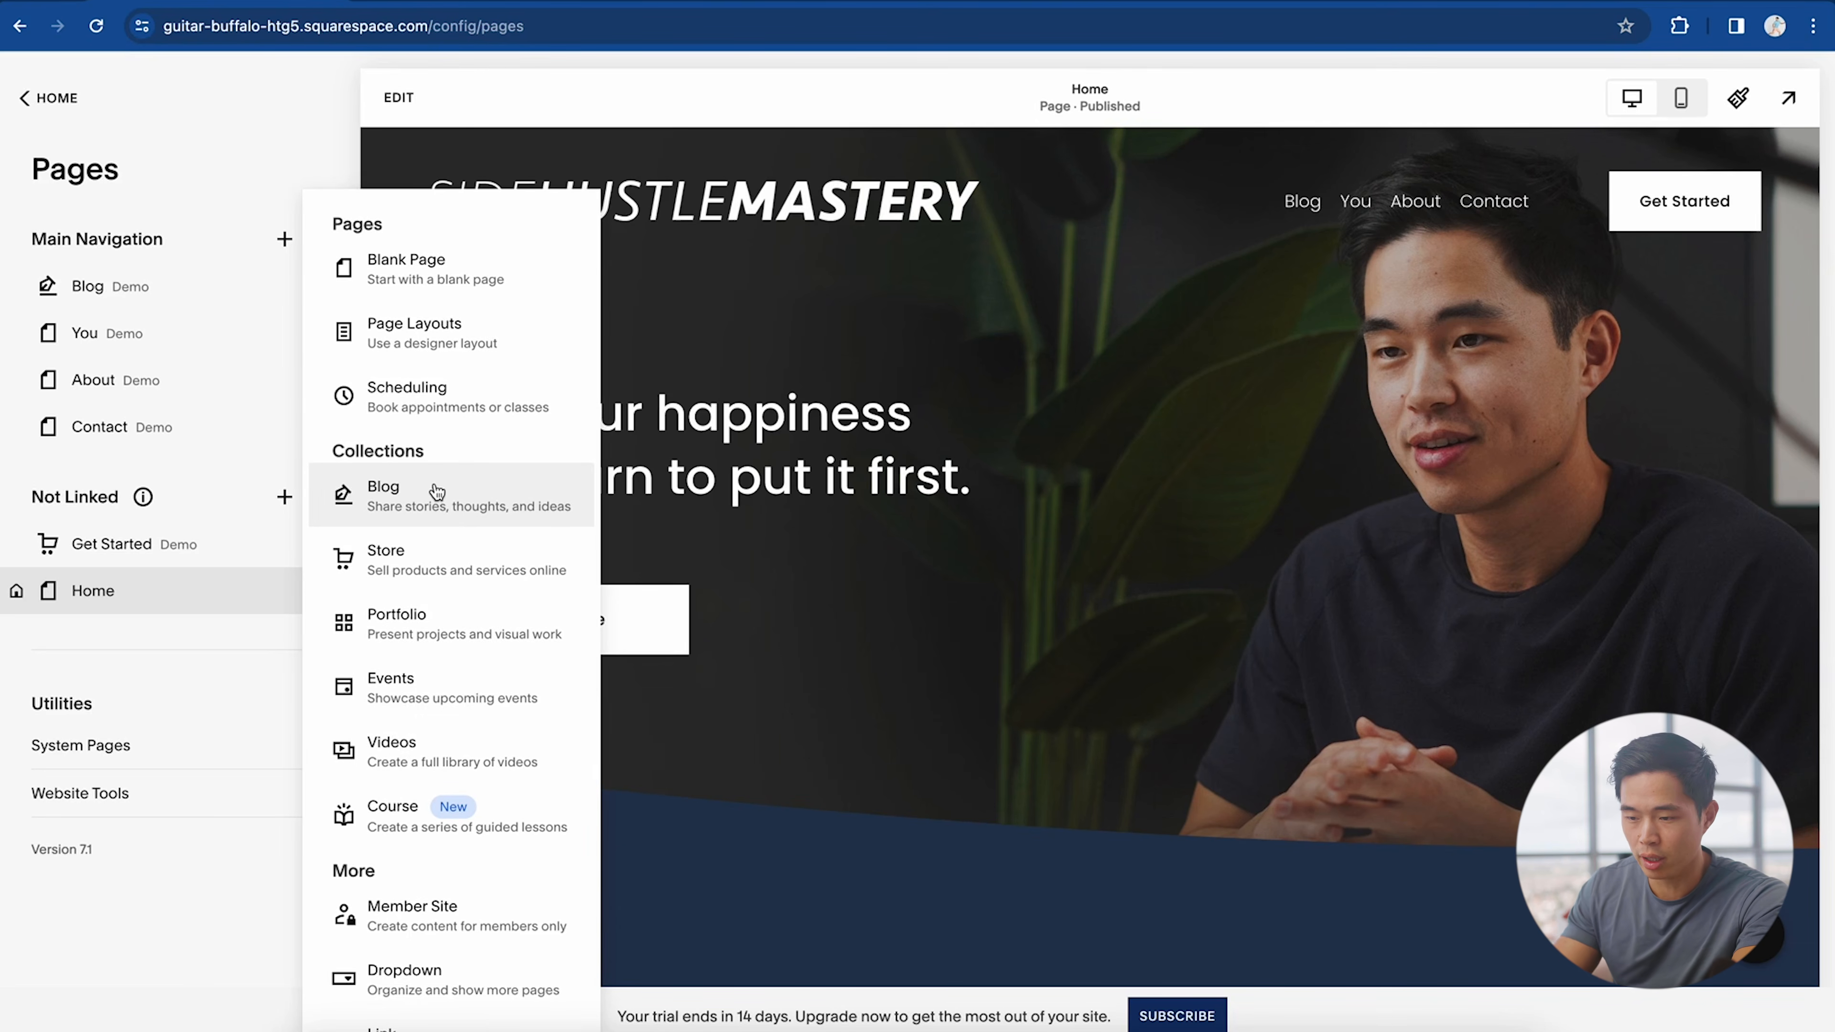
click(446, 508)
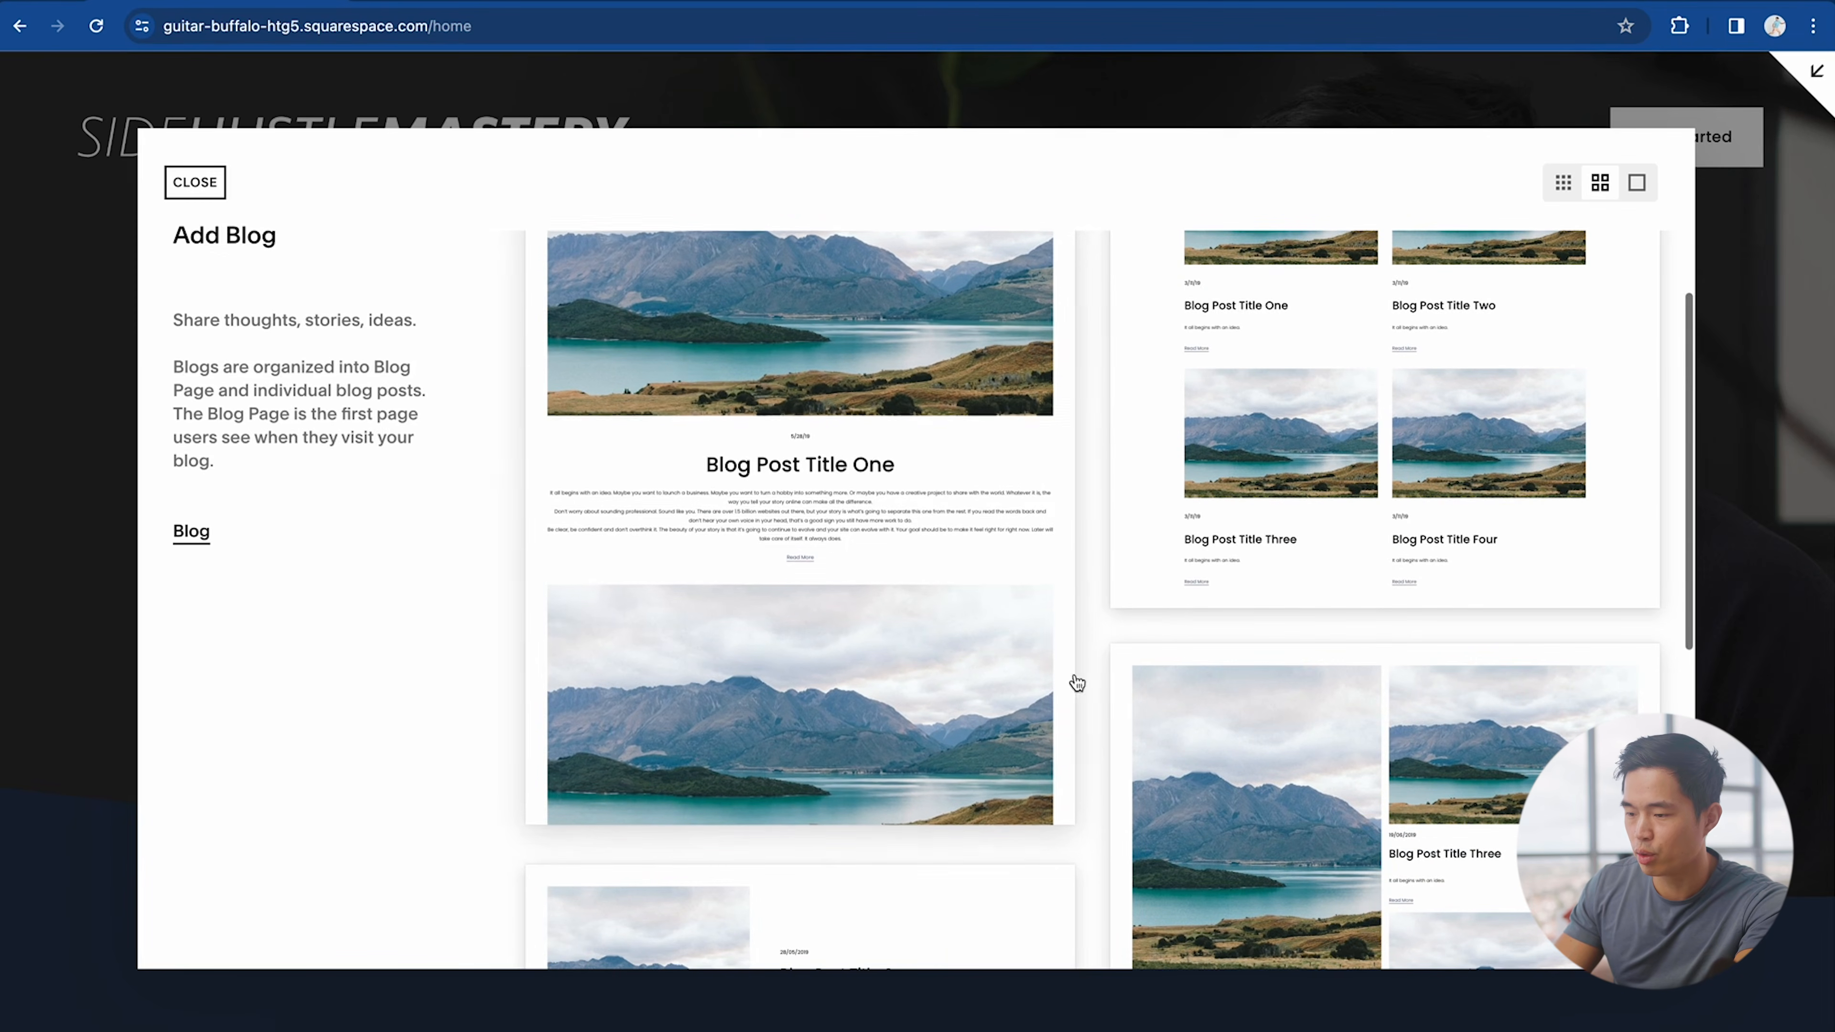
click(785, 392)
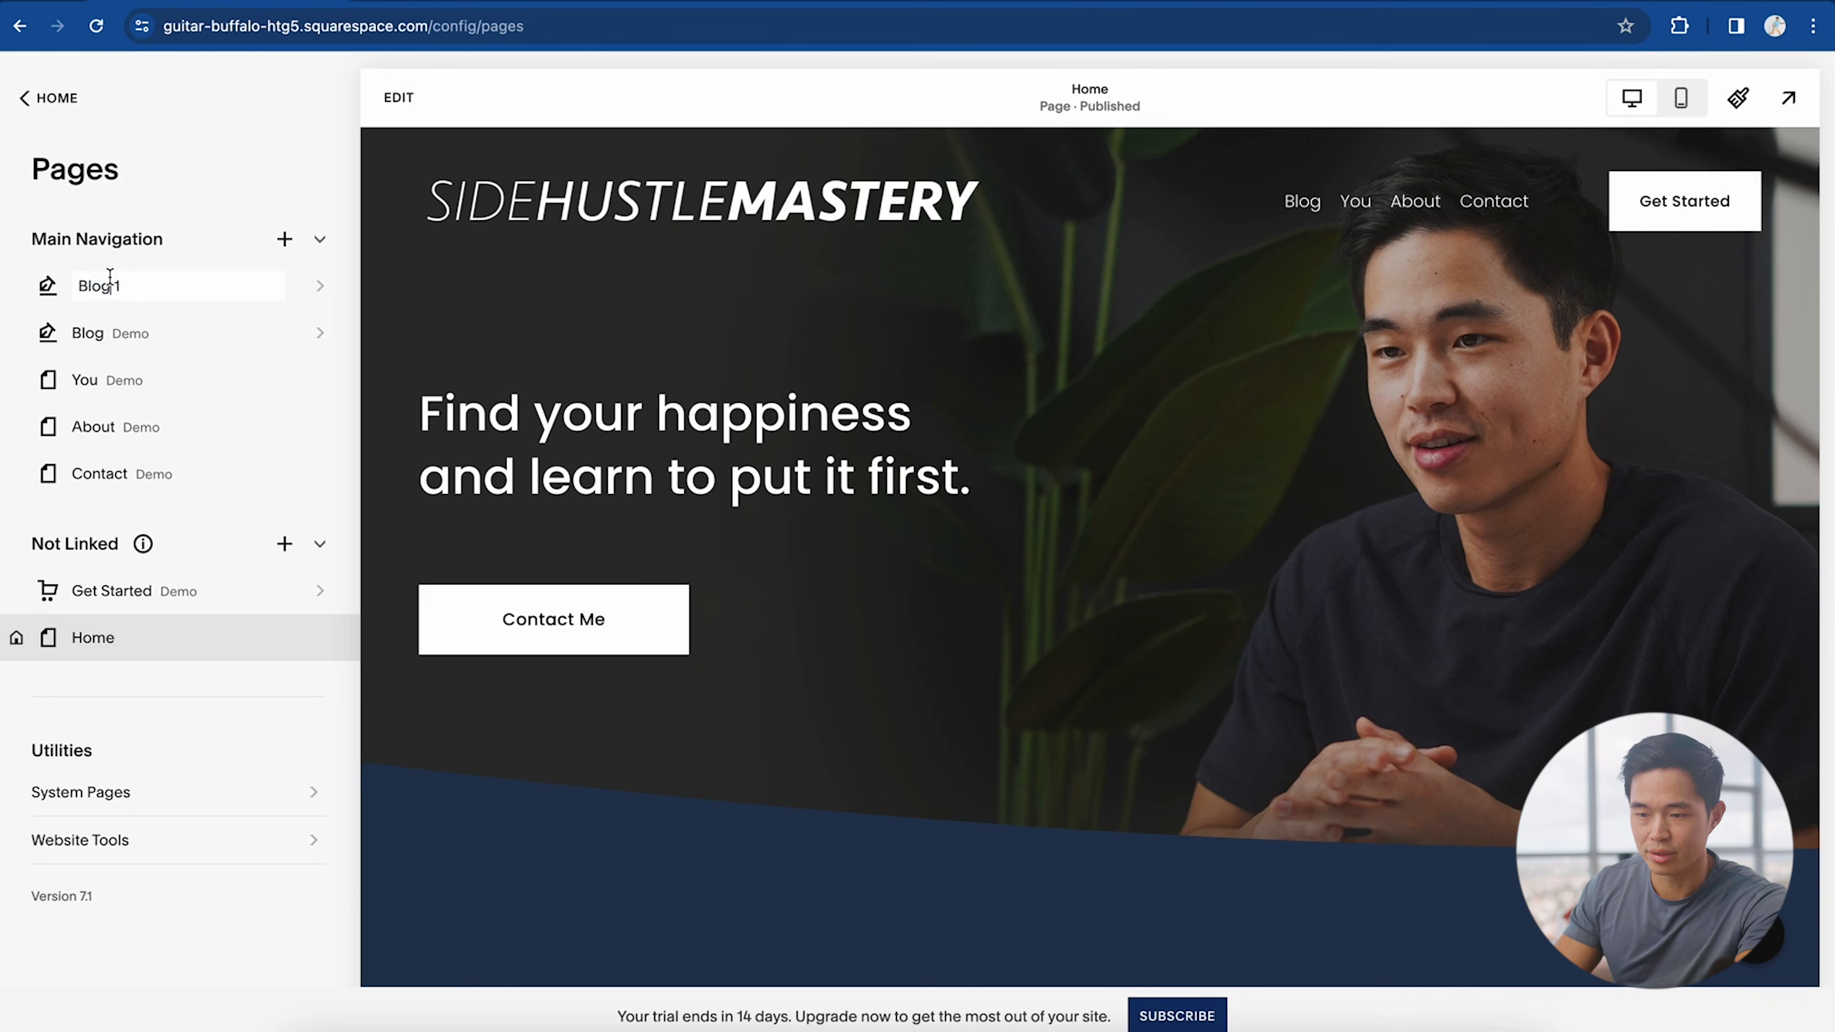
text(My Blog)
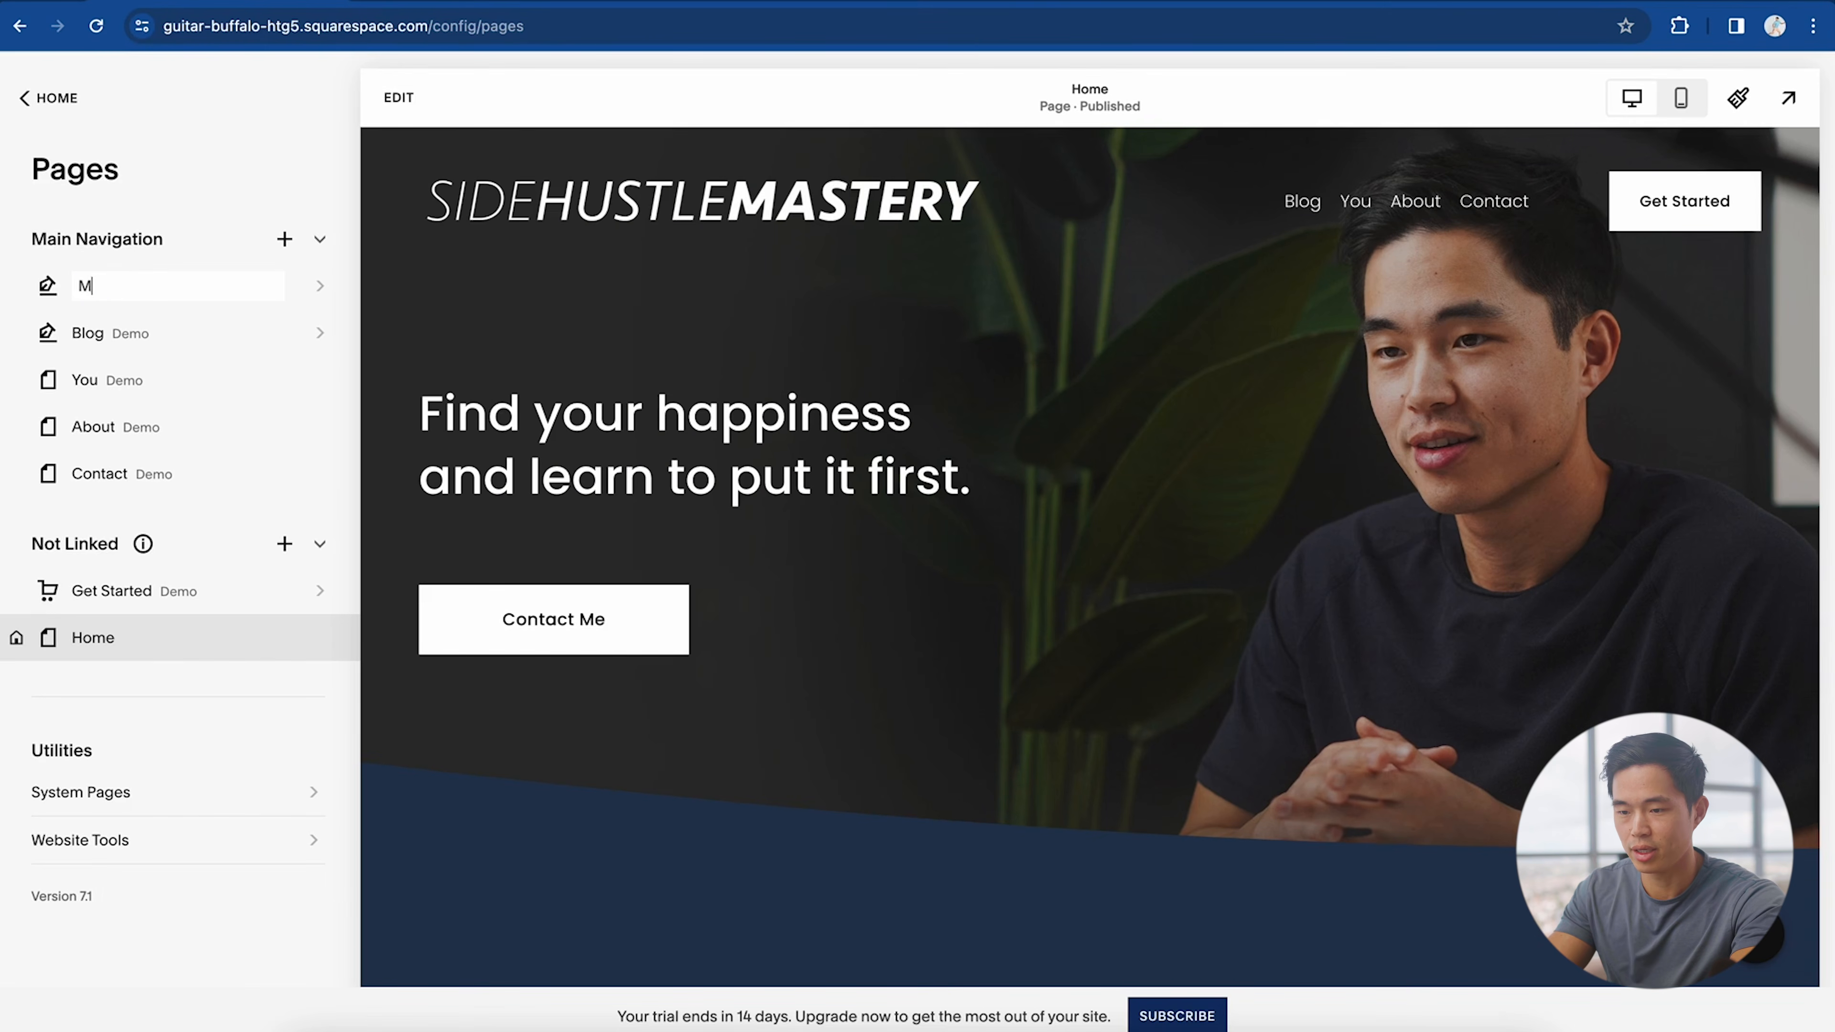
key(Return)
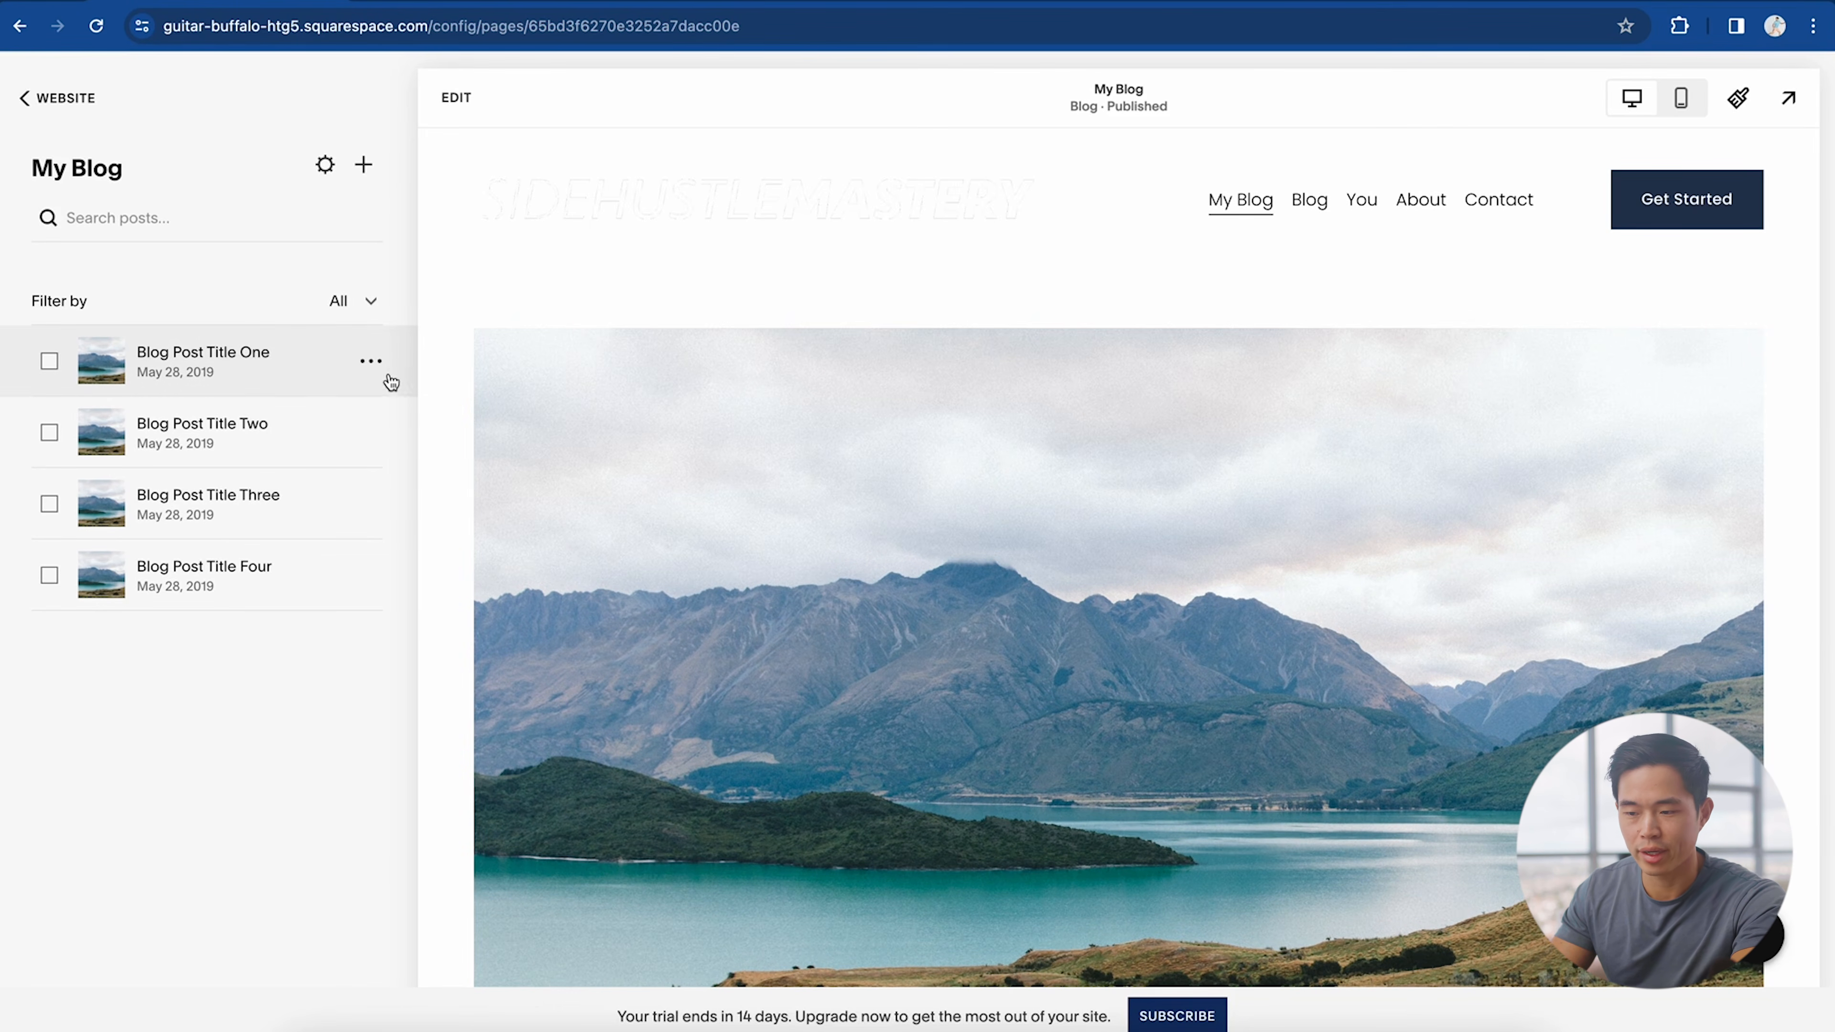
click(213, 426)
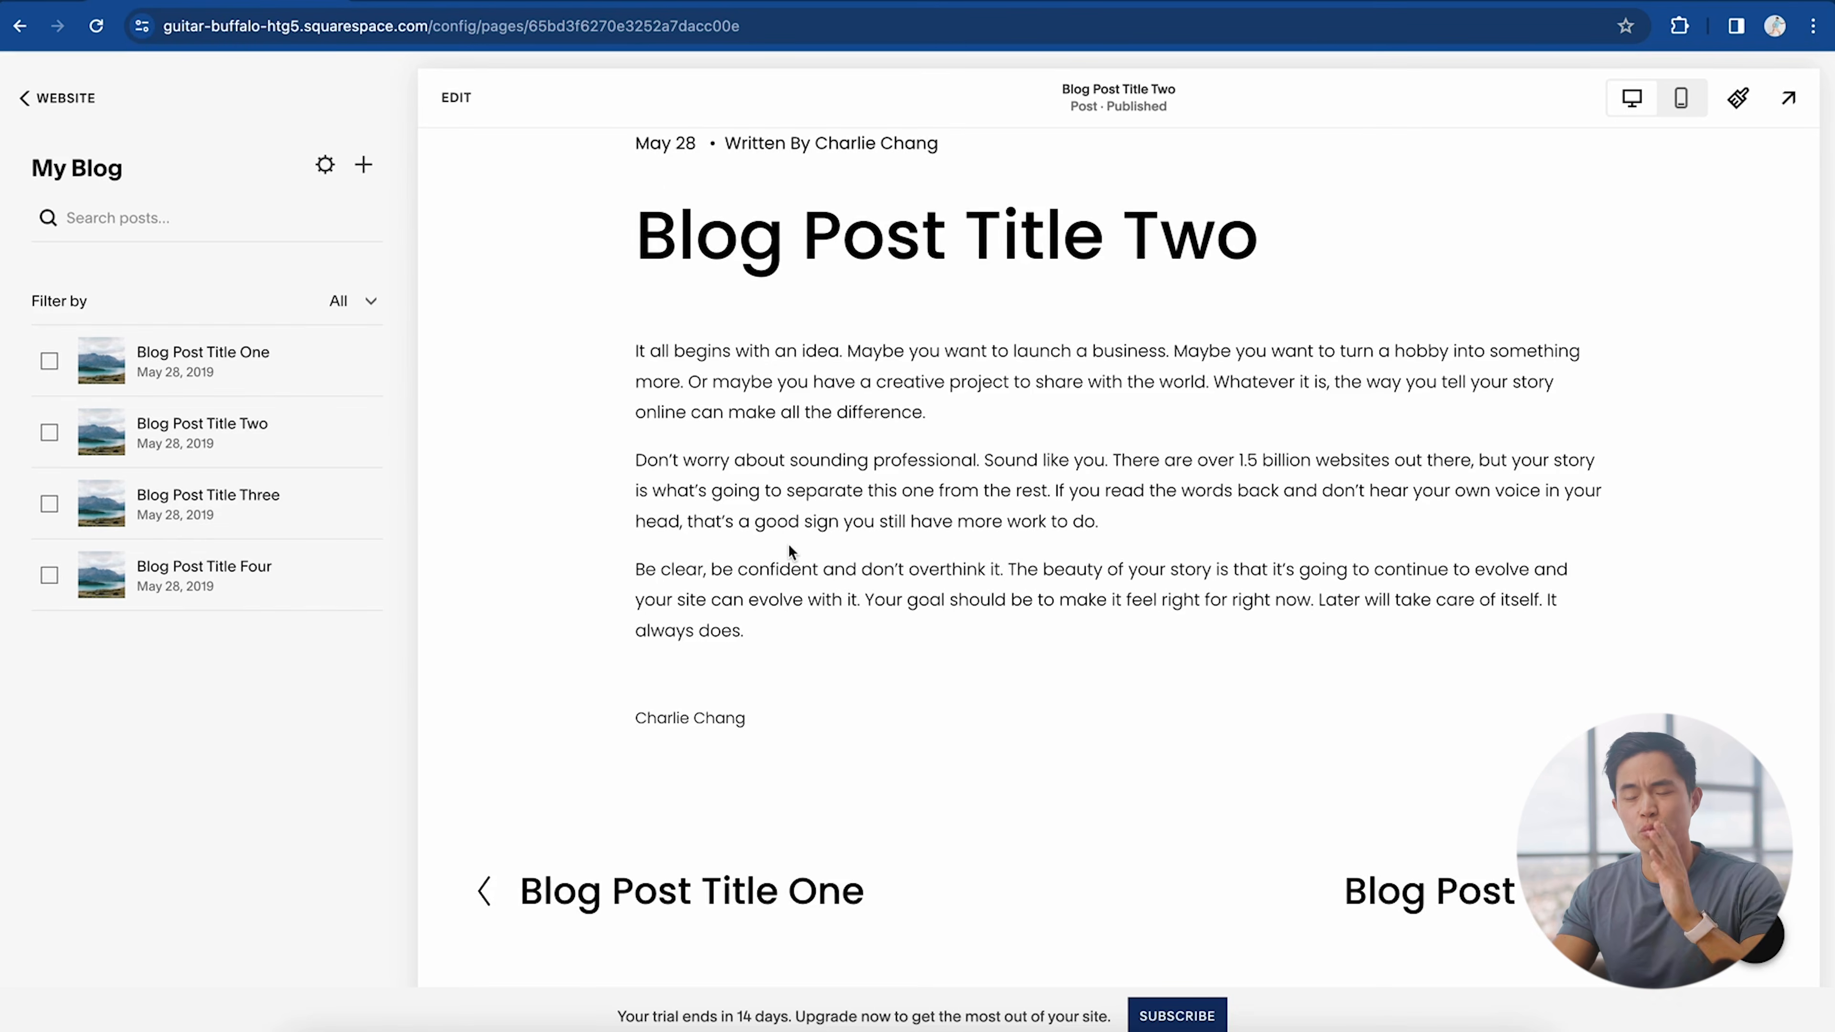
click(64, 98)
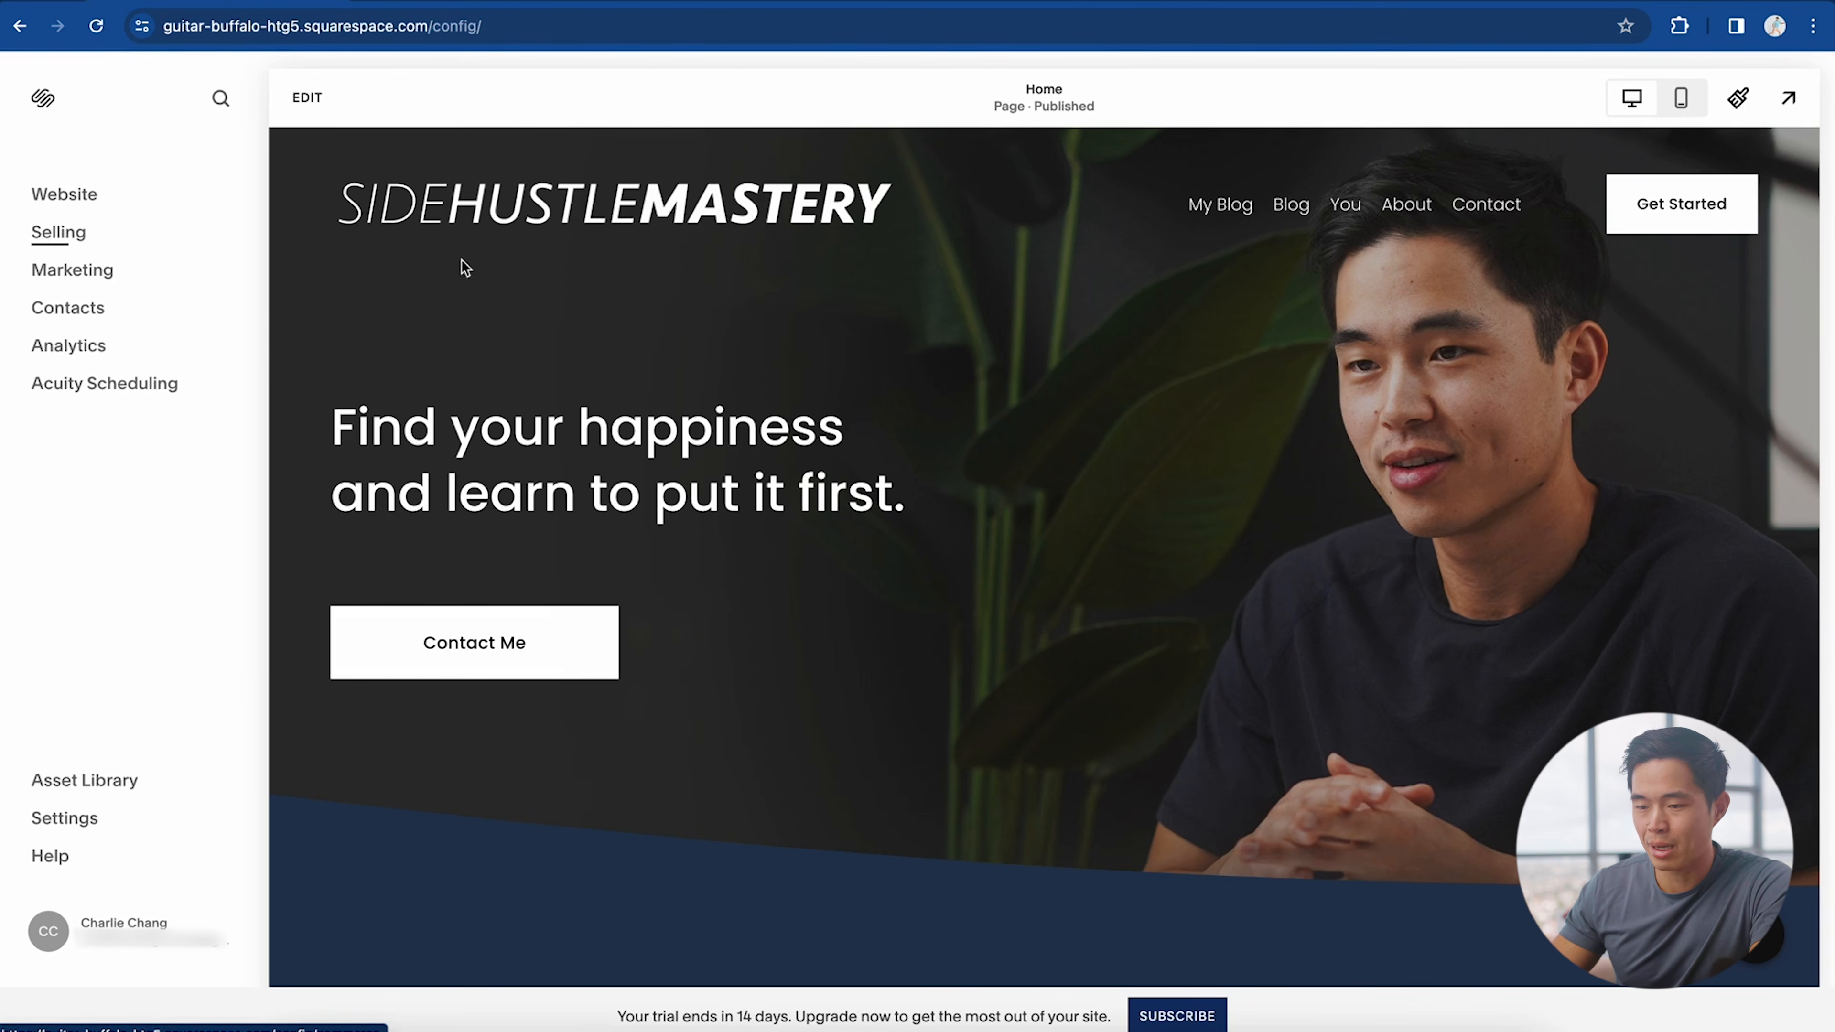
Step: Browse the Selling and Marketing overviews, then view the Contacts list
click(86, 233)
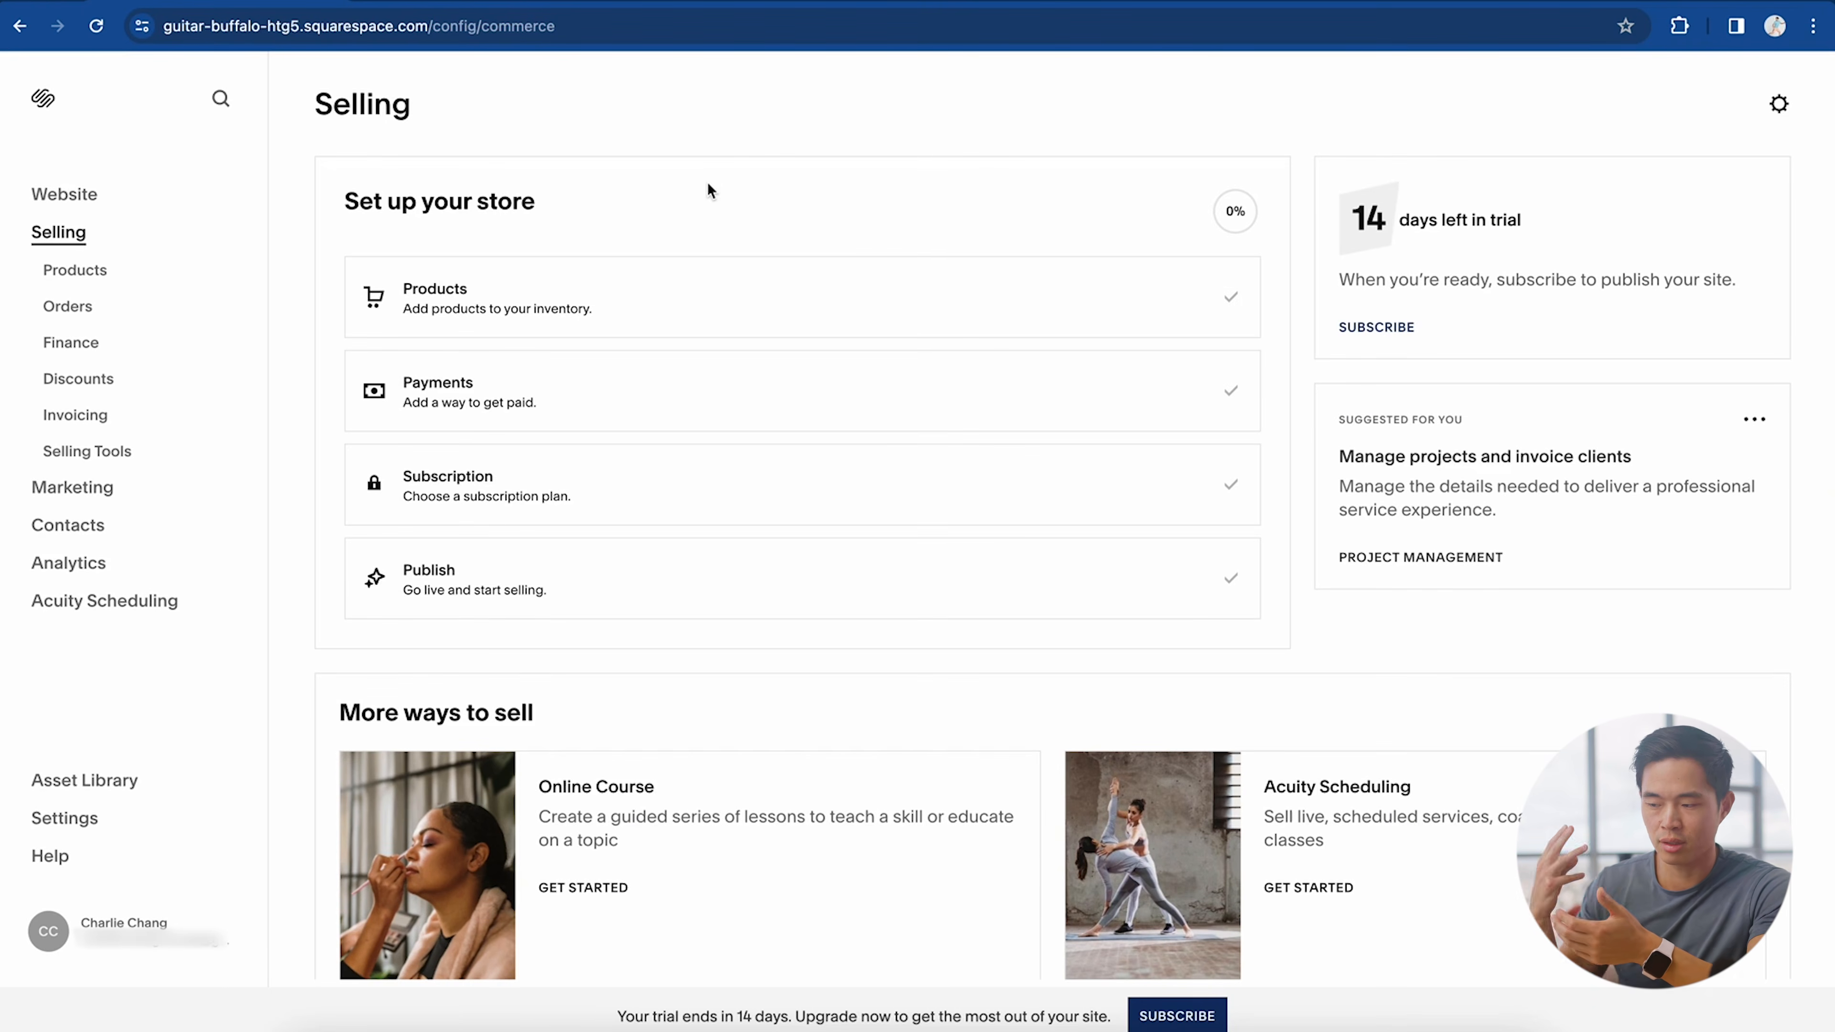
scroll(706, 190, down, 7)
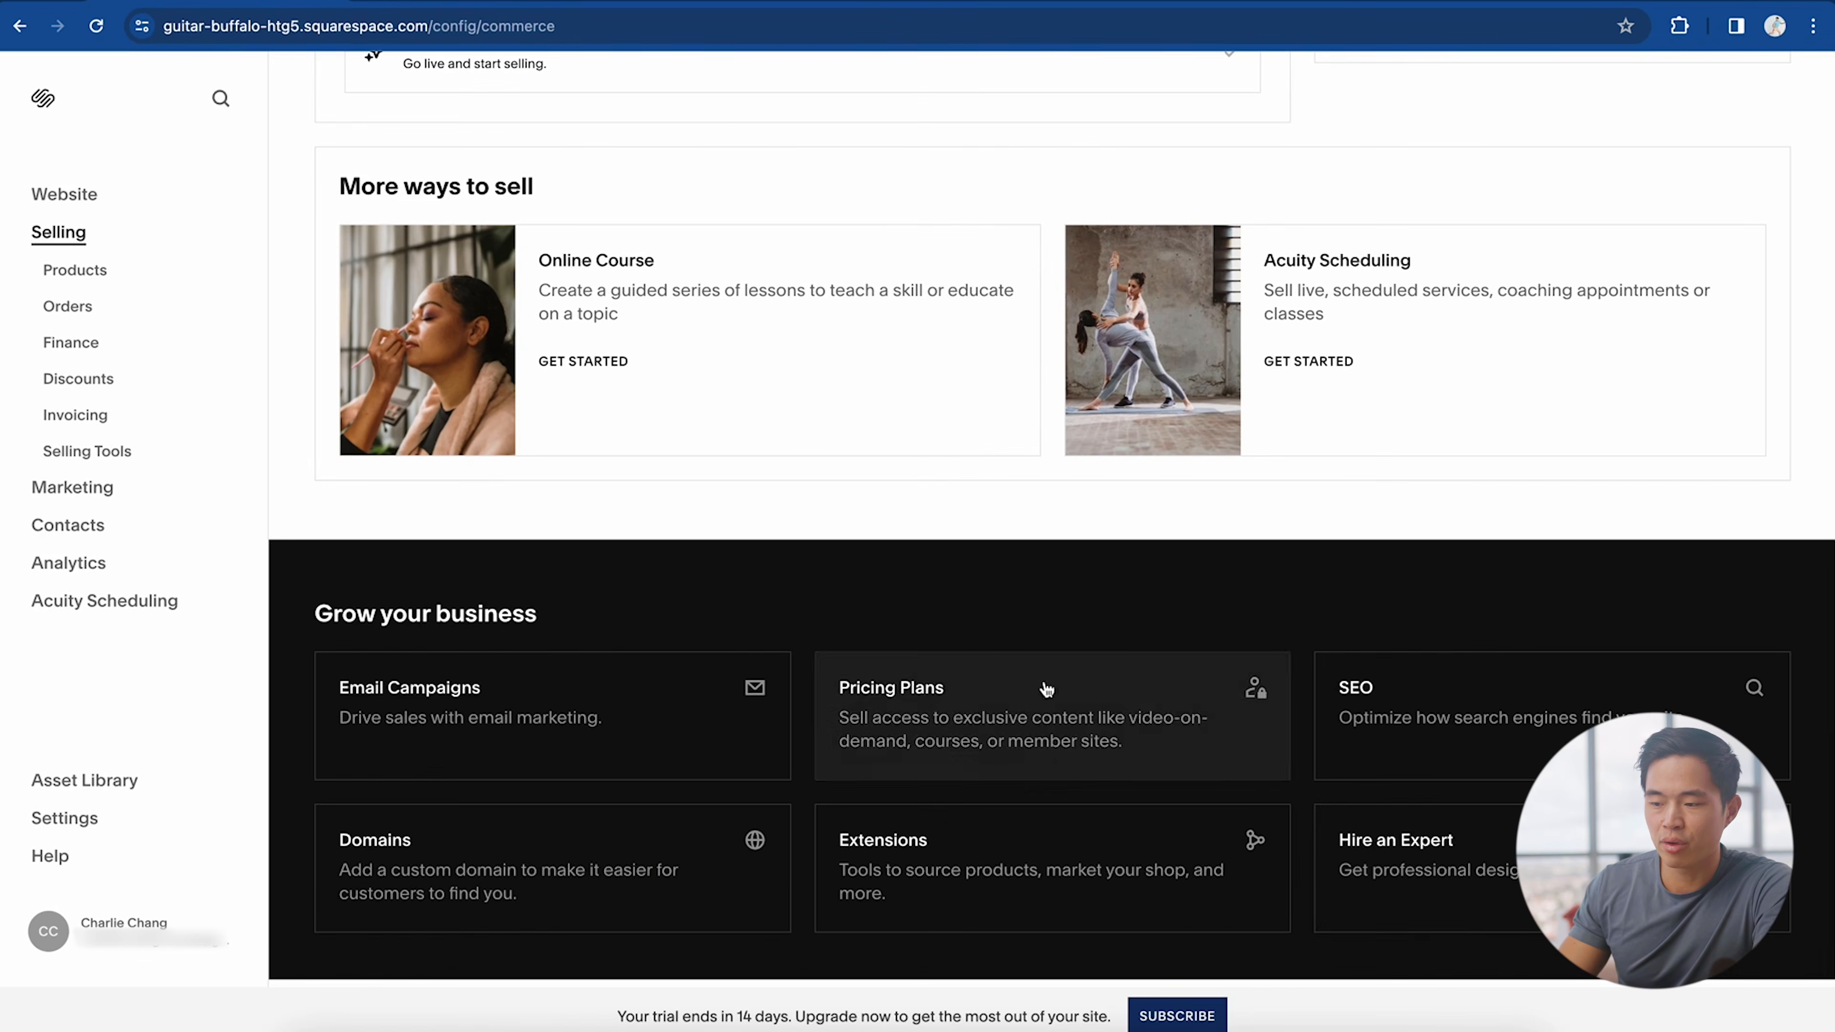
scroll(849, 282, up, 7)
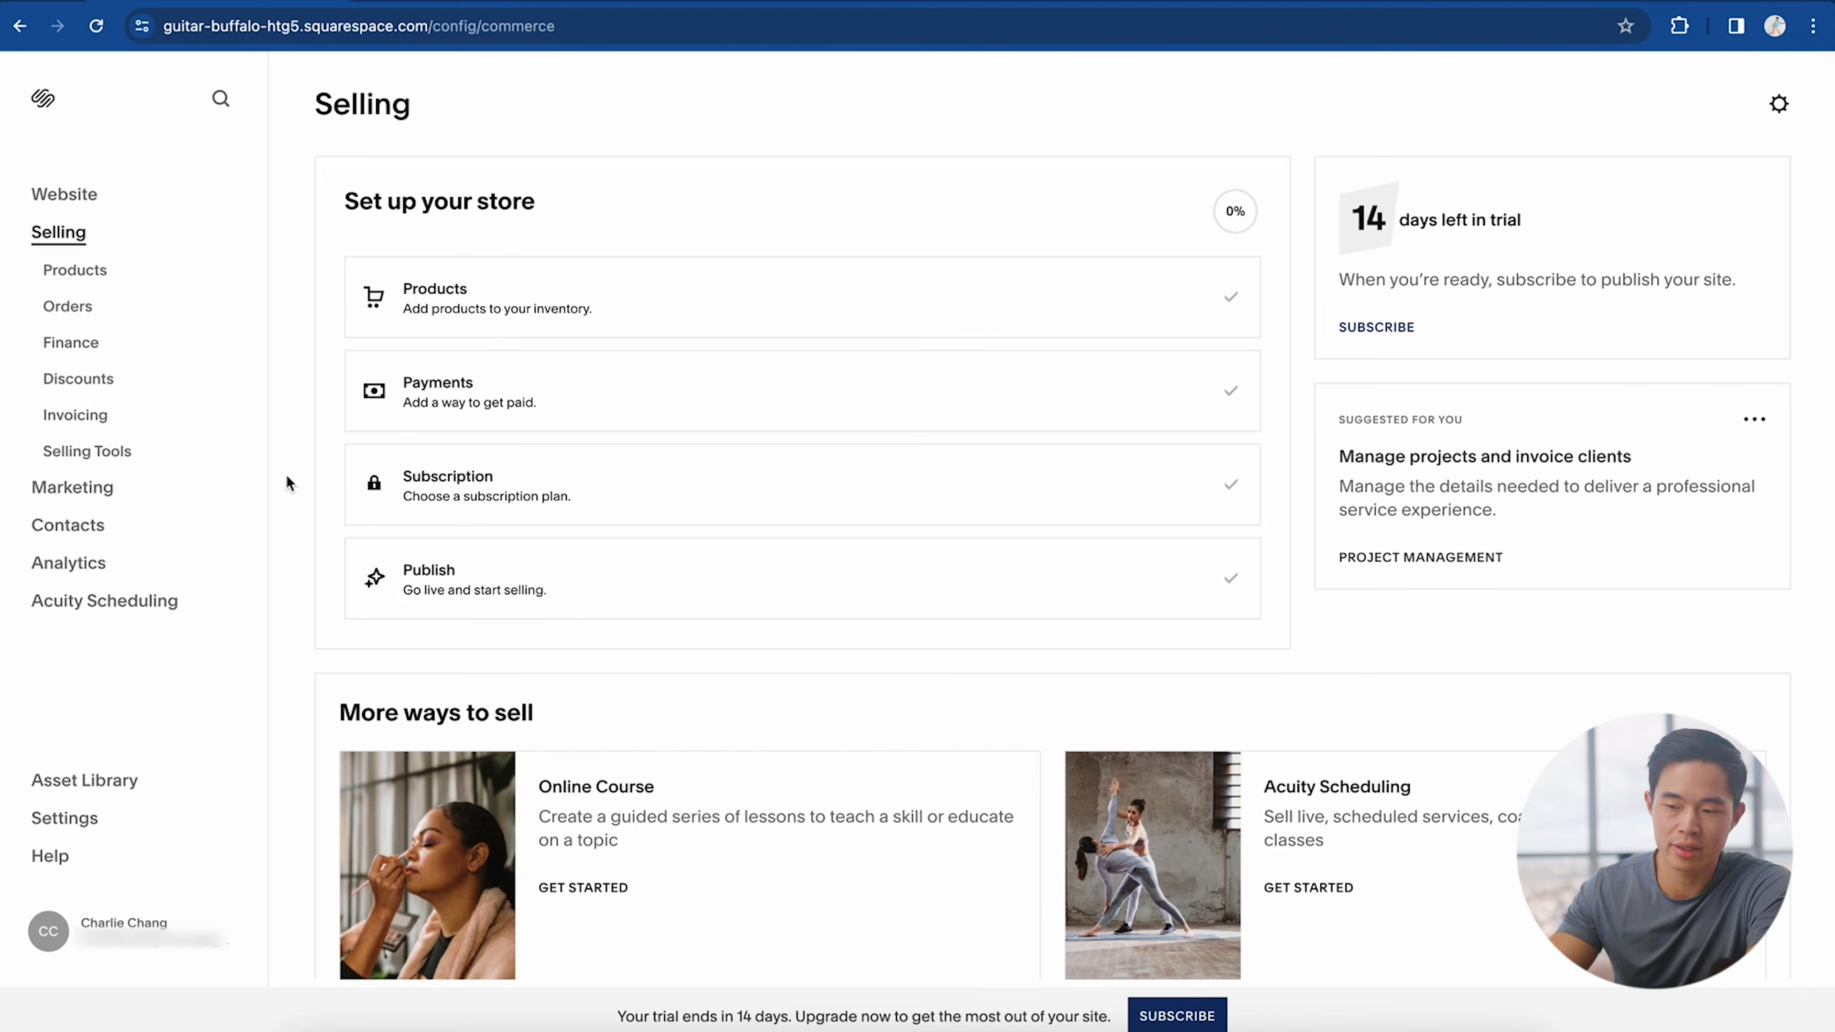
click(93, 490)
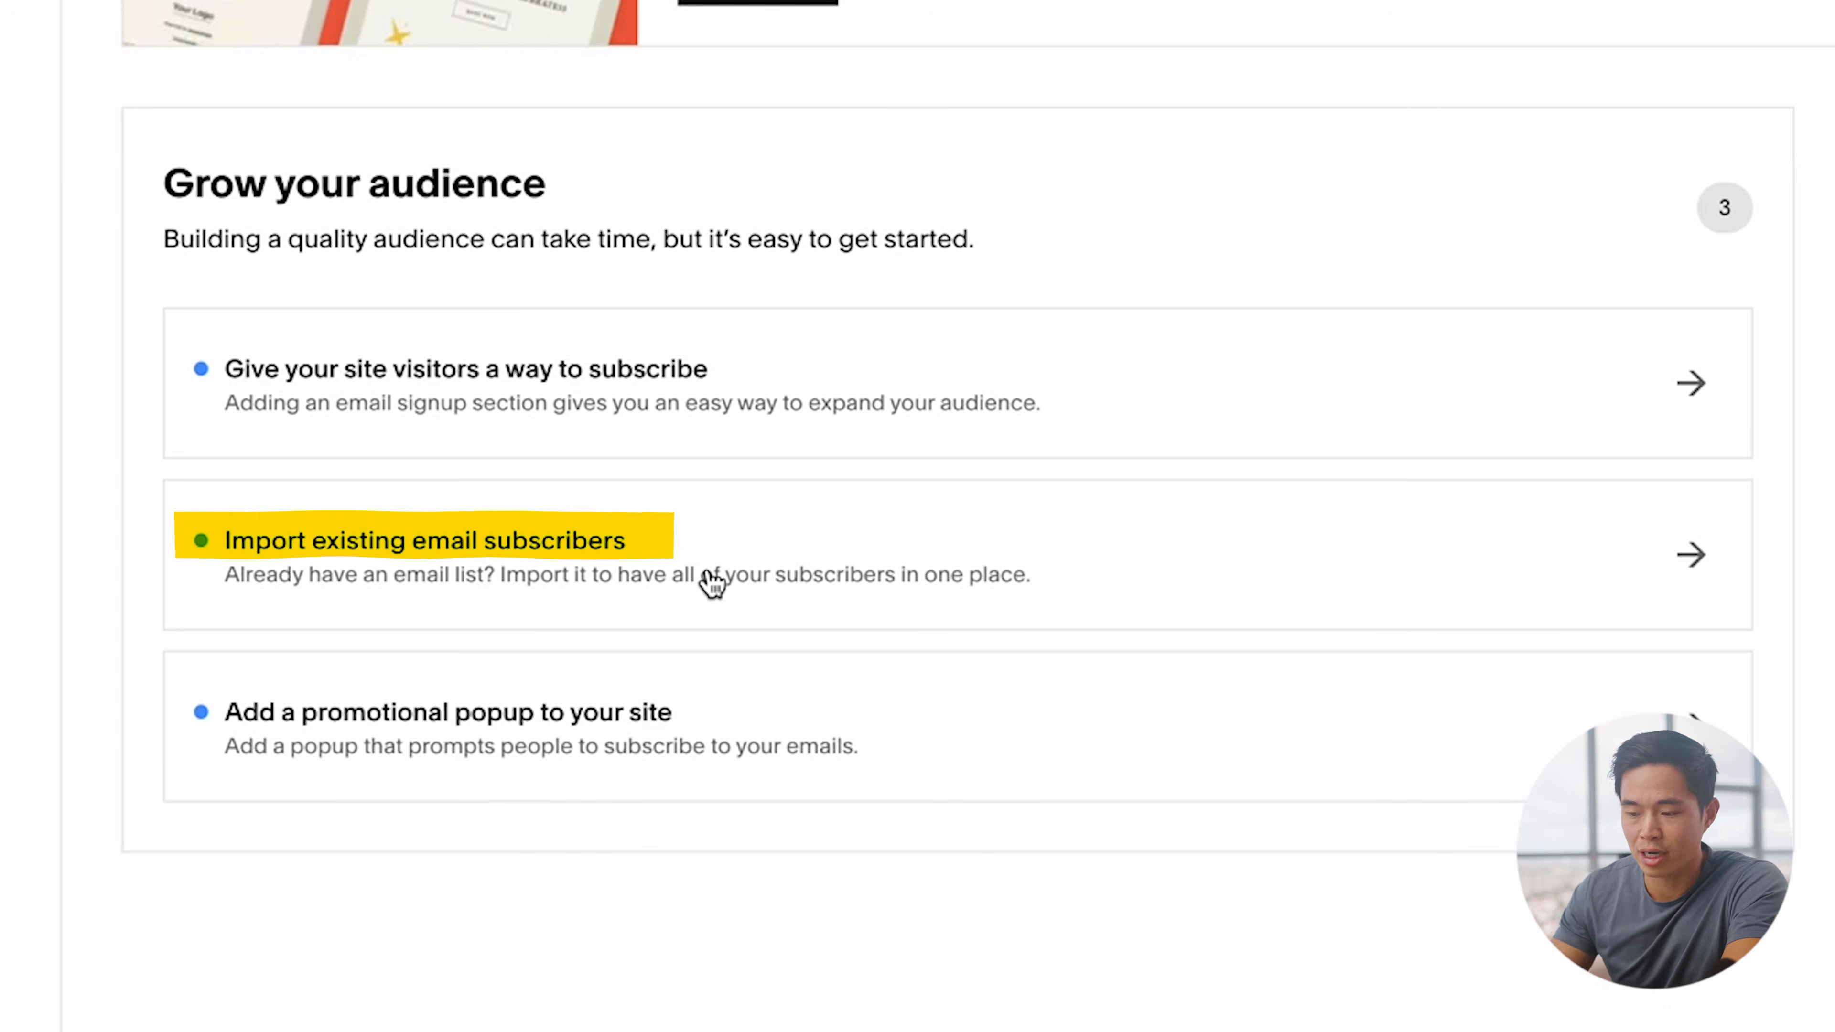
scroll(910, 535, down, 2)
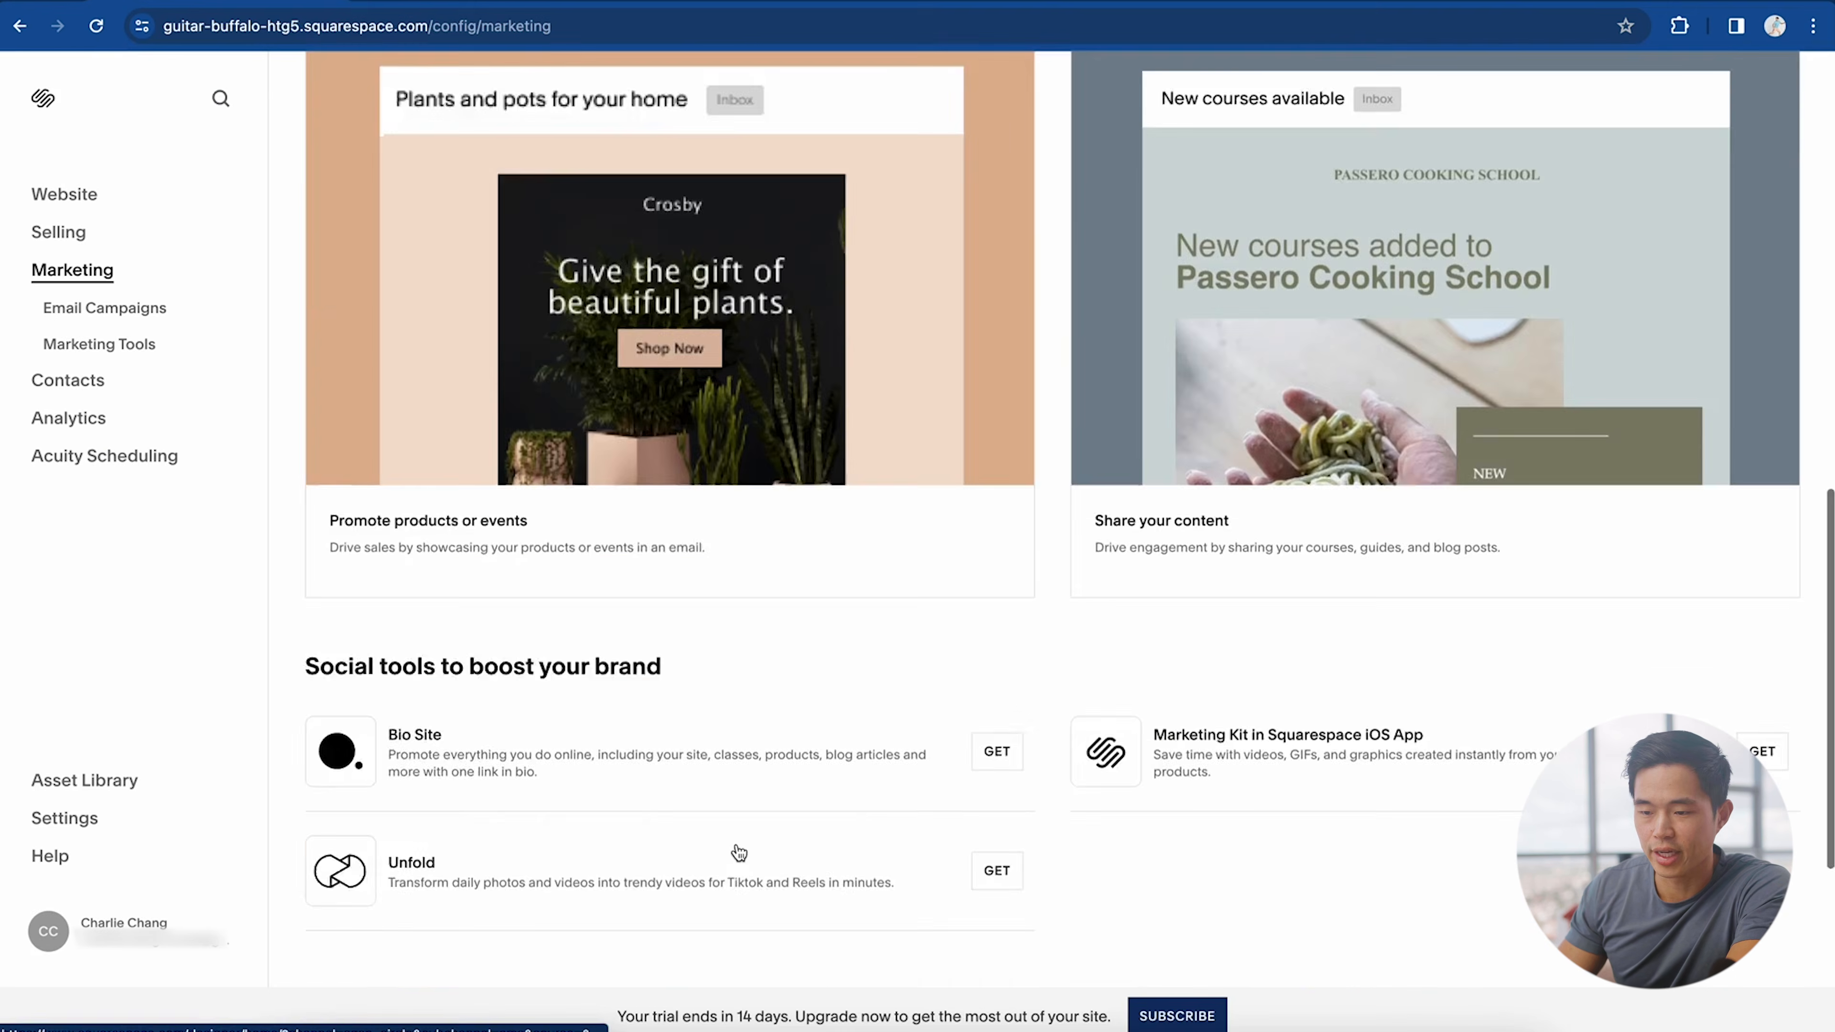
scroll(739, 855, up, 7)
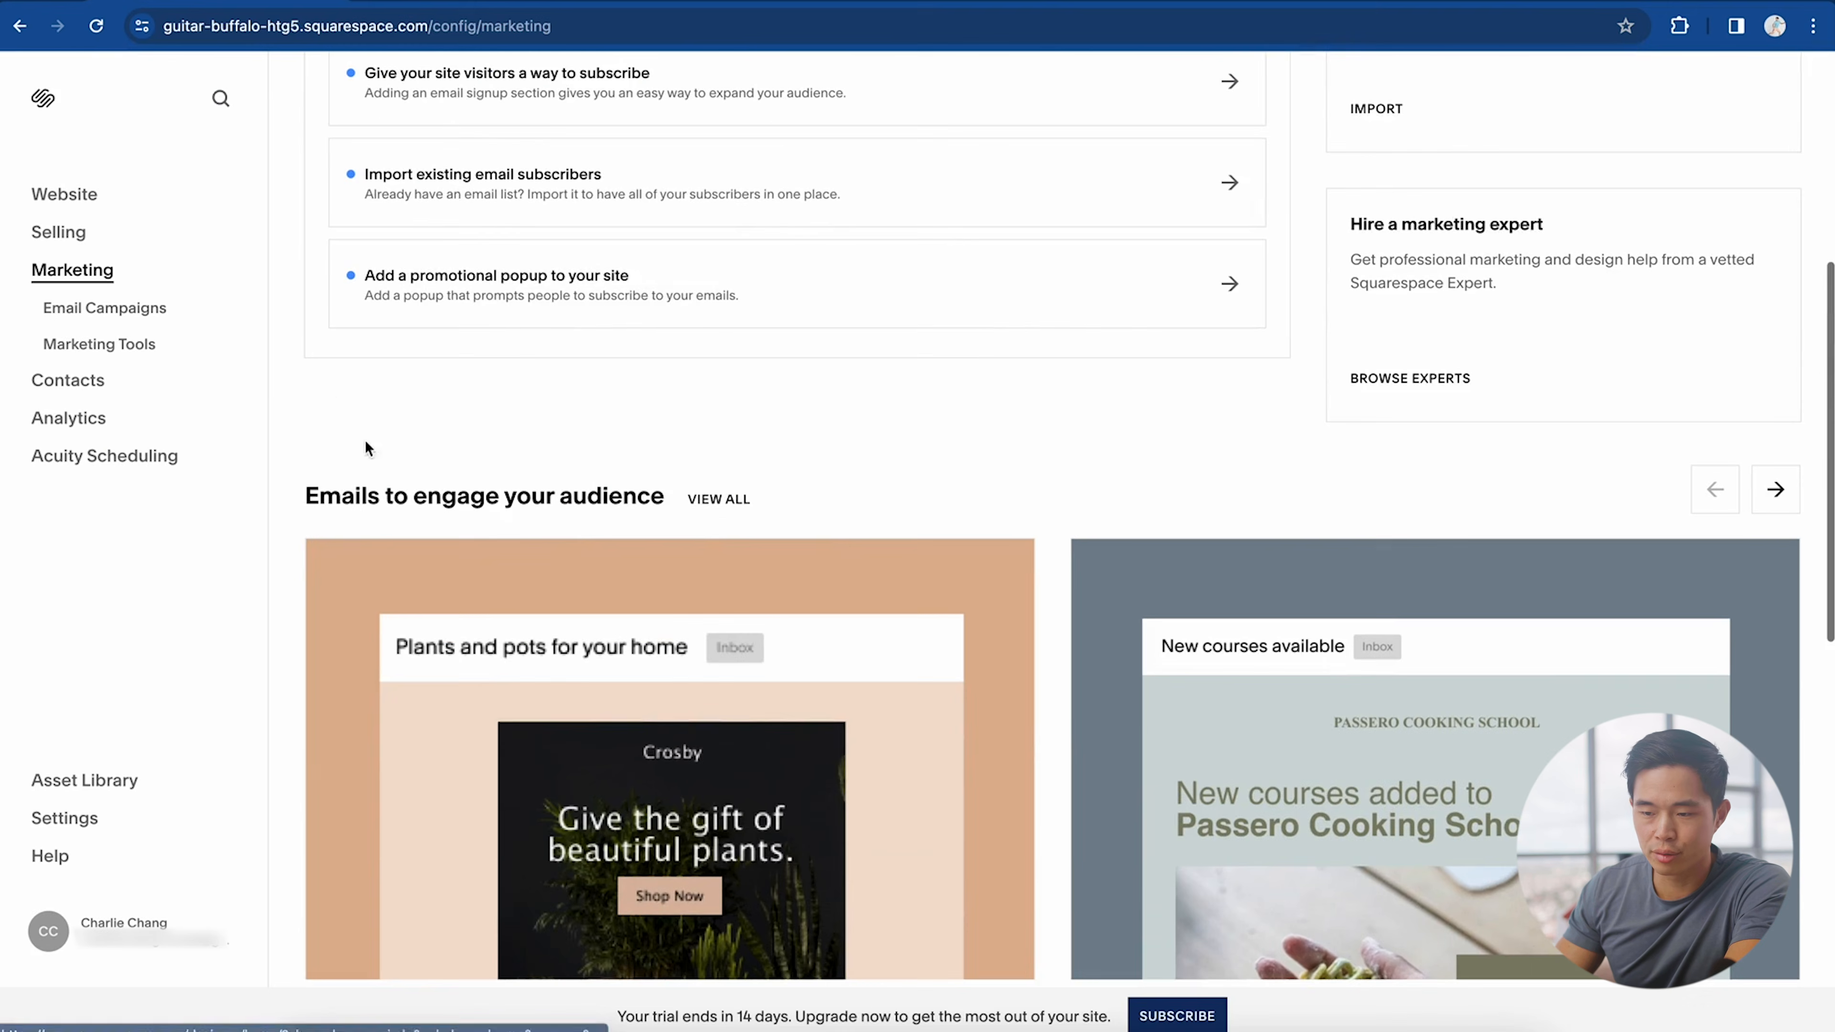
click(72, 383)
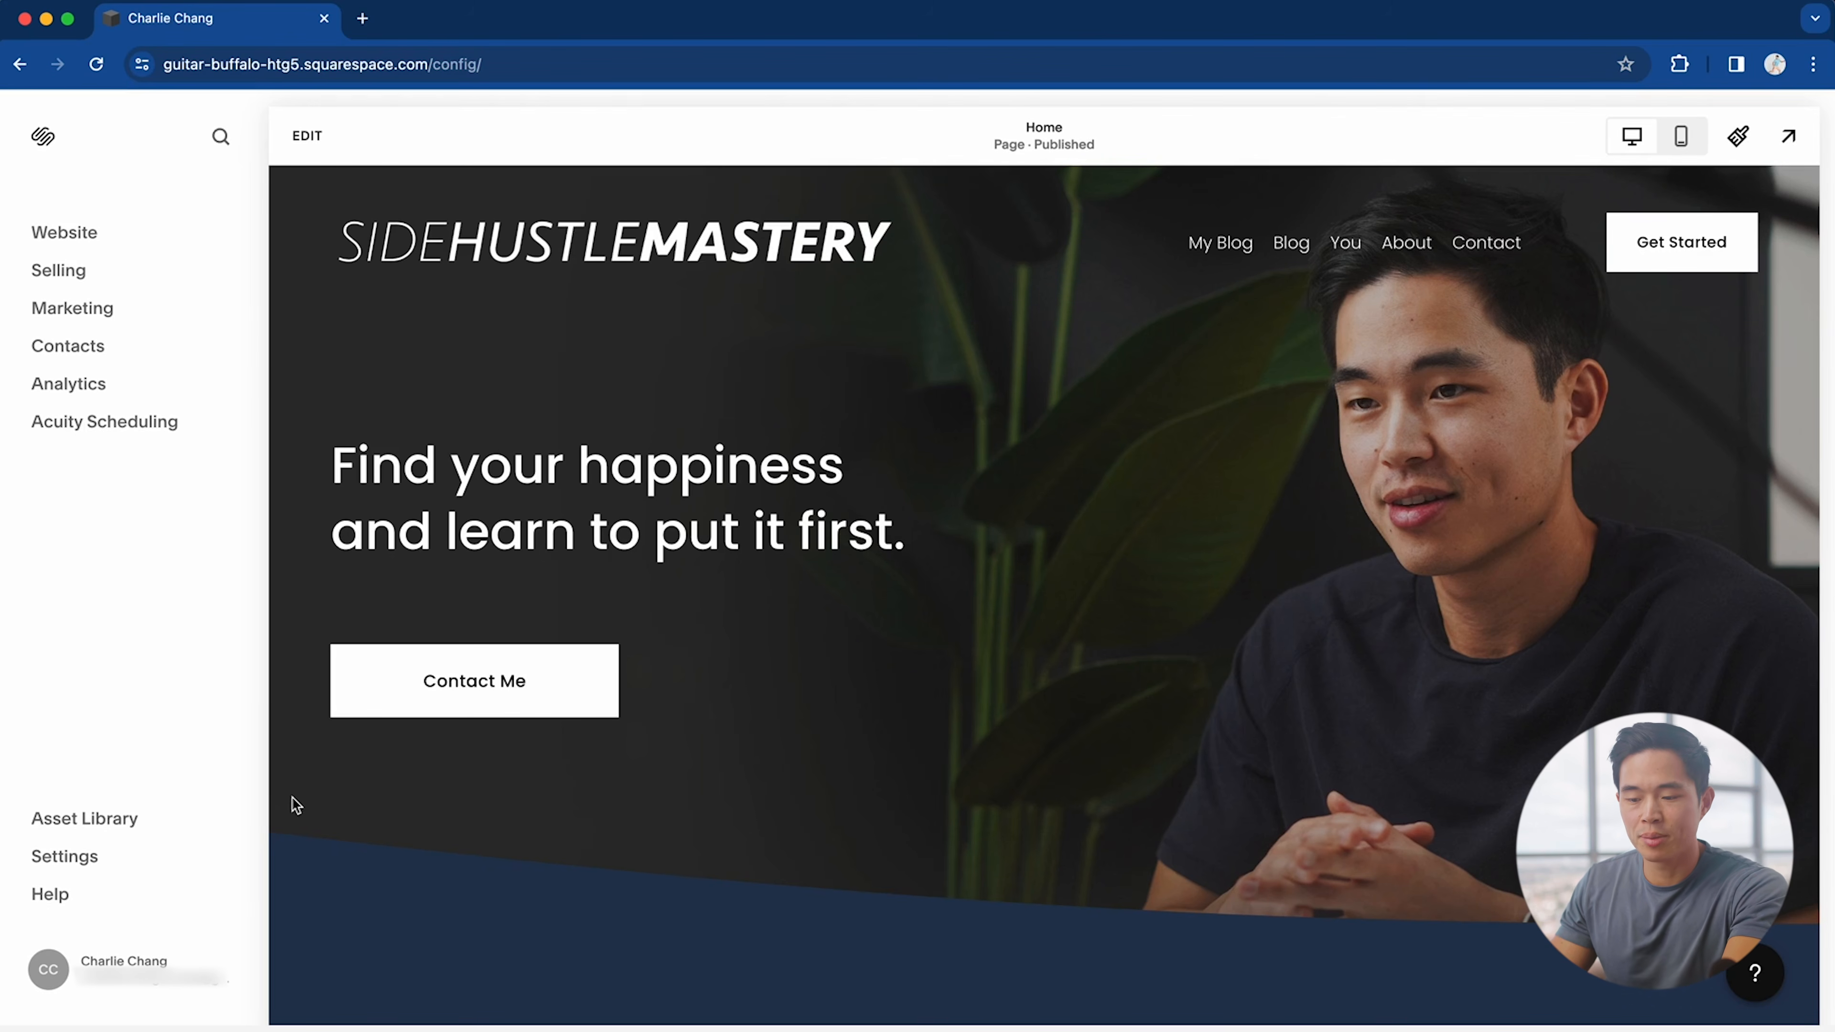
Step: Check the favicon settings, then open Site Availability, which shows the site as Private
click(72, 859)
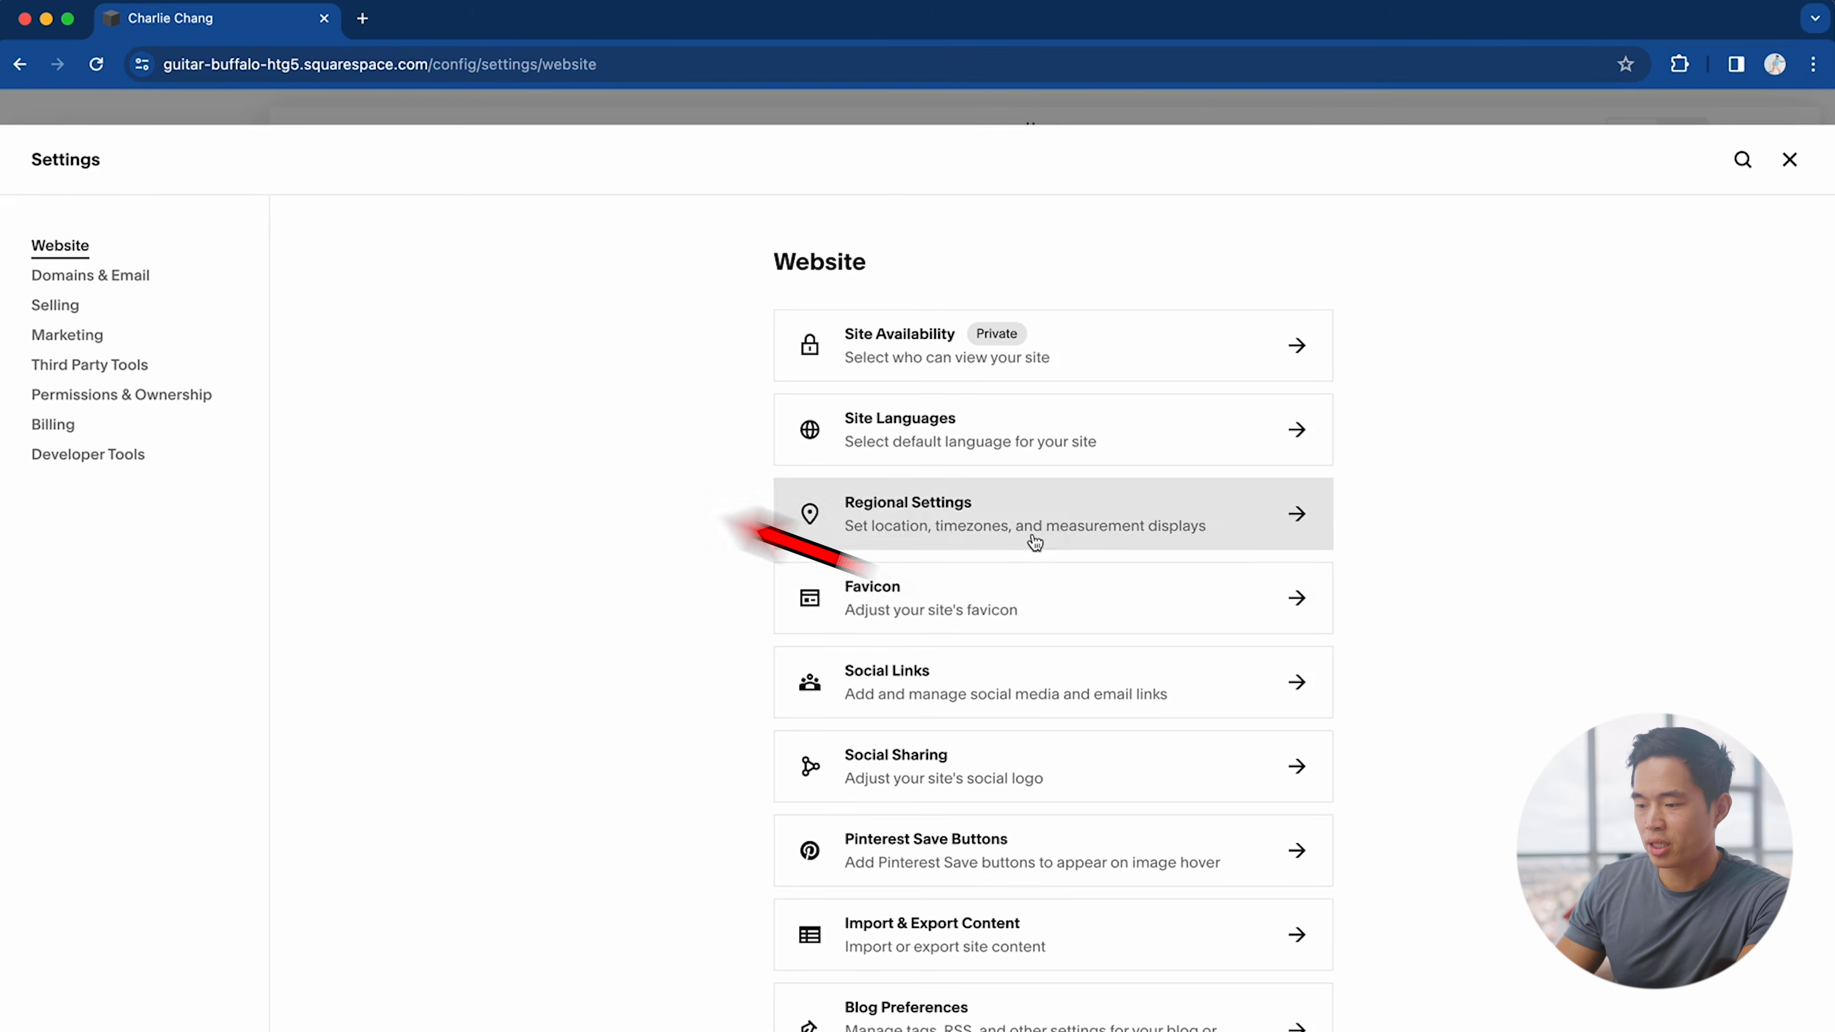
click(931, 600)
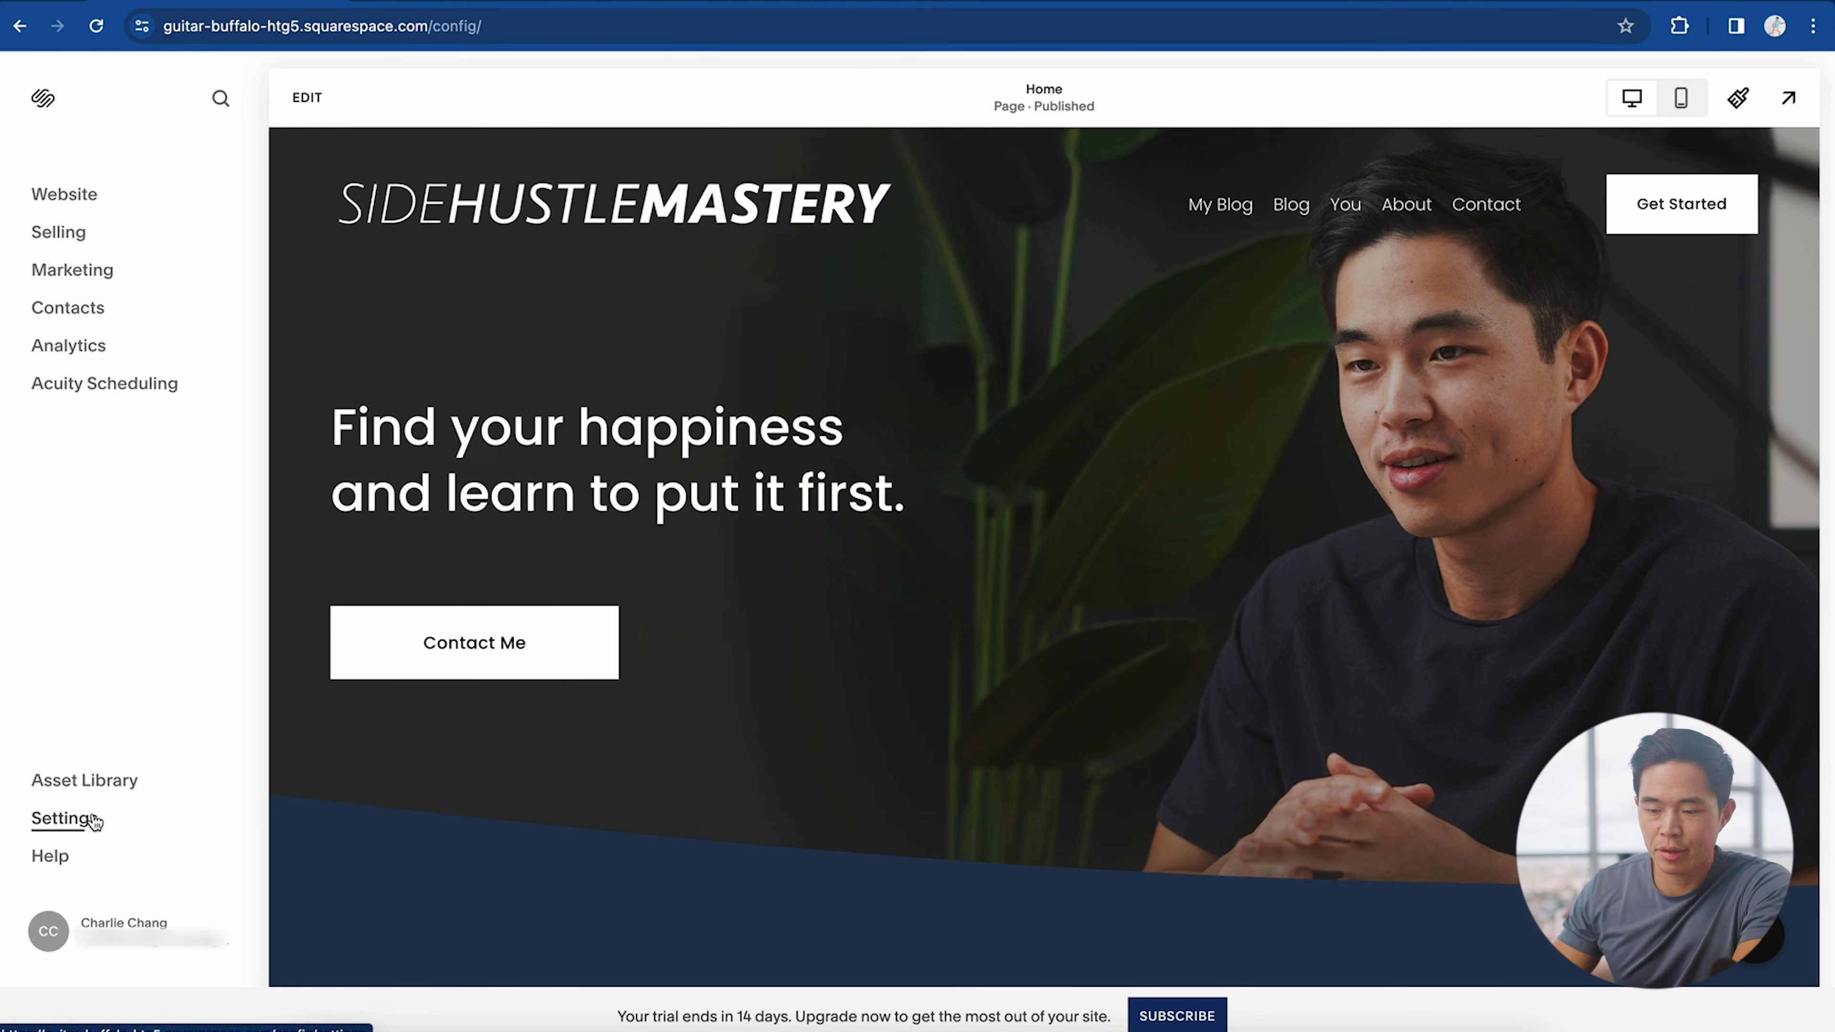
click(87, 856)
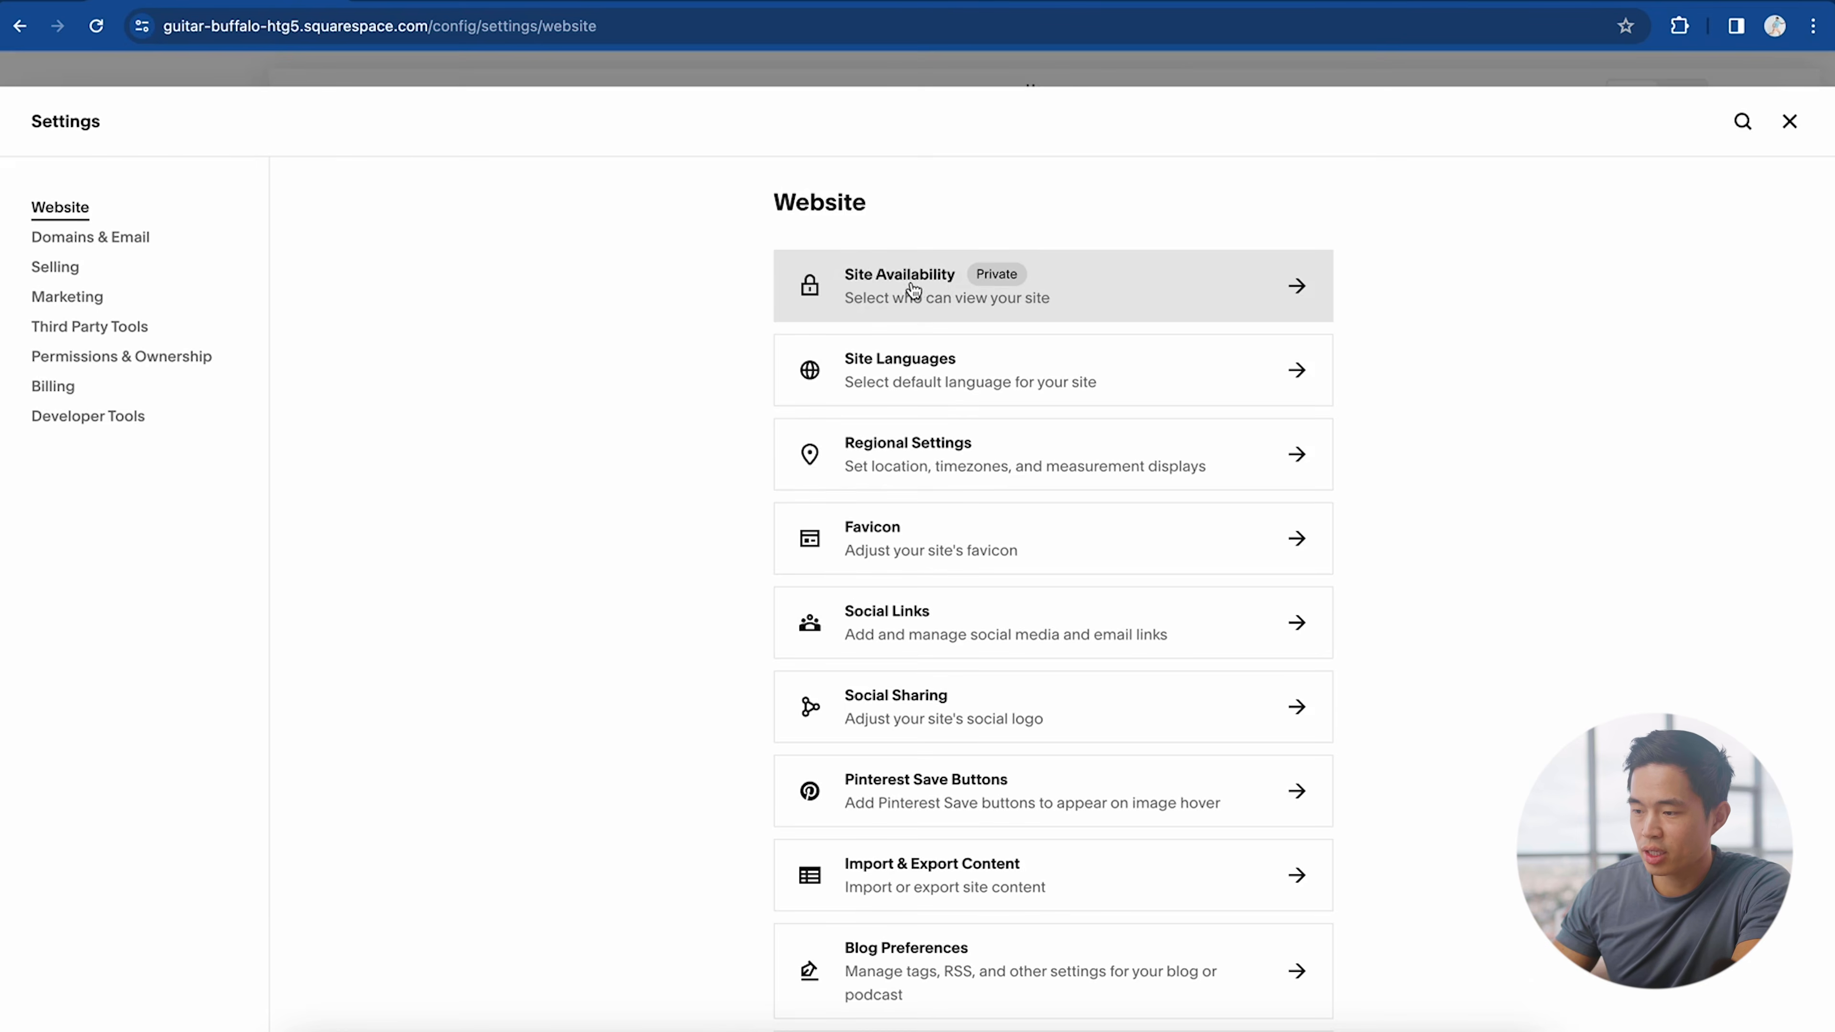
click(954, 296)
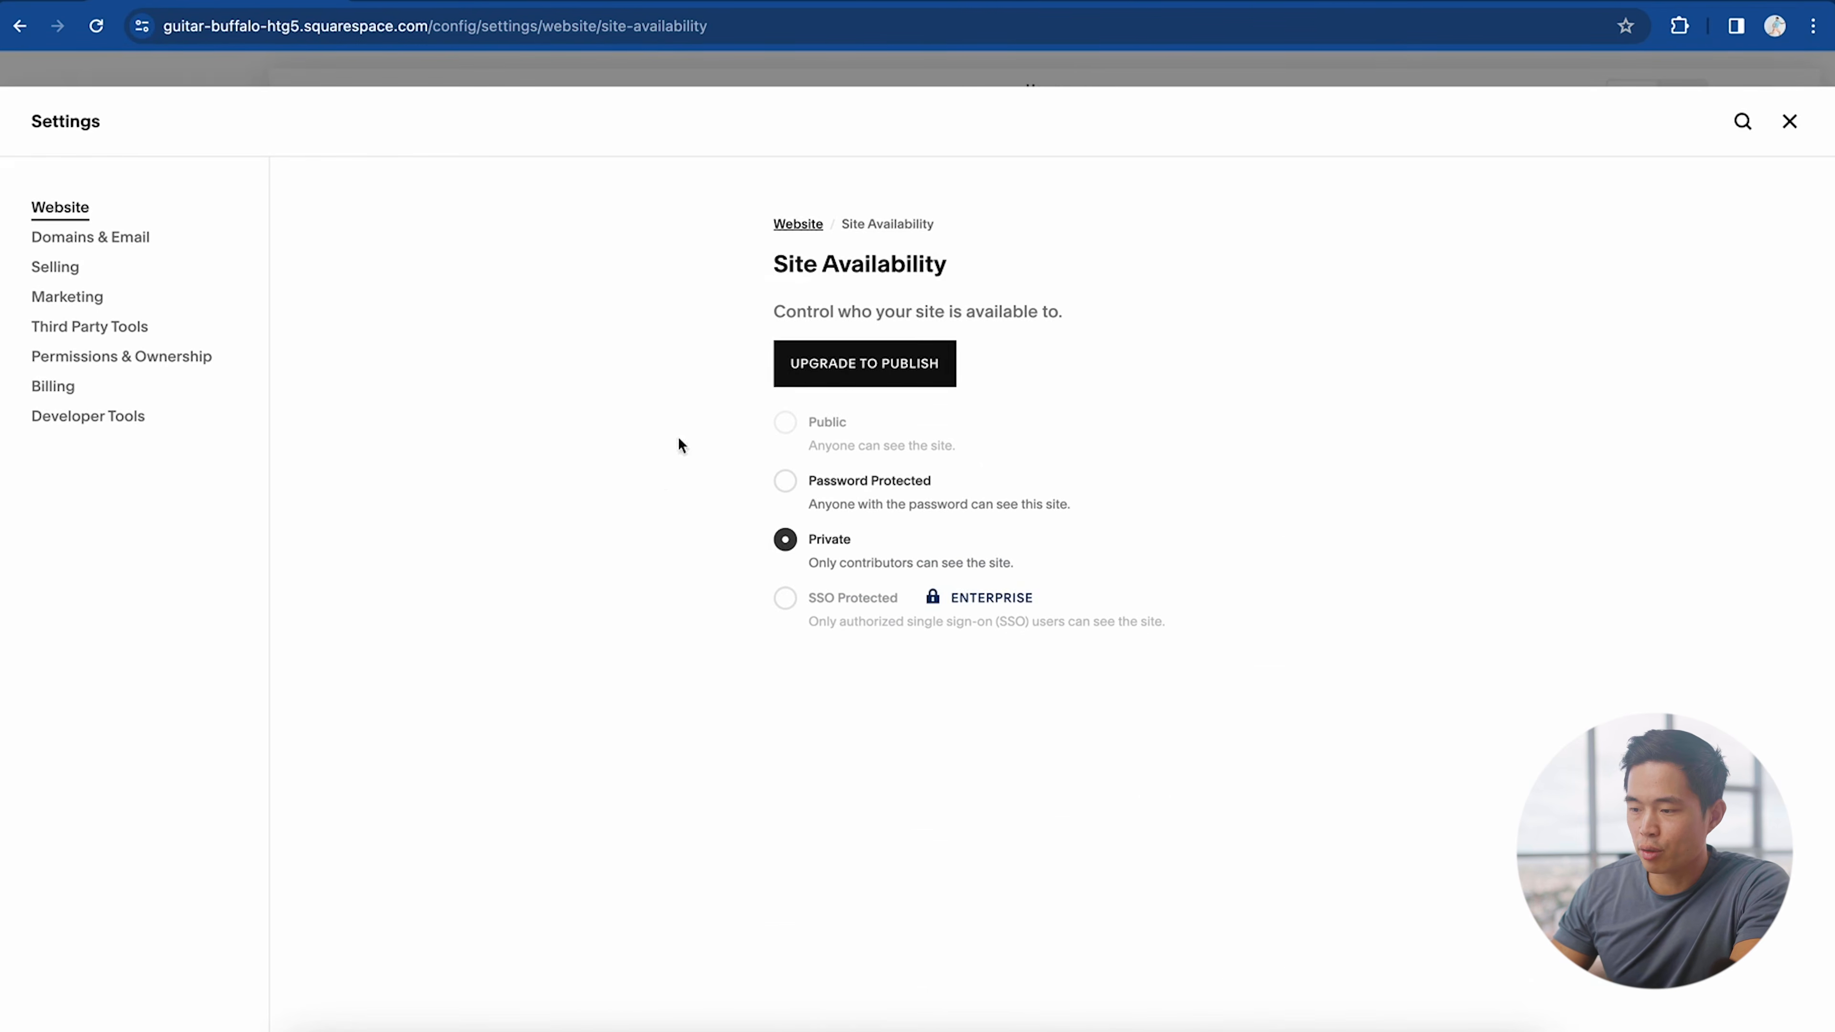
Step: Start the upgrade to publish and pick the Personal plan
click(921, 372)
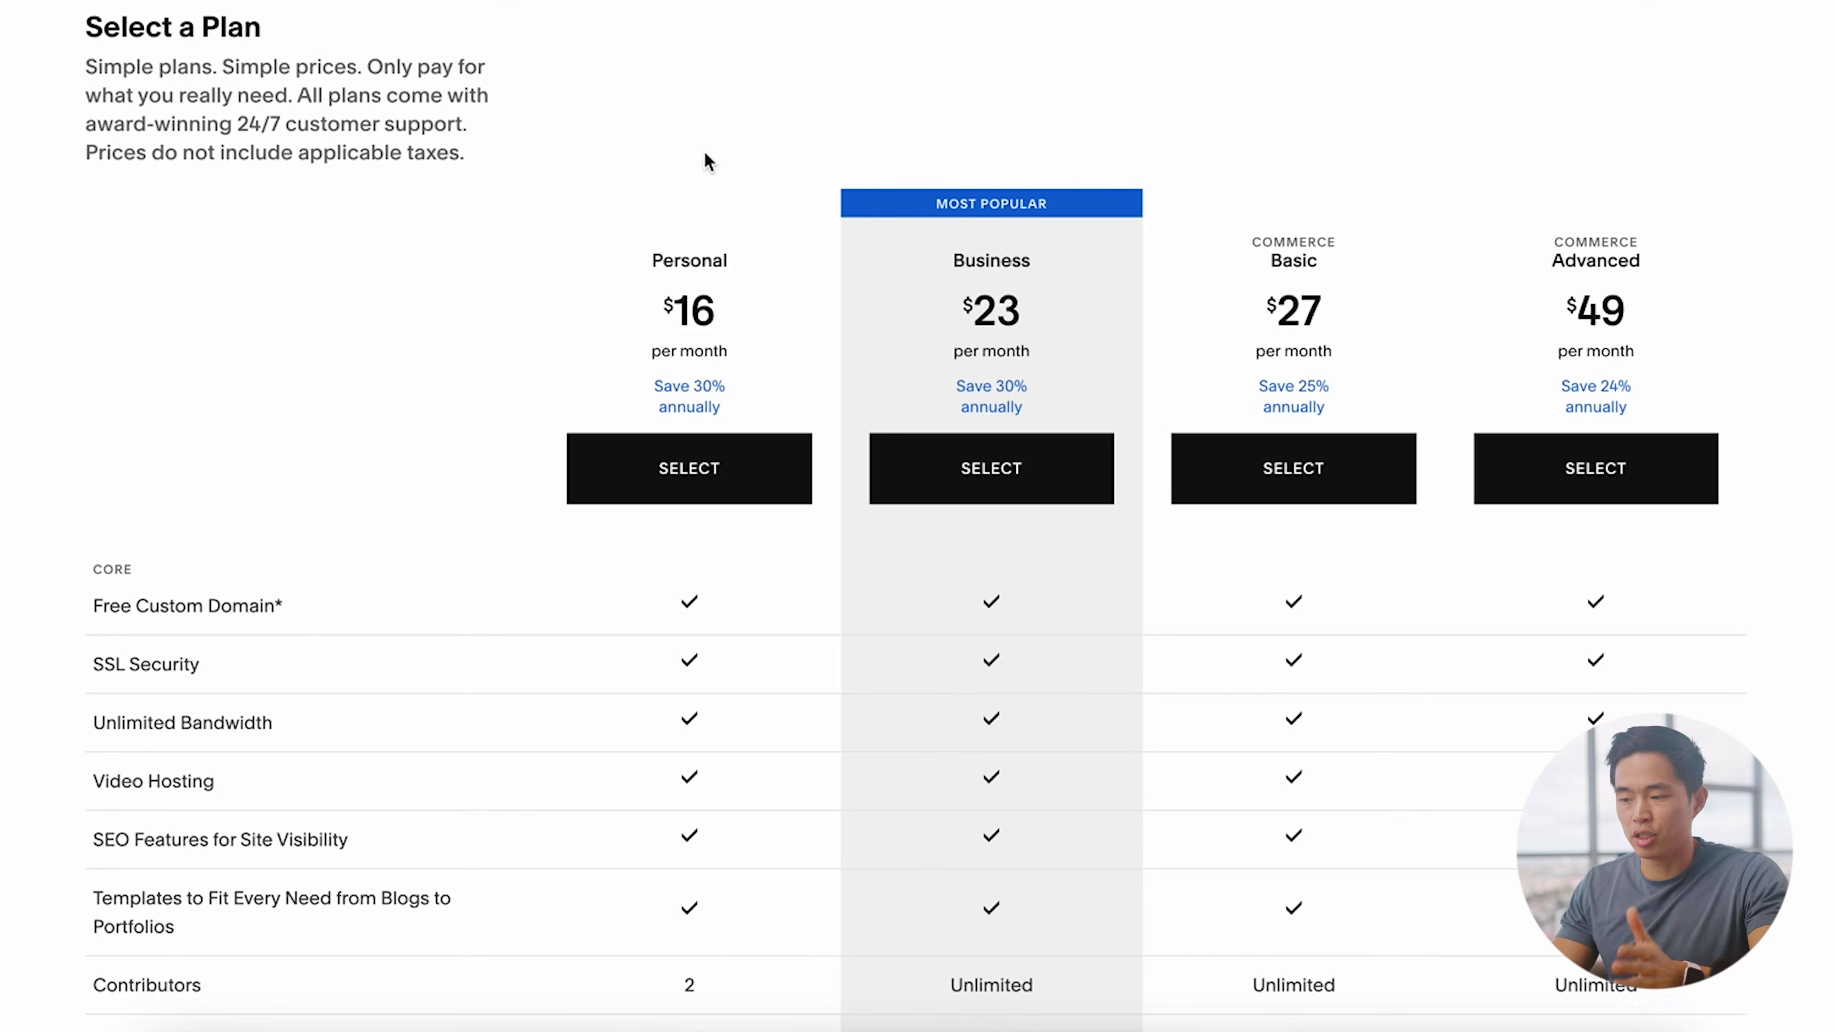
scroll(1375, 239, down, 1)
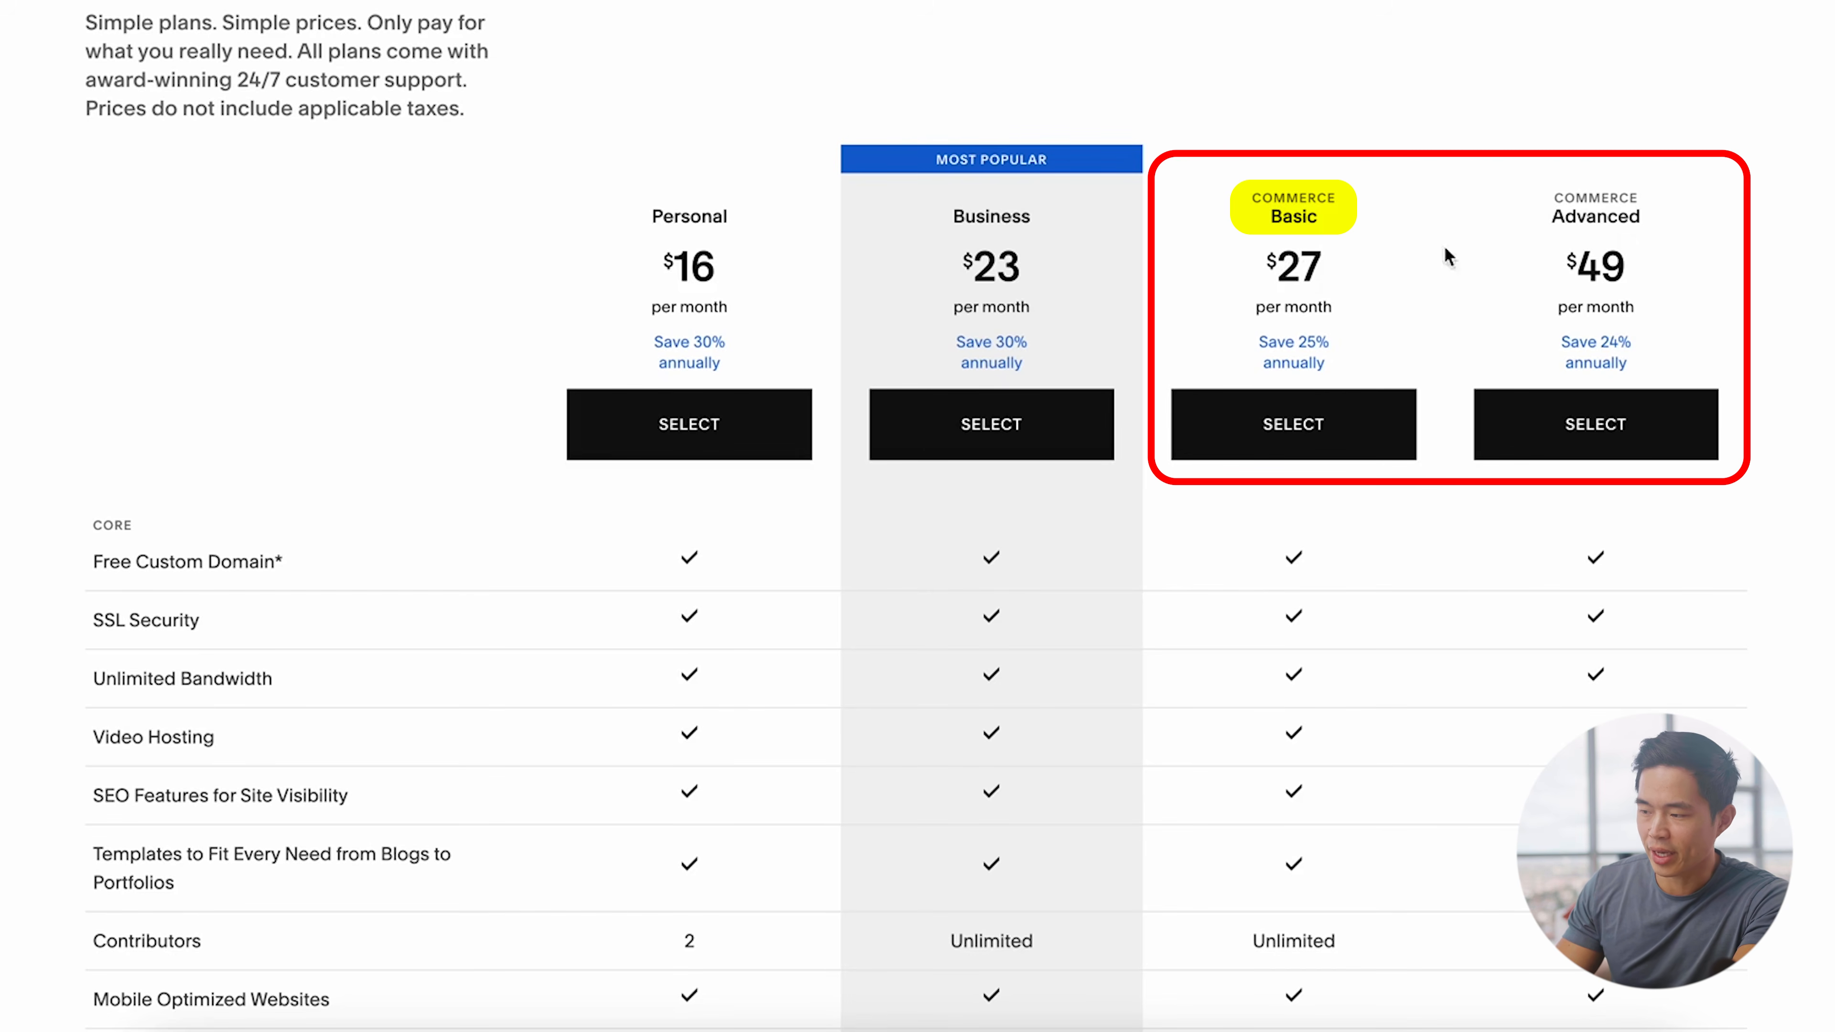
scroll(1329, 476, down, 1)
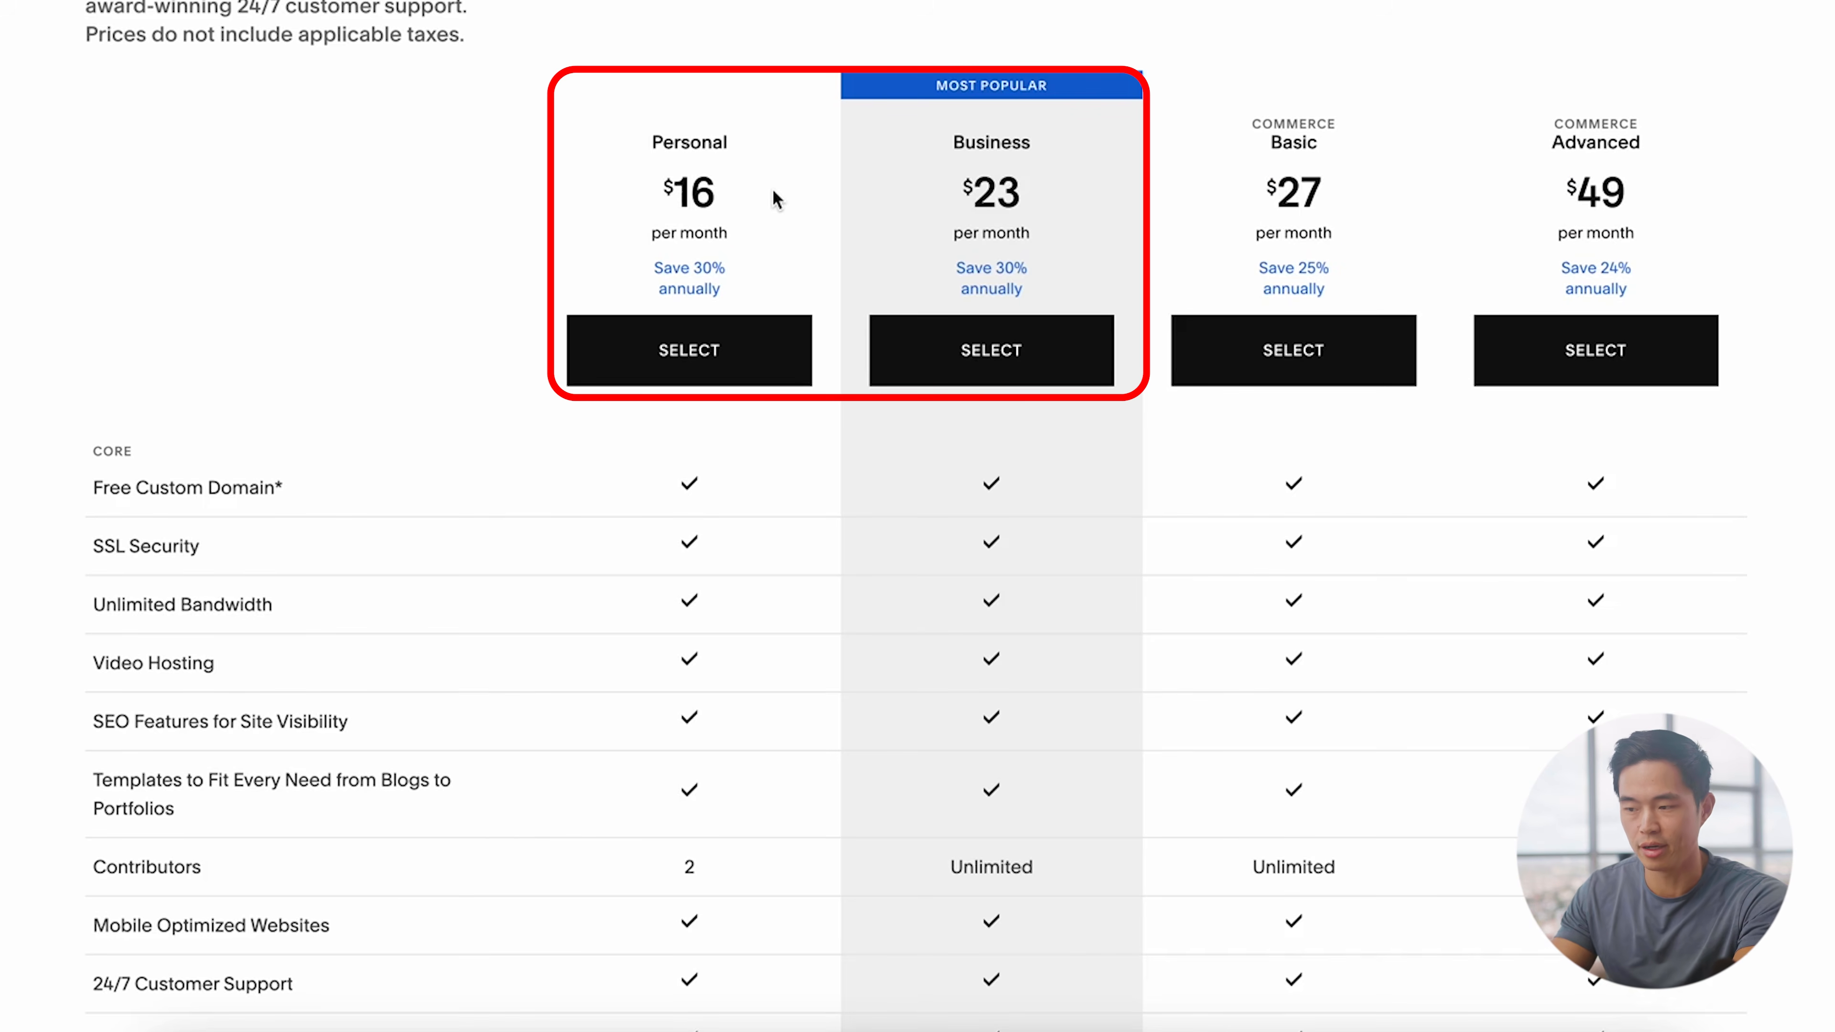
scroll(820, 740, down, 5)
scroll(1043, 945, down, 4)
scroll(1043, 945, down, 3)
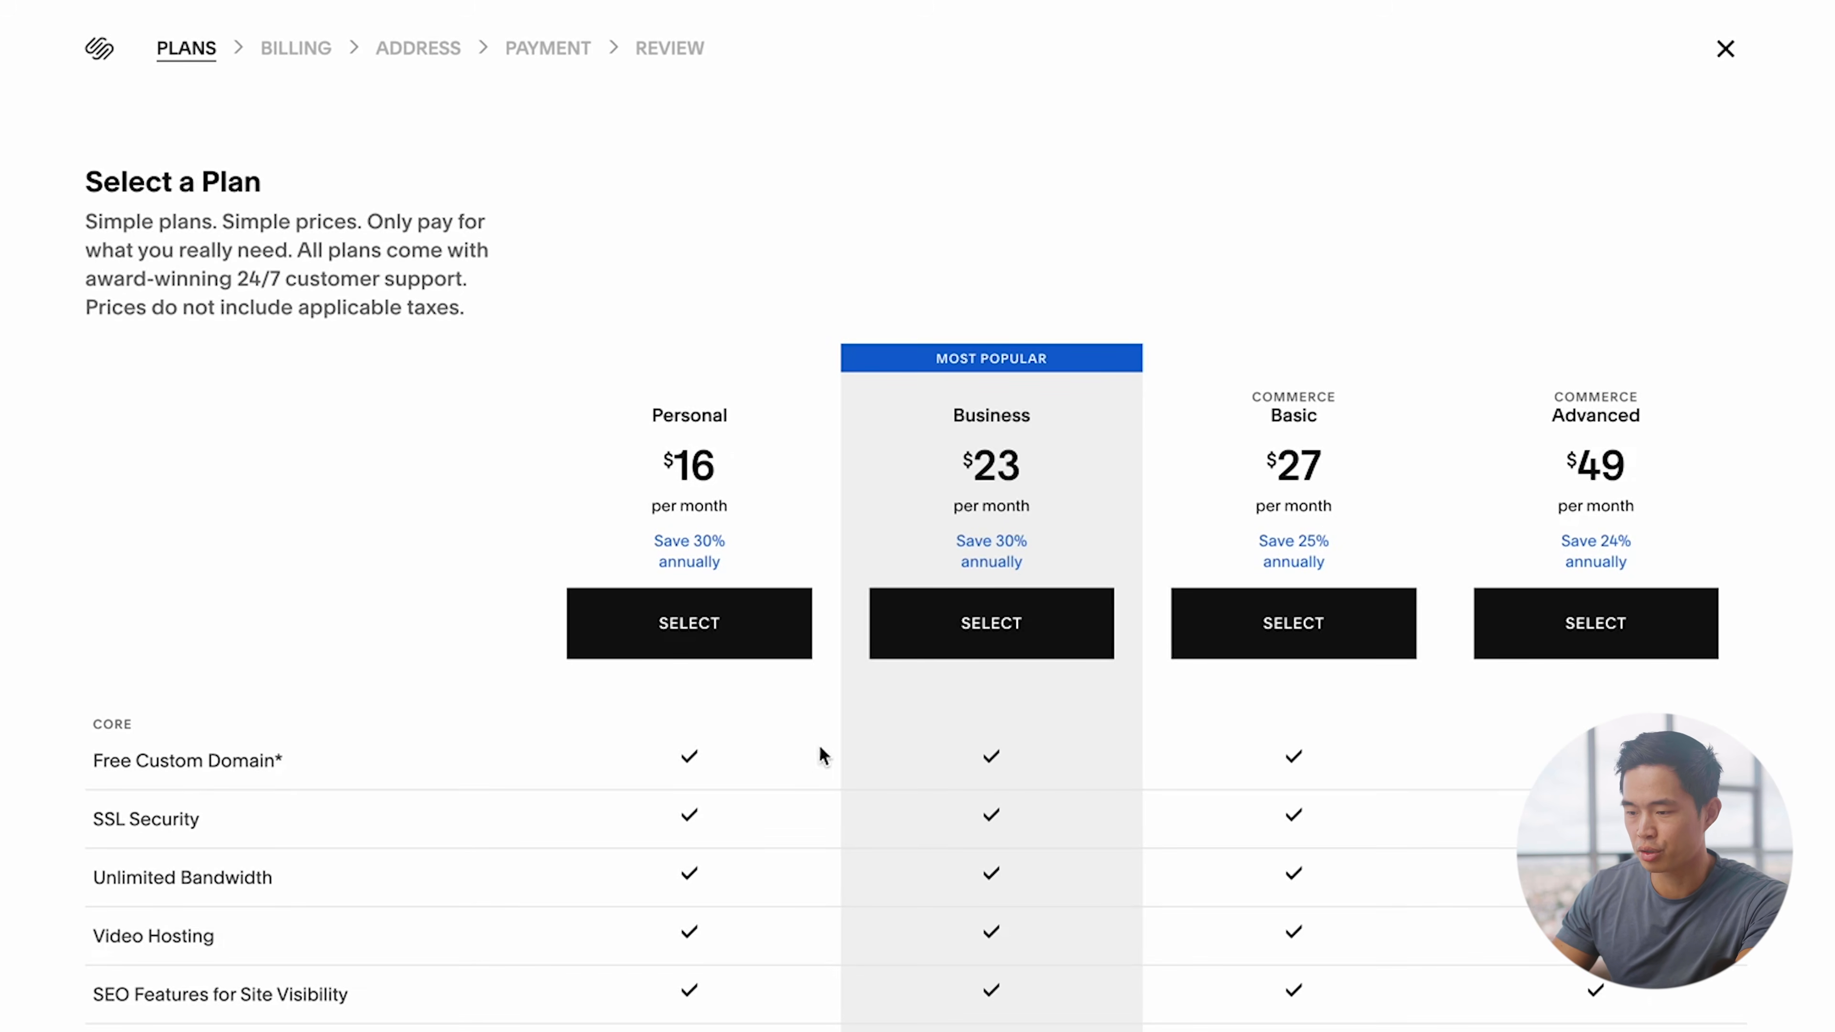
click(707, 633)
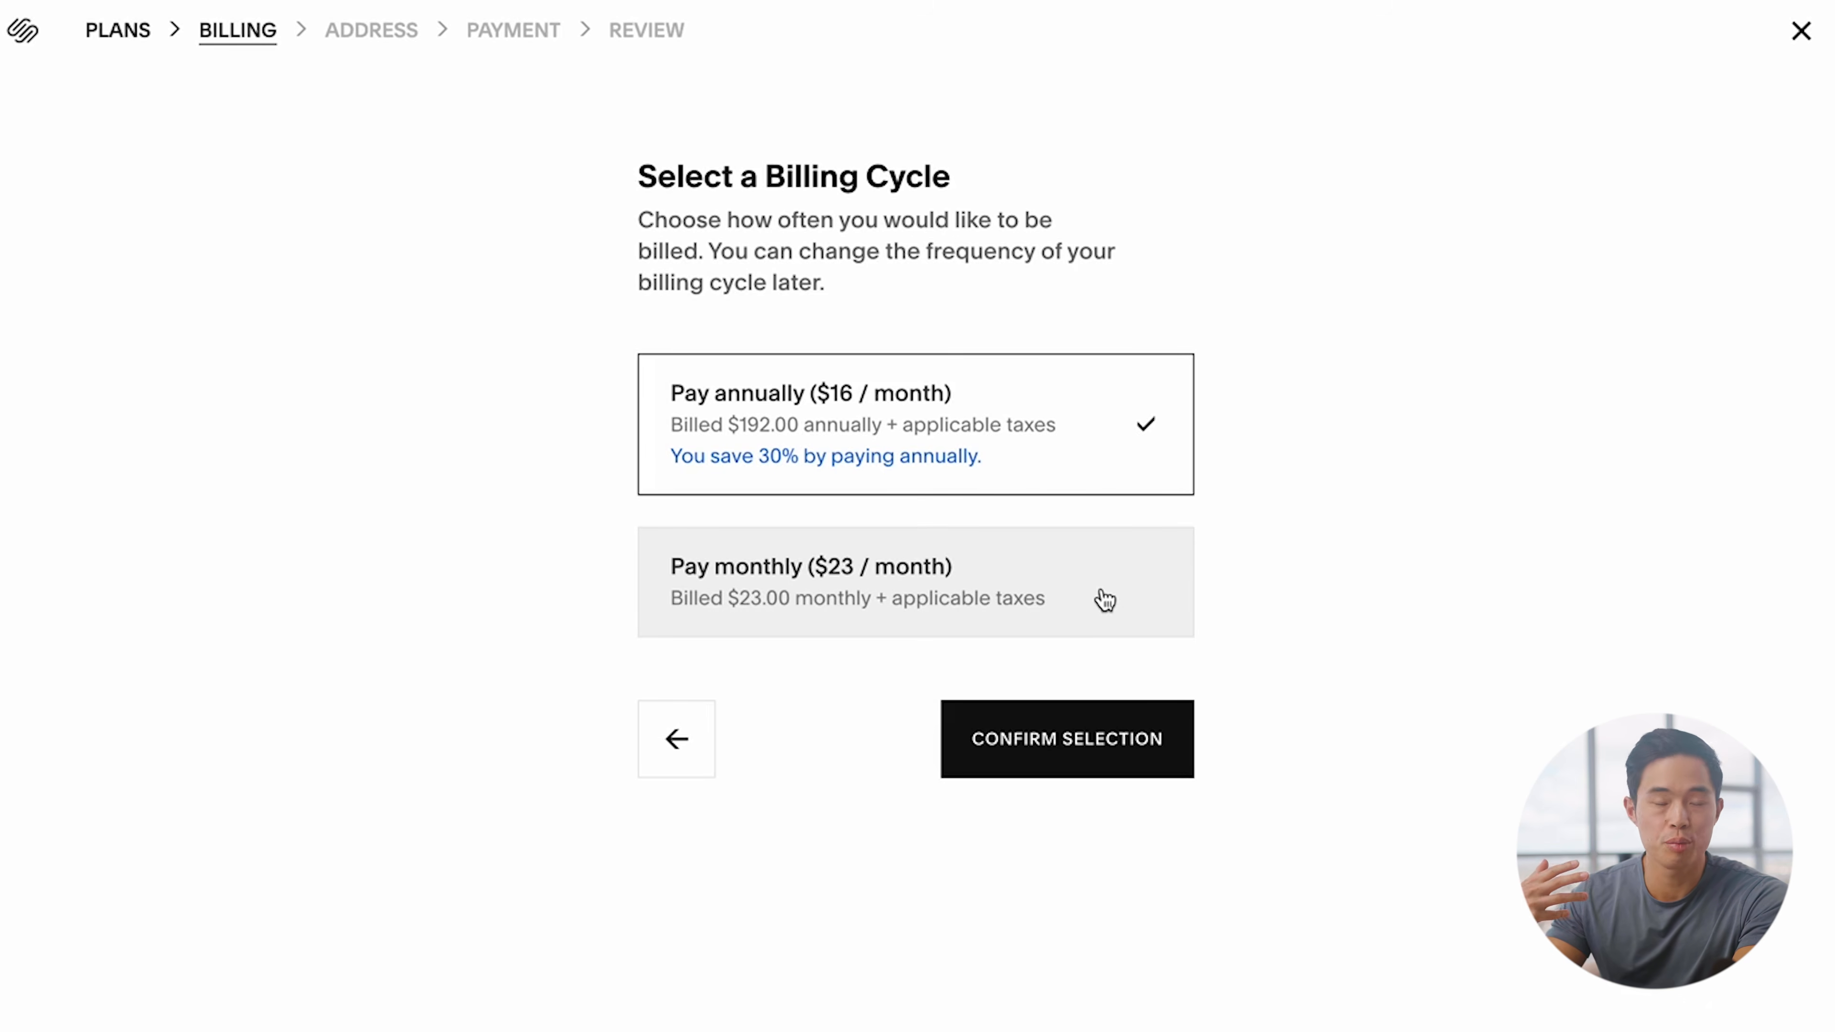
Step: Choose annual billing at $192.00, apply the promo code for $19.20 off, and confirm payment
click(814, 437)
click(1138, 753)
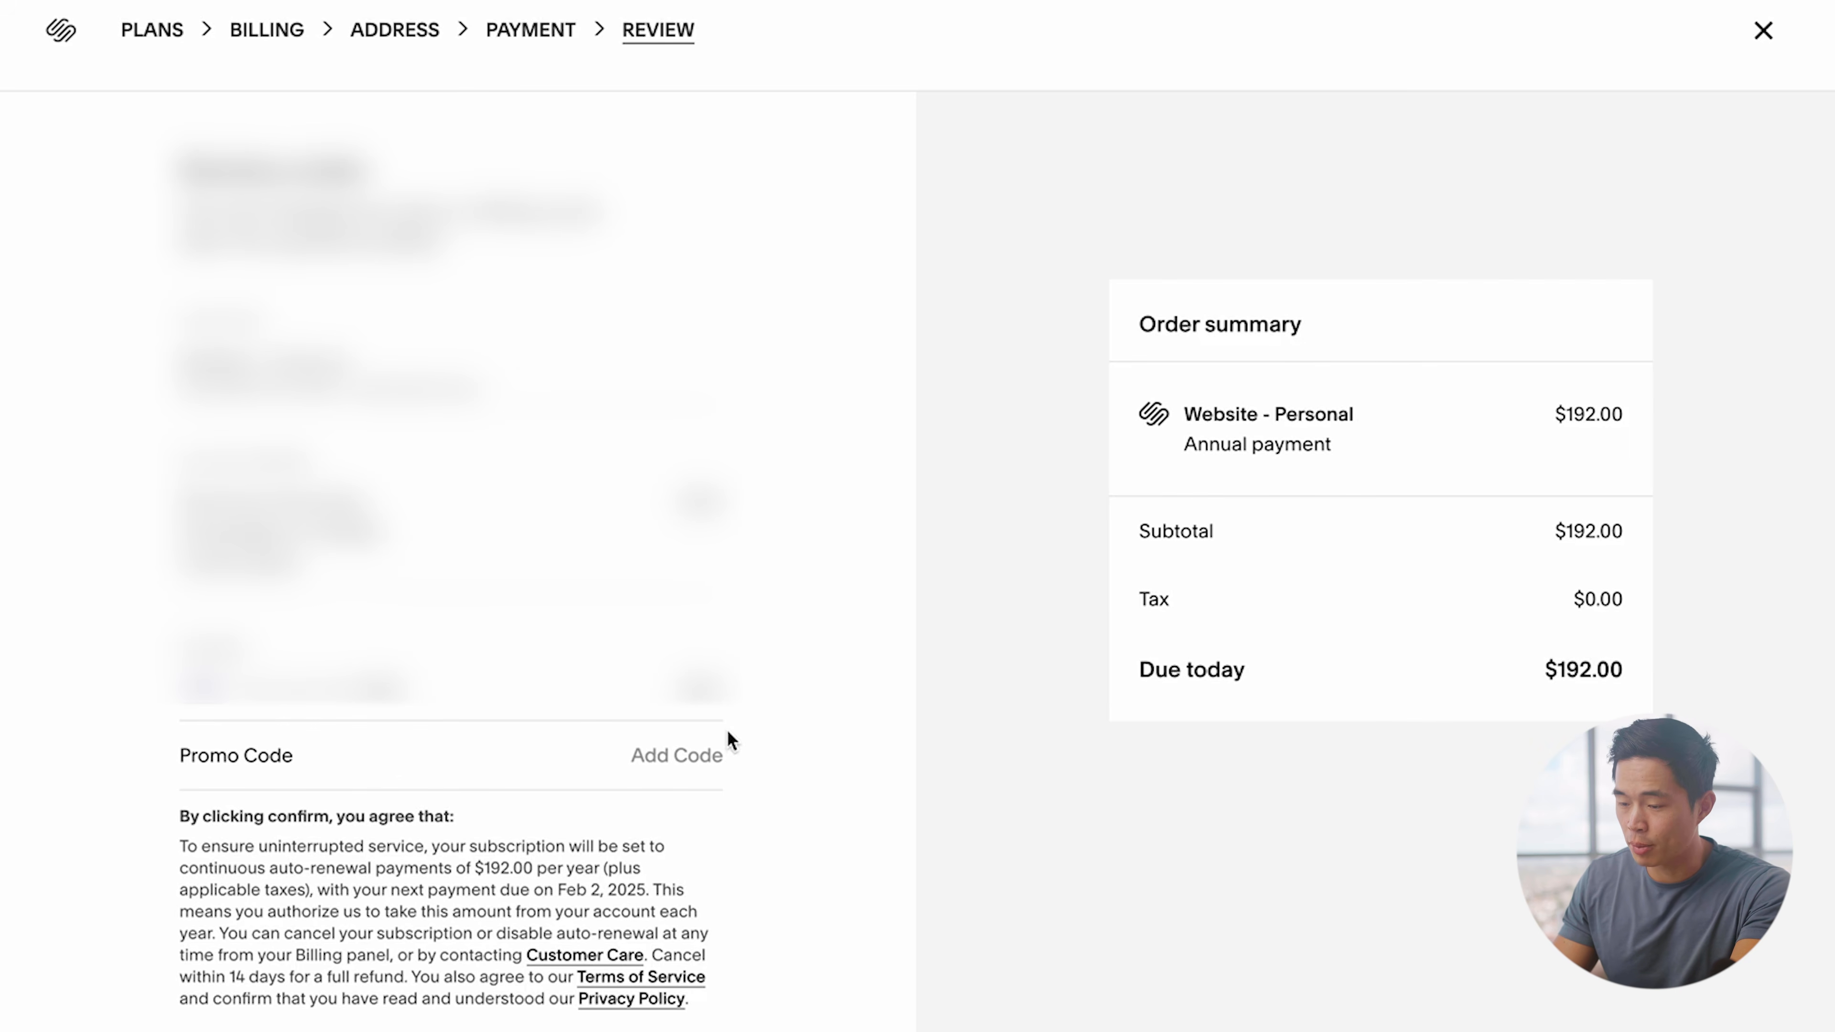
click(683, 754)
text(CHARLIECHANG)
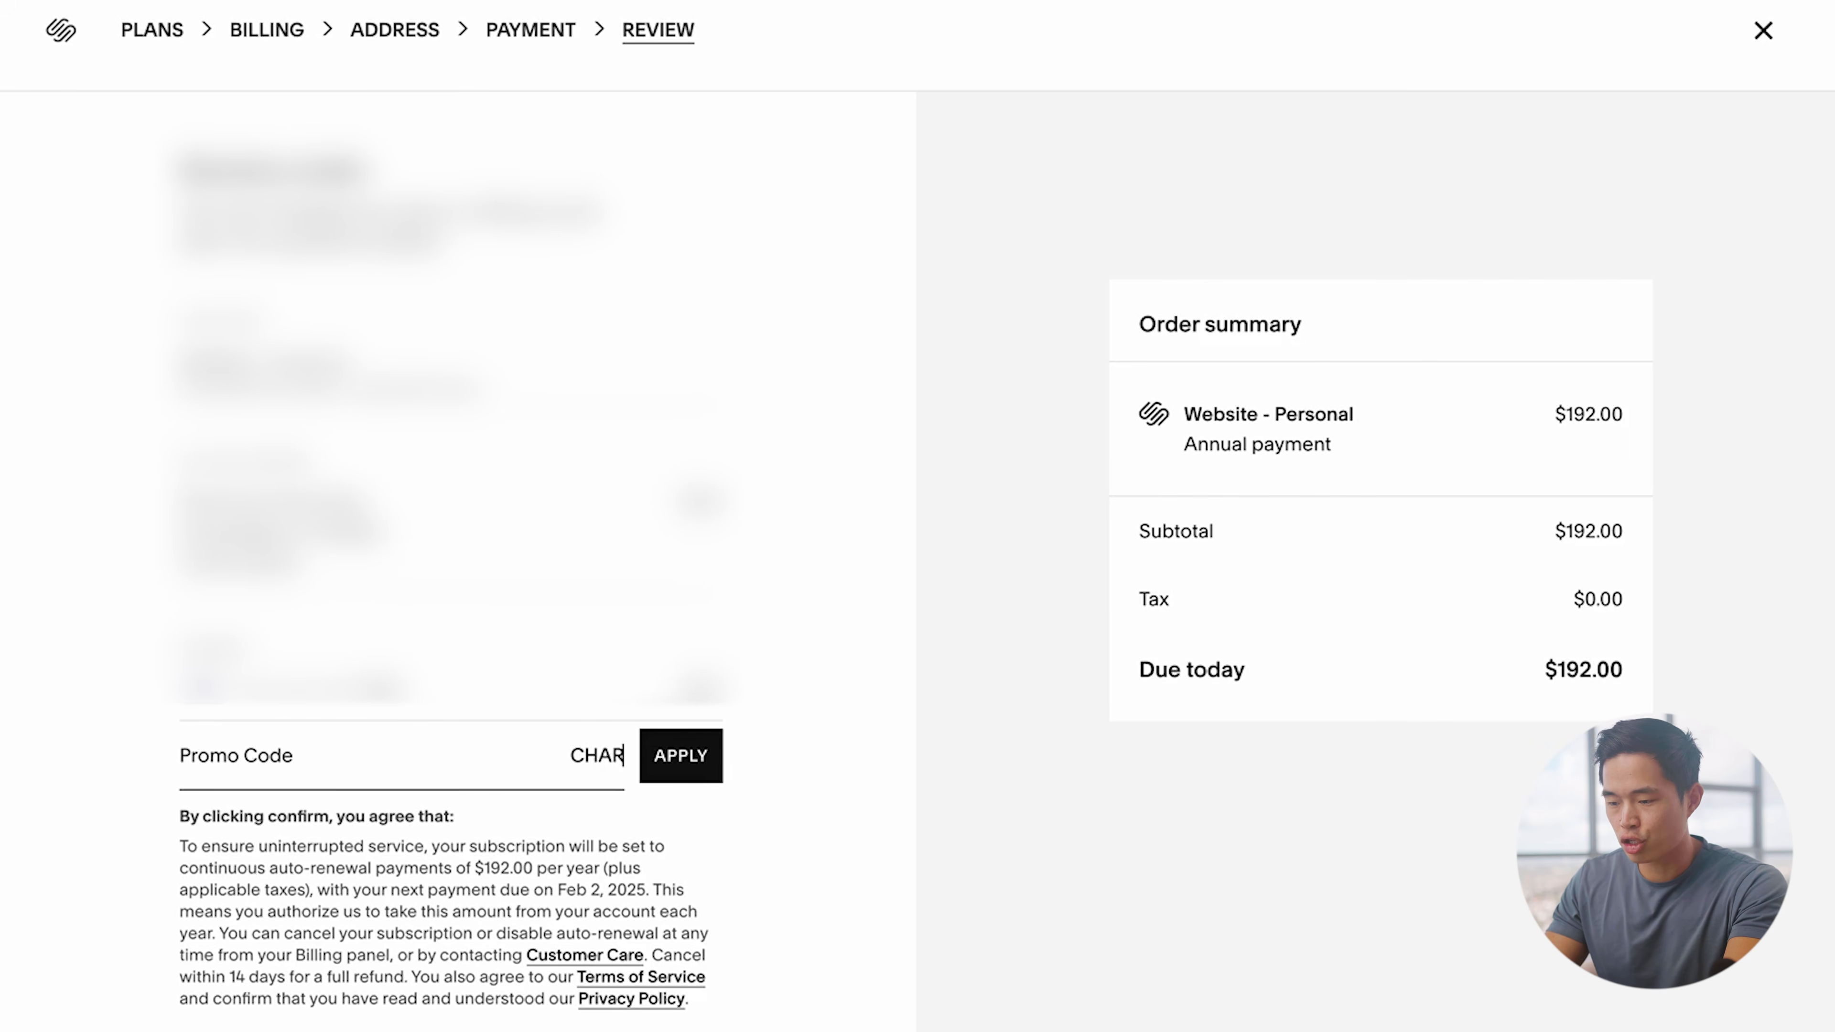
click(681, 756)
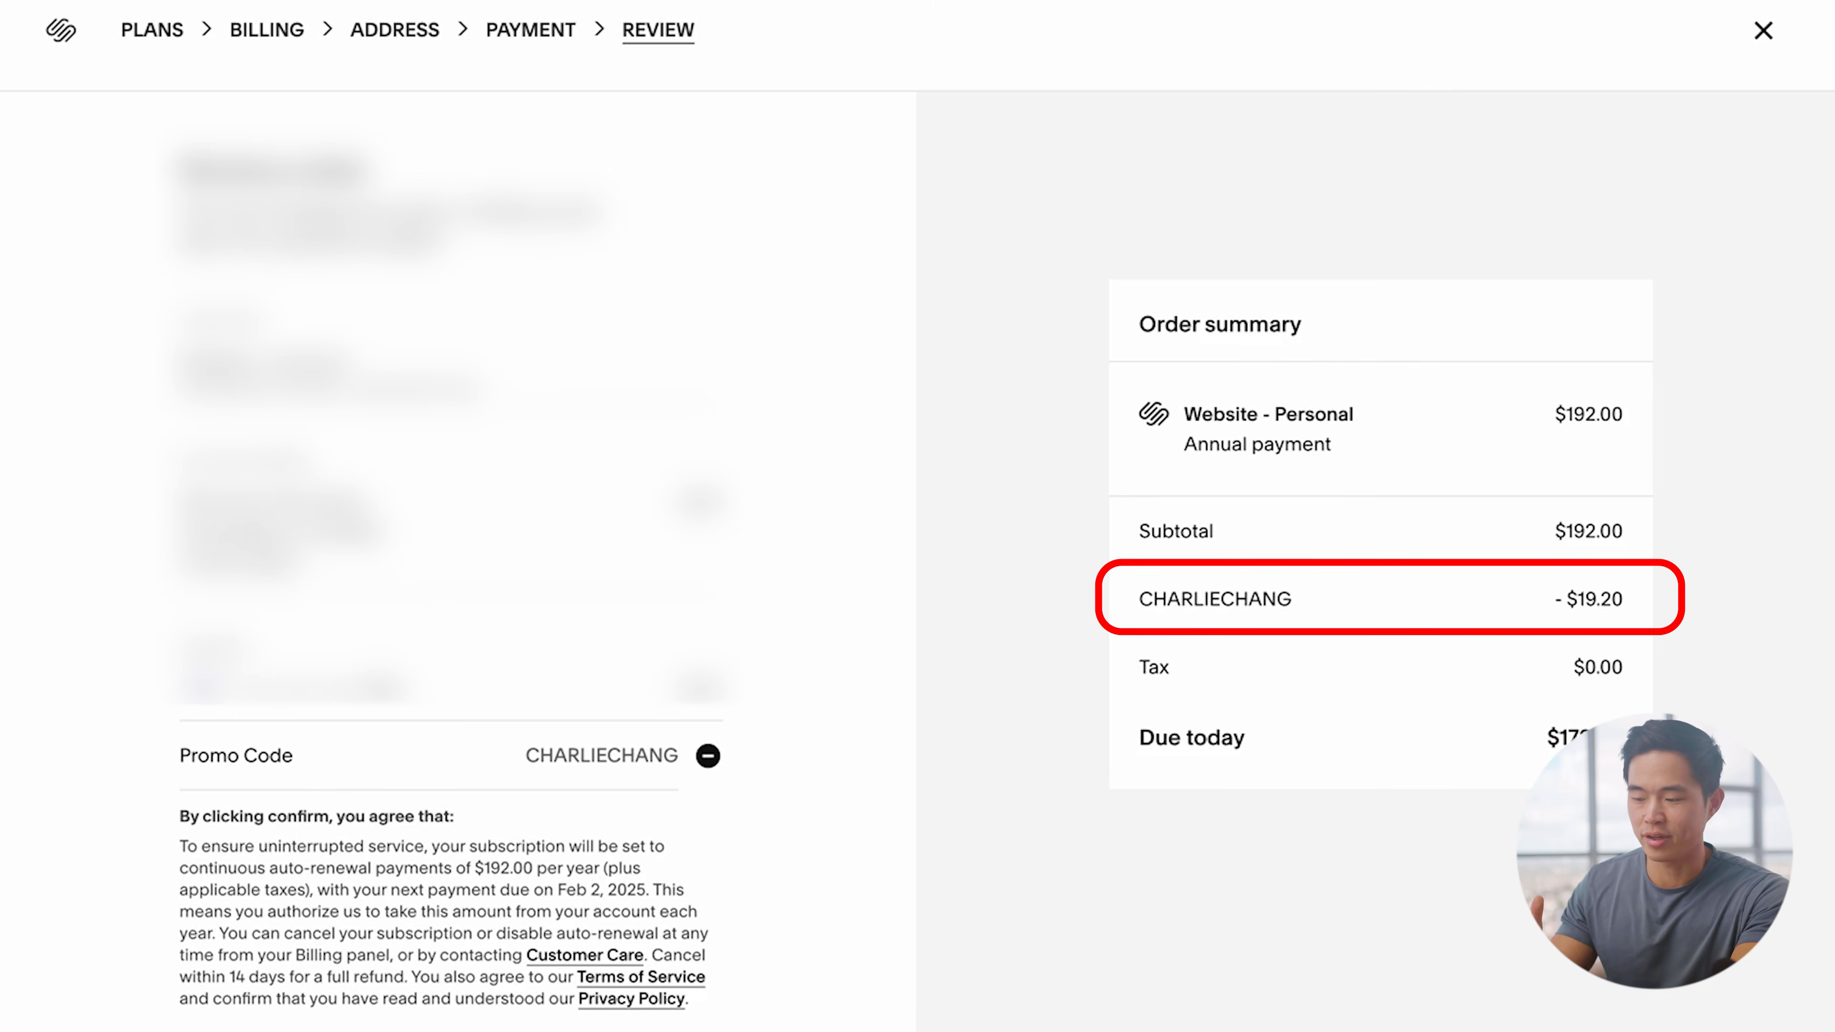
click(680, 968)
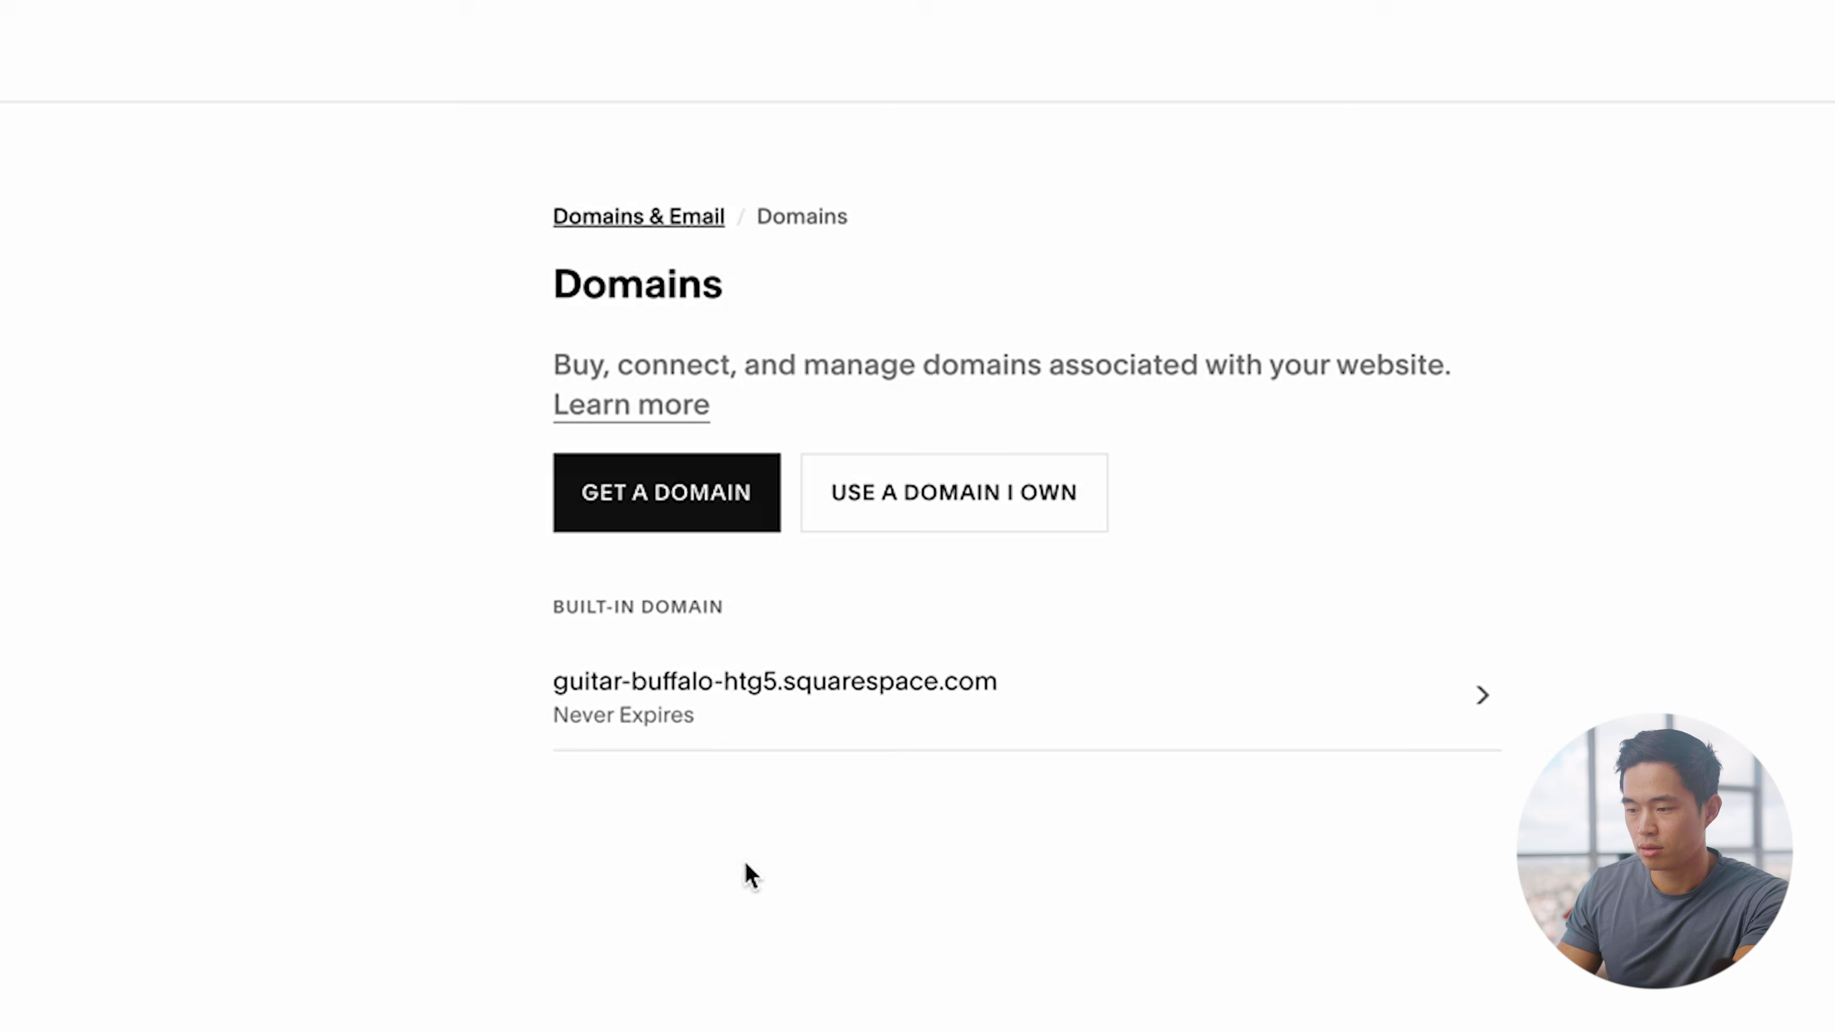
Step: Register the free first-year .net domain, checking out with $0.00 due
click(697, 507)
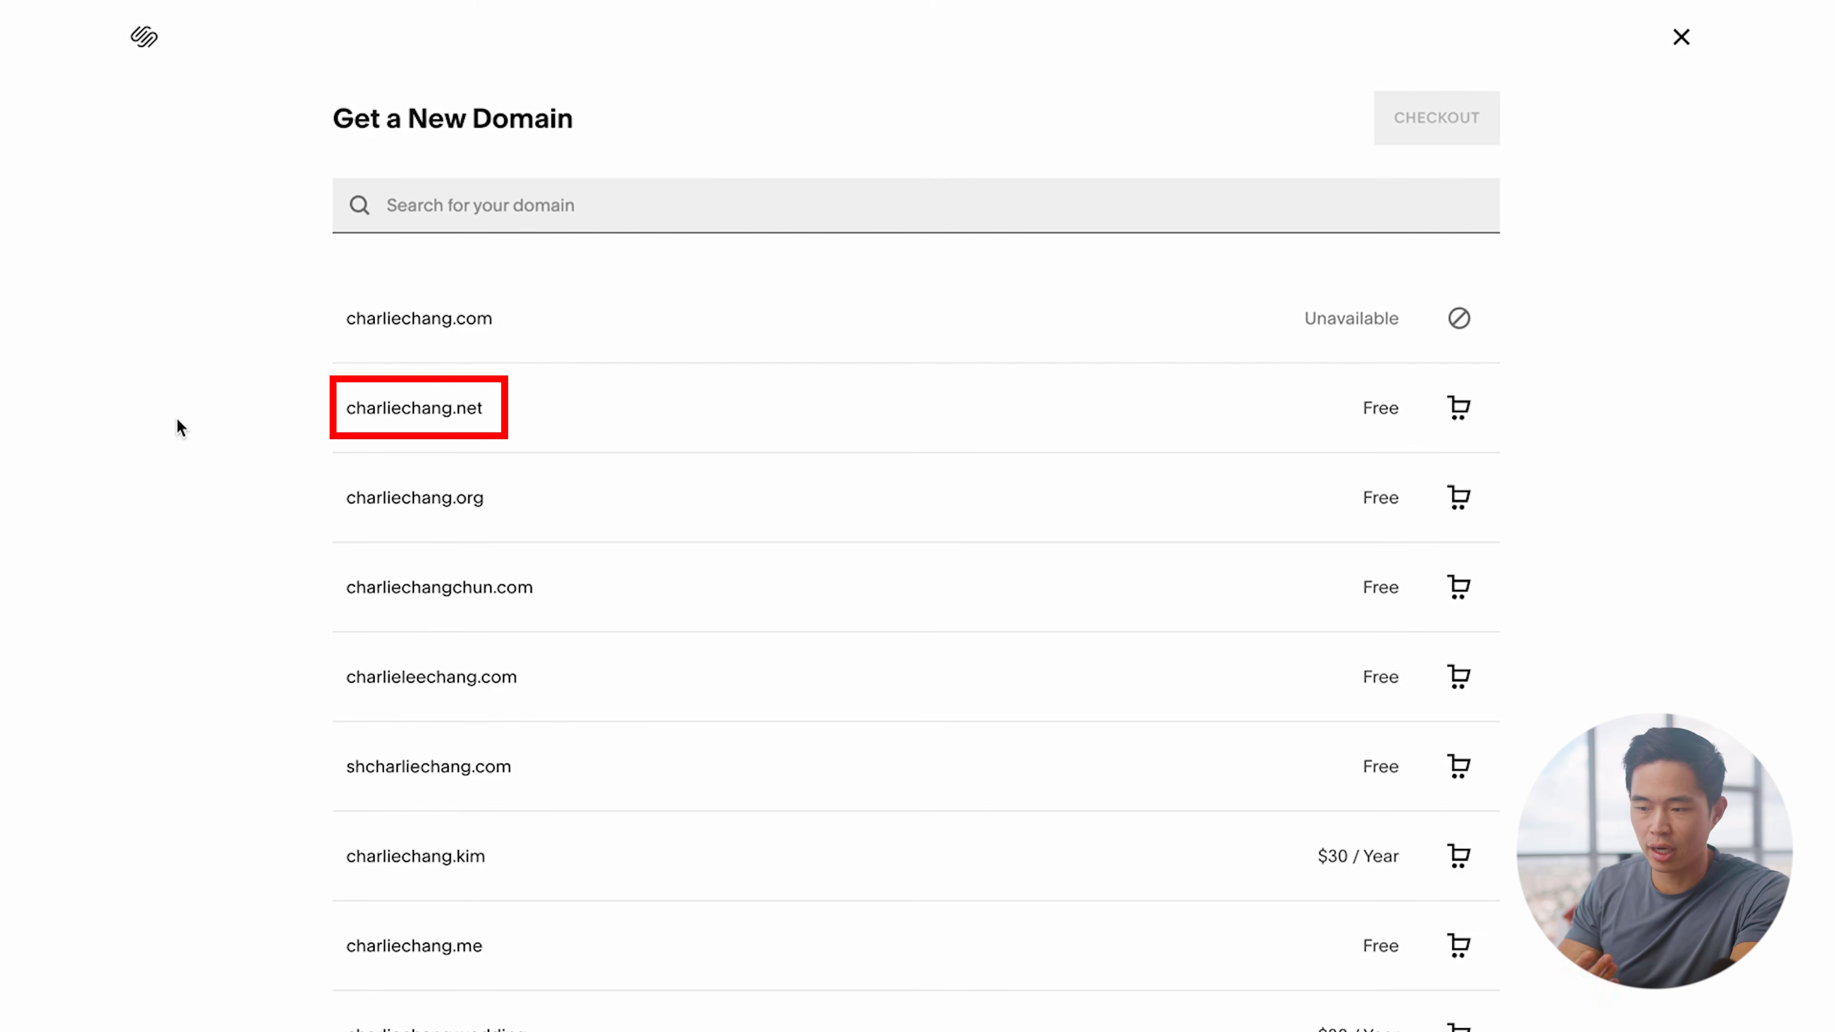
click(903, 404)
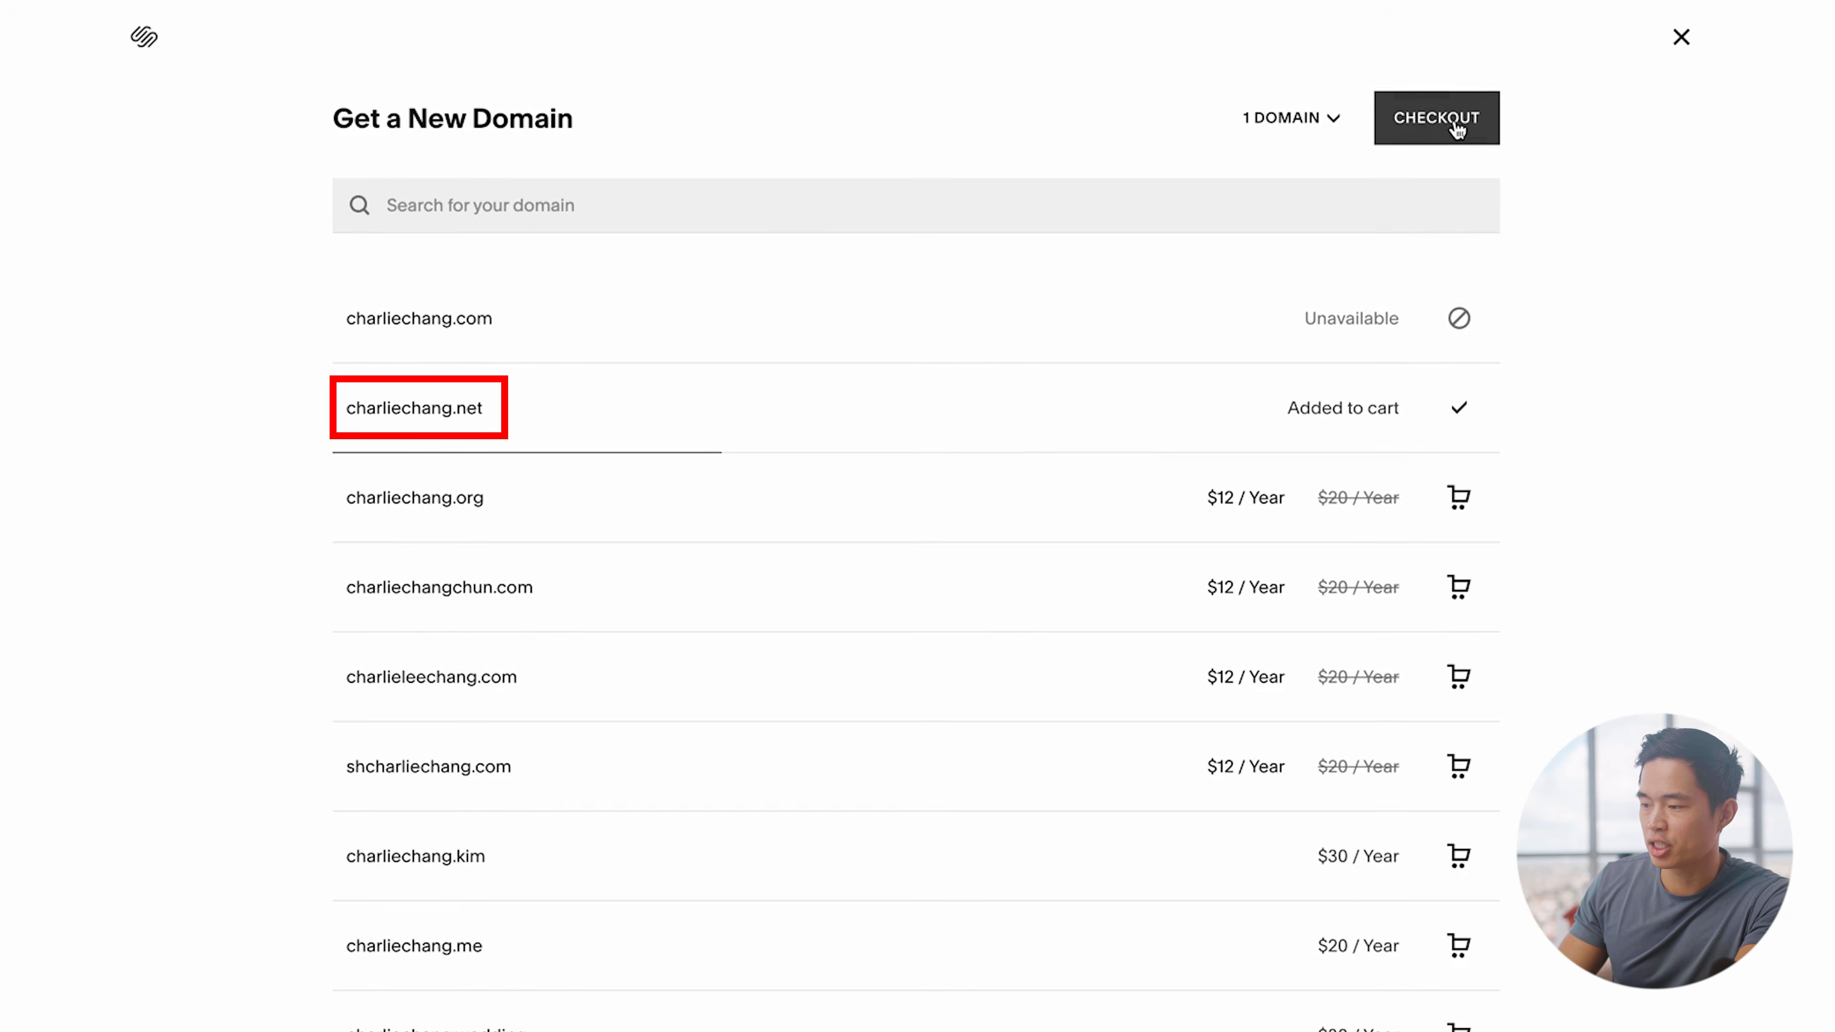
click(1456, 128)
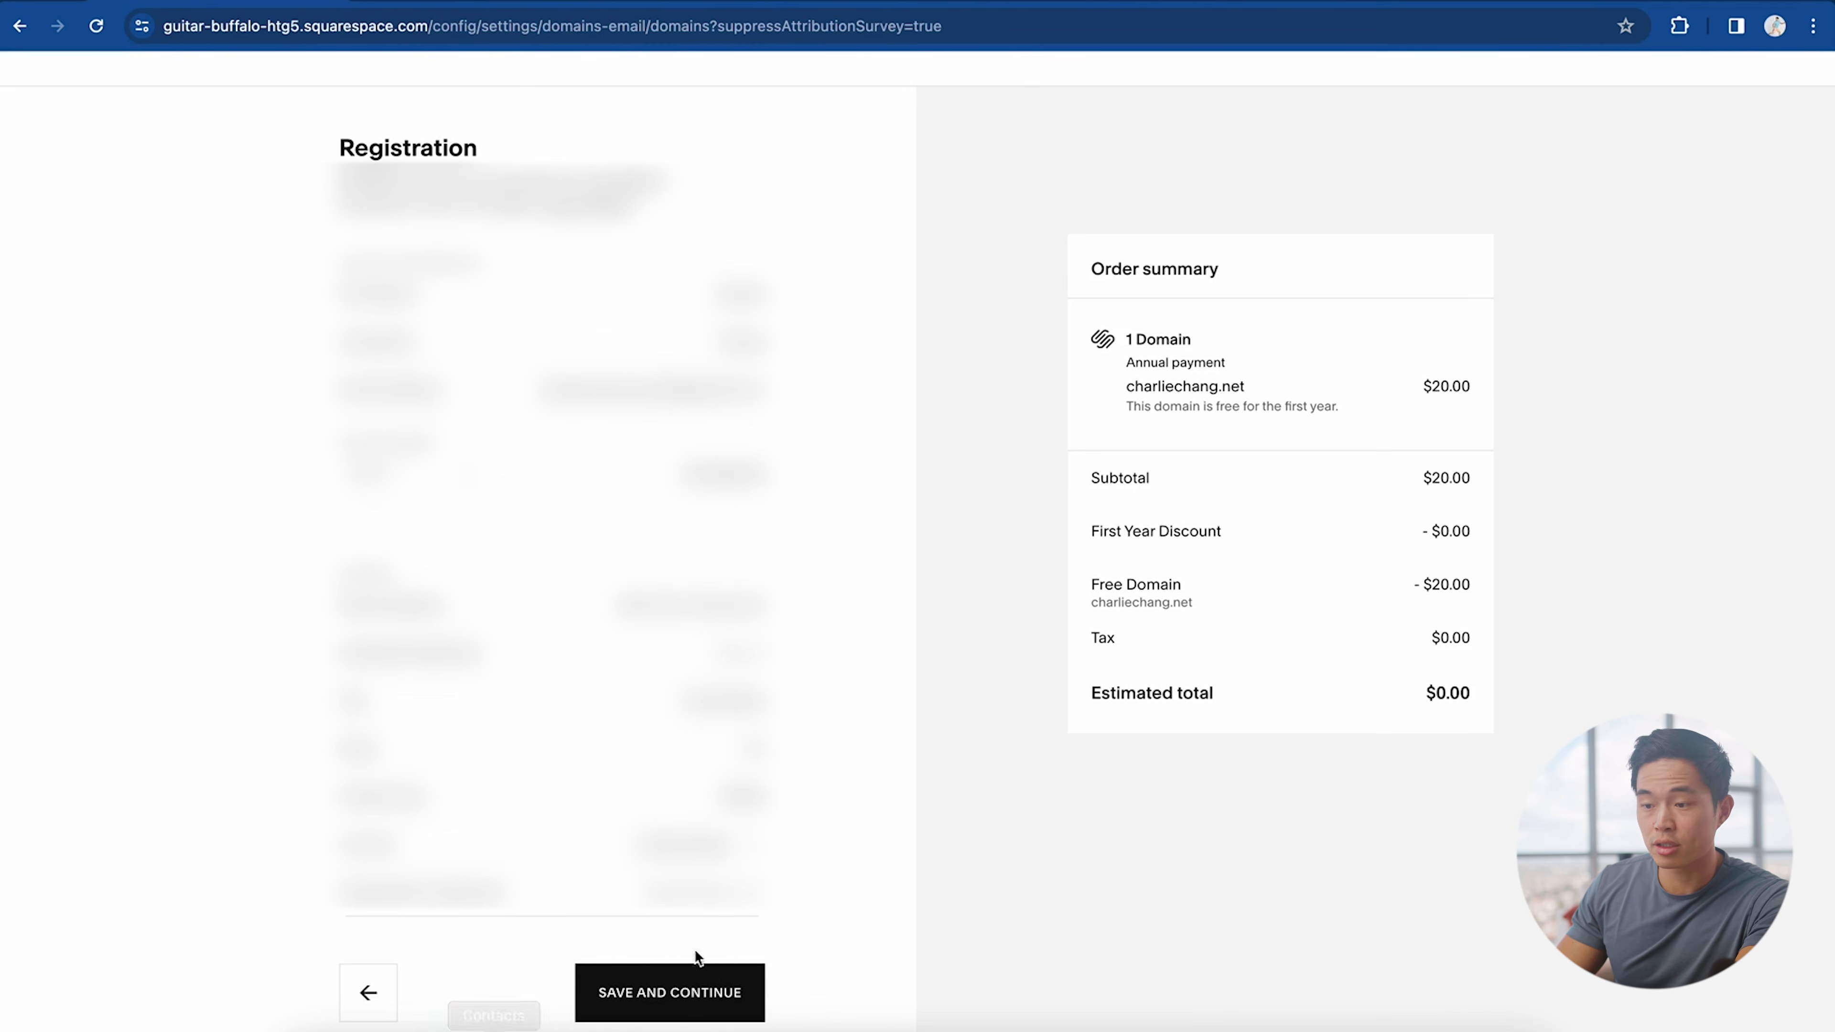
click(711, 1002)
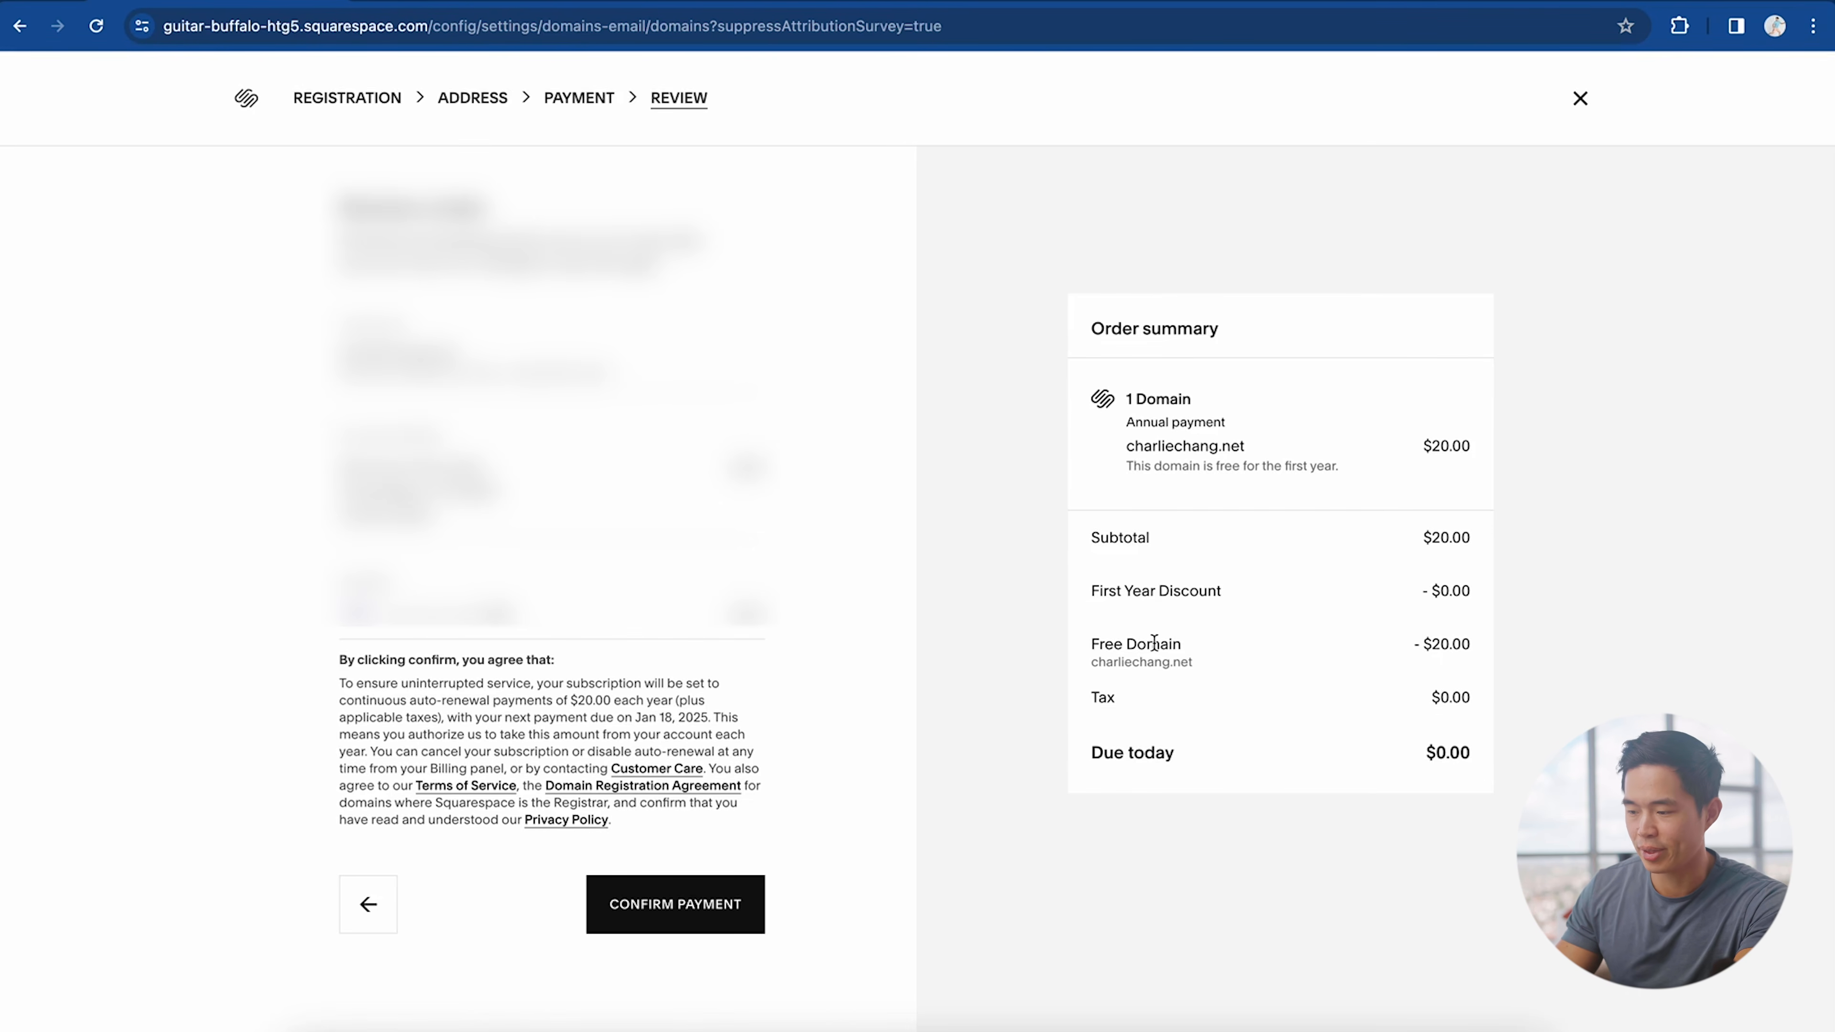
click(672, 907)
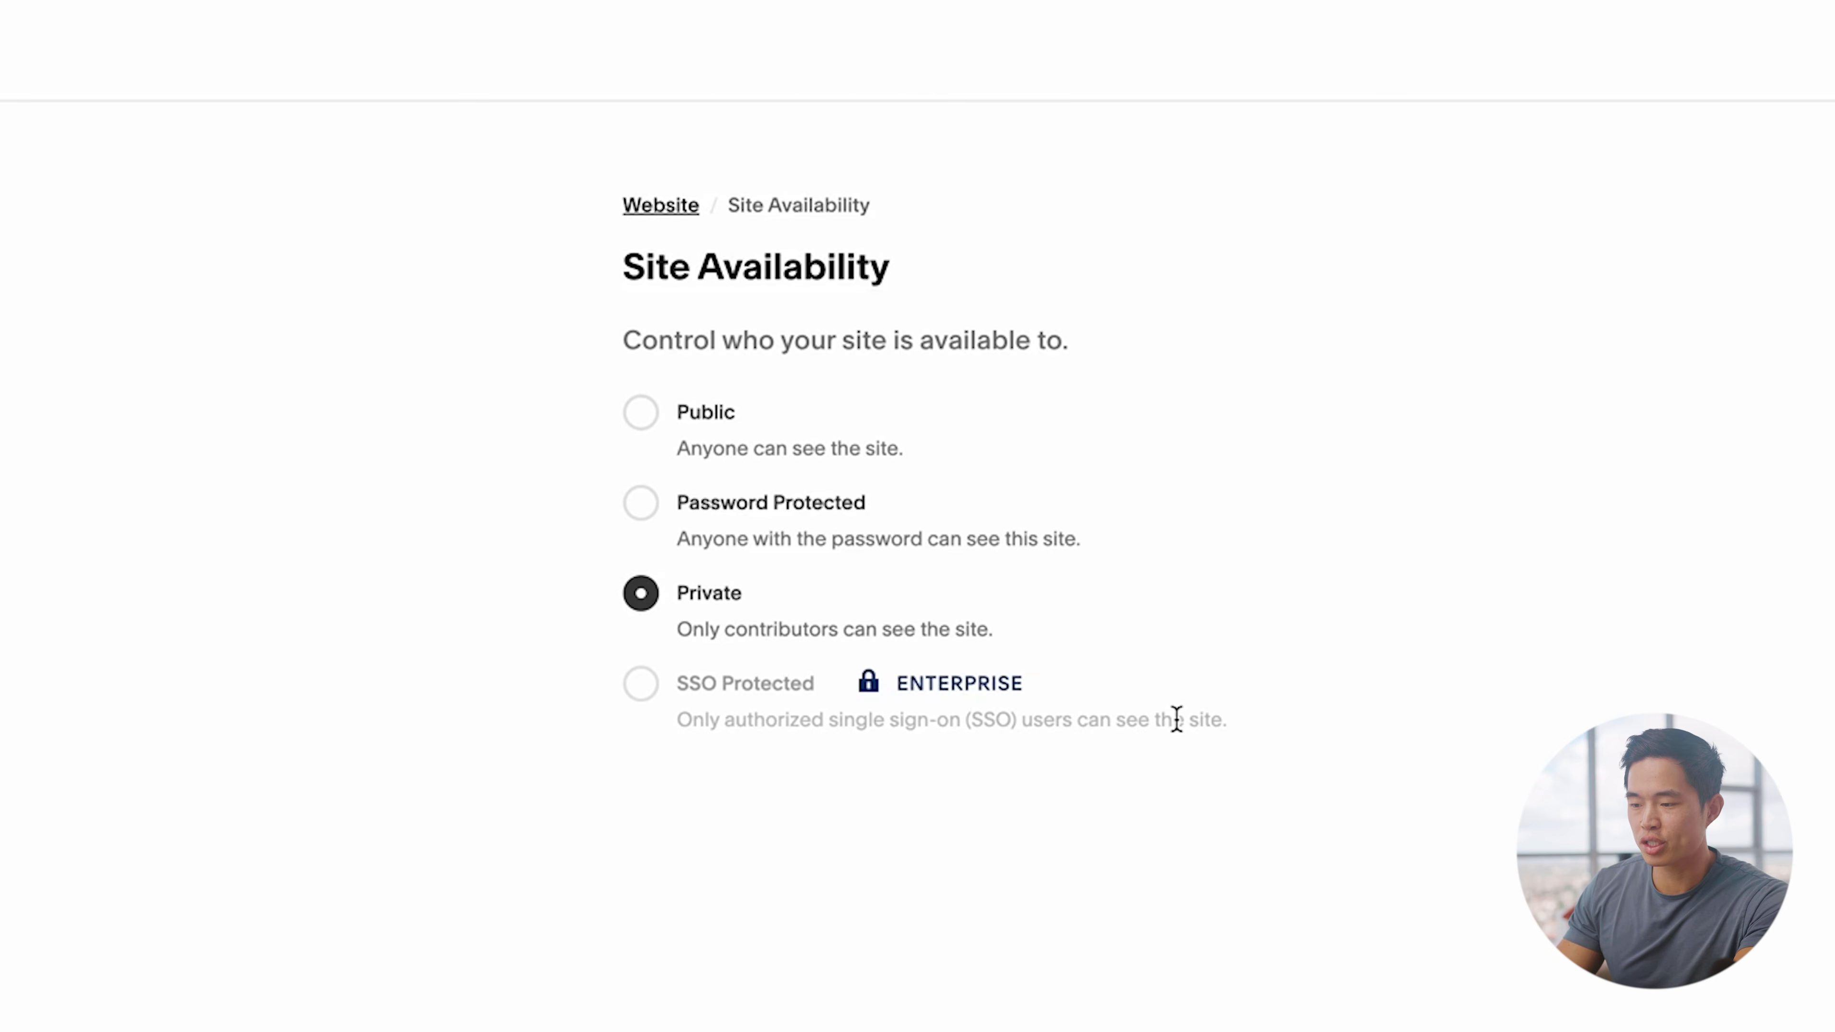
Step: Save the site as Public and load it live at its new .net domain
click(657, 409)
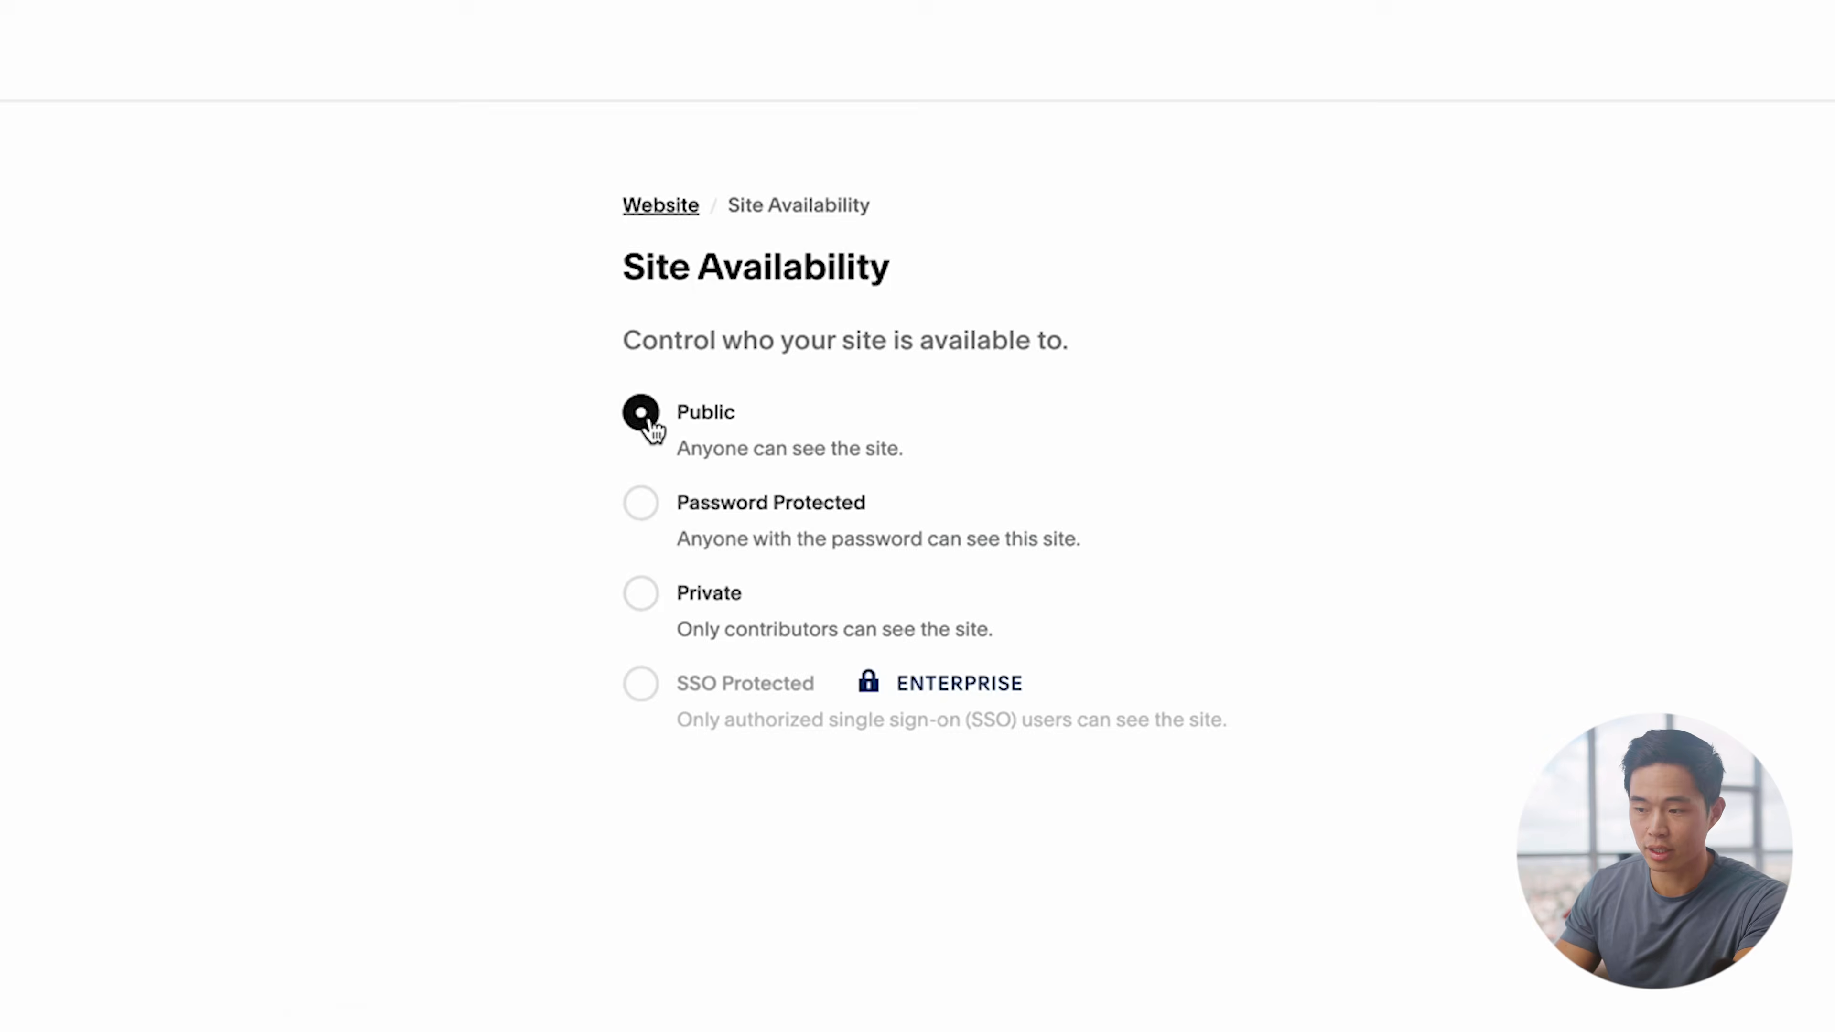
click(1778, 128)
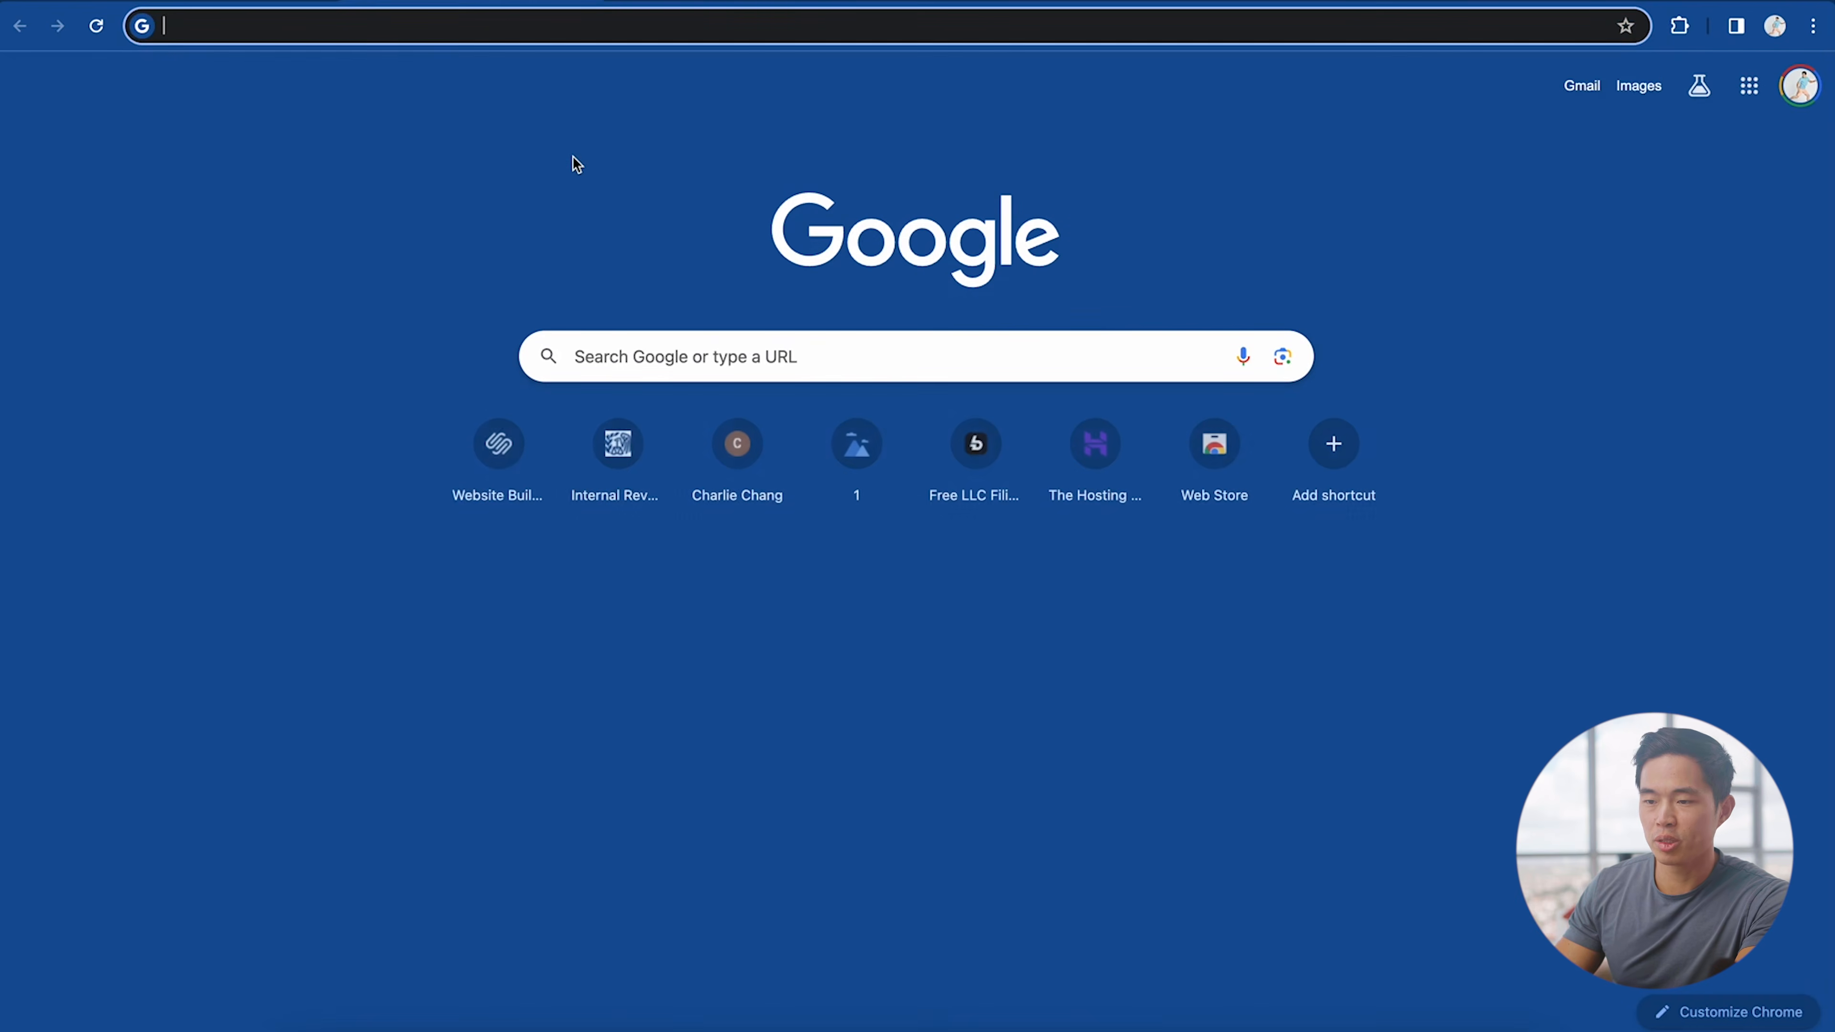
text(www.charliechang.net)
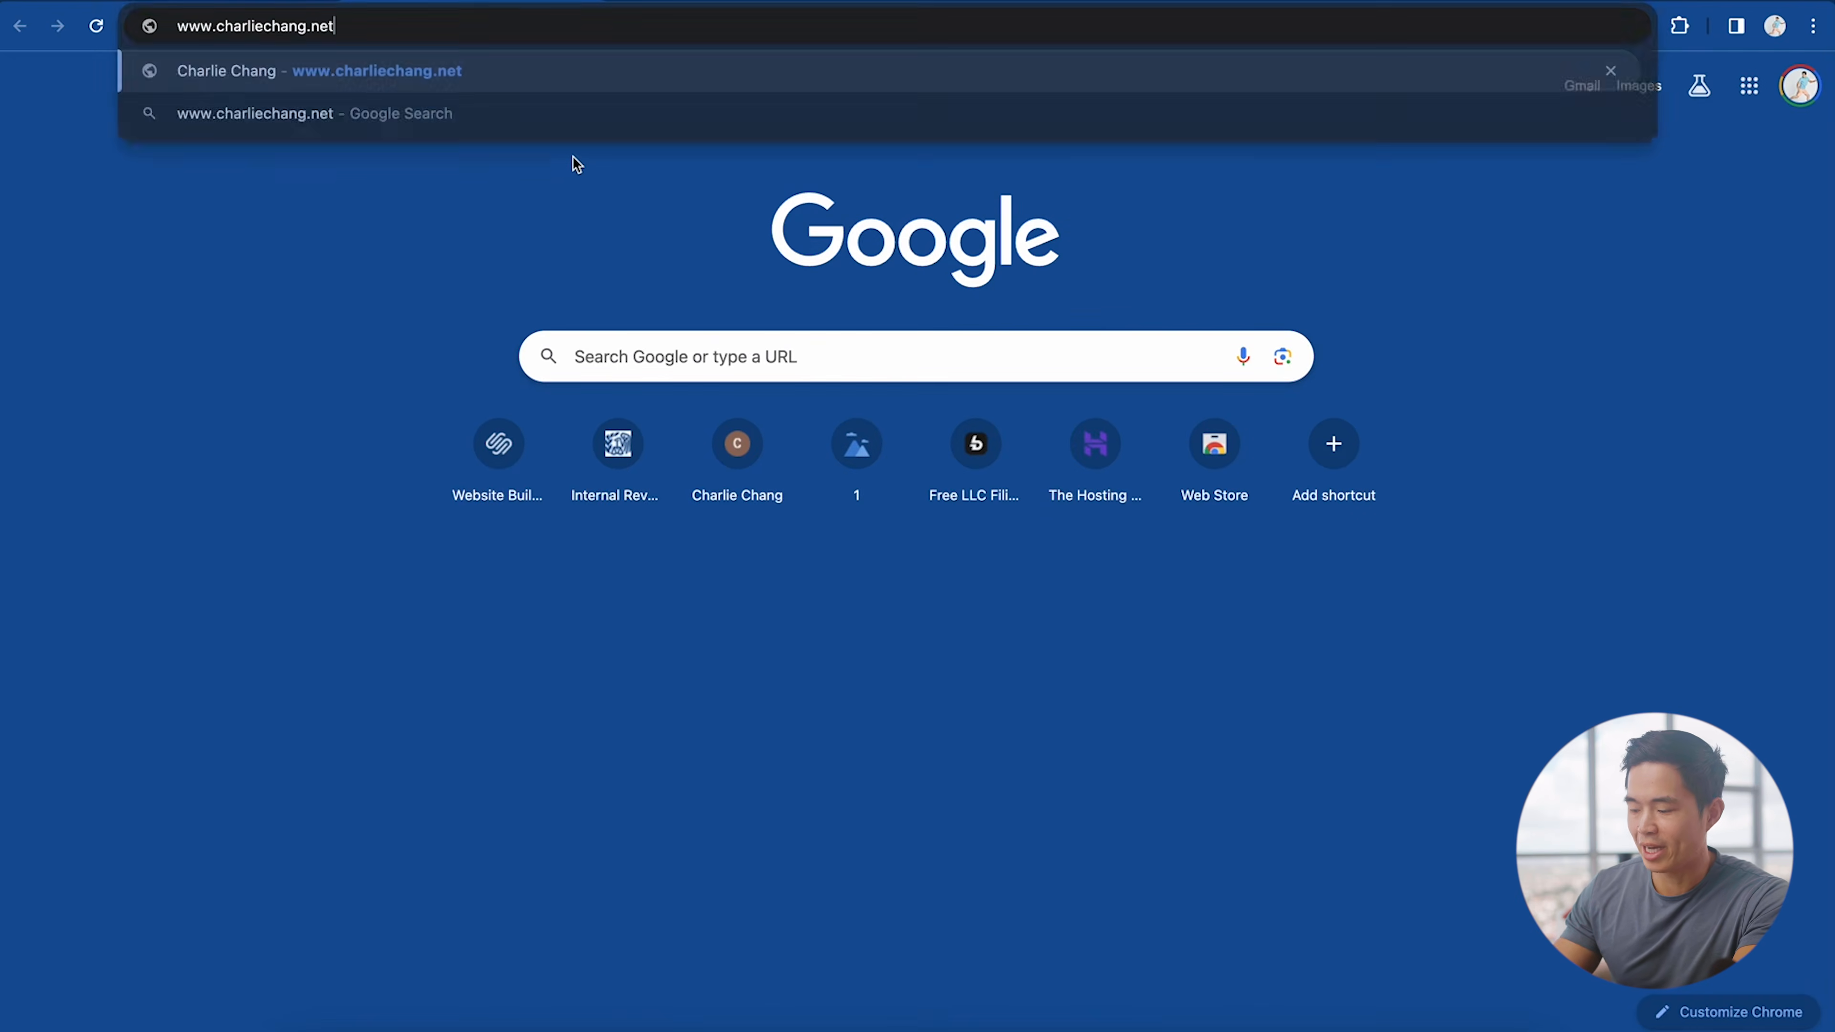
key(Return)
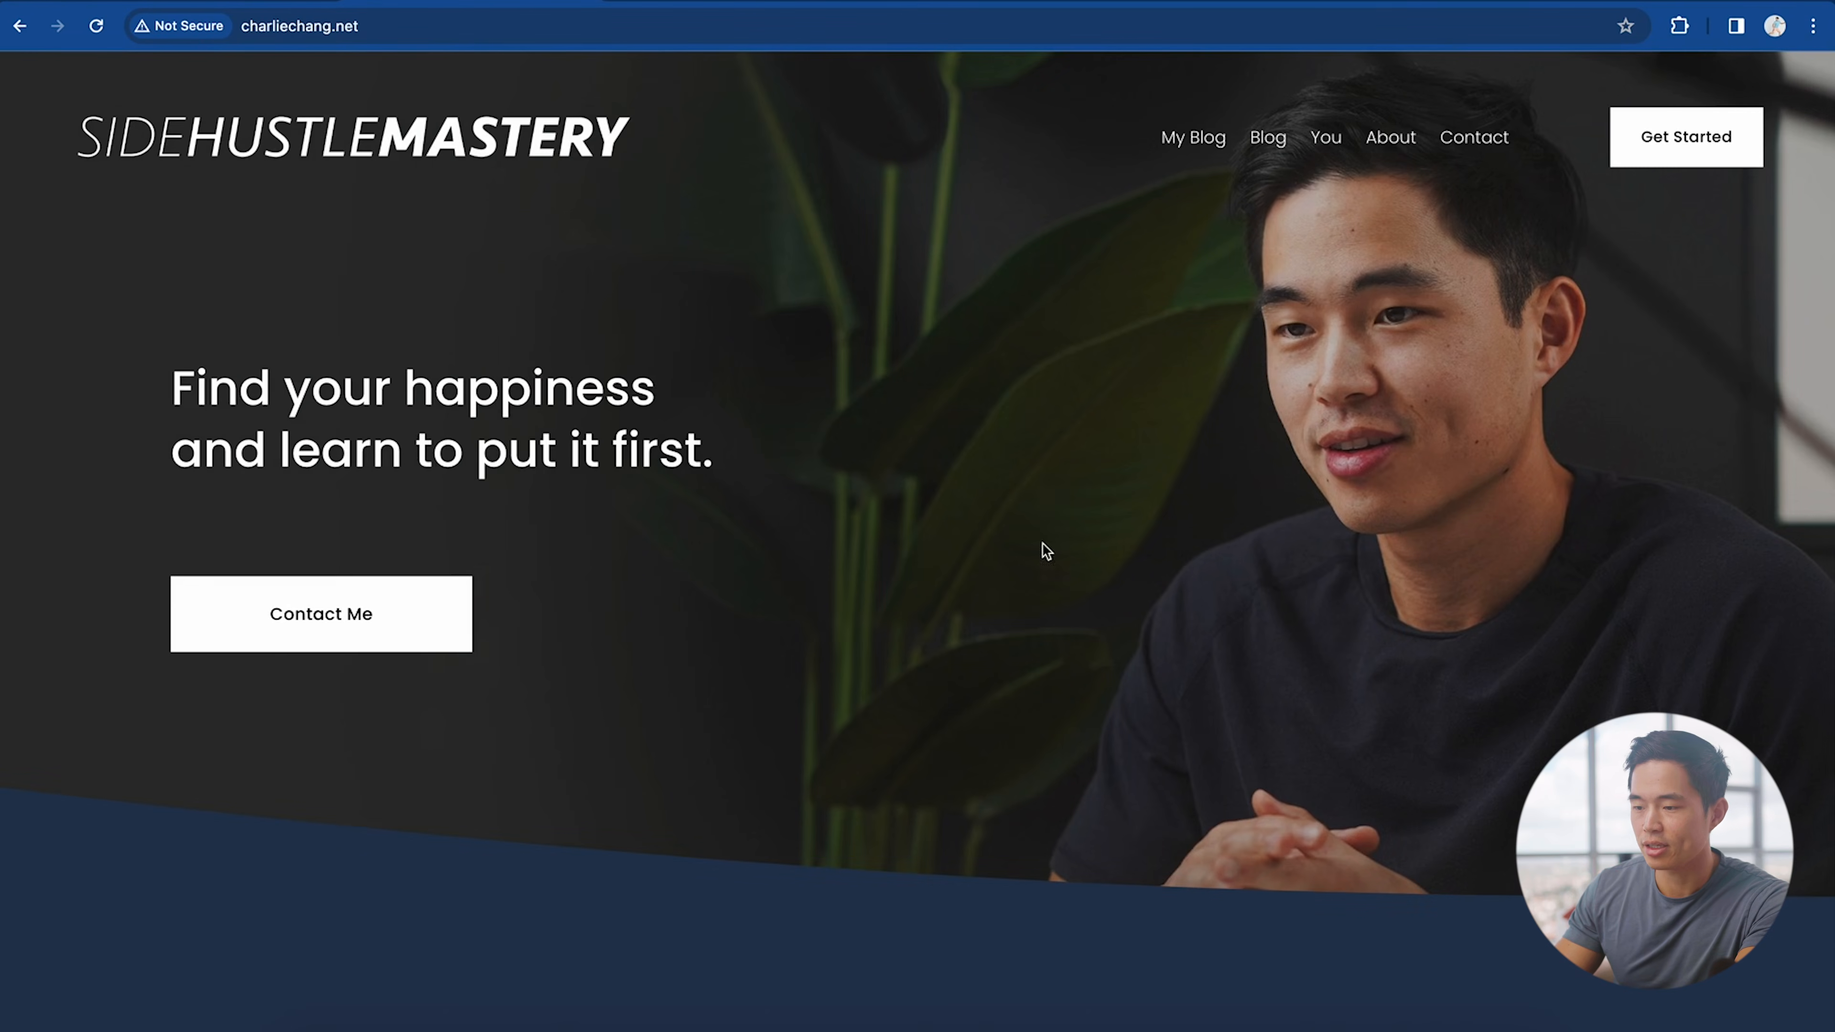
scroll(903, 665, down, 10)
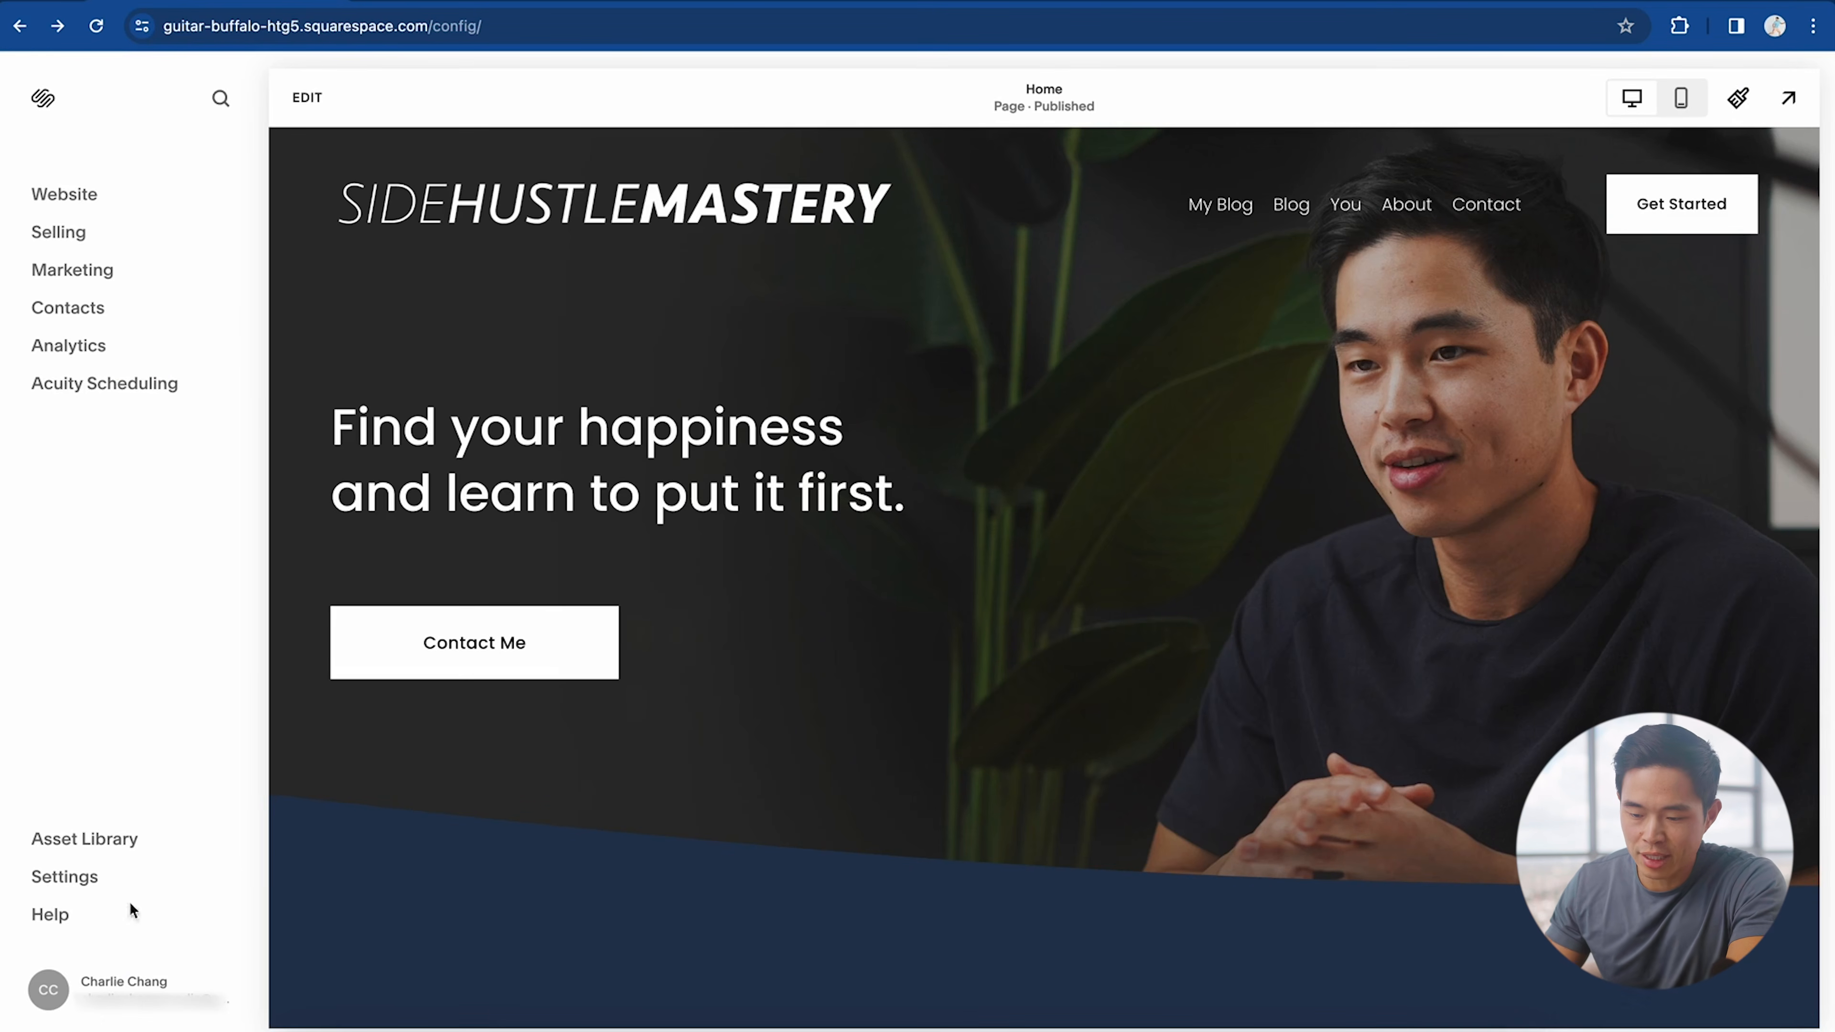
Step: From the account Dashboard, start Create Website and browse the Popular Designs templates
click(41, 990)
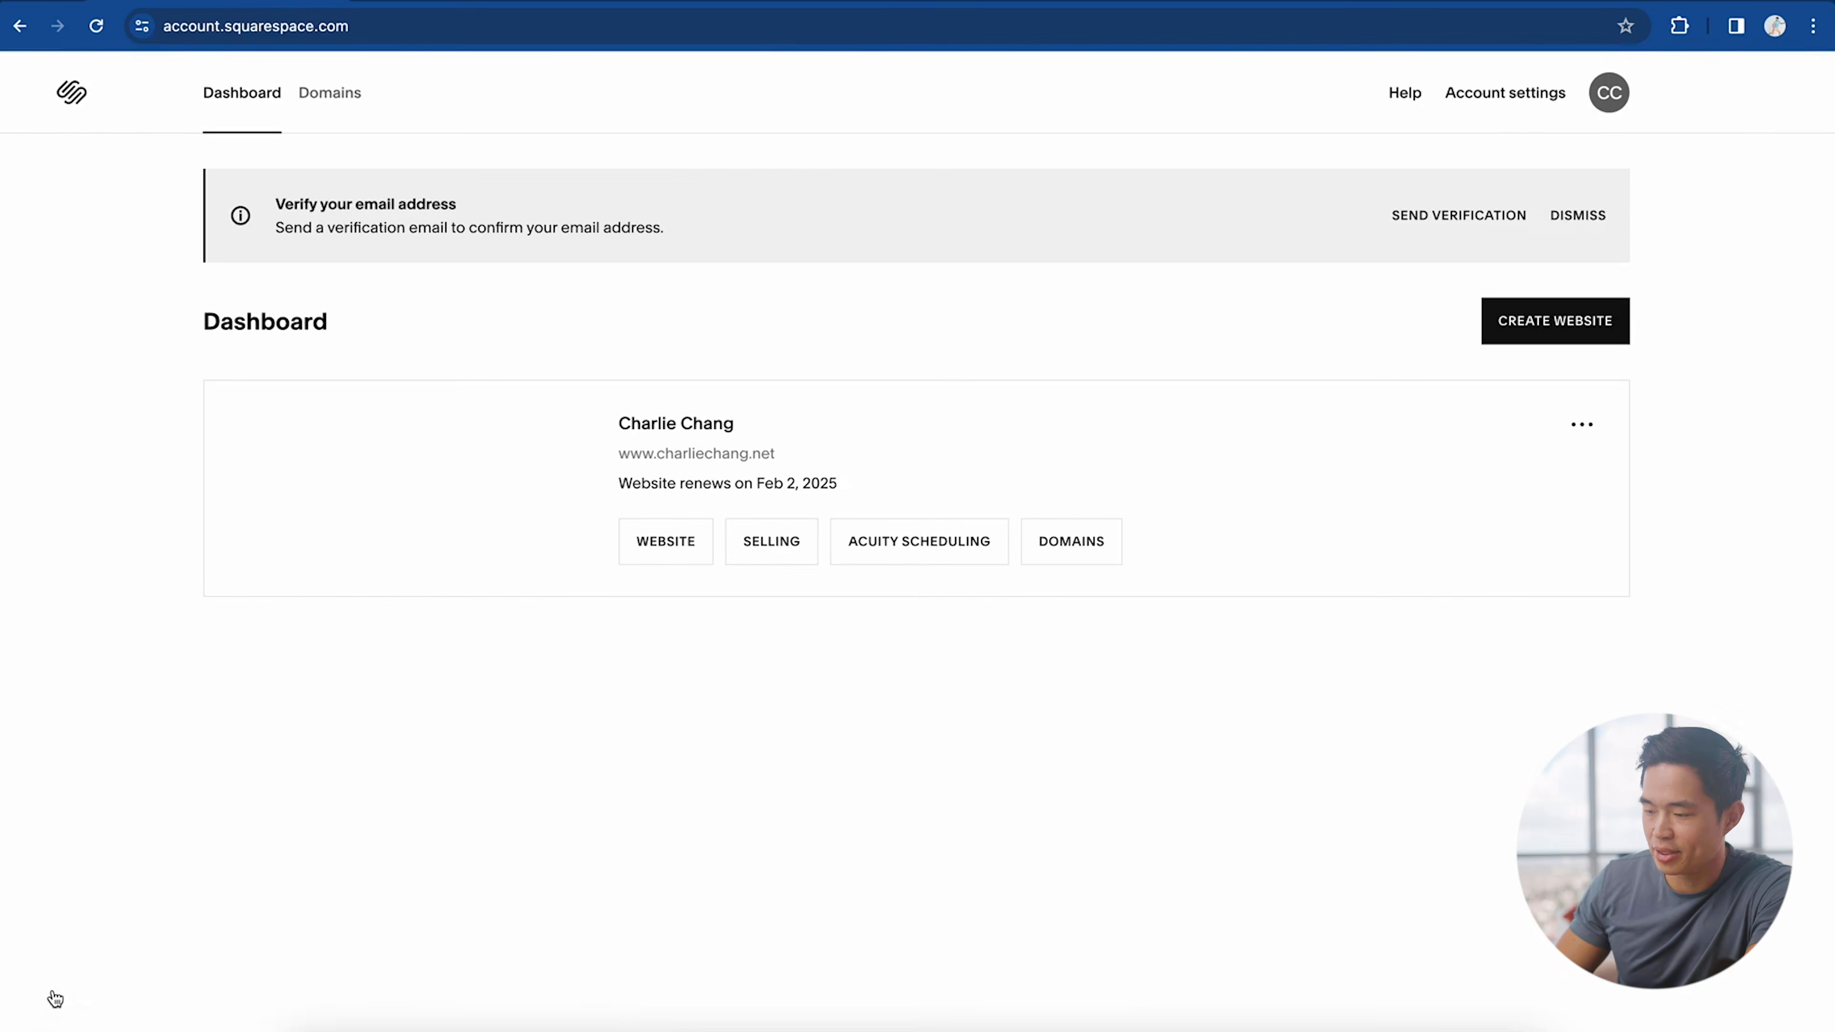
click(1553, 330)
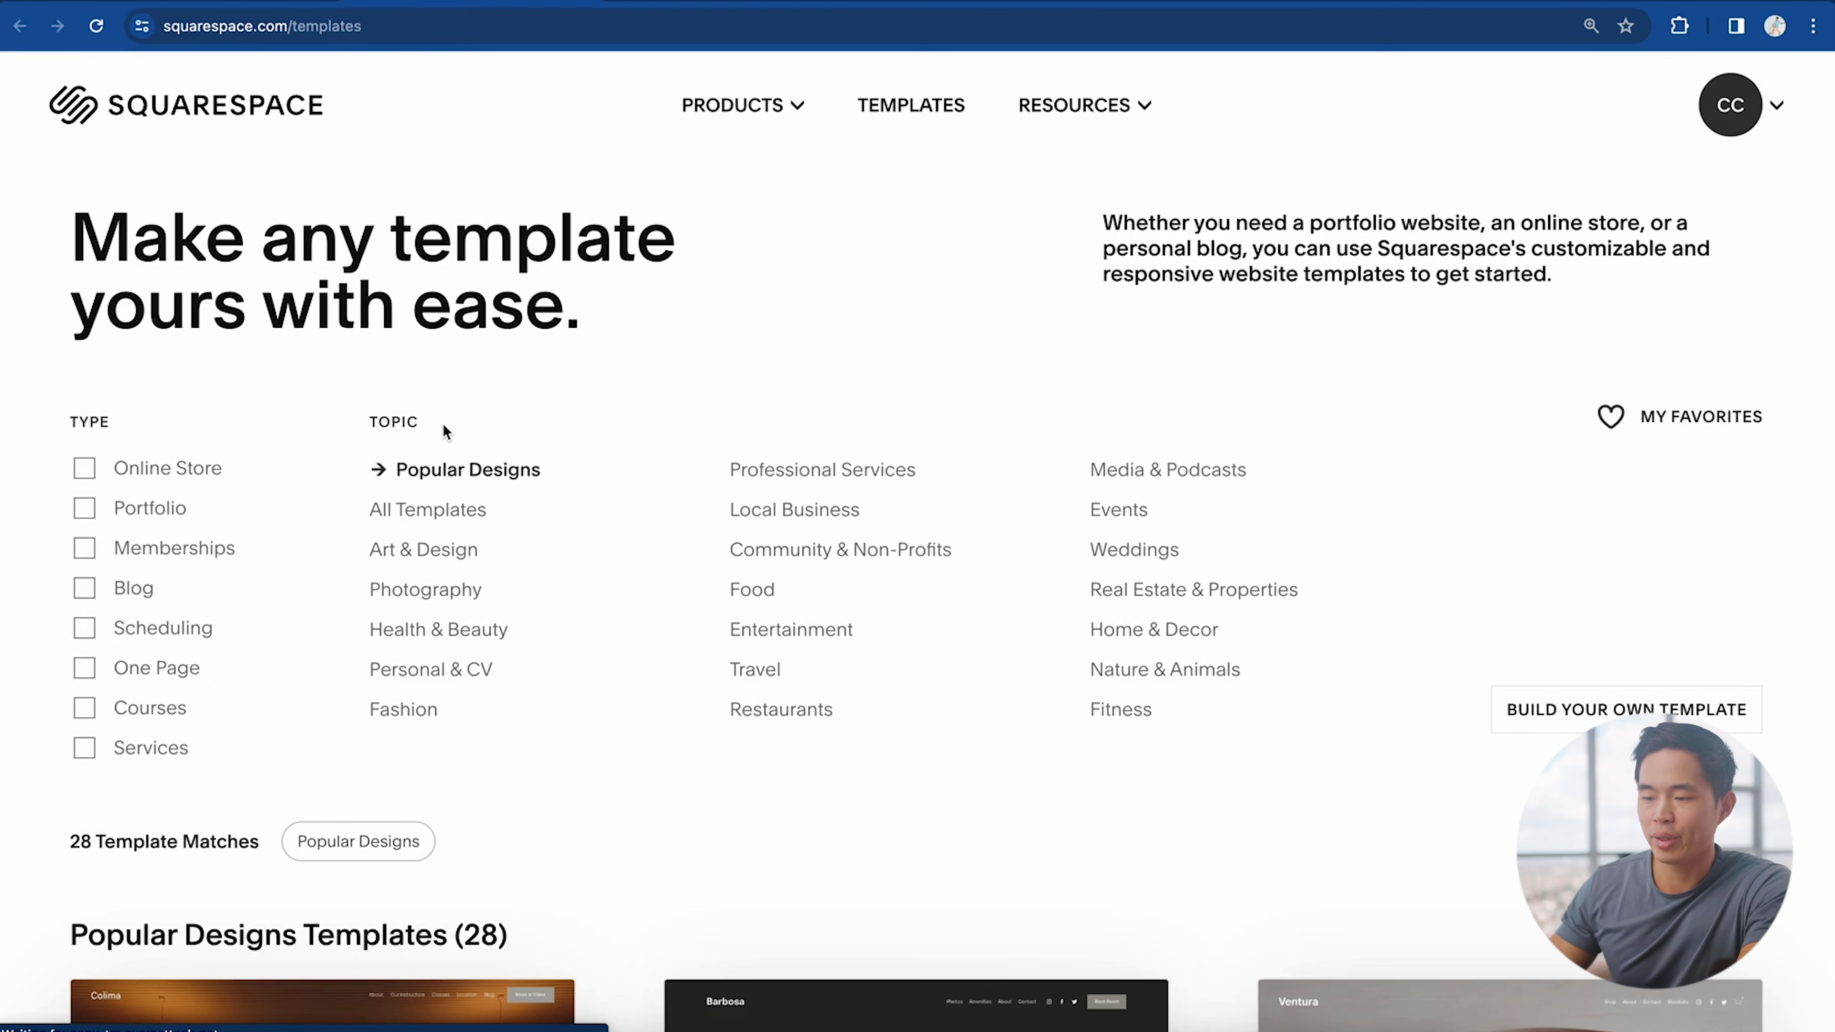
scroll(1215, 696, down, 10)
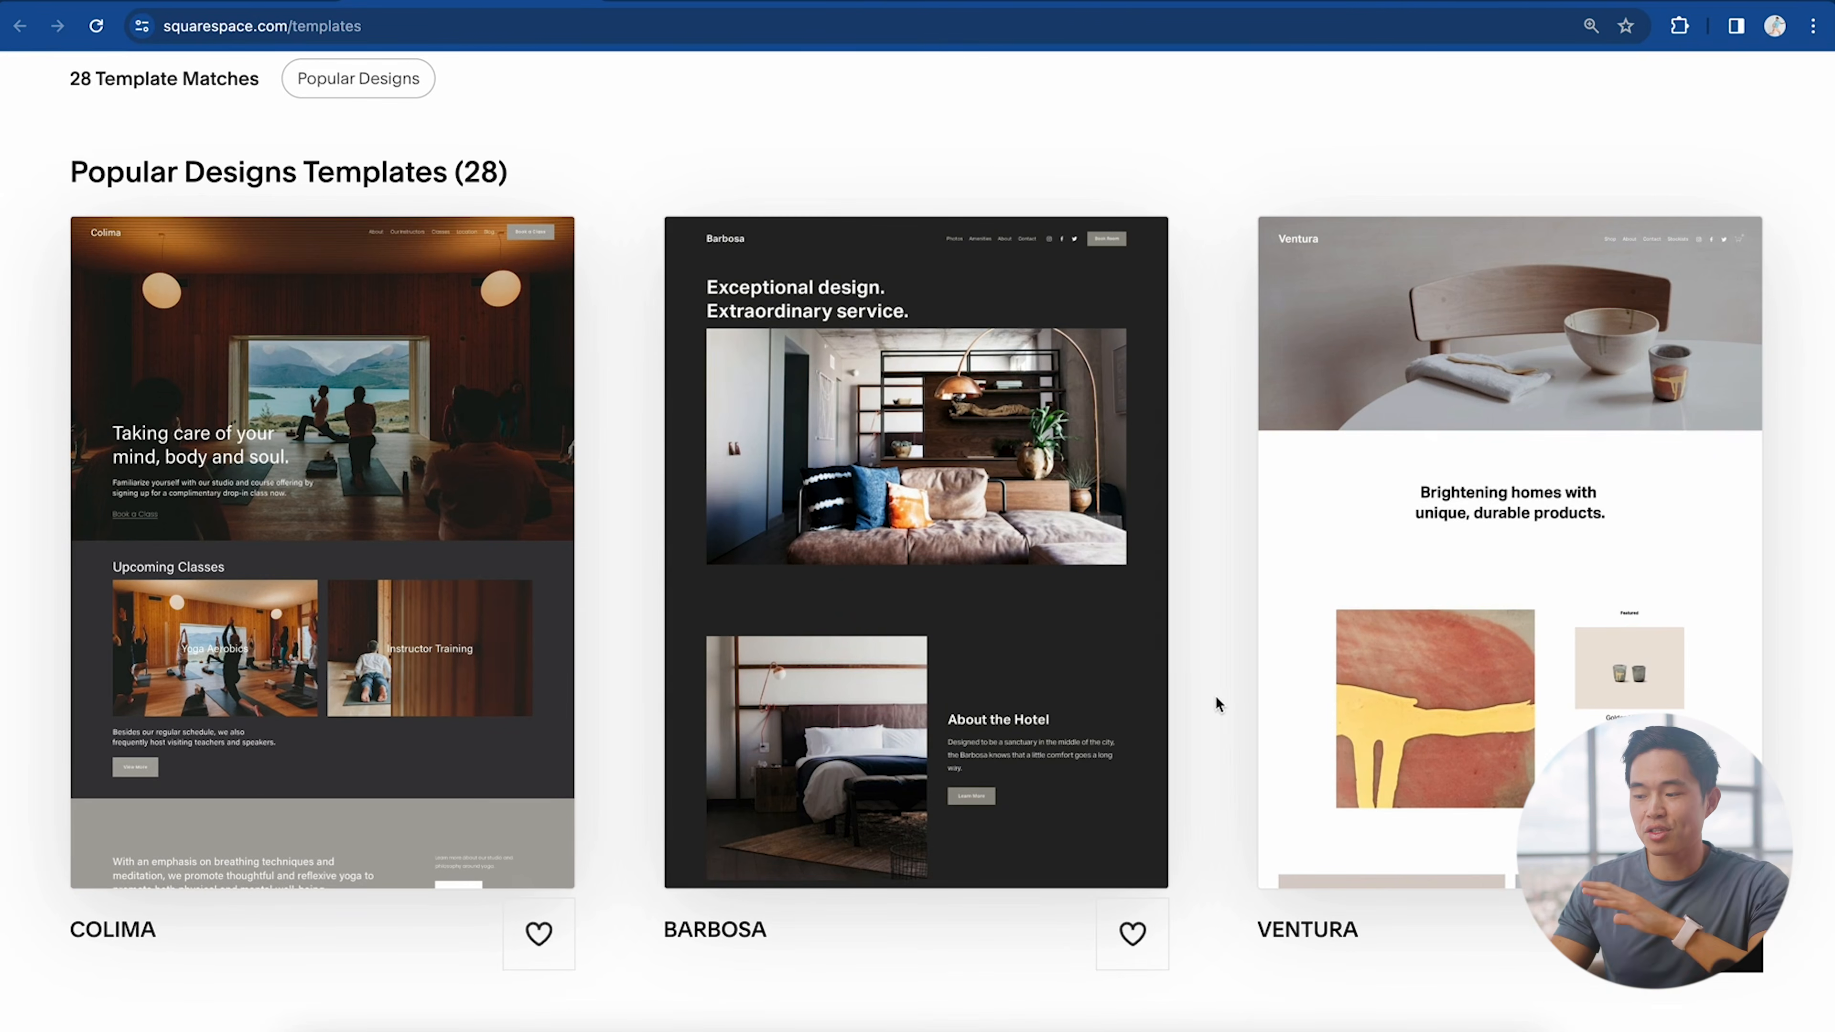
scroll(1215, 695, down, 7)
scroll(1215, 695, up, 17)
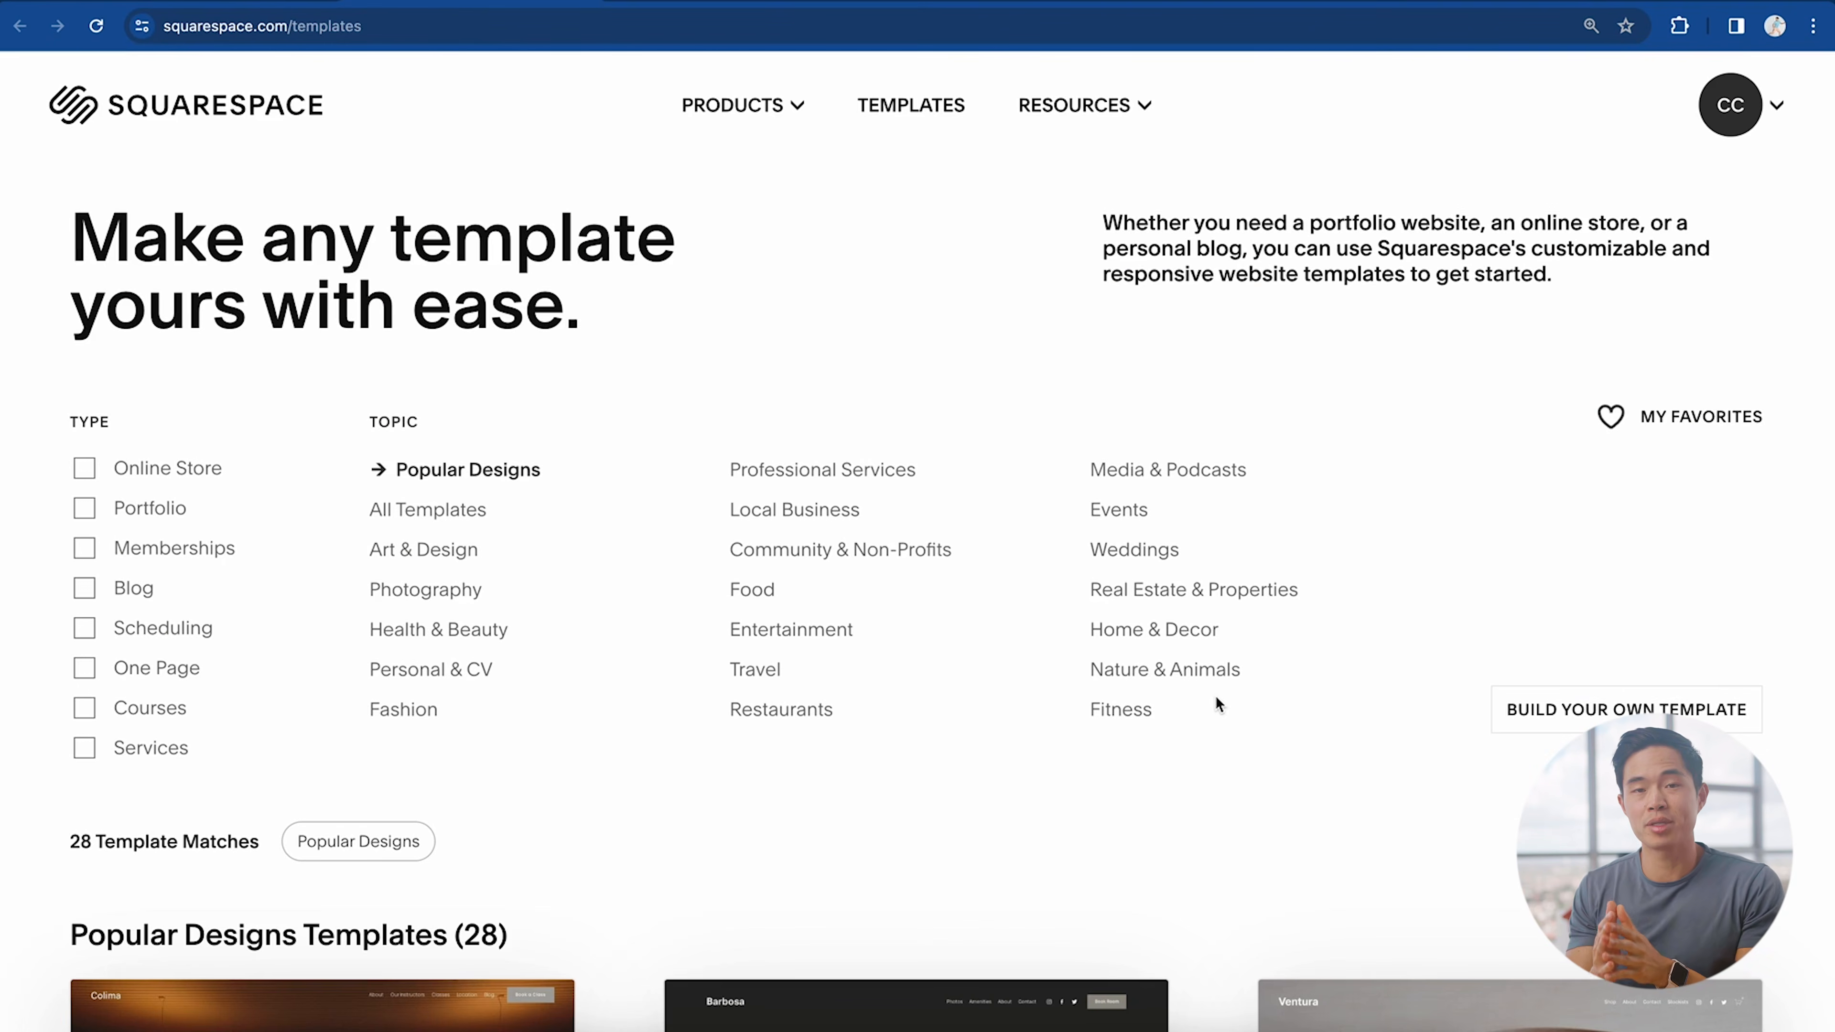